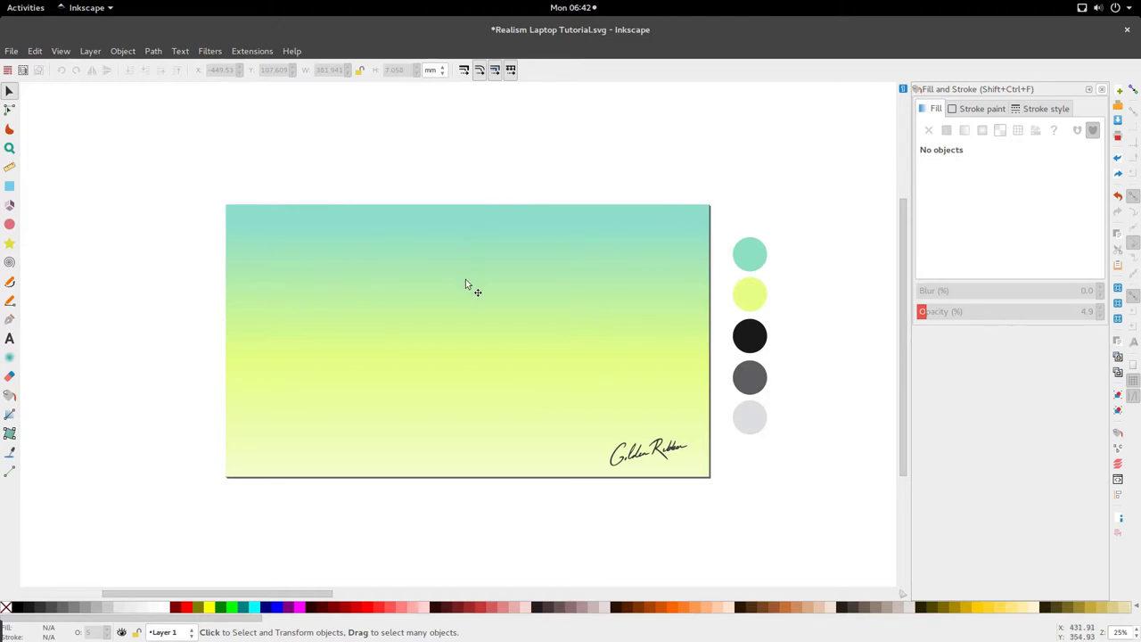
- Save the document and shift the five palette circles beside the artboard slightly down
key("ctrl+s")
left_click(496, 296)
key("r")
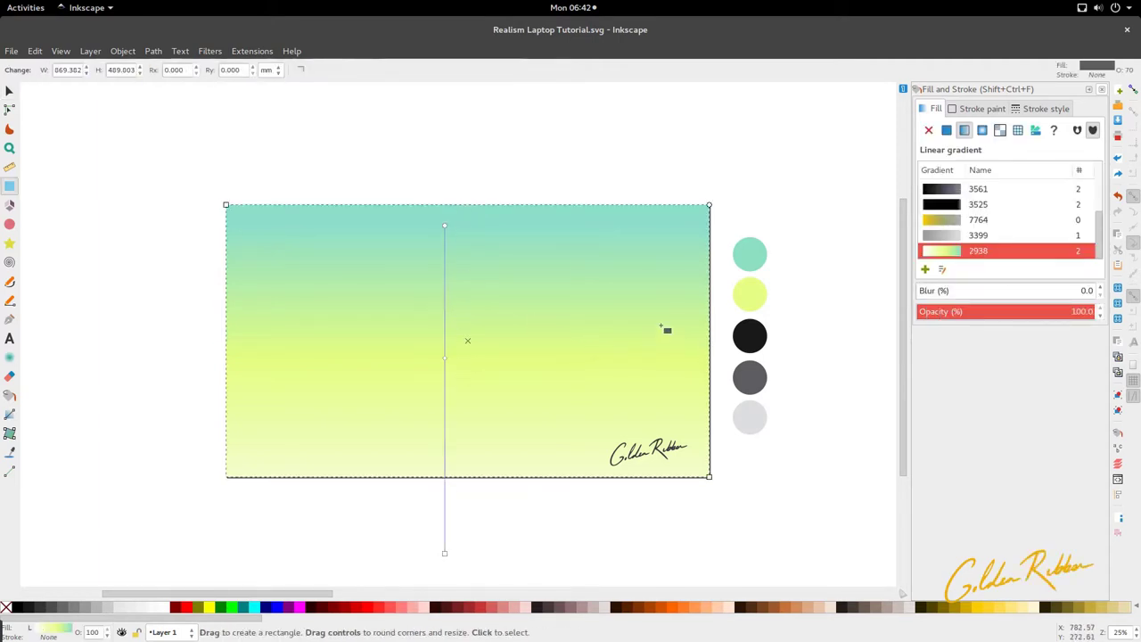
key("s")
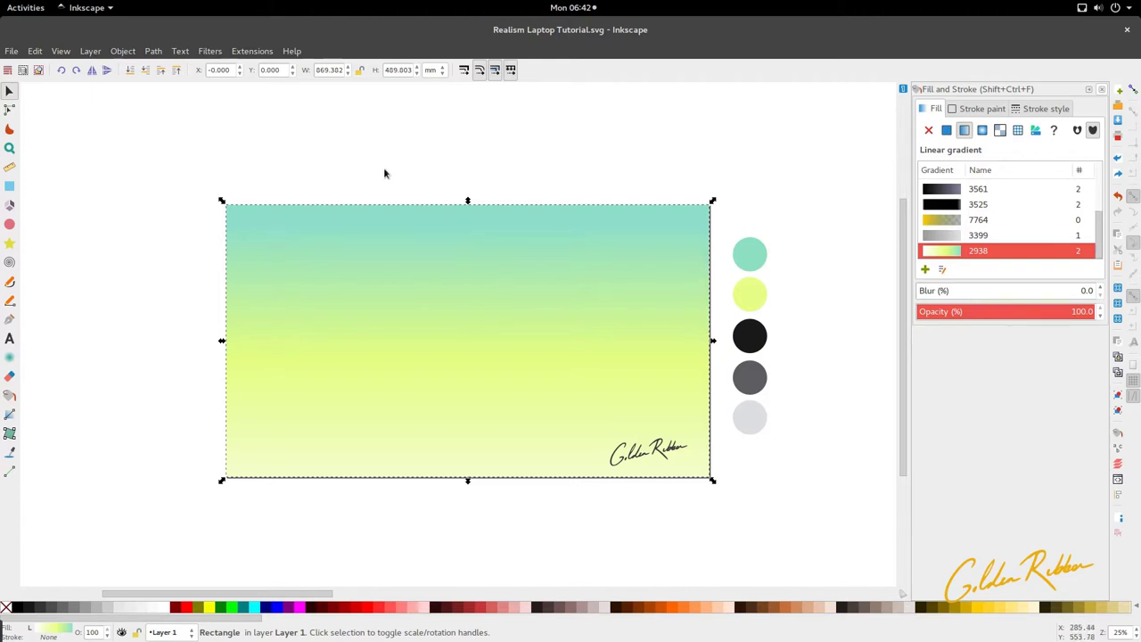
left_click_drag(777, 228, 693, 461)
left_click_drag(760, 430, 760, 434)
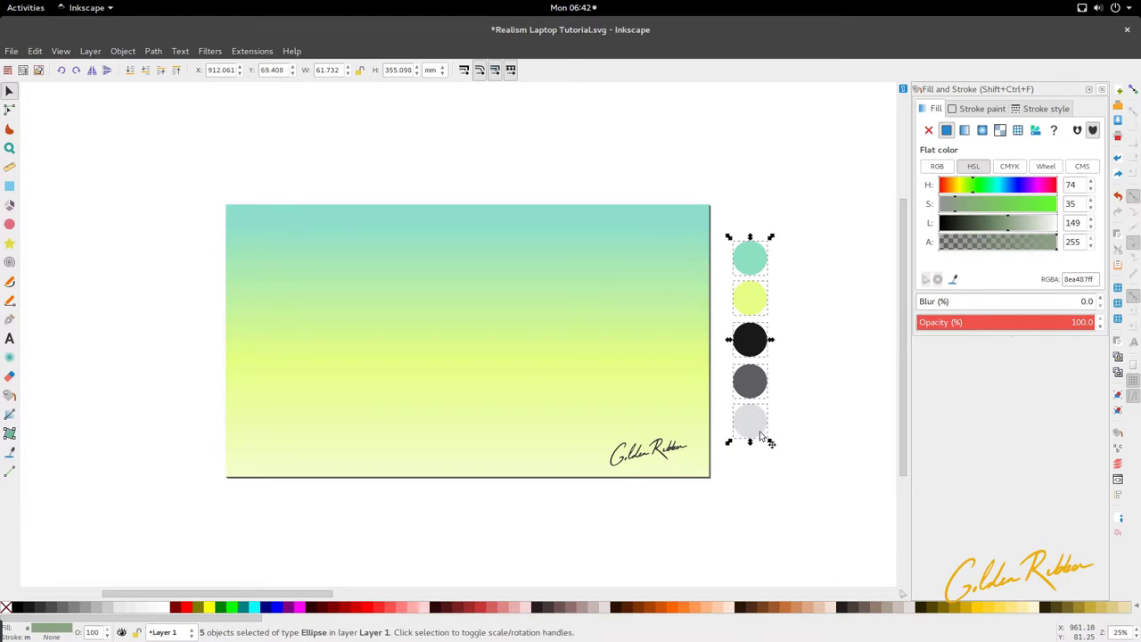
- Draw a rectangle about 363 mm wide and 256 mm high on the gradient background and move it near the artboard's centre
key("r")
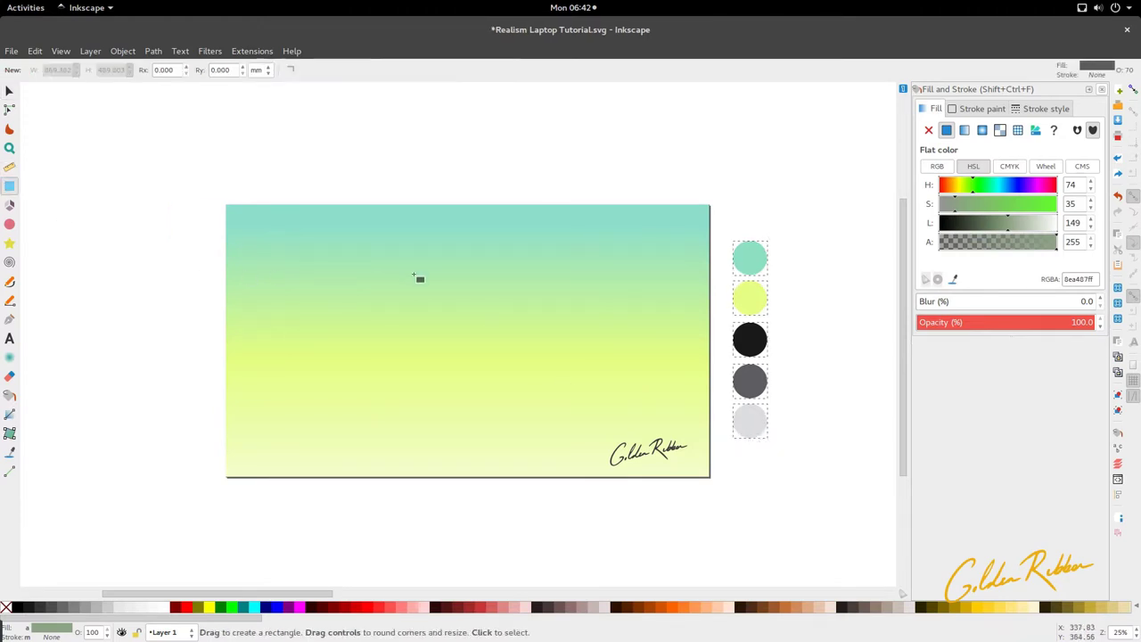
mouse_move(413, 274)
left_mouse_down()
mouse_move(421, 310)
mouse_move(615, 415)
left_mouse_up()
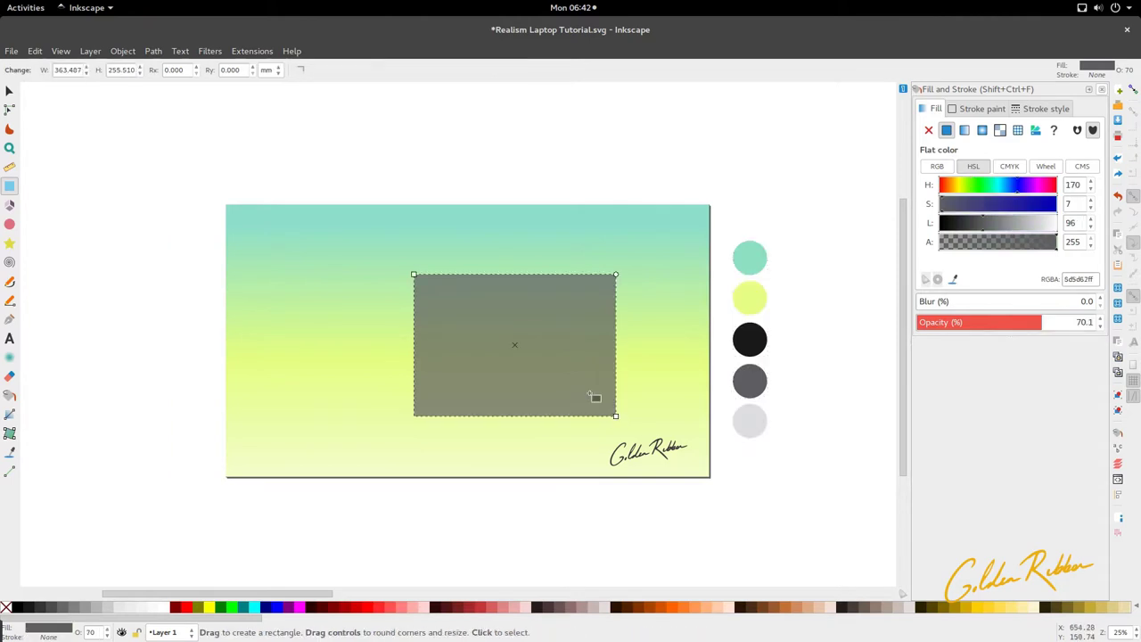
key("s")
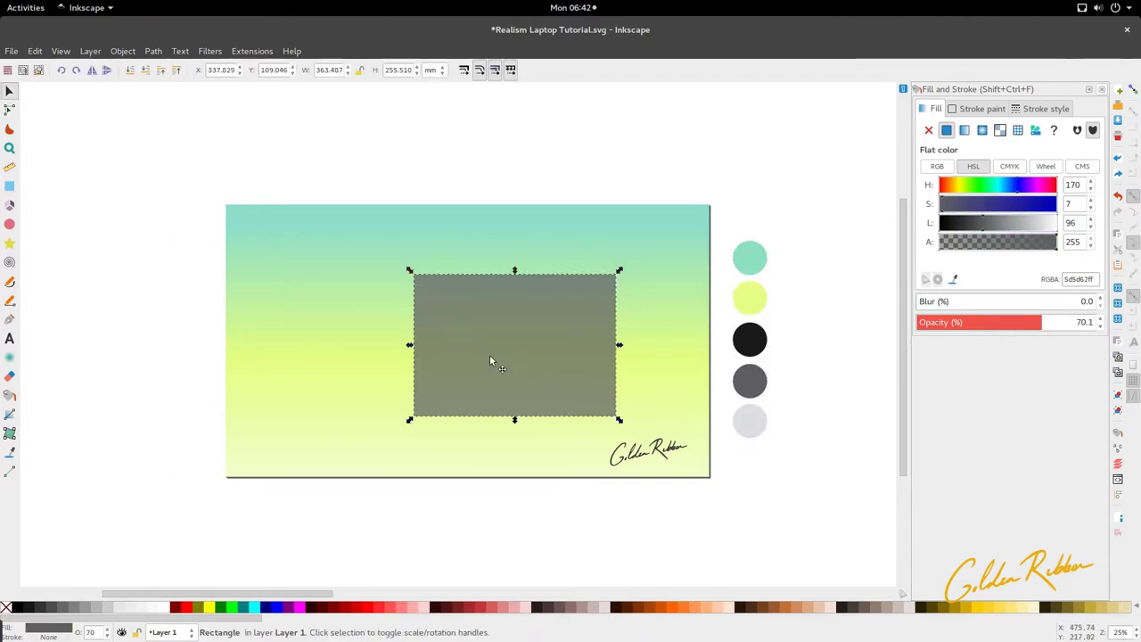
left_click_drag(490, 354, 441, 347)
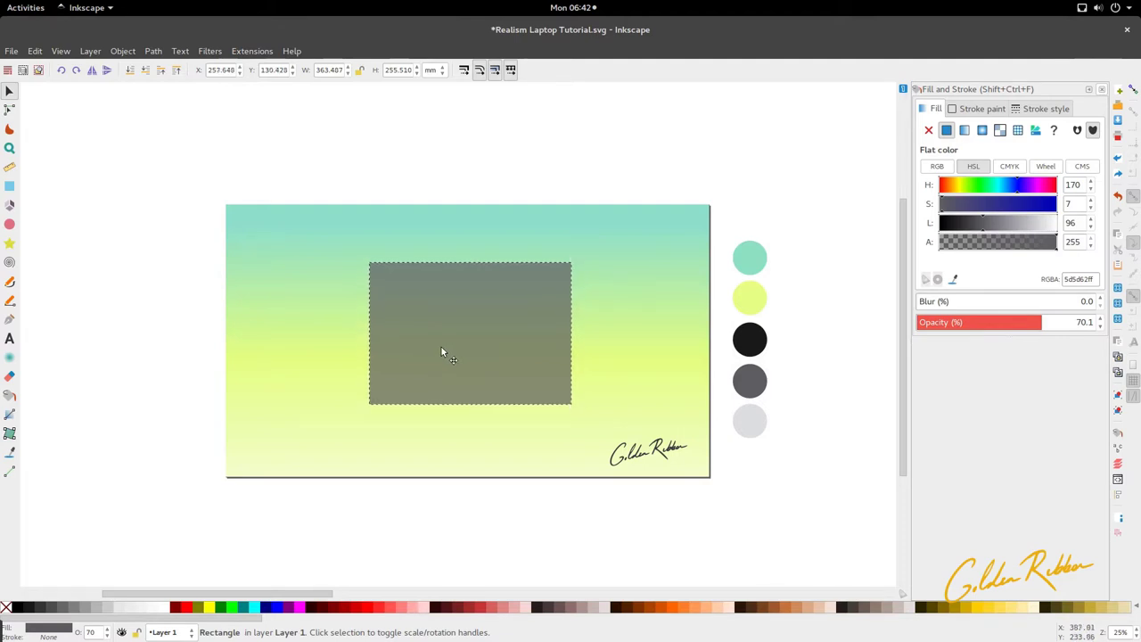
- Scale the rectangle down about its centre to about 295 by 207 mm and round its corners slightly
left_click_drag(577, 408, 541, 389)
scroll(540, 389, "up", 2)
key("r")
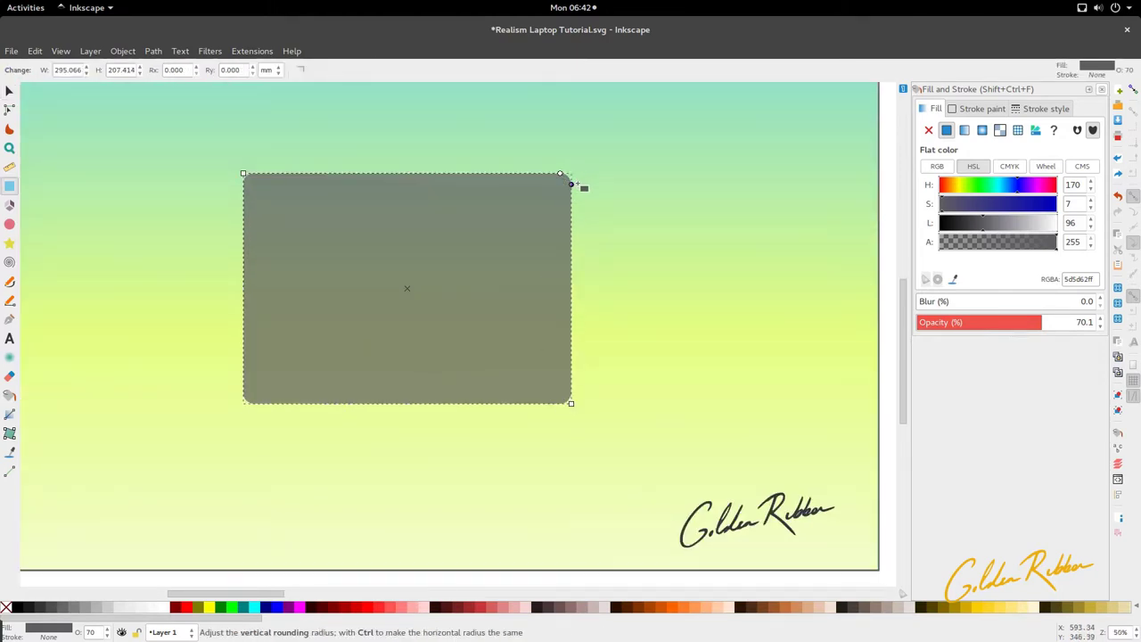
key("s")
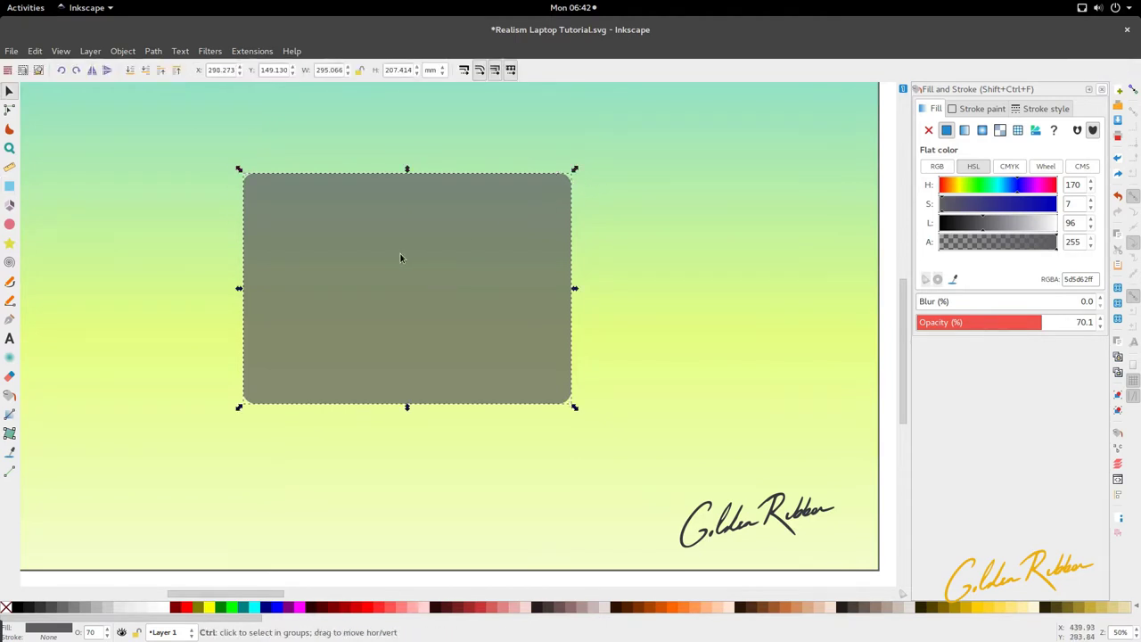
- Make the rounded rectangle fully opaque and darken its grey fill to a lightness of 77
scroll(398, 227, "down", 2)
scroll(393, 207, "up", 1)
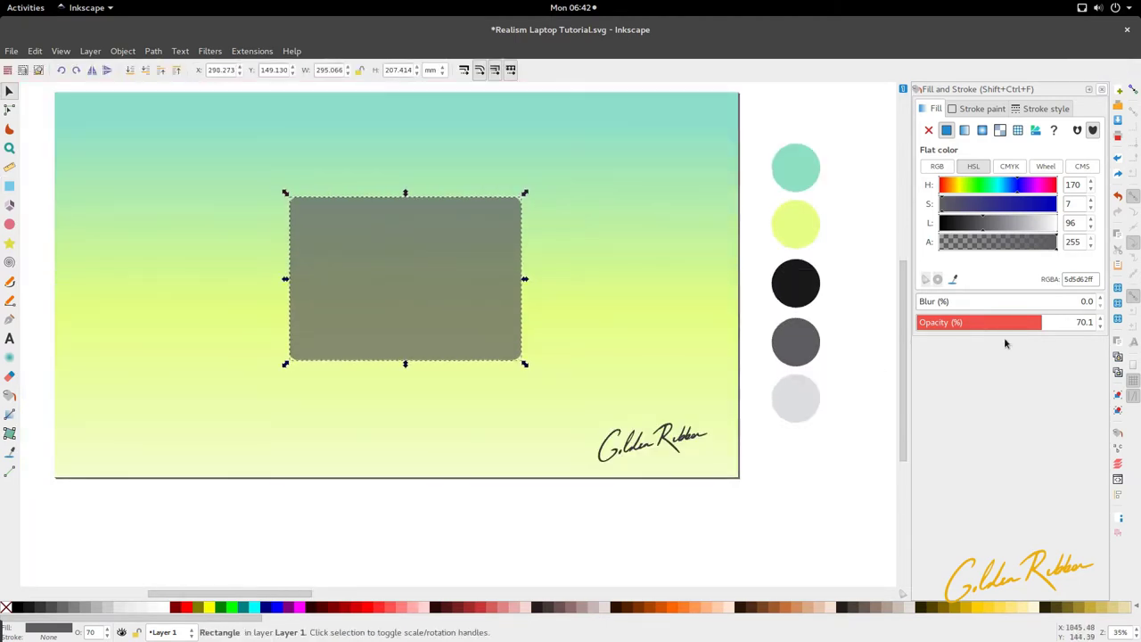
left_click_drag(1025, 323, 1127, 323)
left_click(573, 462)
left_click(510, 336)
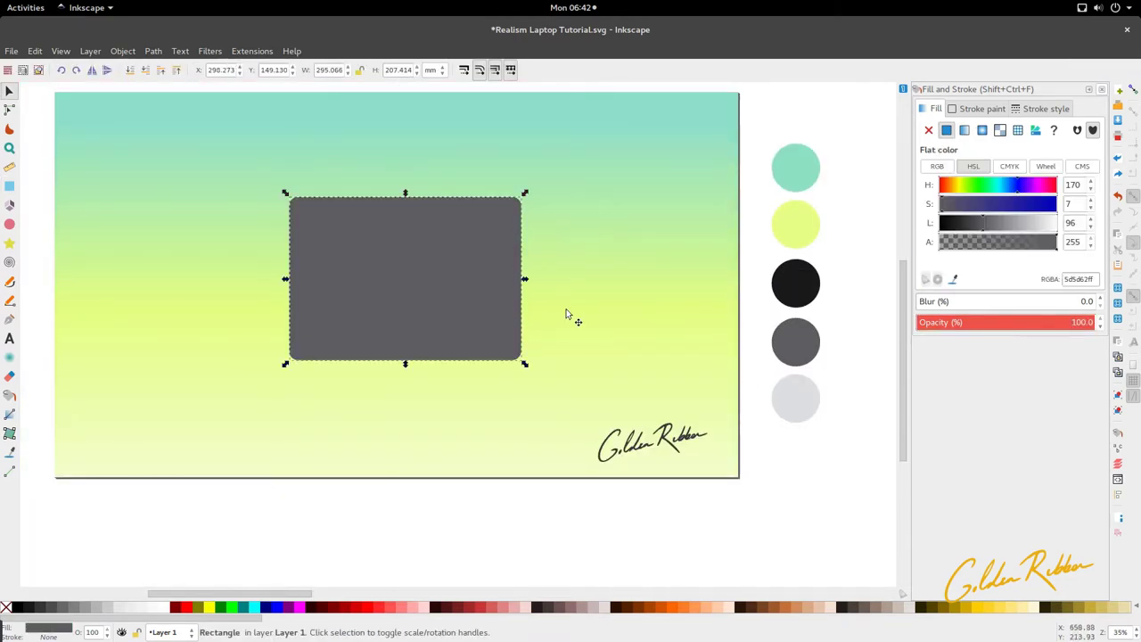
key("d")
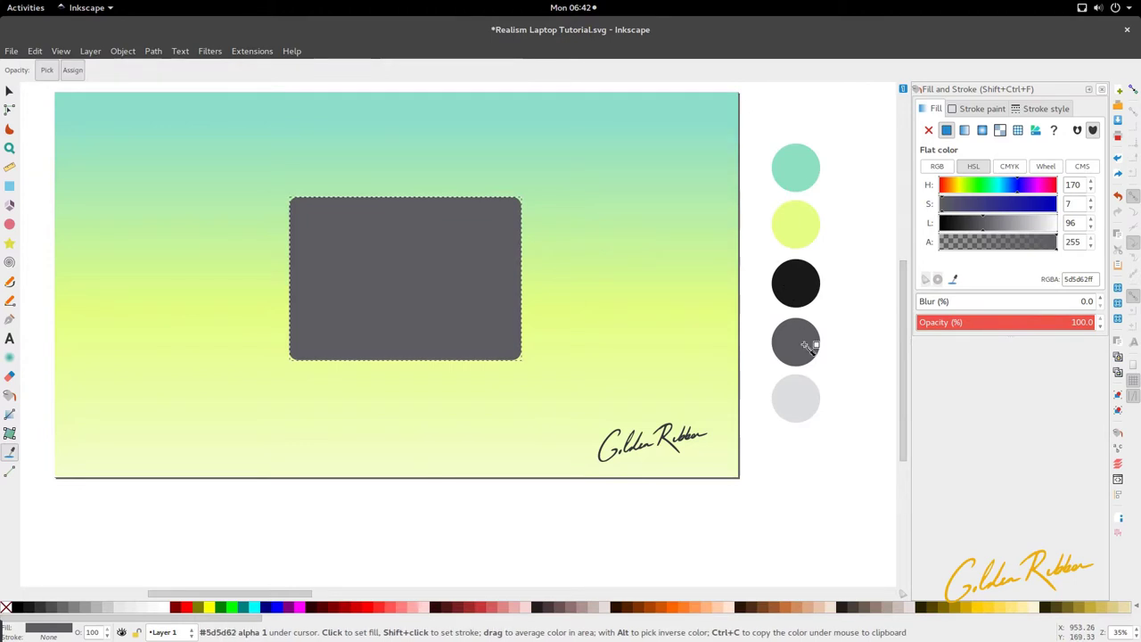
key("s")
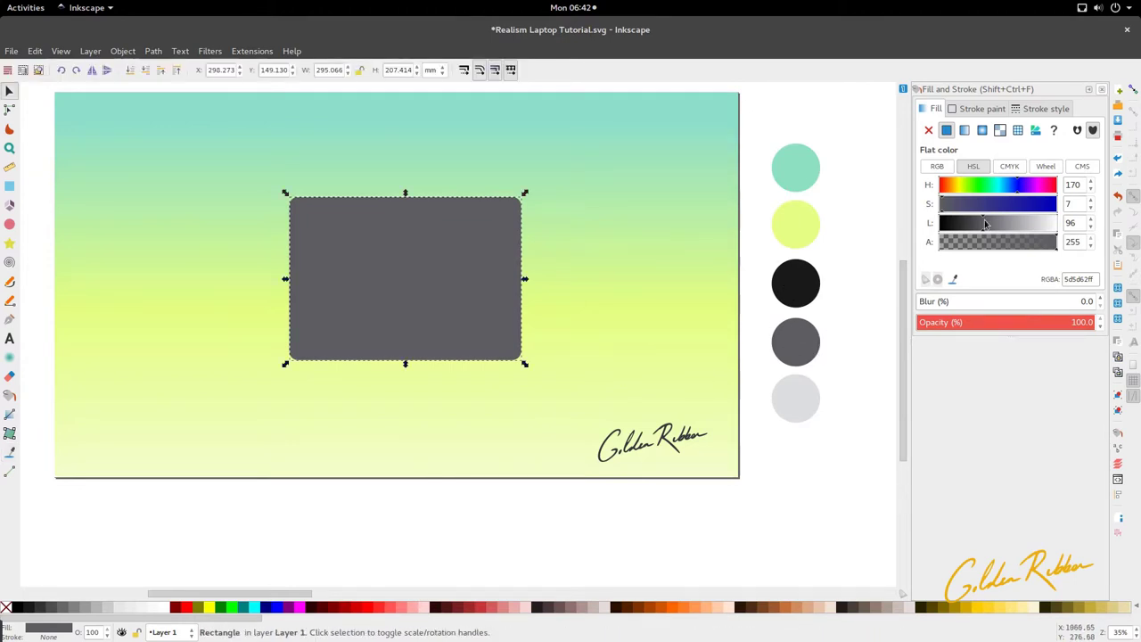
left_click_drag(984, 224, 976, 224)
key("Escape")
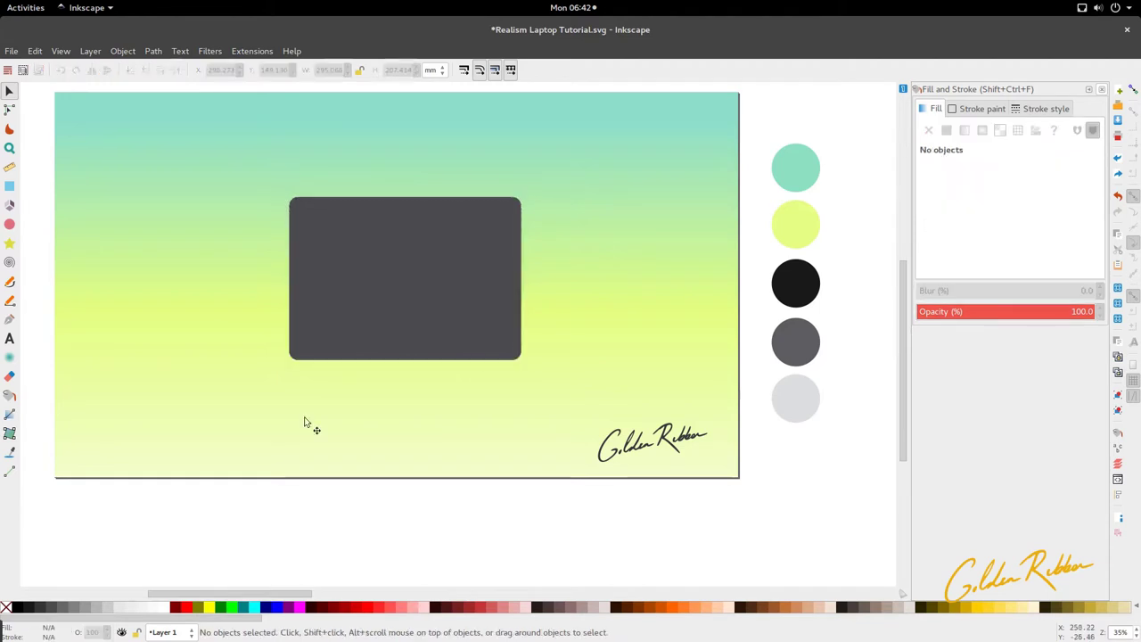
- Duplicate the dark grey rectangle and shrink the copy about its centre to about 283 by 199 mm
left_click(407, 257)
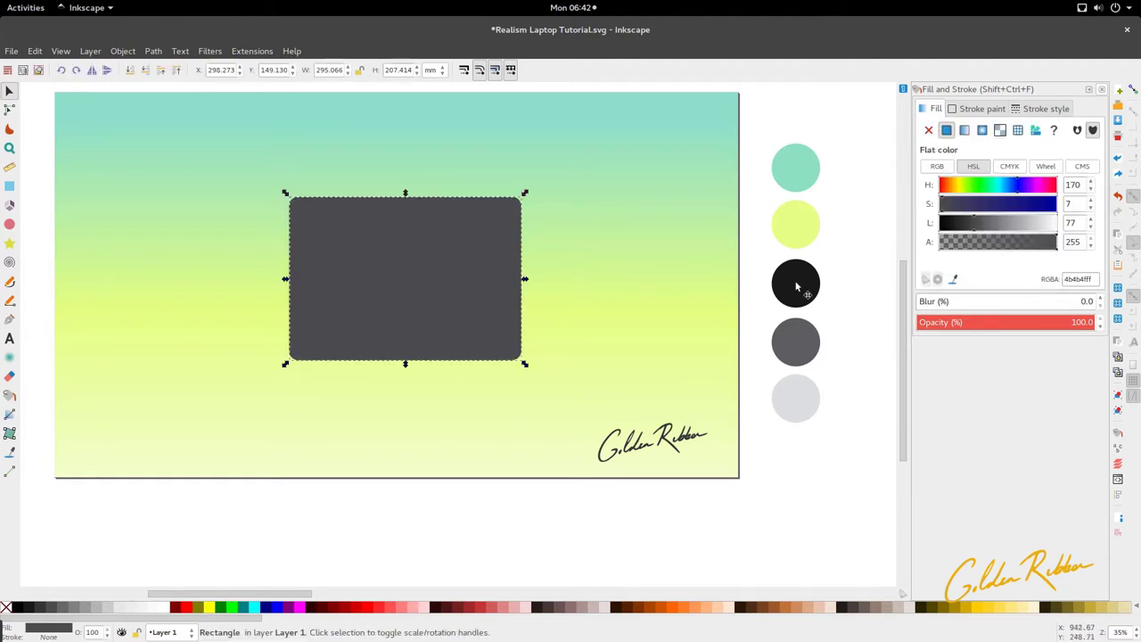
left_click(1102, 90)
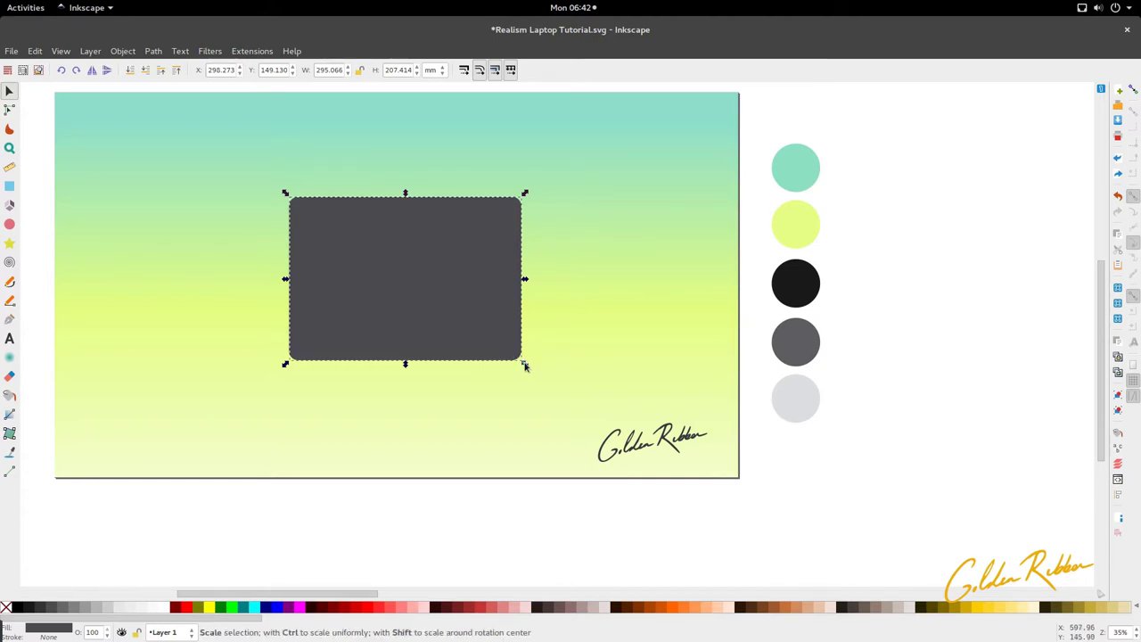
left_click_drag(525, 366, 519, 361)
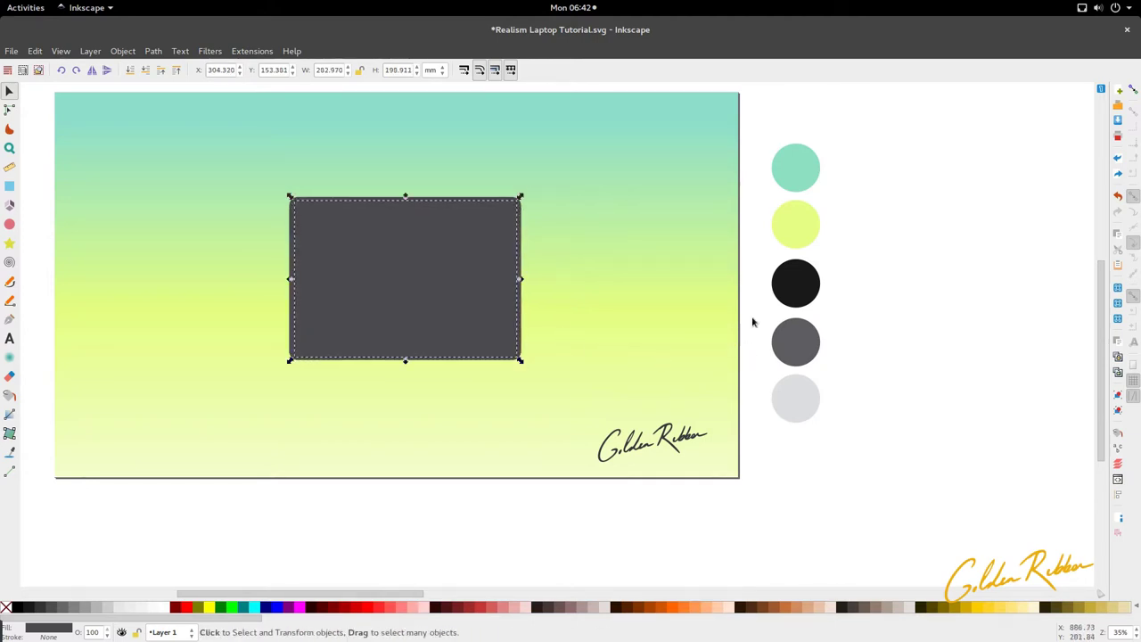
- Fill the inner rectangle with the near-black colour sampled from the palette circle
key("d")
left_click(802, 287)
key("s")
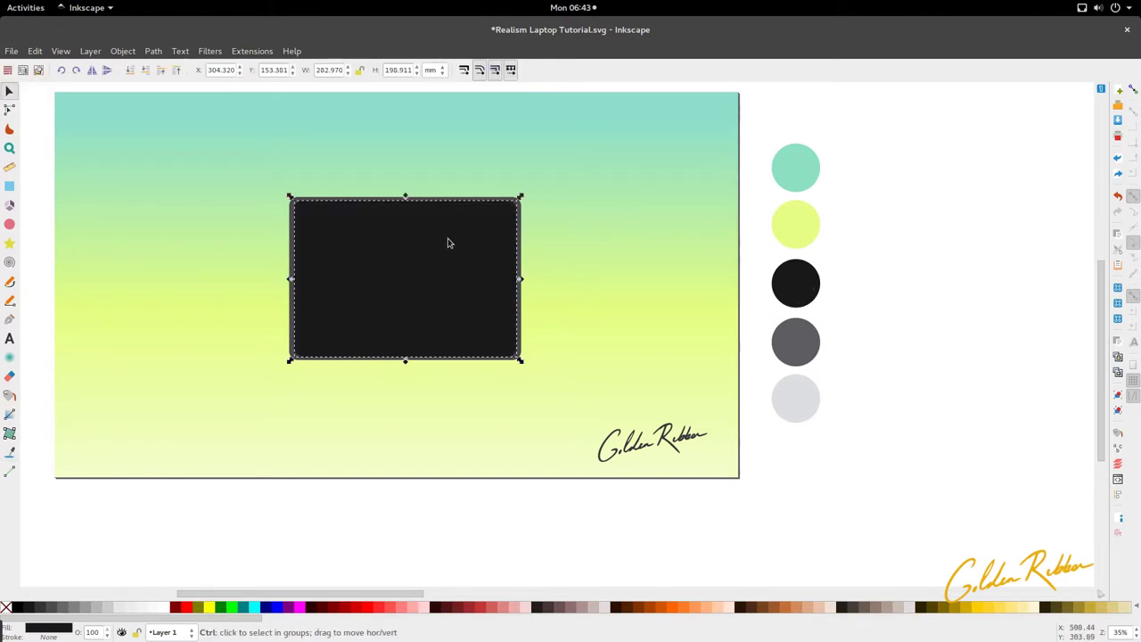
- Enlarge the black rectangle about its centre to about 285 by 200 mm, thinning the grey frame around it
scroll(449, 242, "up", 3, "ctrl")
scroll(683, 288, "up", 4)
scroll(642, 286, "up", 3, "ctrl")
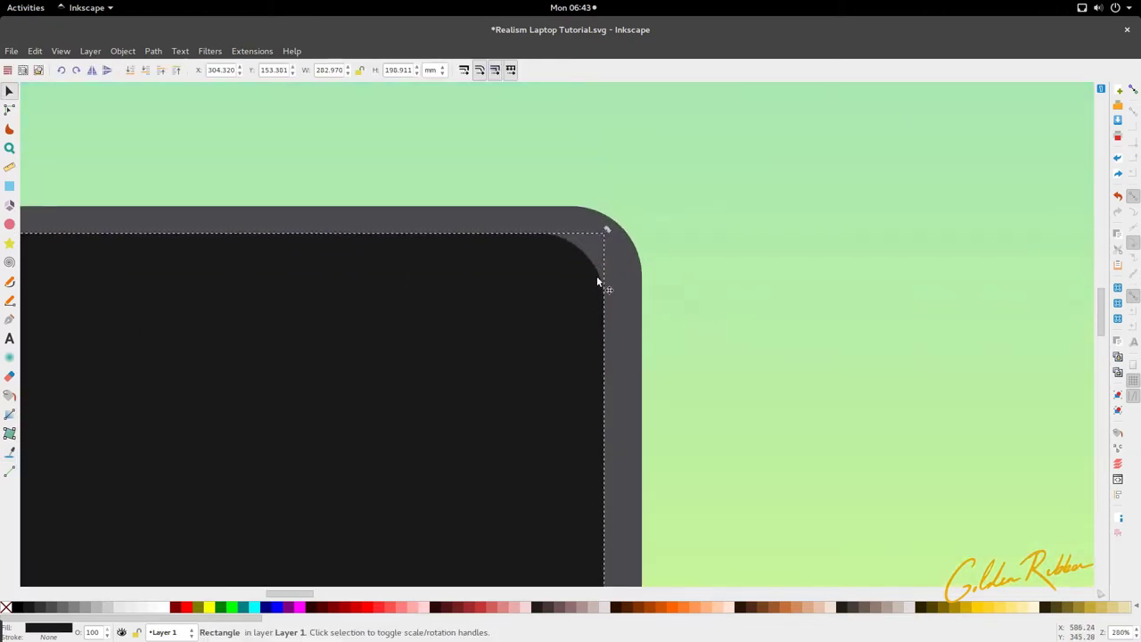
scroll(597, 281, "down", 5, "ctrl")
scroll(601, 276, "up", 3, "ctrl")
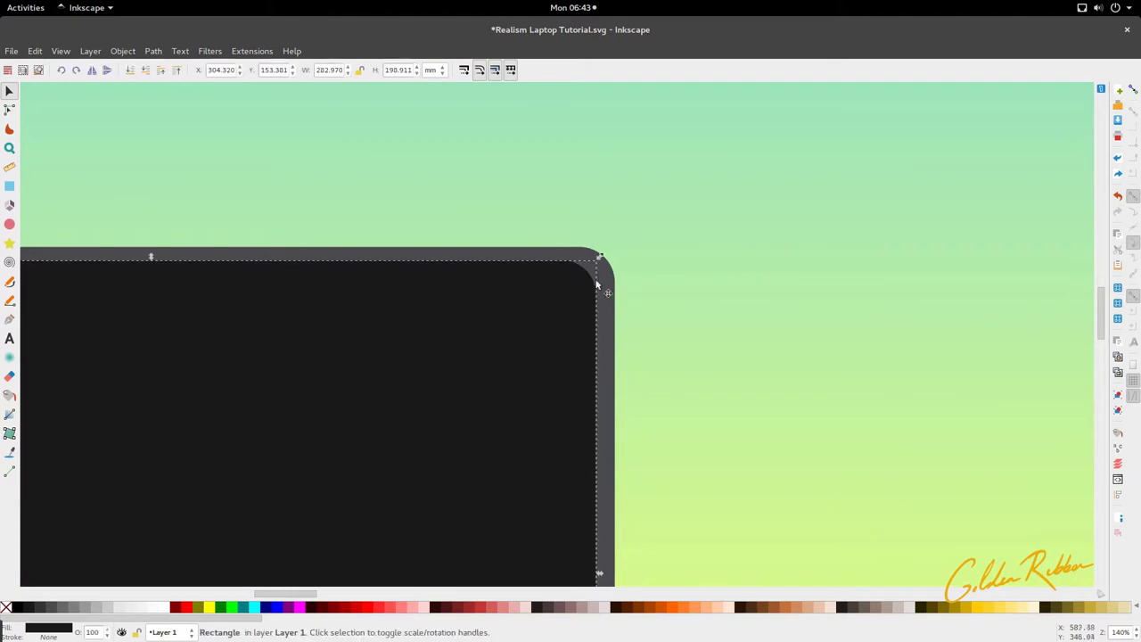
left_click_drag(601, 258, 624, 251)
scroll(627, 268, "down", 3, "ctrl")
scroll(295, 262, "down", 1)
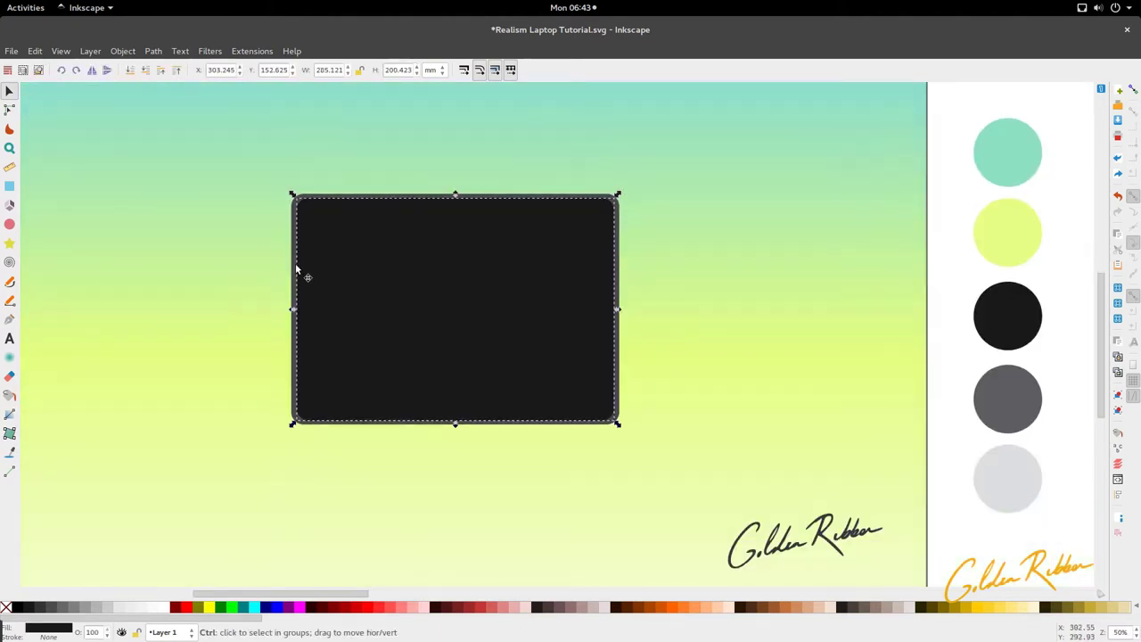
- Widen the black rectangle about its centre to about 286.6 mm to thin the frame's side borders
scroll(293, 270, "up", 8, "ctrl")
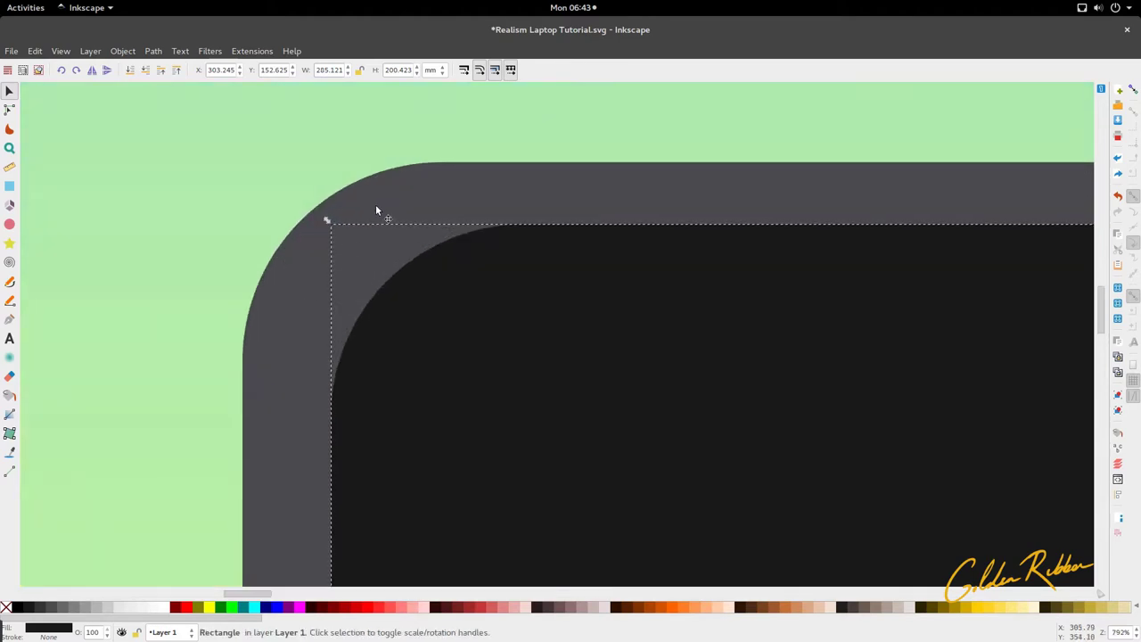
scroll(494, 246, "down", 7, "ctrl")
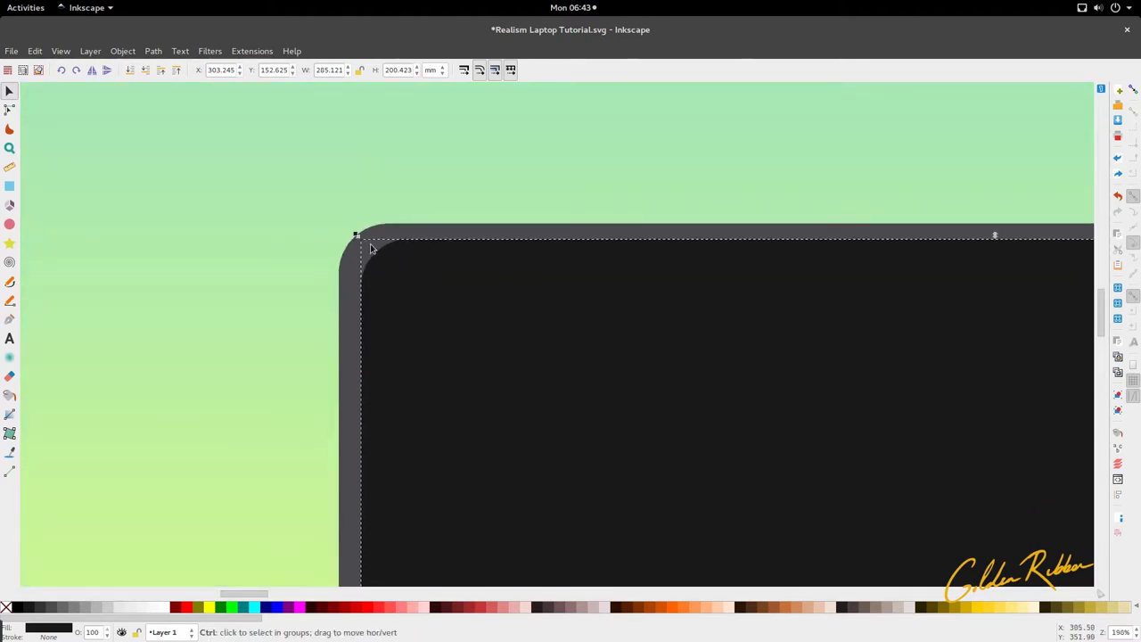
scroll(348, 303, "down", 2)
scroll(339, 292, "down", 1, "ctrl")
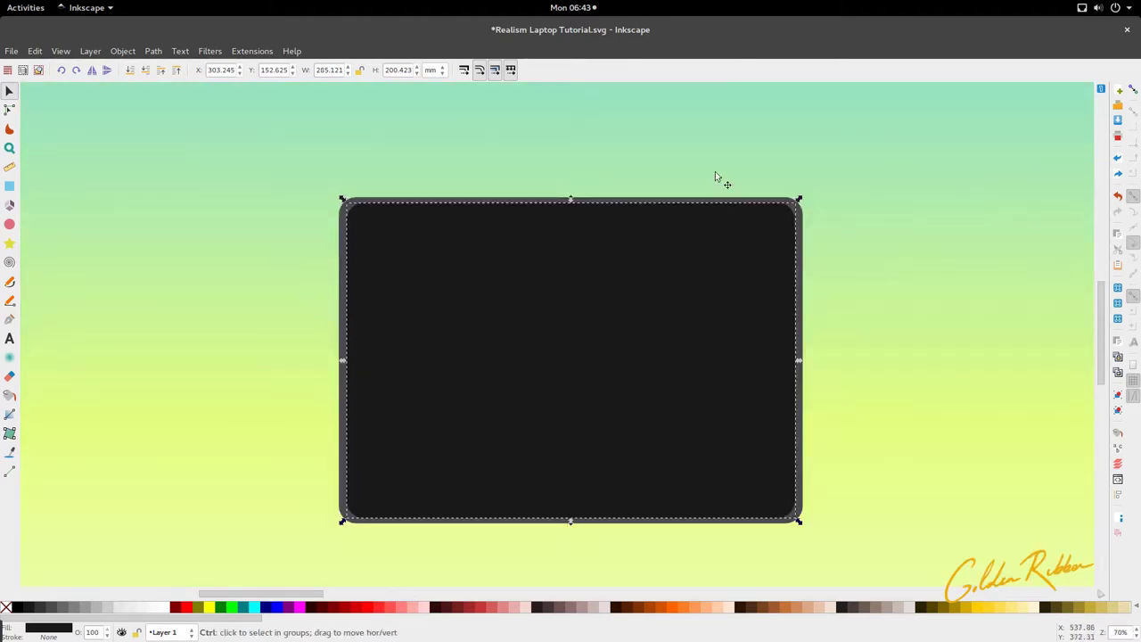
scroll(359, 378, "up", 3, "ctrl")
scroll(163, 298, "up", 1, "ctrl")
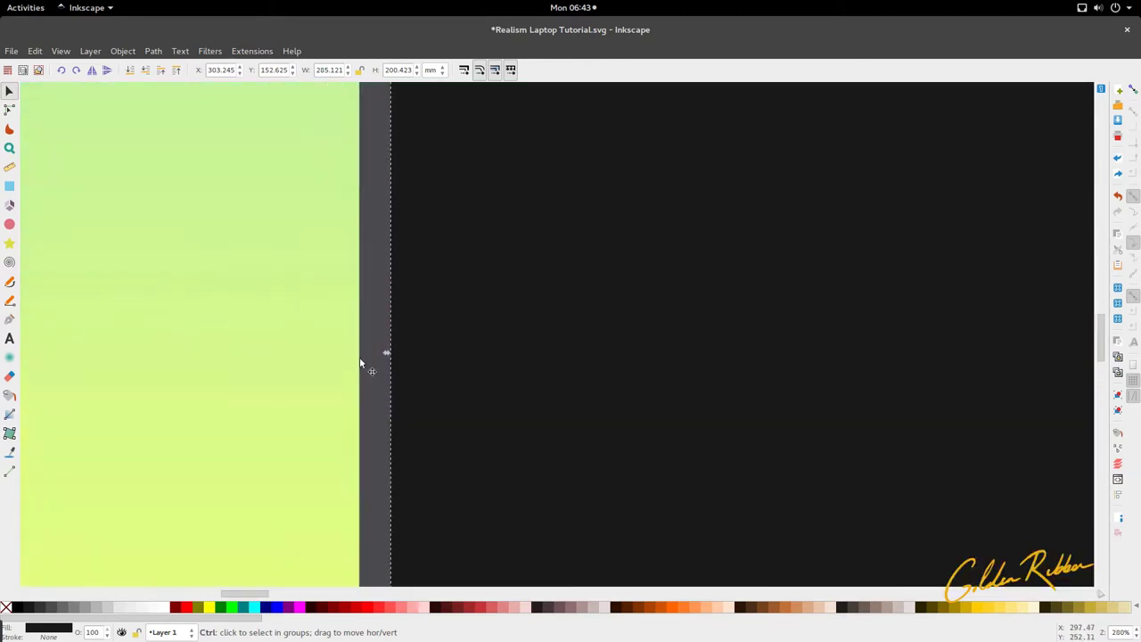
left_click_drag(387, 340, 380, 358)
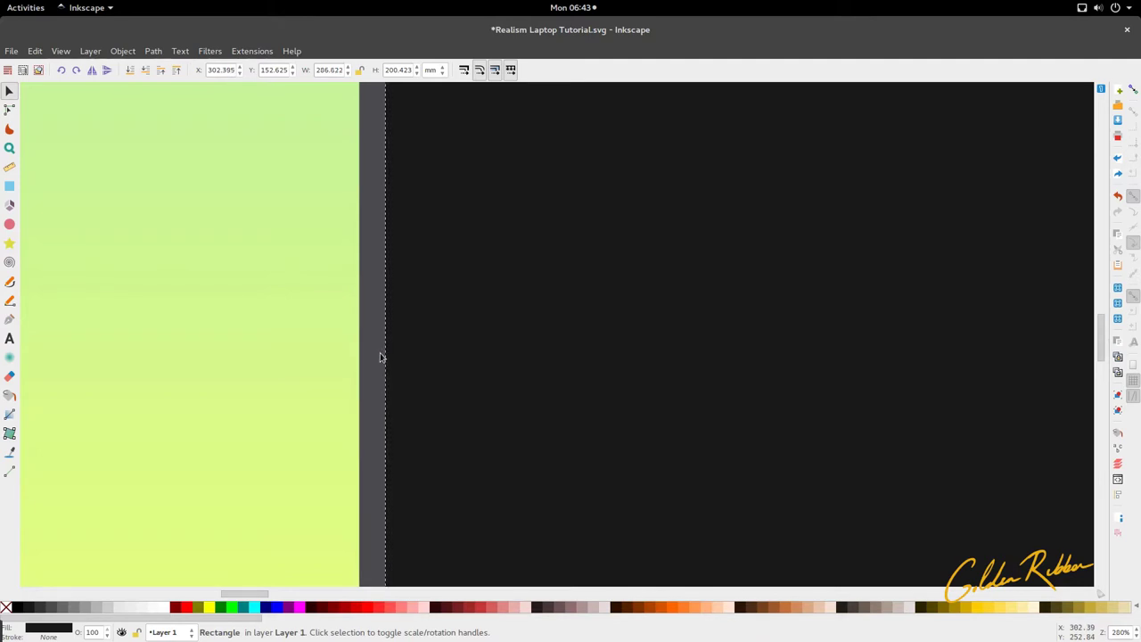
- Widen the black rectangle about its centre to about 288 mm to even out the frame borders
scroll(377, 292, "down", 3)
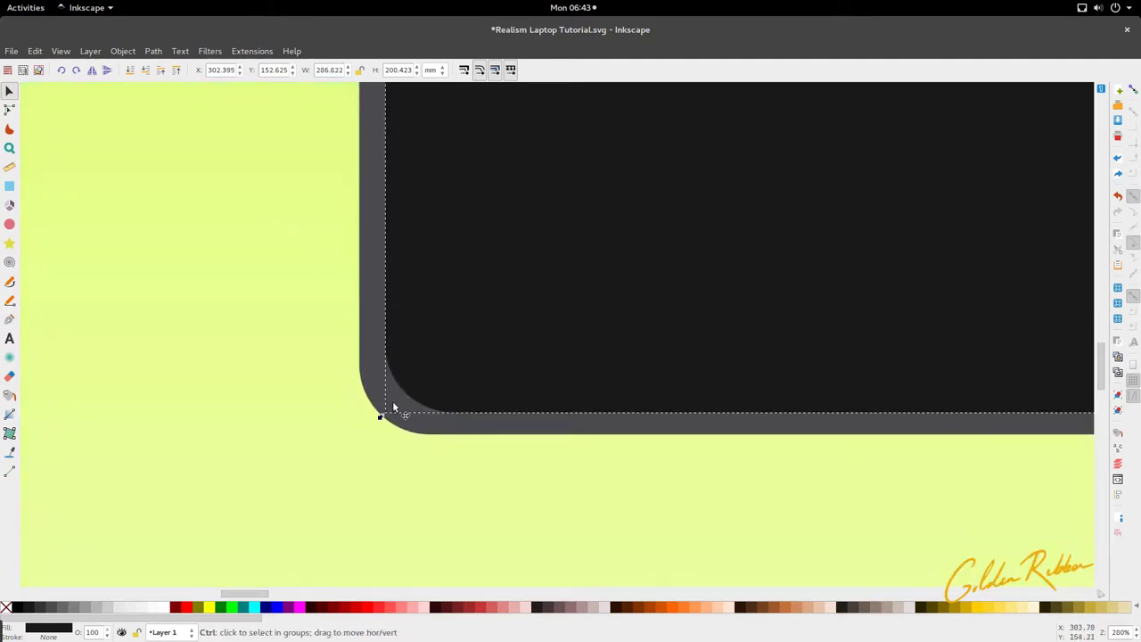
scroll(382, 413, "up", 4, "ctrl")
scroll(393, 408, "down", 5, "ctrl")
scroll(390, 388, "up", 5)
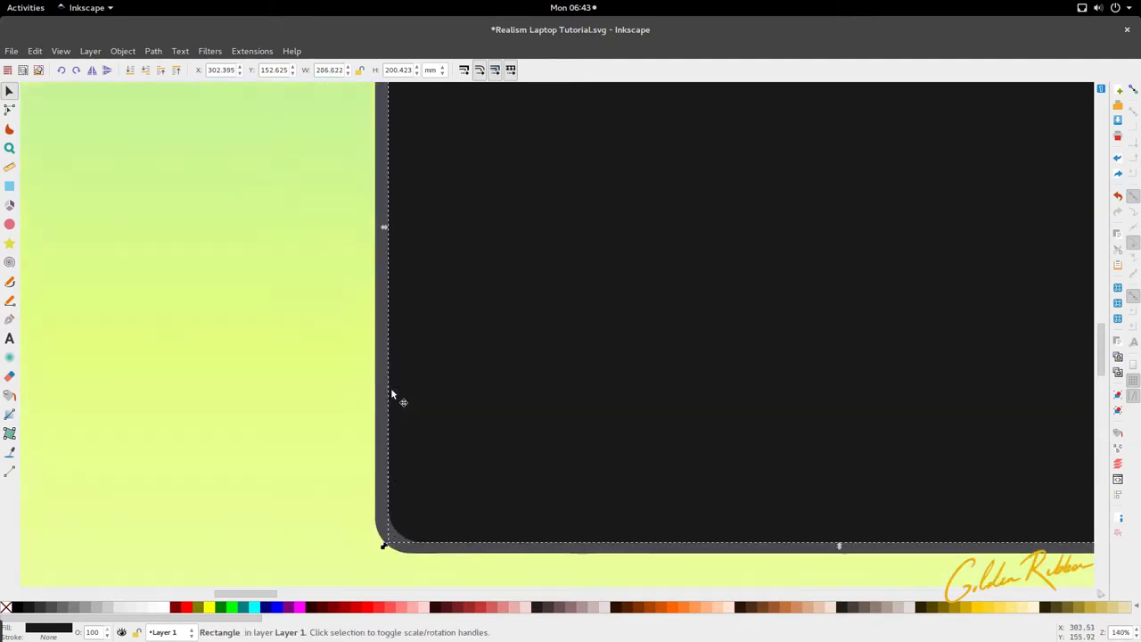
left_click_drag(383, 326, 382, 328)
left_click(365, 326)
- Reduce the corner radius of the black rectangle slightly to fit the grey frame's rounded corners
scroll(365, 327, "down", 7)
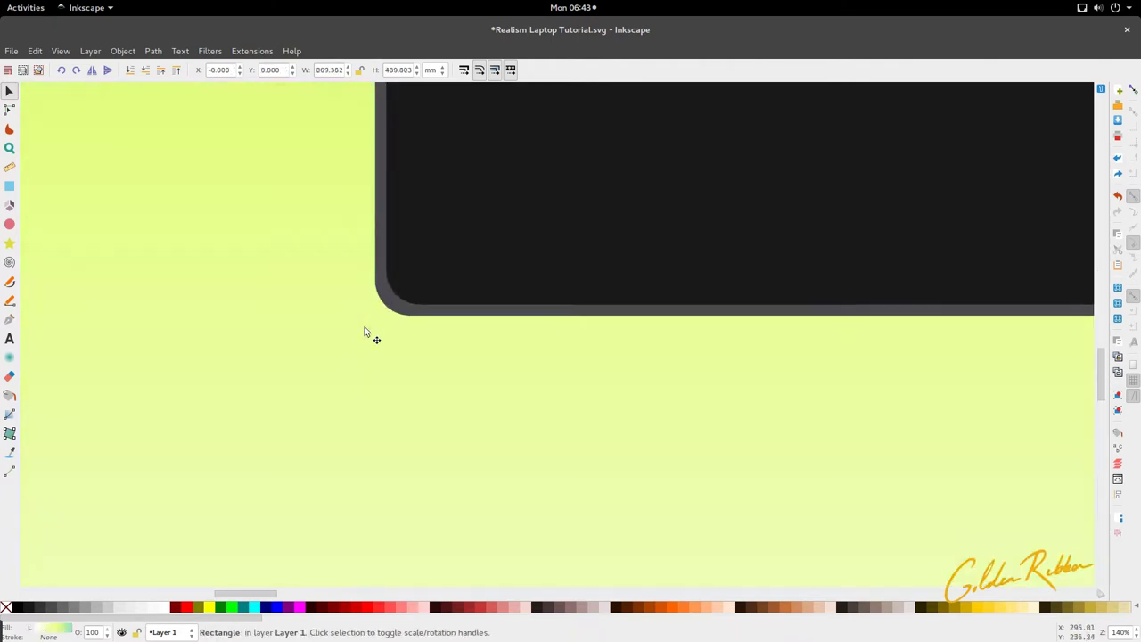
scroll(402, 311, "up", 3)
scroll(406, 416, "up", 5, "ctrl")
left_click(413, 422)
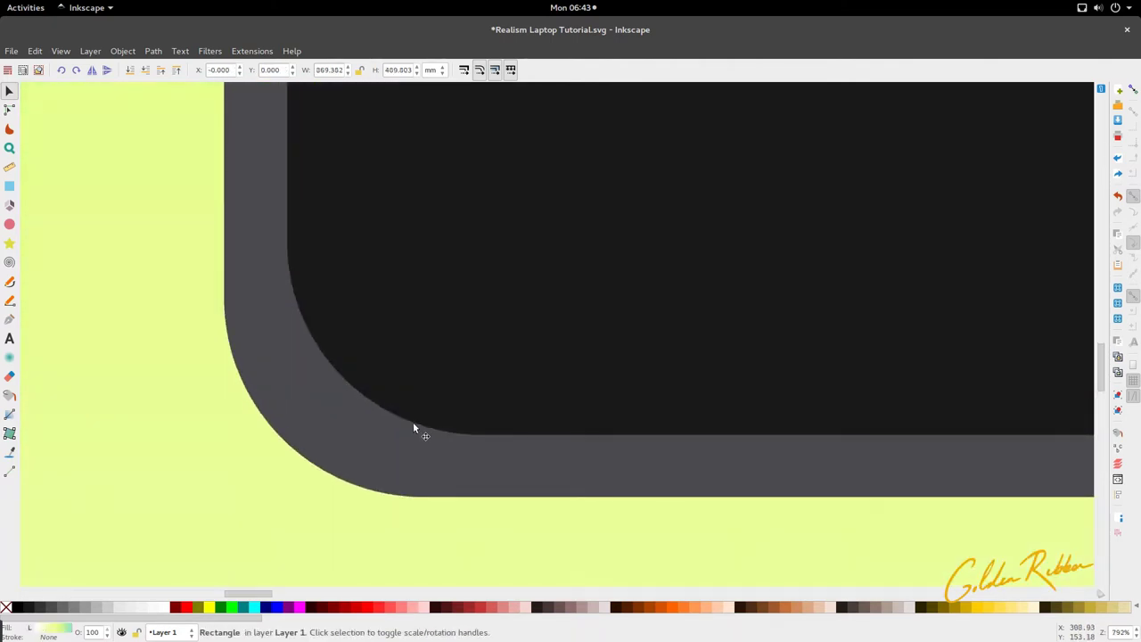
key("r")
scroll(375, 362, "down", 10, "ctrl")
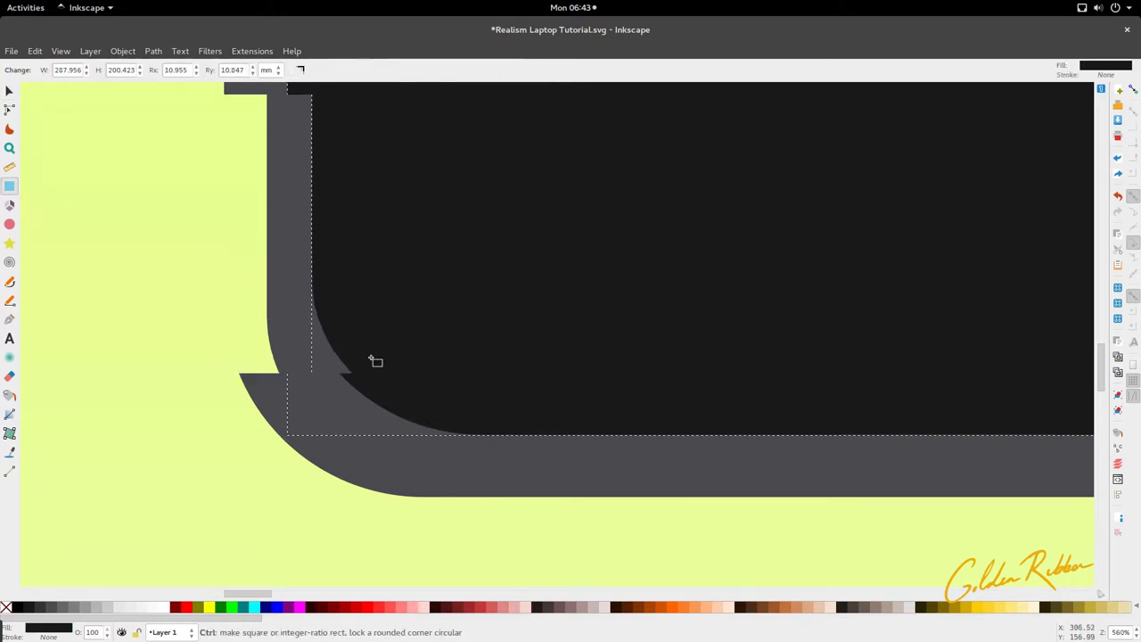
scroll(484, 303, "up", 10, "ctrl")
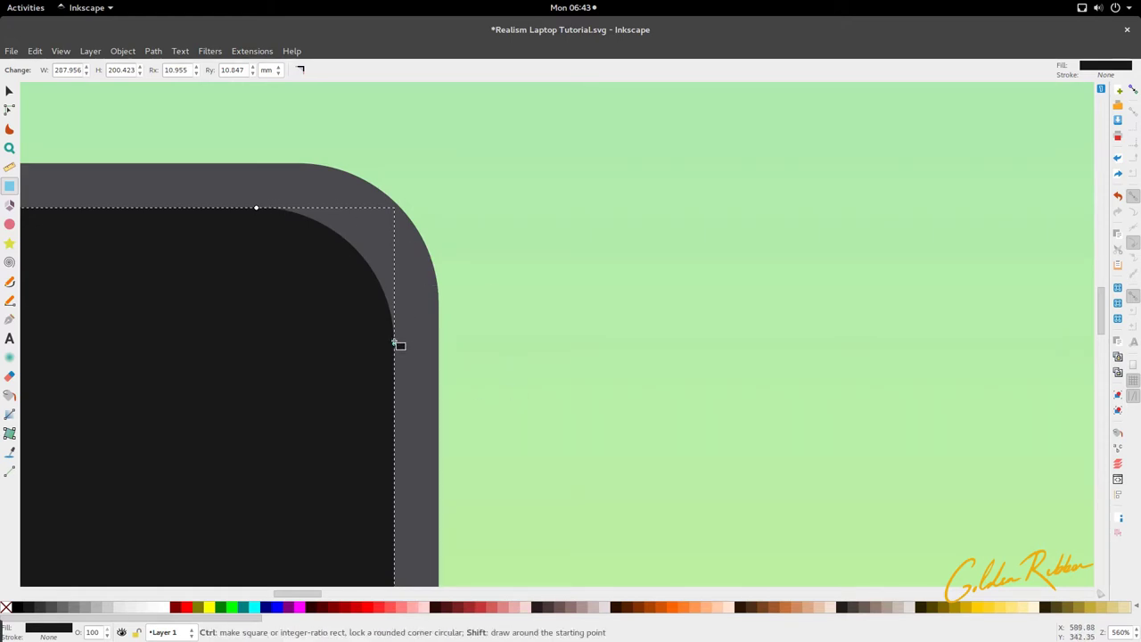
left_click_drag(394, 342, 393, 316)
scroll(475, 293, "down", 4)
scroll(474, 297, "down", 1)
- Trim the black rectangle's size to about 287.4 by 200.1 mm so the grey frame is even all around
key("s")
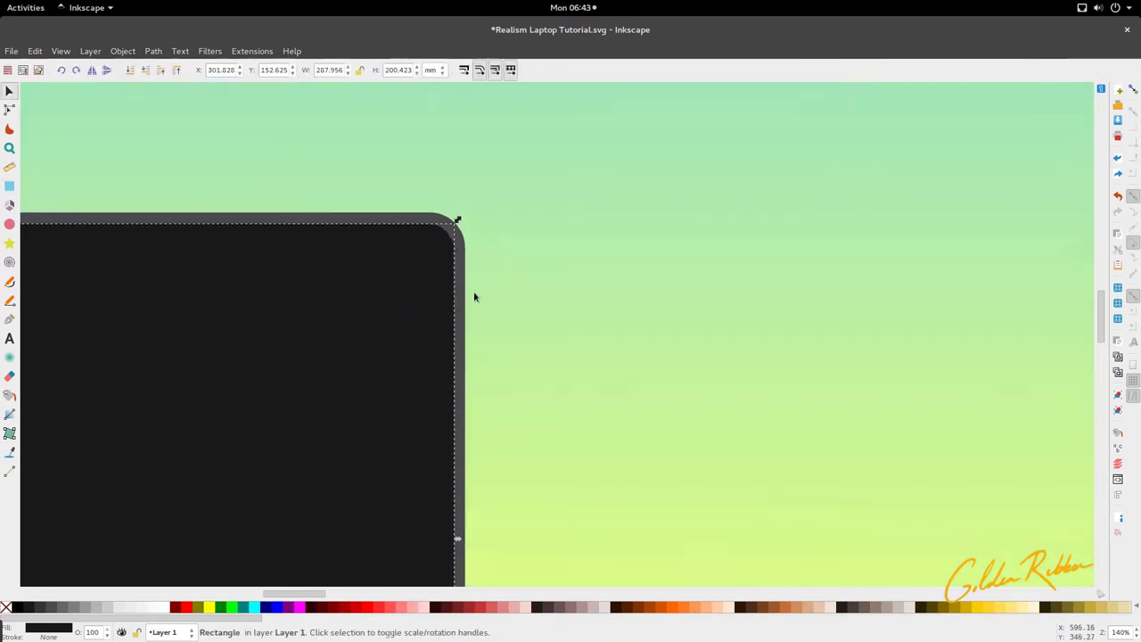
scroll(474, 297, "up", 4)
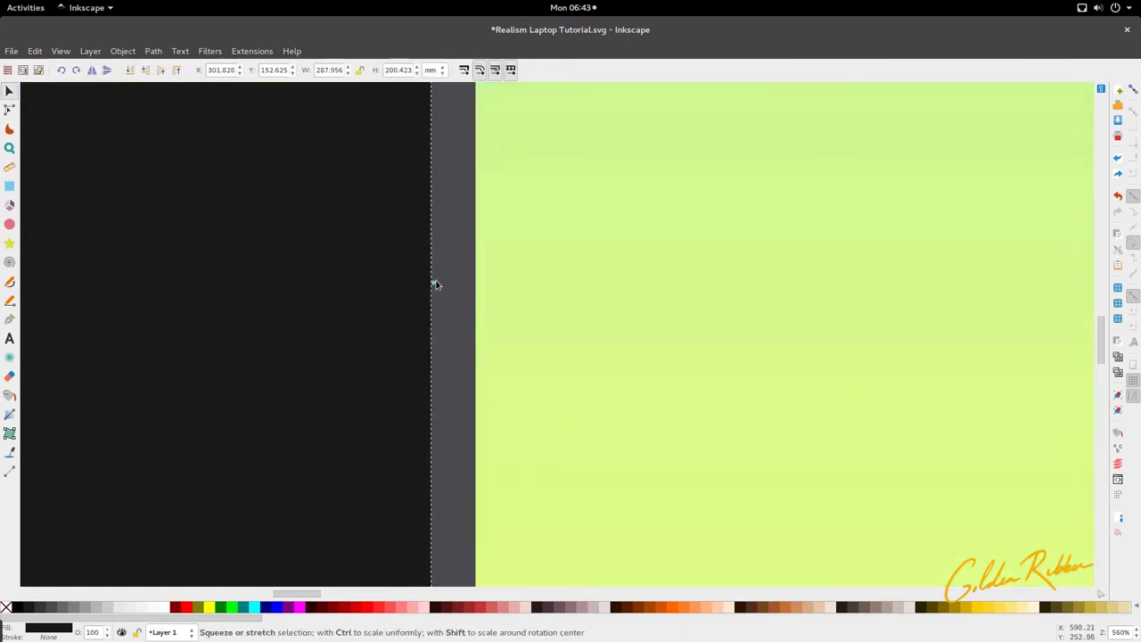
left_click_drag(435, 284, 426, 284)
scroll(501, 282, "down", 6)
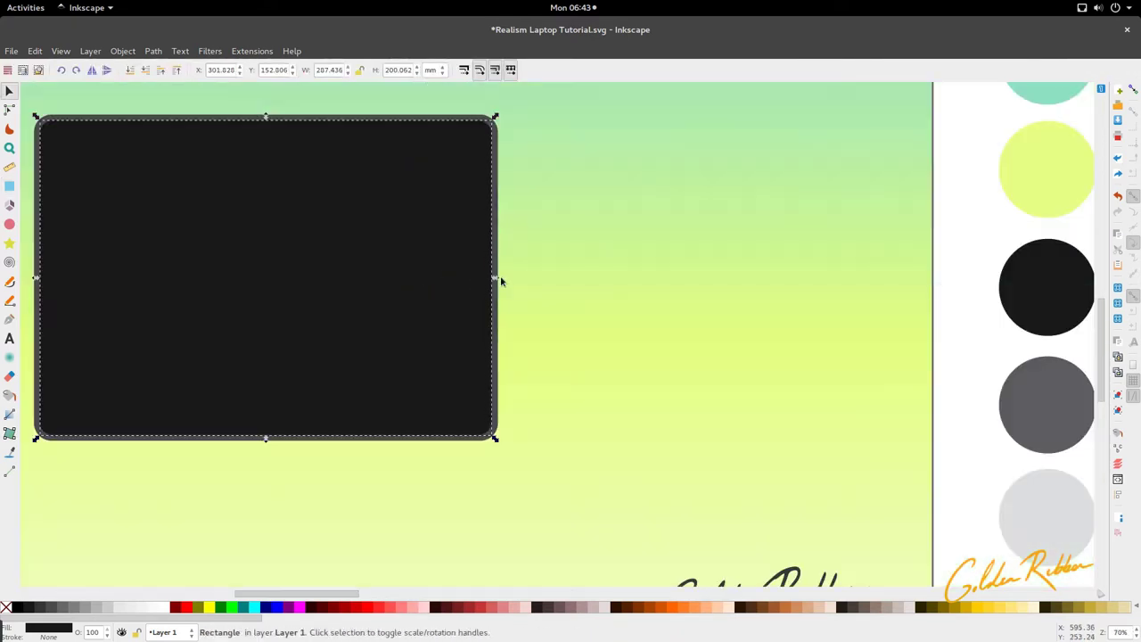
- Undo the last size changes of the black rectangle and narrow it about its centre to about 285.8 mm
scroll(492, 141, "up", 3)
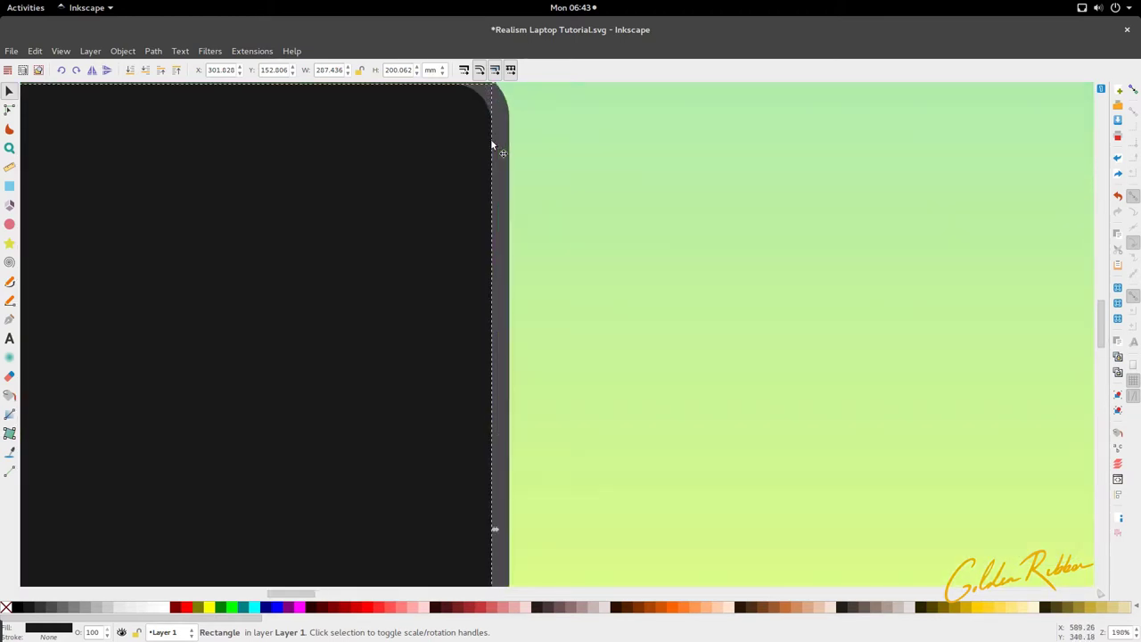
key("ctrl+z")
key("ctrl+z")
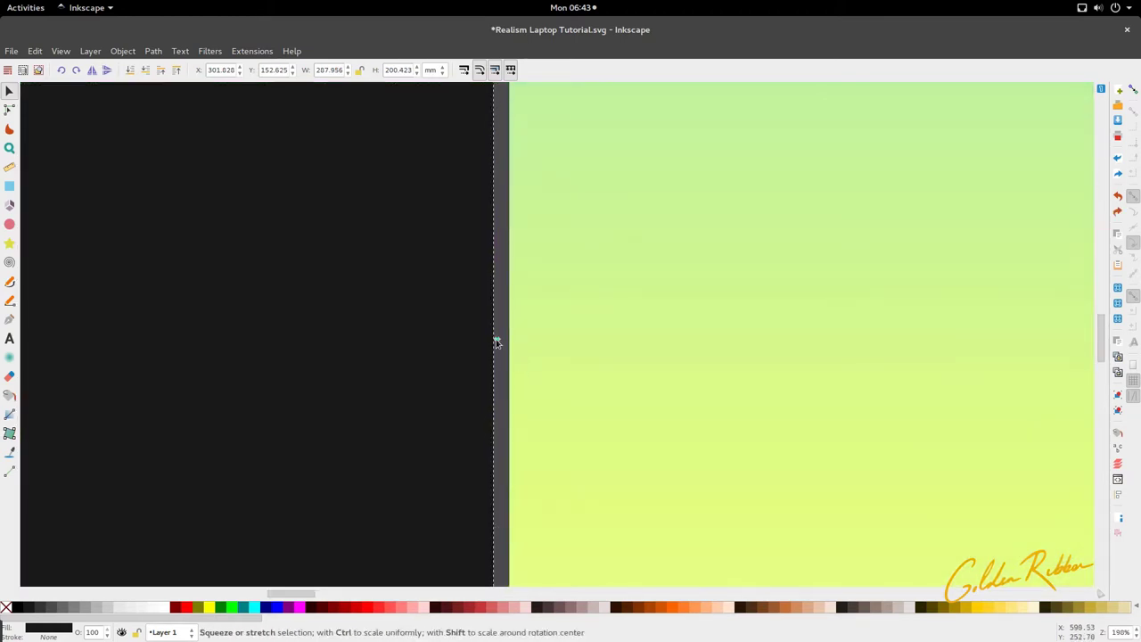
left_click_drag(496, 340, 490, 339)
scroll(540, 283, "down", 5)
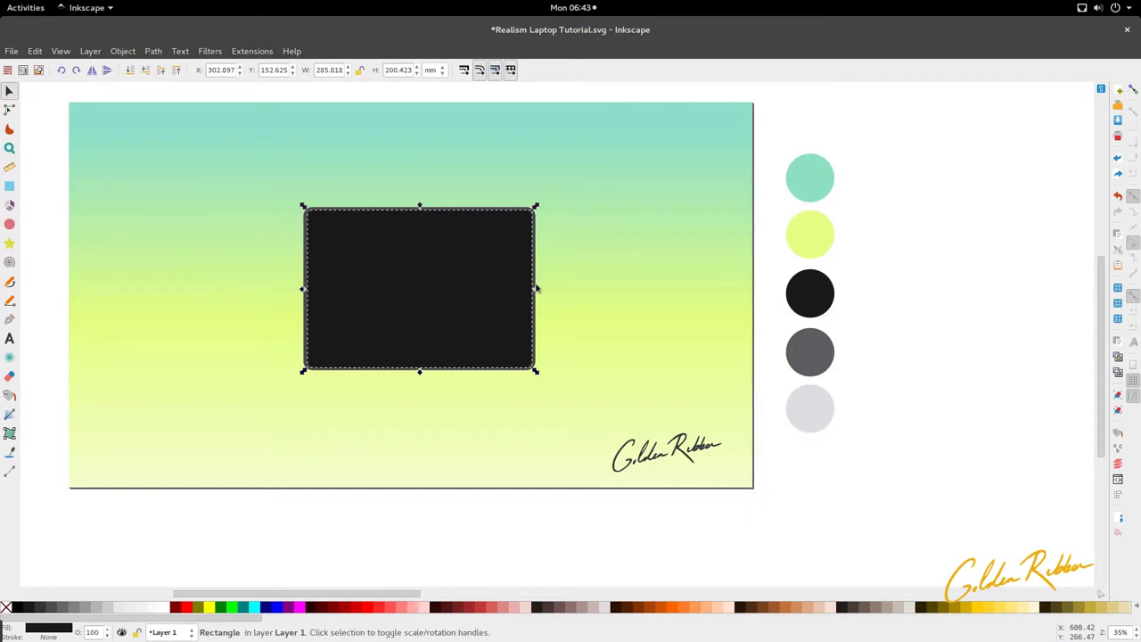
- Try narrowing the black rectangle about its centre to about 281.3 mm
left_click(527, 293)
left_click(529, 294)
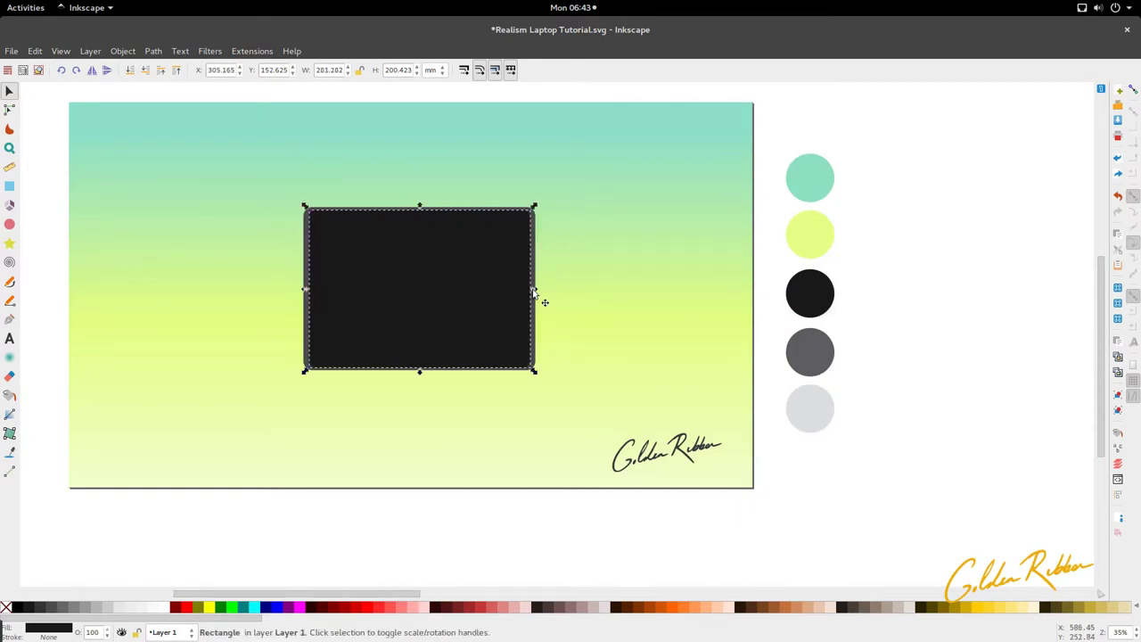
scroll(531, 295, "up", 2, "ctrl")
scroll(536, 296, "down", 1, "ctrl")
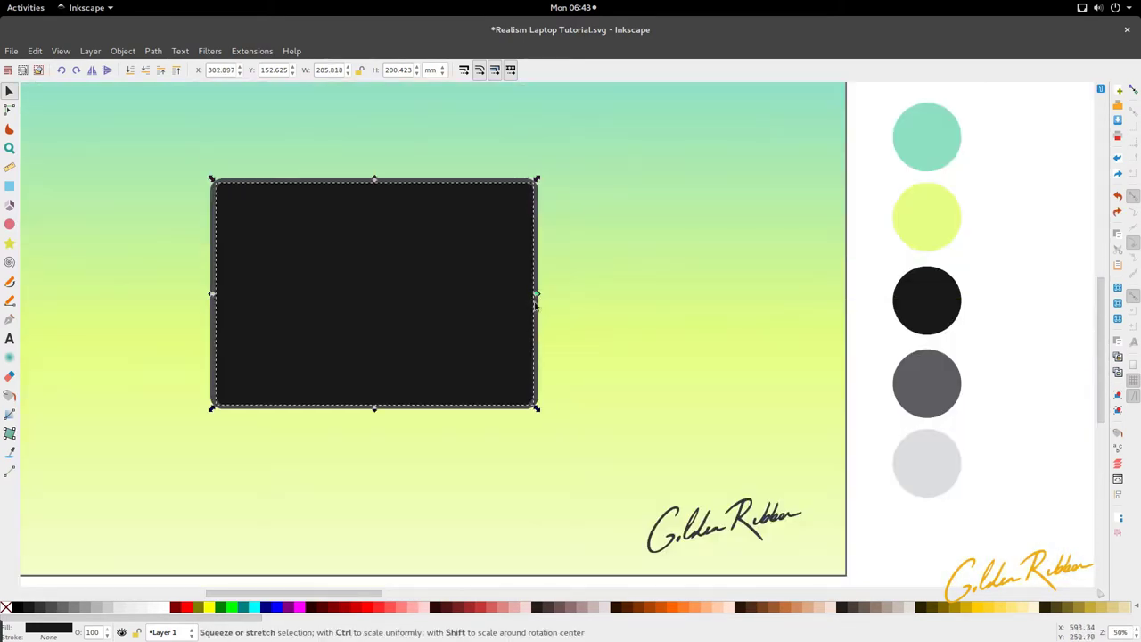
- Widen the black rectangle about its centre to about 287.1 mm so the grey side borders match the others
scroll(238, 385, "up", 4, "ctrl")
scroll(240, 386, "up", 15)
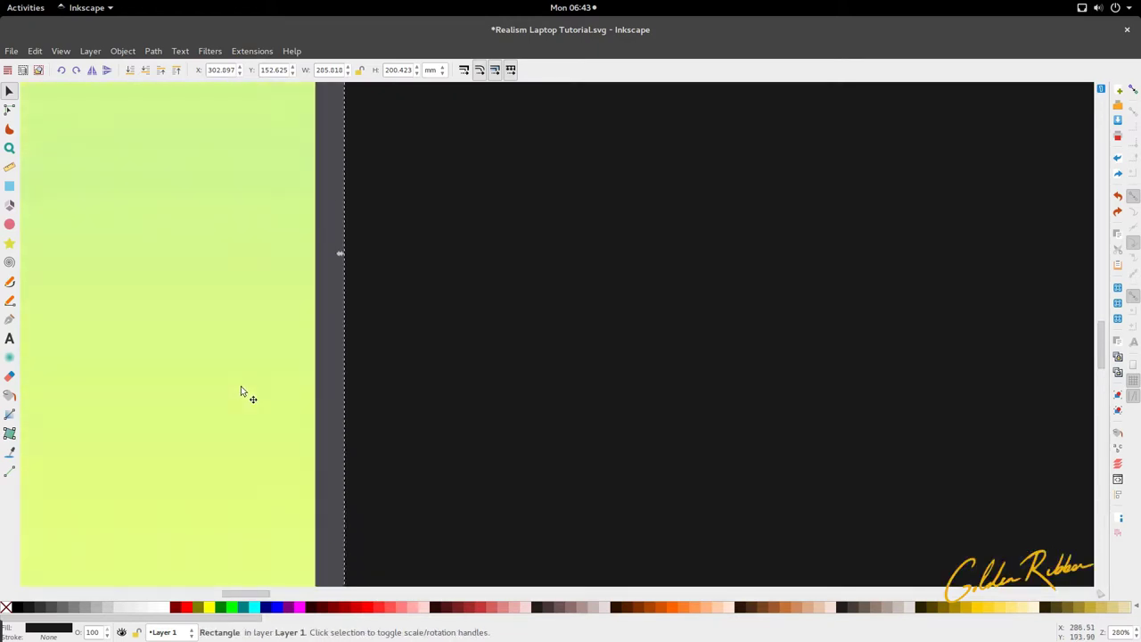
scroll(389, 330, "down", 3)
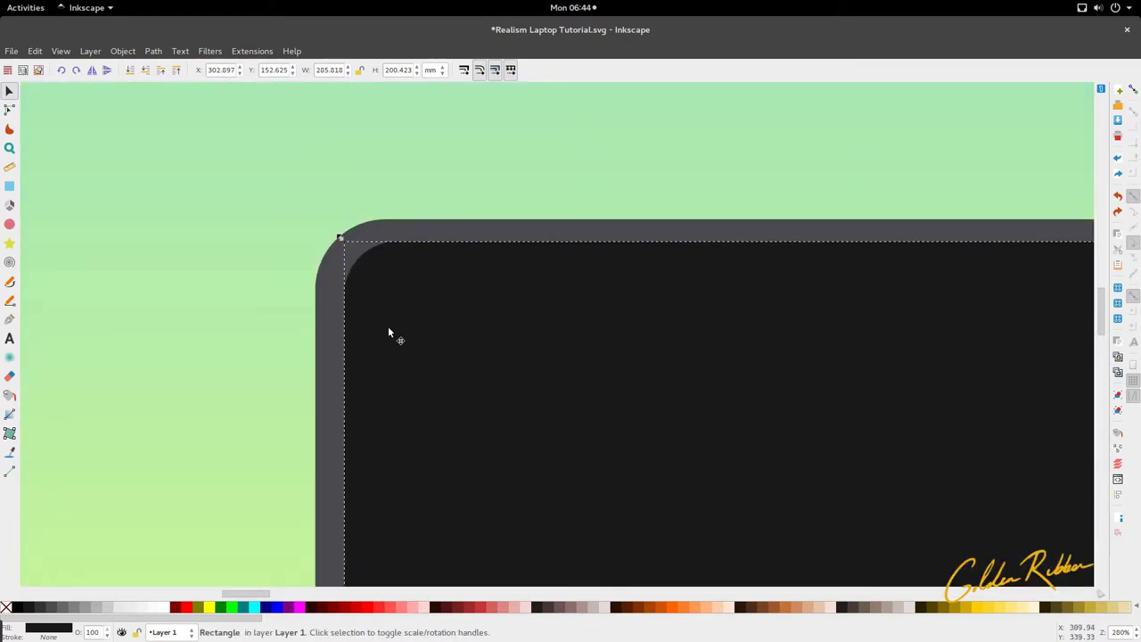
scroll(389, 330, "right", 10)
scroll(388, 329, "down", 1, "ctrl")
scroll(388, 328, "down", 1, "ctrl")
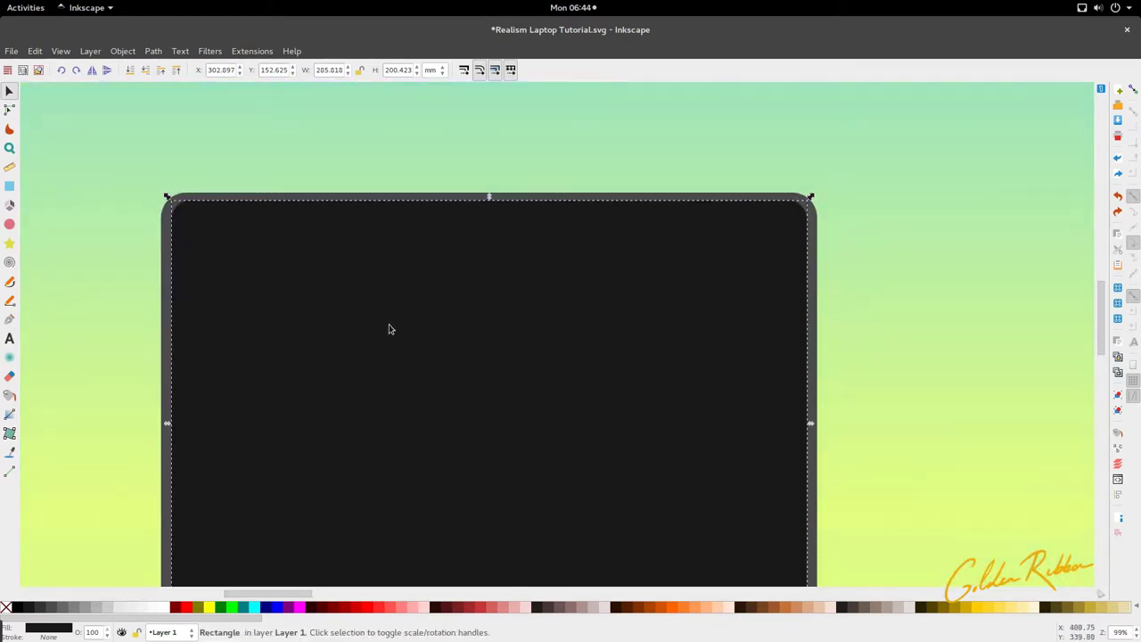
scroll(386, 326, "down", 8)
scroll(152, 280, "up", 3)
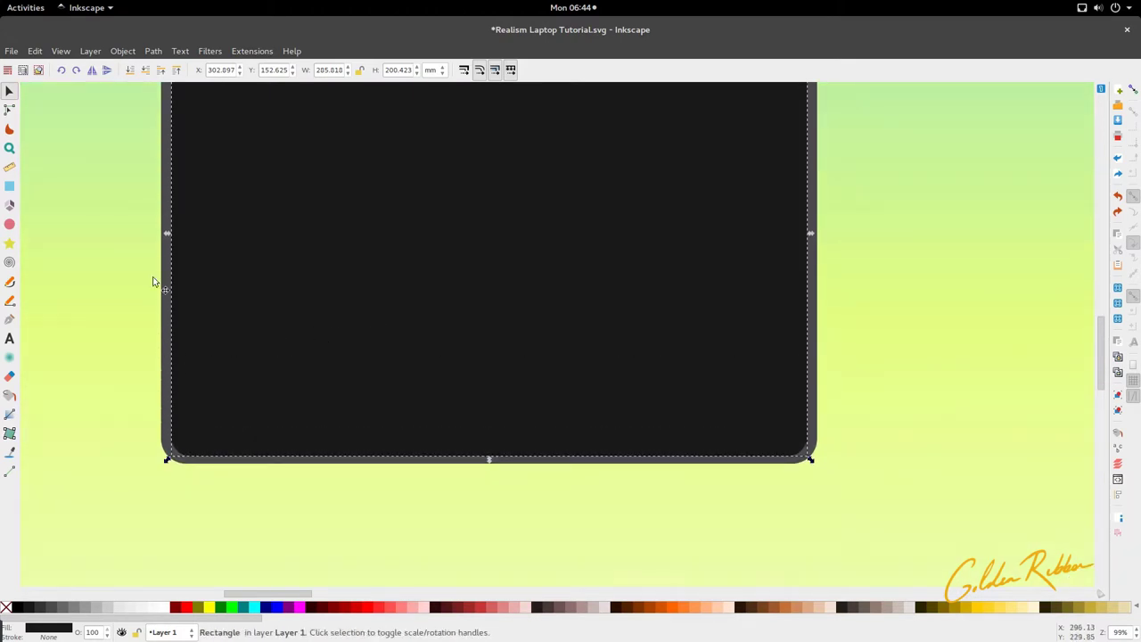
scroll(199, 246, "up", 2, "ctrl")
left_click_drag(249, 260, 247, 257)
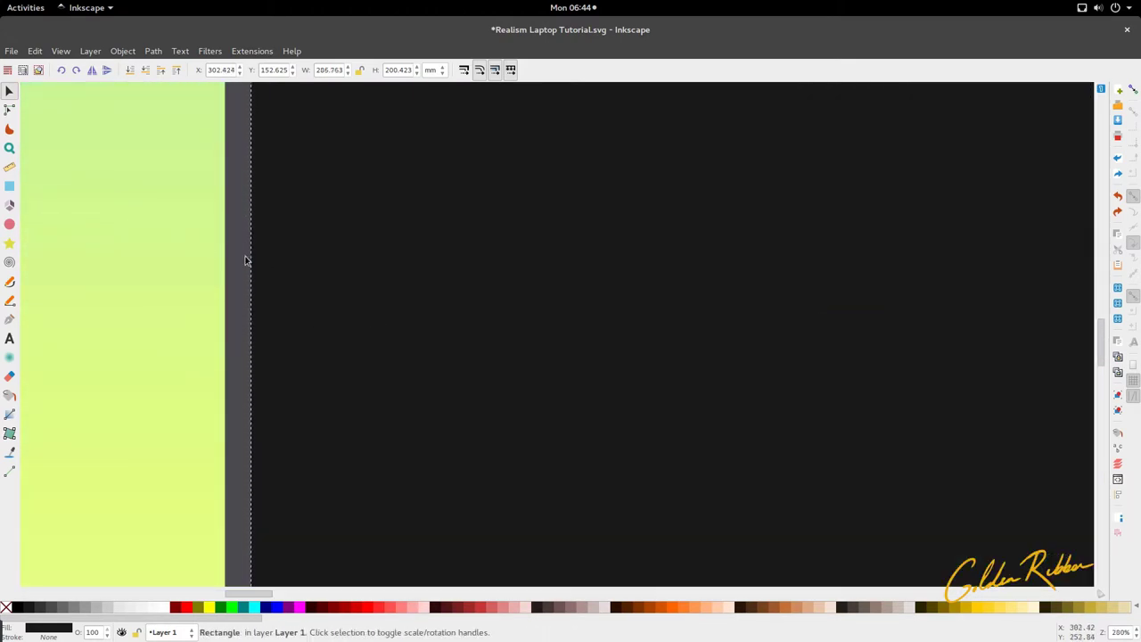
scroll(300, 300, "down", 5)
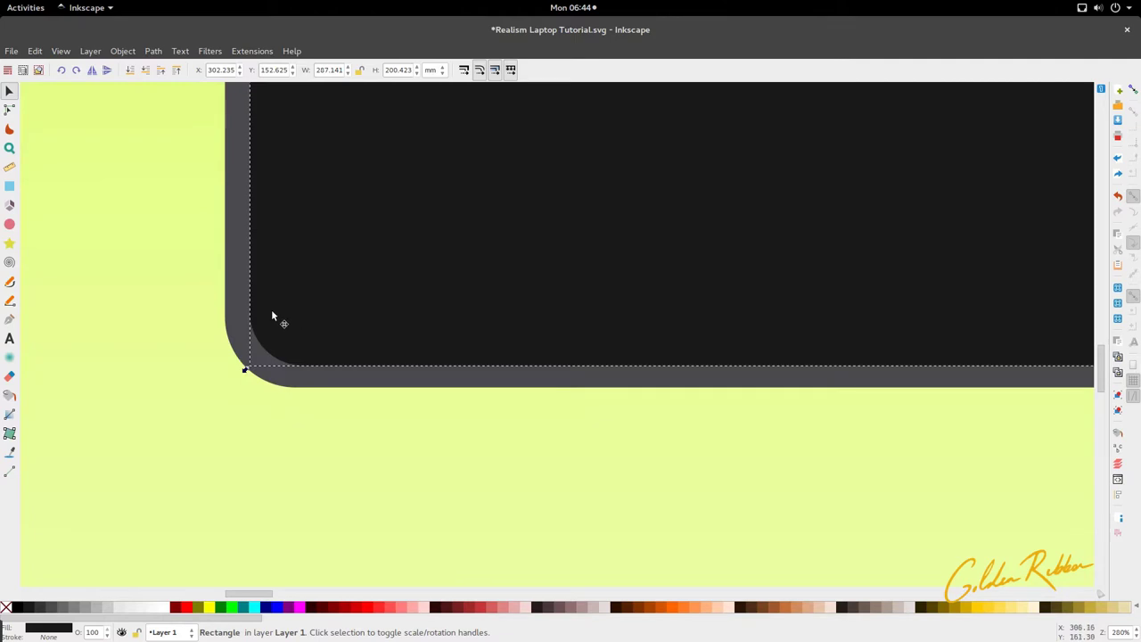
- Select the grey frame rectangle and save the document
scroll(243, 332, "up", 3, "ctrl")
left_click(248, 338)
scroll(257, 313, "down", 8, "ctrl")
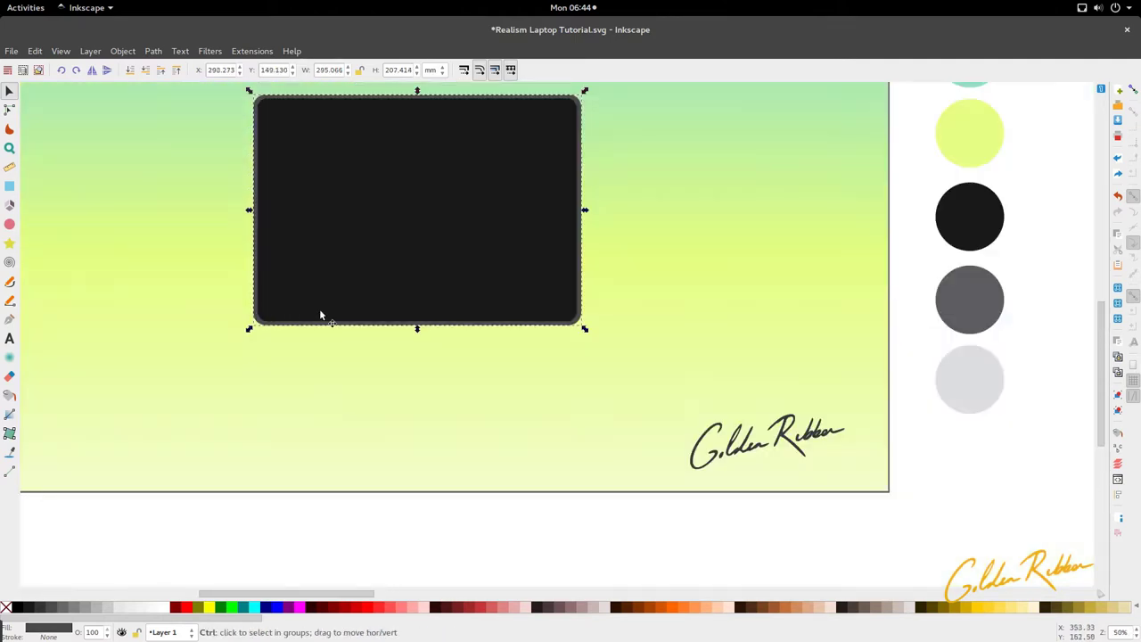
scroll(502, 292, "up", 4)
scroll(502, 292, "down", 3, "ctrl")
key("ctrl+s")
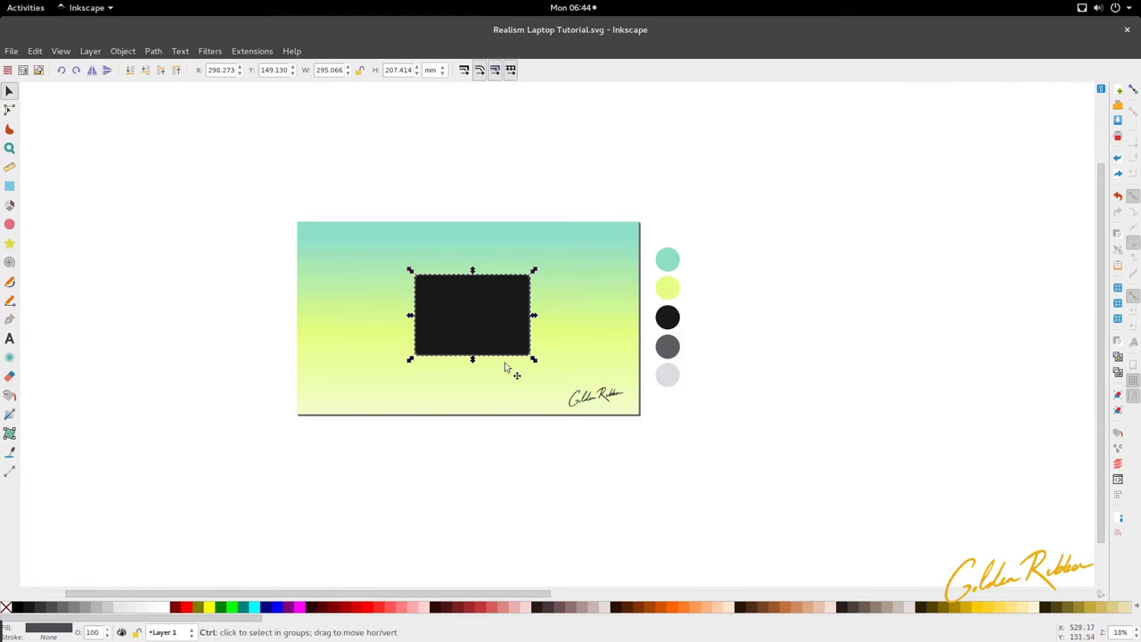
- Duplicate the black display rectangle in place
scroll(504, 365, "up", 4, "ctrl")
scroll(482, 284, "up", 1)
scroll(481, 284, "up", 3)
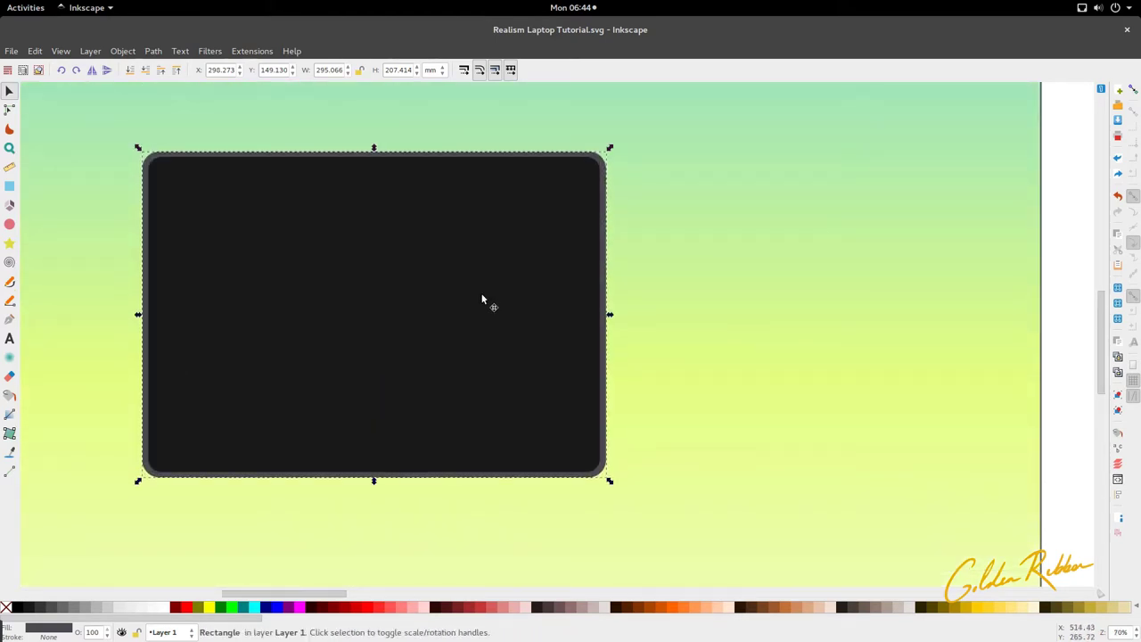
left_click(482, 299)
scroll(484, 294, "left", 3)
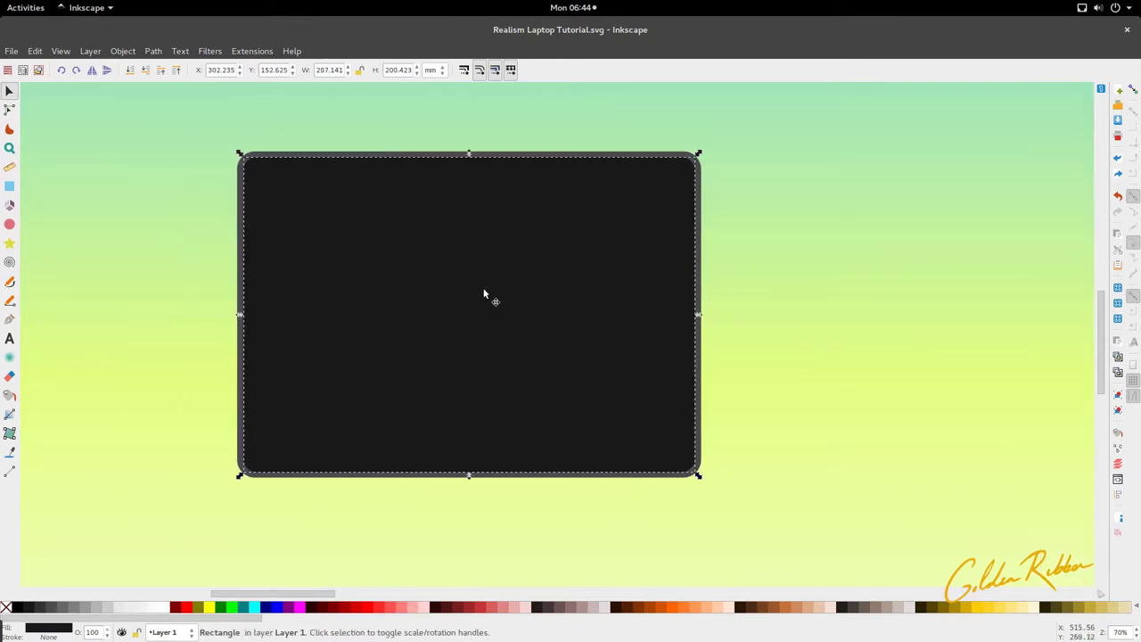
key("ctrl")
key("ctrl+d")
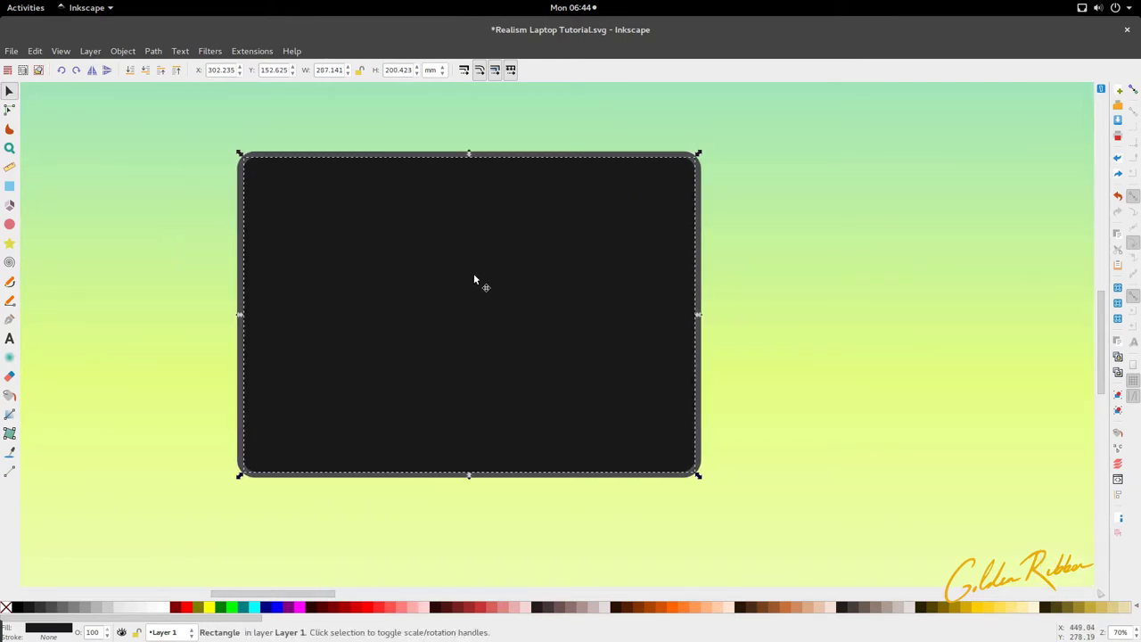
- Move the duplicate straight down to overlap the screen's lower edge and reduce its height to about 33.6 mm, keeping its top edge fixed
left_click_drag(474, 275, 473, 464)
scroll(439, 325, "down", 4)
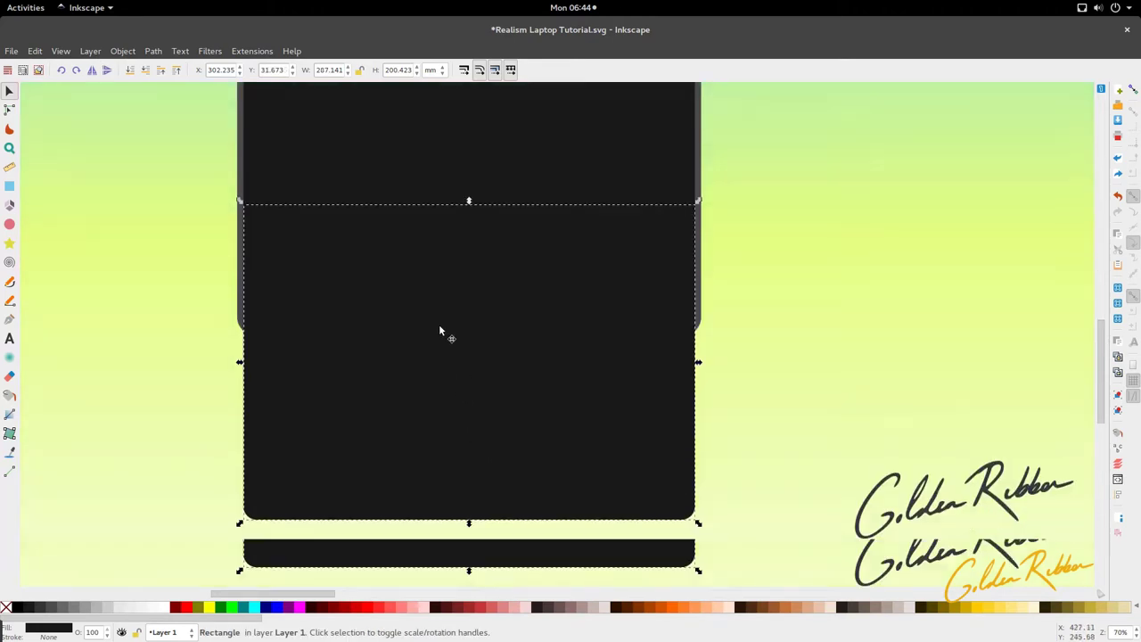
left_click_drag(436, 287, 435, 391)
scroll(443, 306, "down", 3, "ctrl")
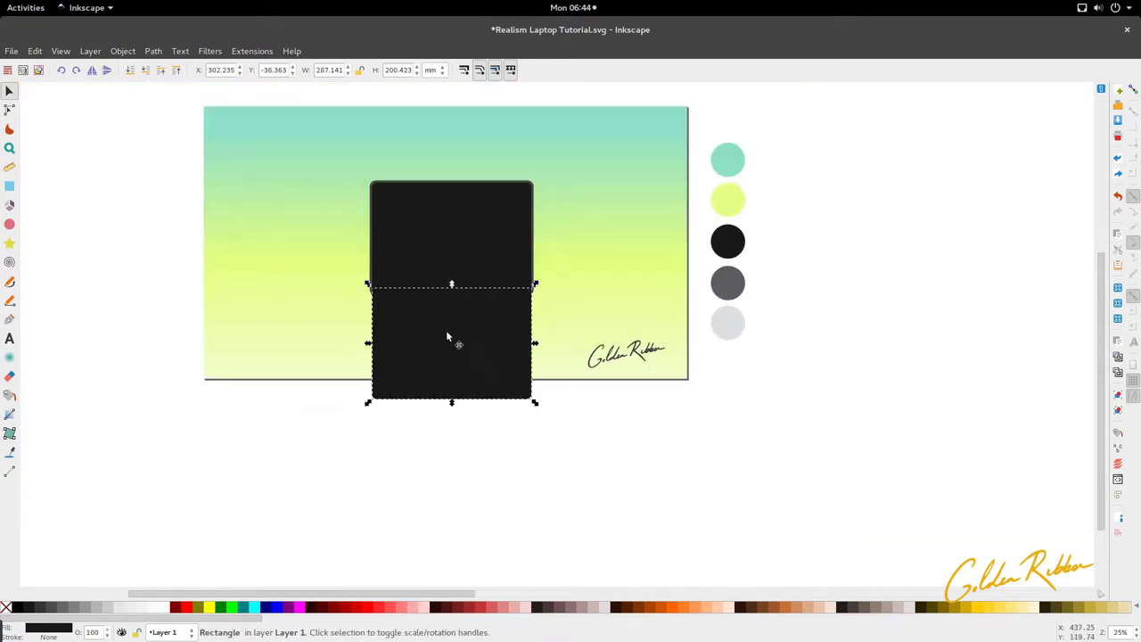
left_click_drag(452, 403, 448, 308)
scroll(450, 310, "up", 4)
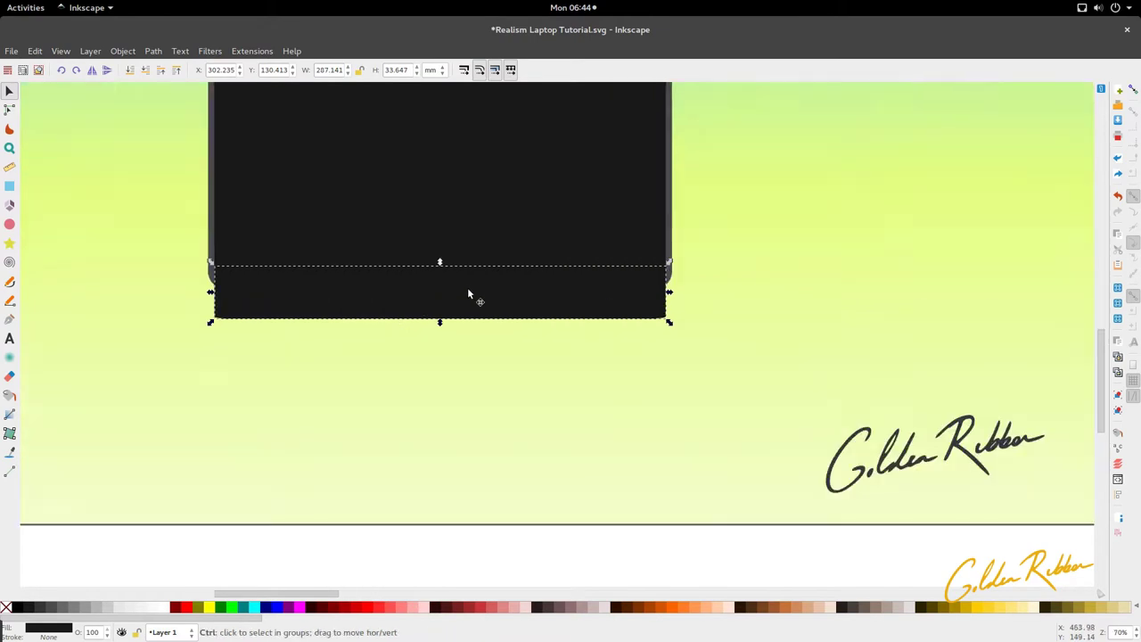
- Make the base rectangle's corners circular with a radius of about 4.1 mm and trim its height to about 33.1 mm
key("r")
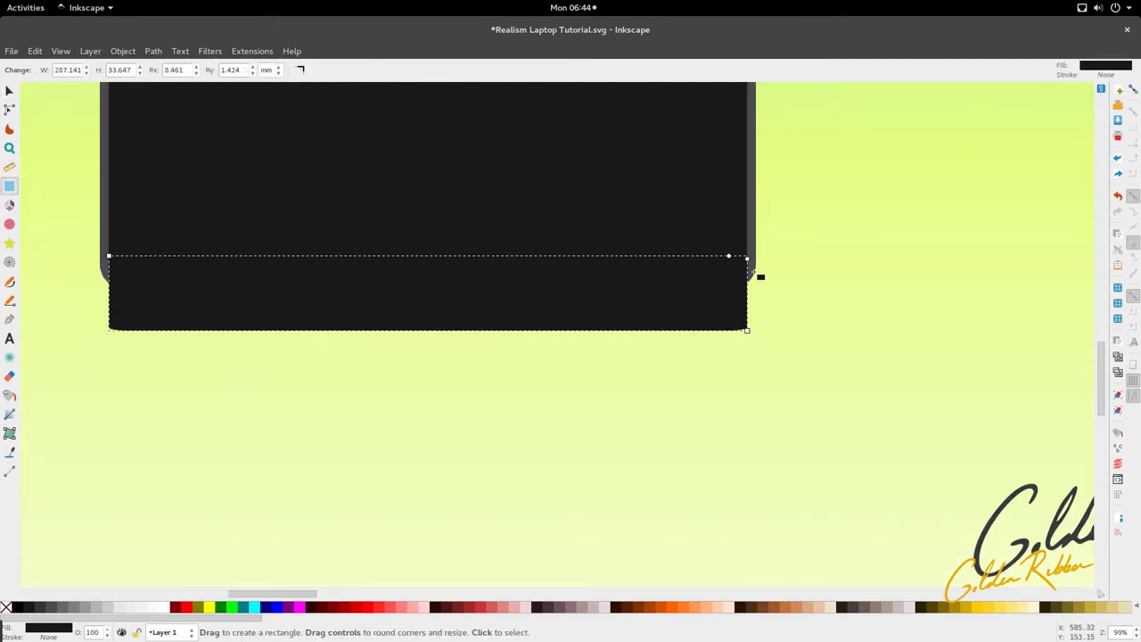
key("ctrl")
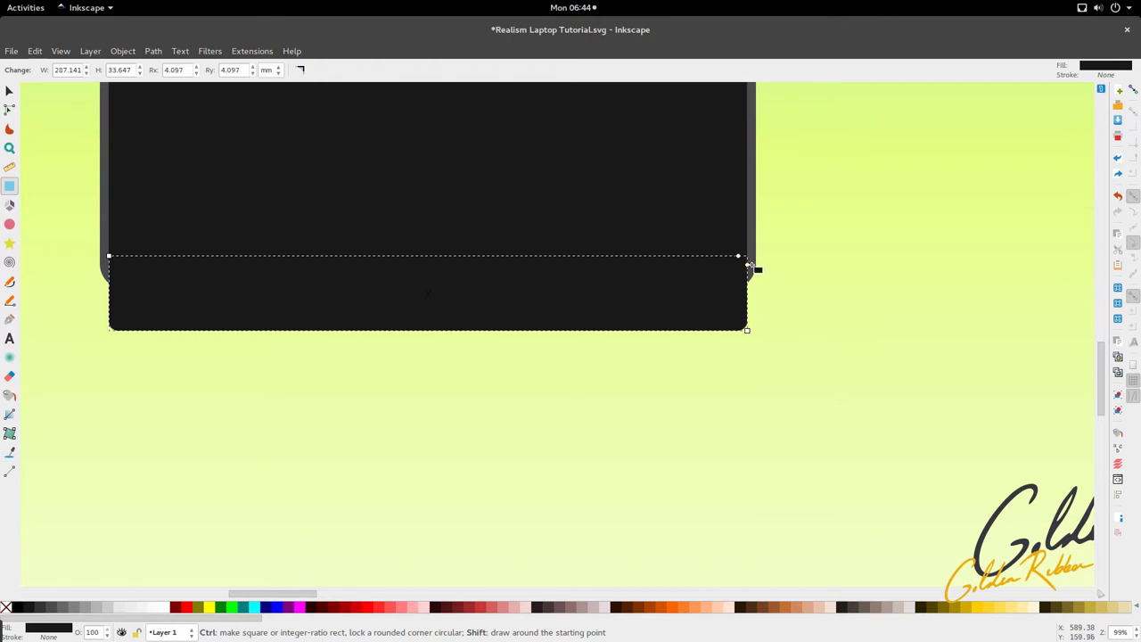
key("s")
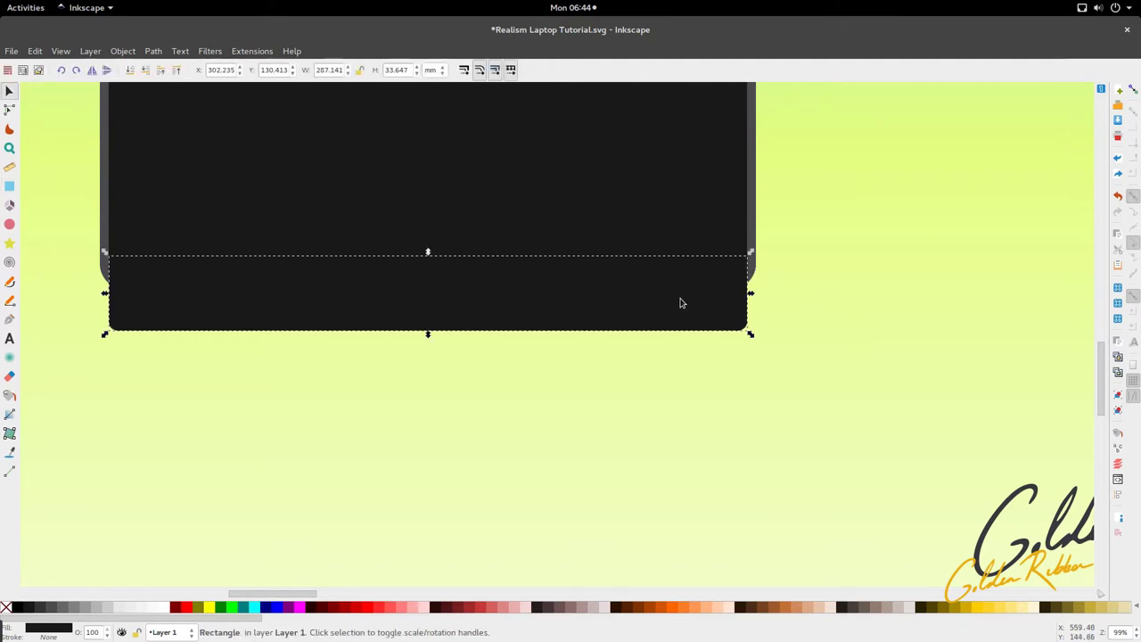
scroll(573, 283, "left", 2)
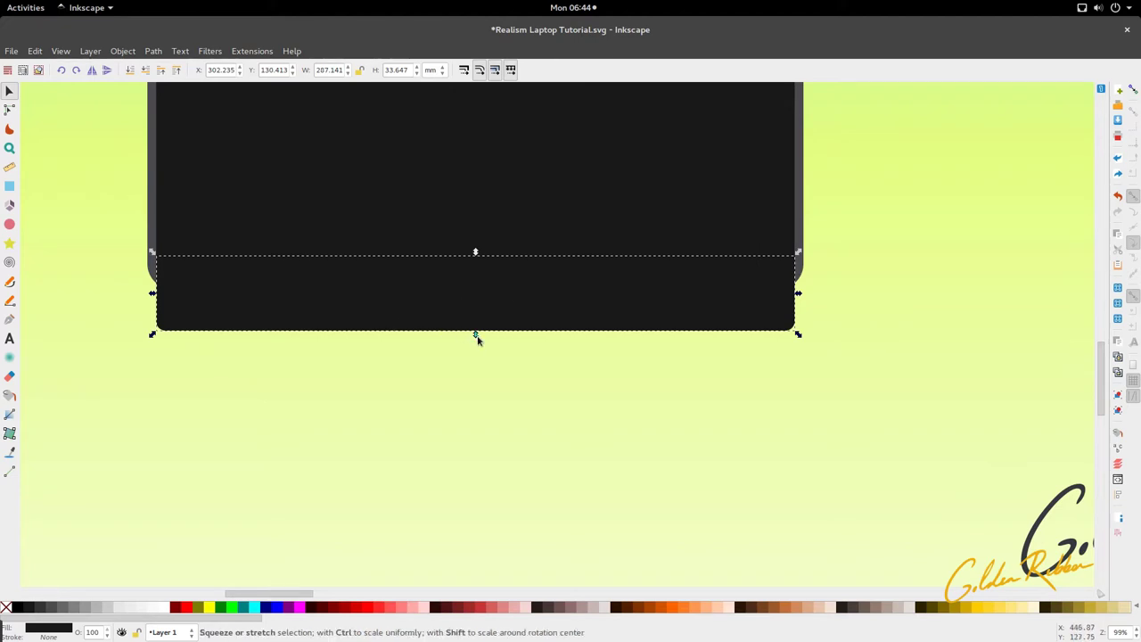
left_click_drag(476, 336, 476, 339)
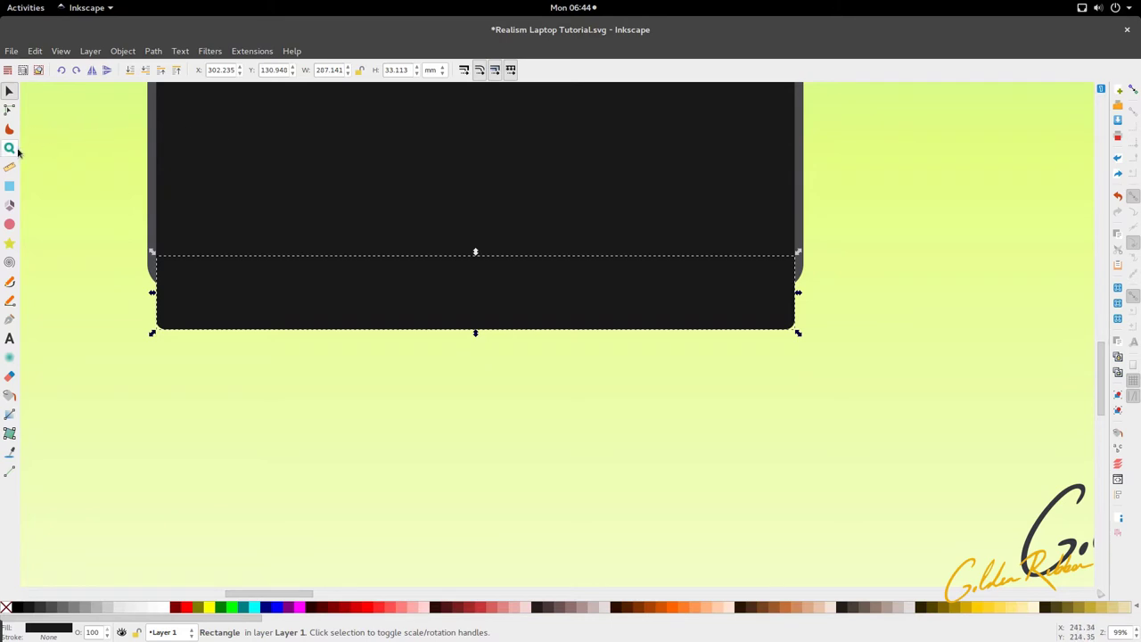
- Convert the base rectangle to a path and spread its bottom nodes evenly outward to form a trapezoid about 348.7 mm wide
left_click(9, 109)
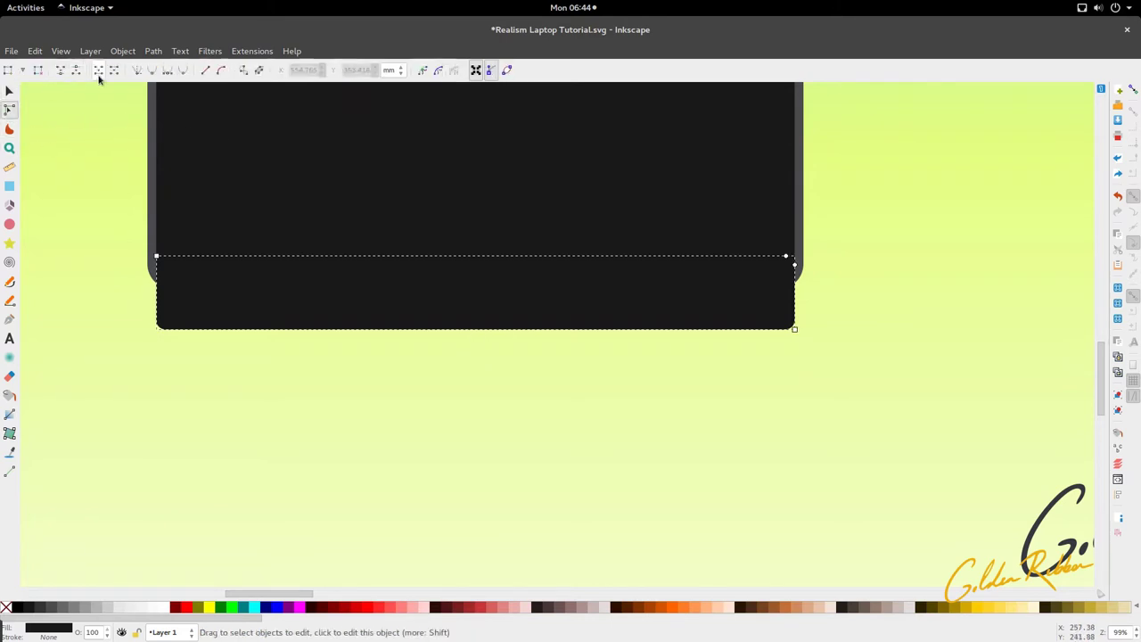
left_click(243, 71)
left_click_drag(147, 310, 809, 331)
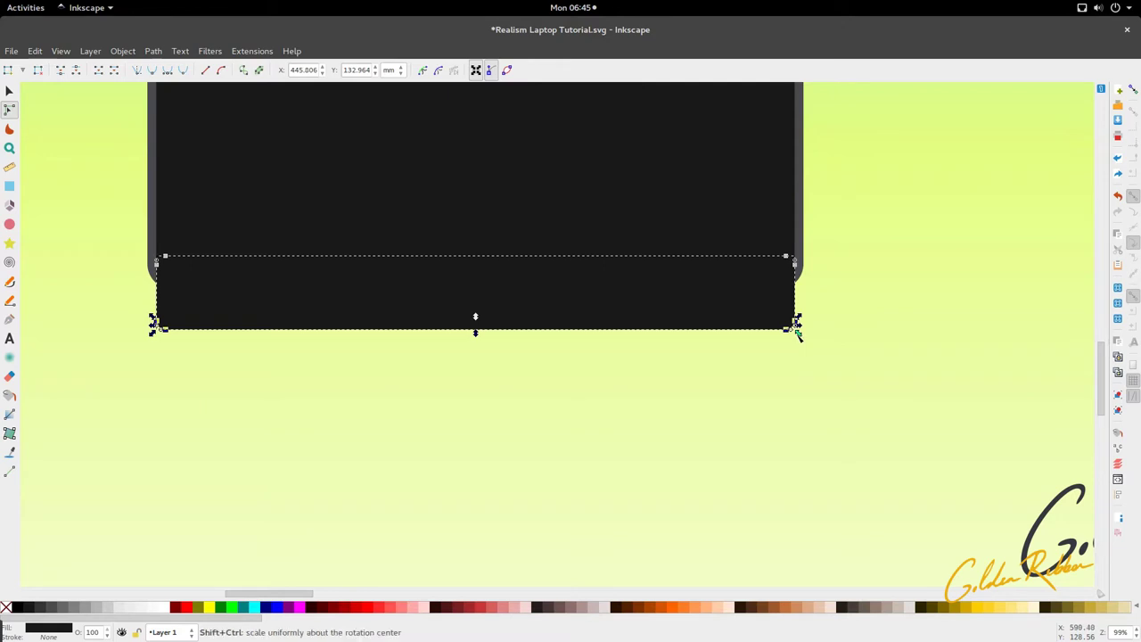
left_click_drag(797, 329, 866, 331)
key("s")
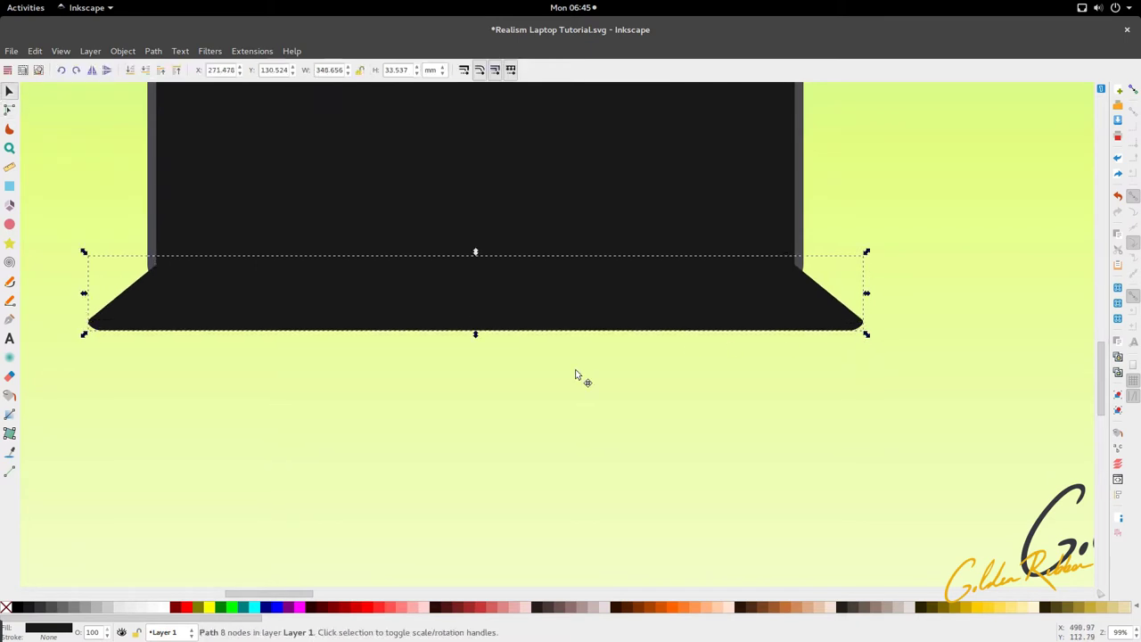
left_click(575, 374)
scroll(575, 374, "down", 3)
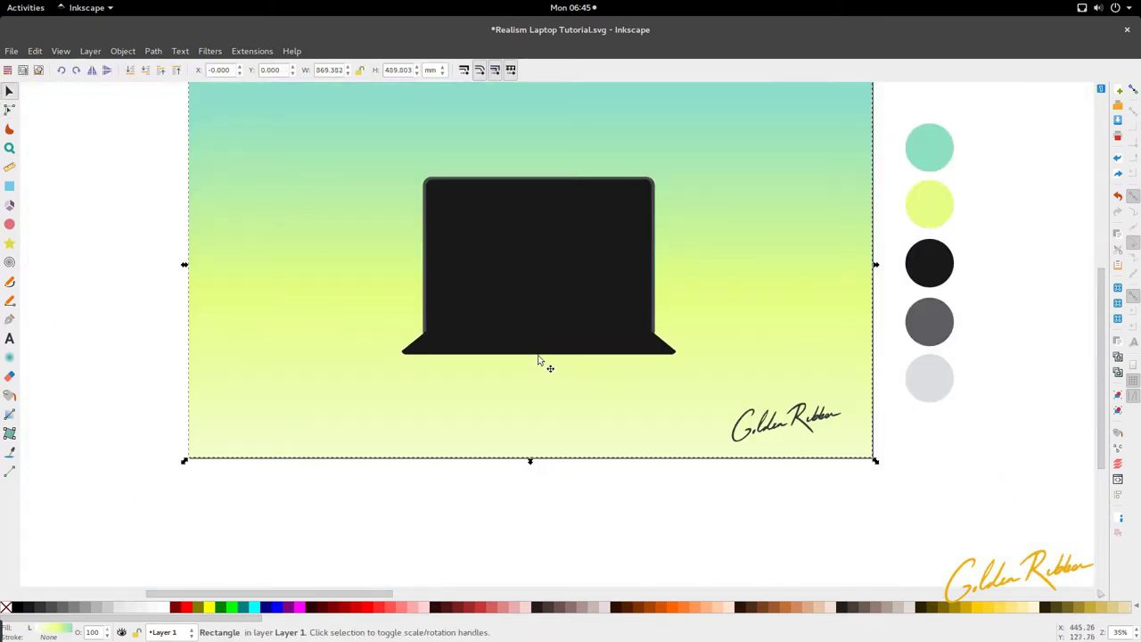
- Adjust the upper node of the base's bottom-left corner to give the corner a tighter, rounder curve
left_click(538, 353)
scroll(393, 358, "up", 3)
scroll(450, 326, "up", 2)
key("n")
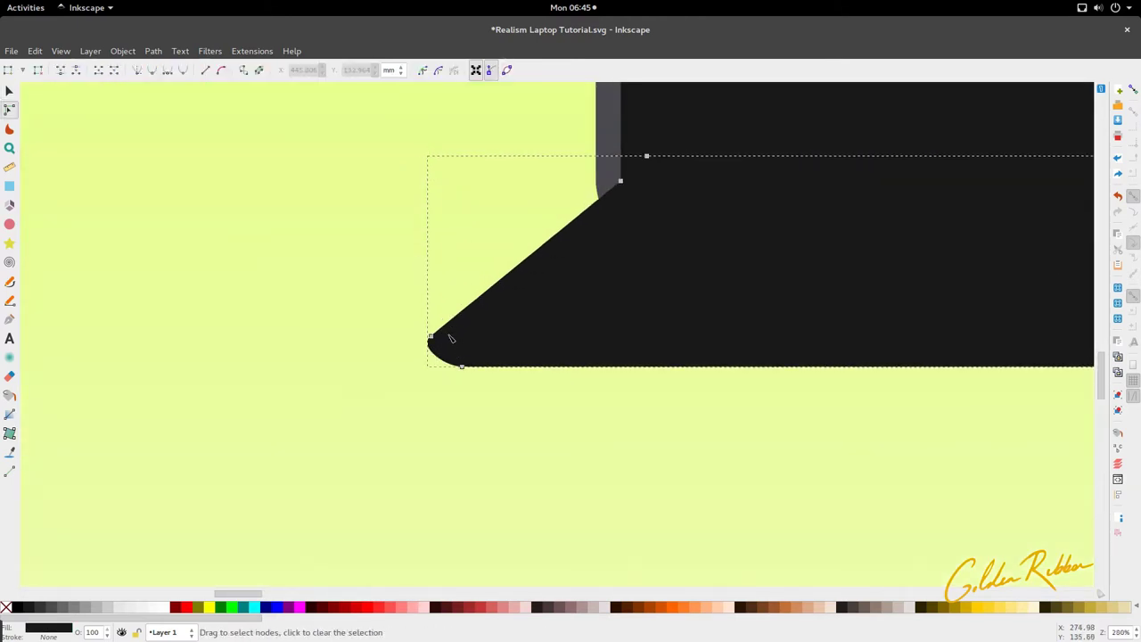
left_click_drag(431, 336, 400, 350)
scroll(387, 356, "down", 4)
scroll(401, 349, "up", 3)
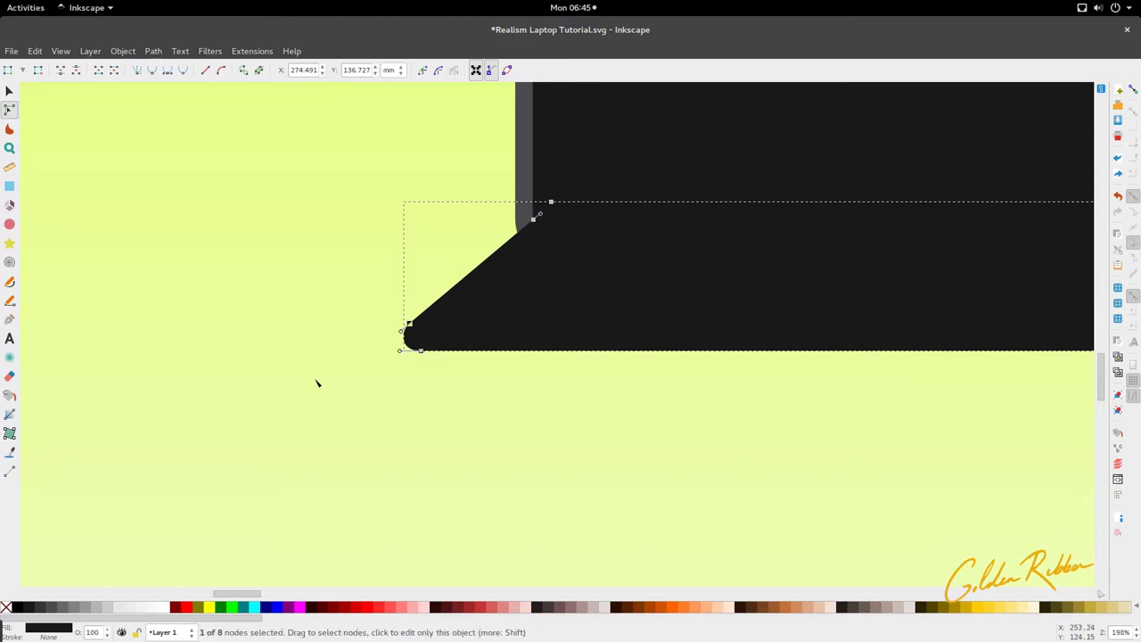
- Reshape the base's bottom-right corner to match the left one, giving the base a width of about 347.5 mm
scroll(316, 383, "down", 5)
scroll(579, 376, "up", 4)
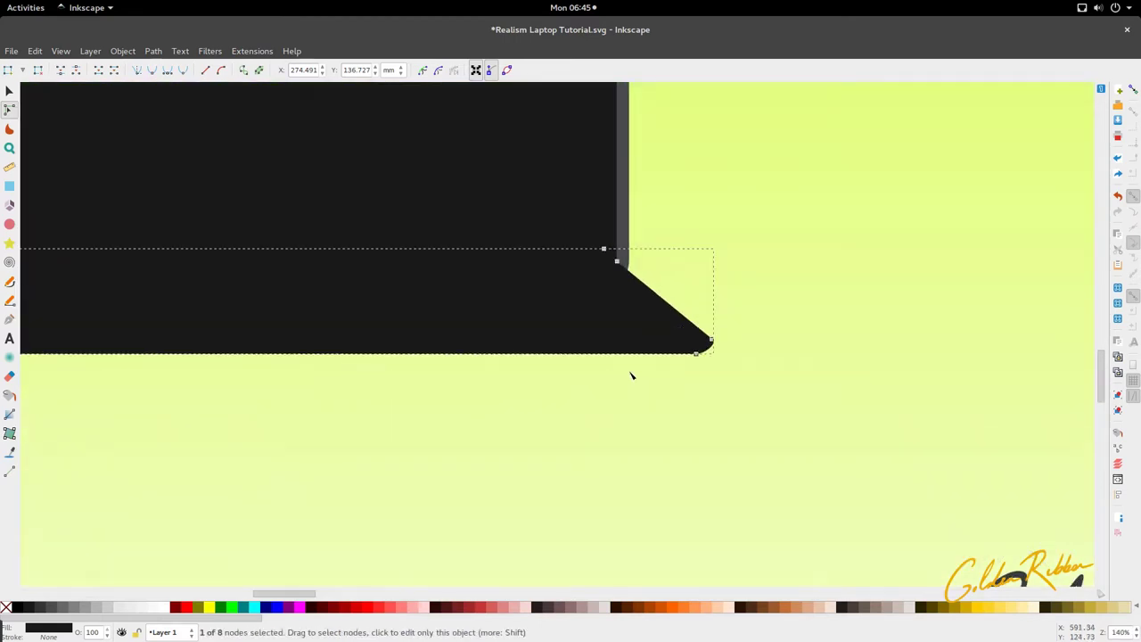
left_click(700, 354)
left_click_drag(709, 353, 719, 346)
key("s")
scroll(682, 376, "down", 4)
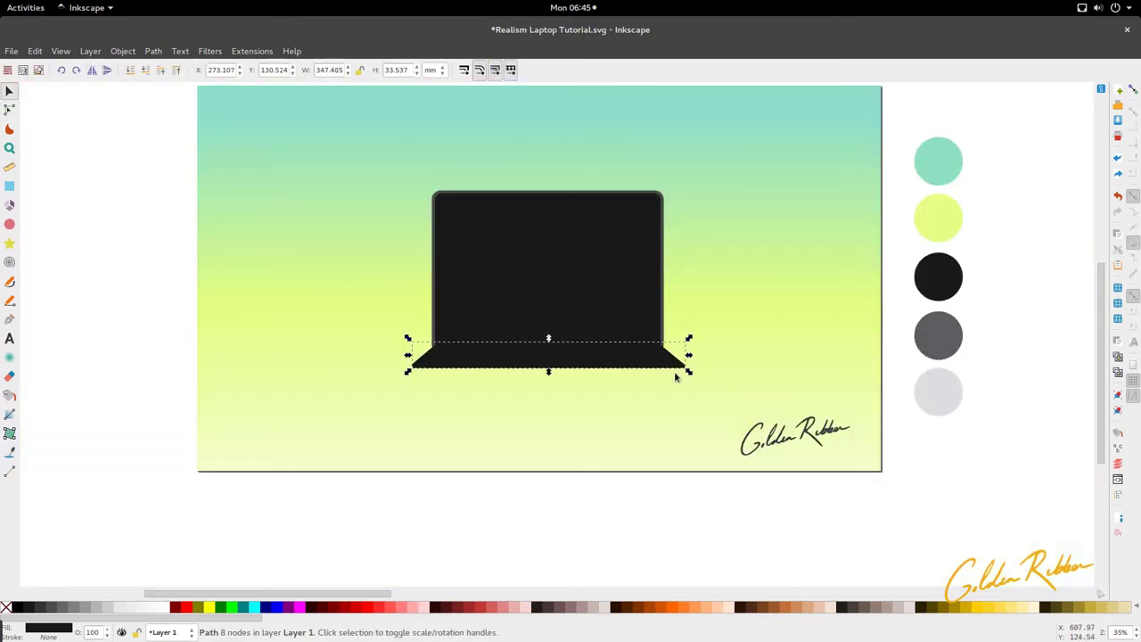
- Reduce the height of the laptop base slightly by raising its bottom edge, keeping its top edge in place
scroll(626, 351, "up", 1)
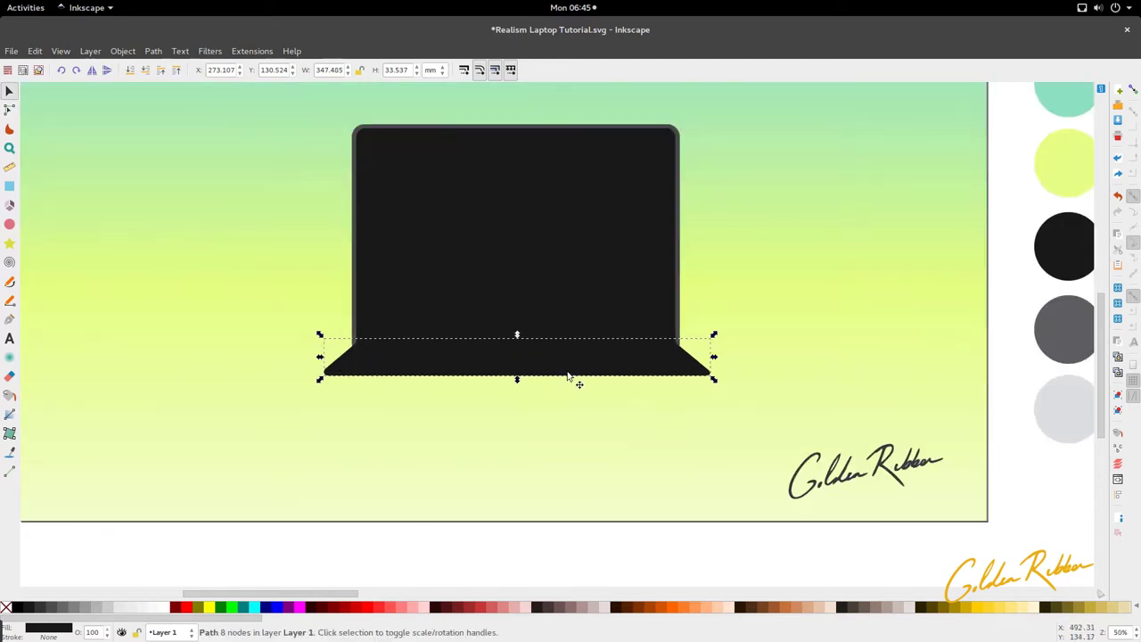
left_click_drag(517, 381, 513, 375)
left_click(516, 400)
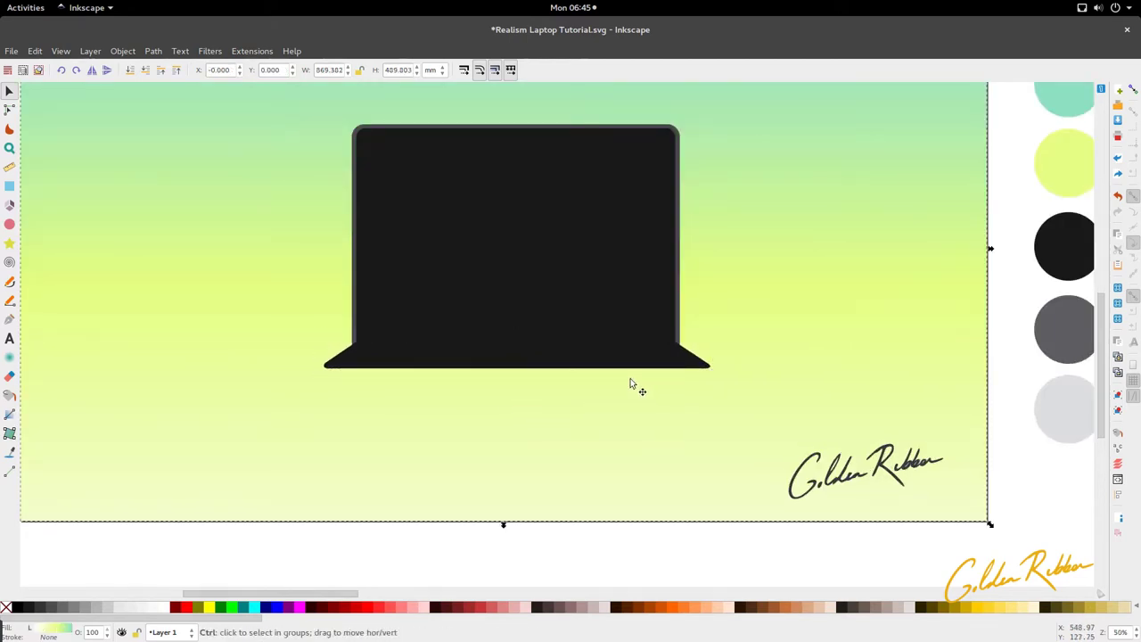
- Move the upper node of the base's bottom-right corner slightly outward and up to refine its curve
scroll(683, 385, "up", 5)
double_click(835, 314)
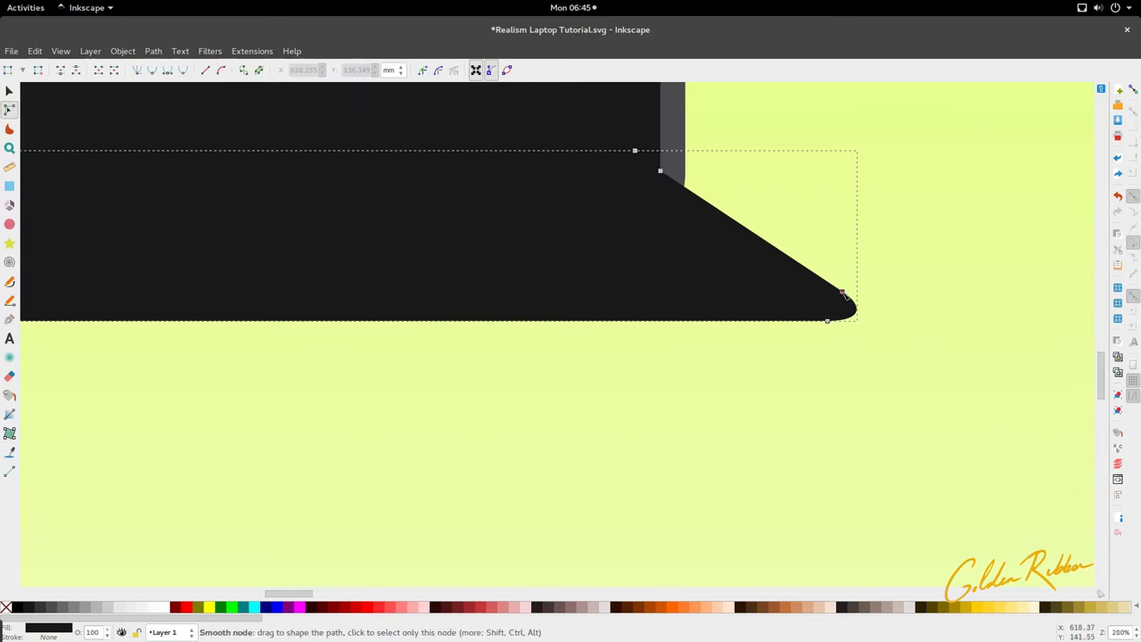
left_click_drag(841, 292, 844, 289)
scroll(844, 290, "down", 5)
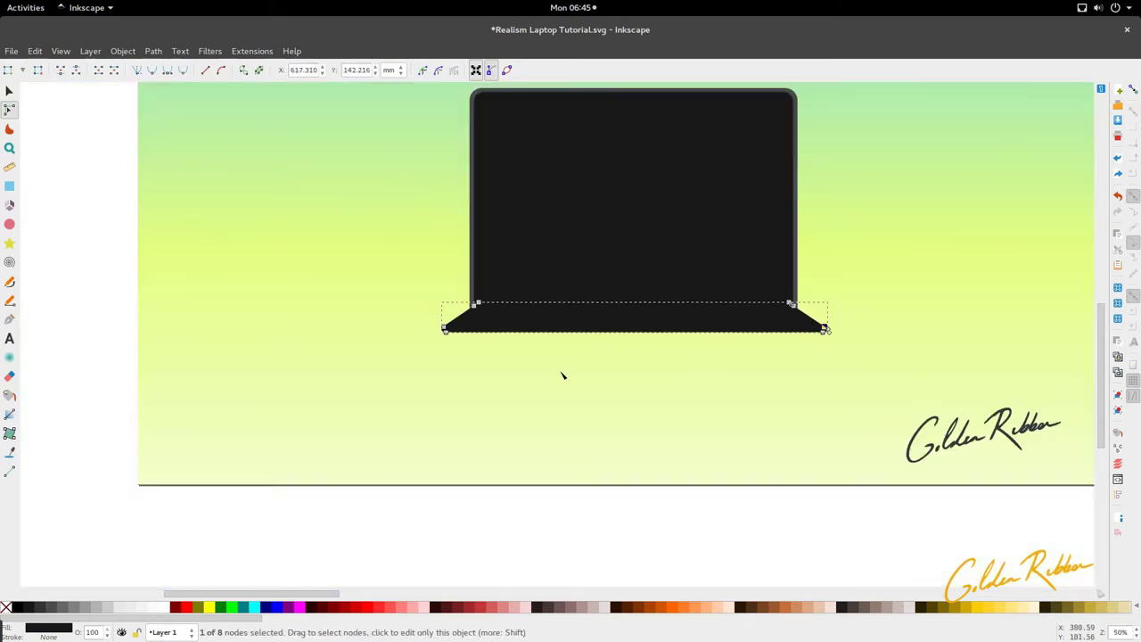
left_click(459, 377)
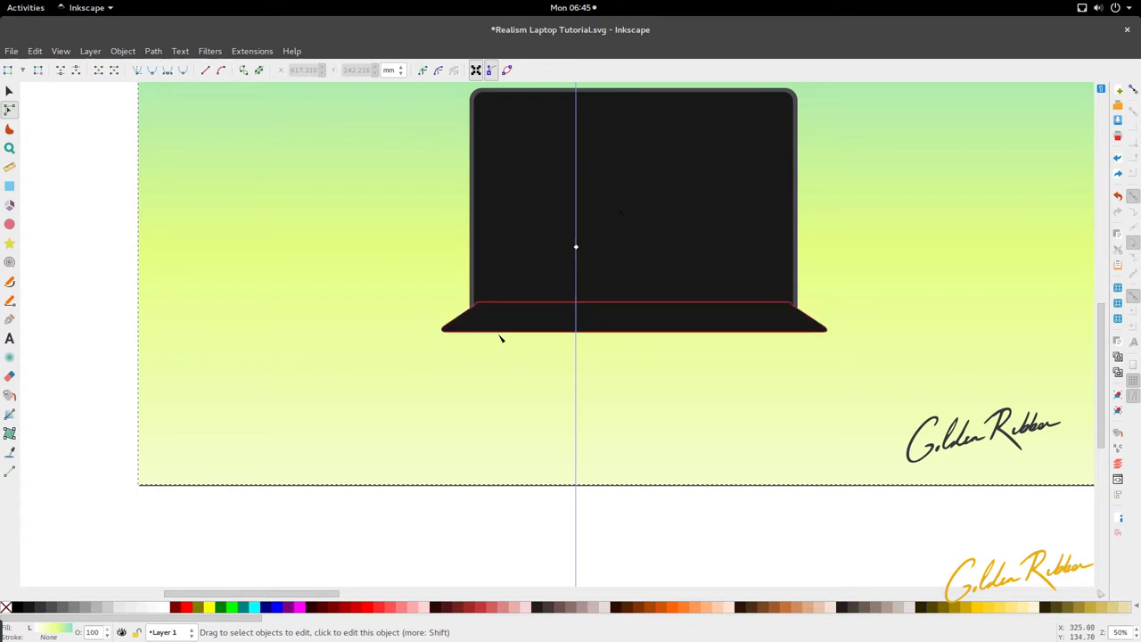
- Move the node at the left end of the base's top edge about 1.74 mm inward along the edge
scroll(526, 338, "up", 1)
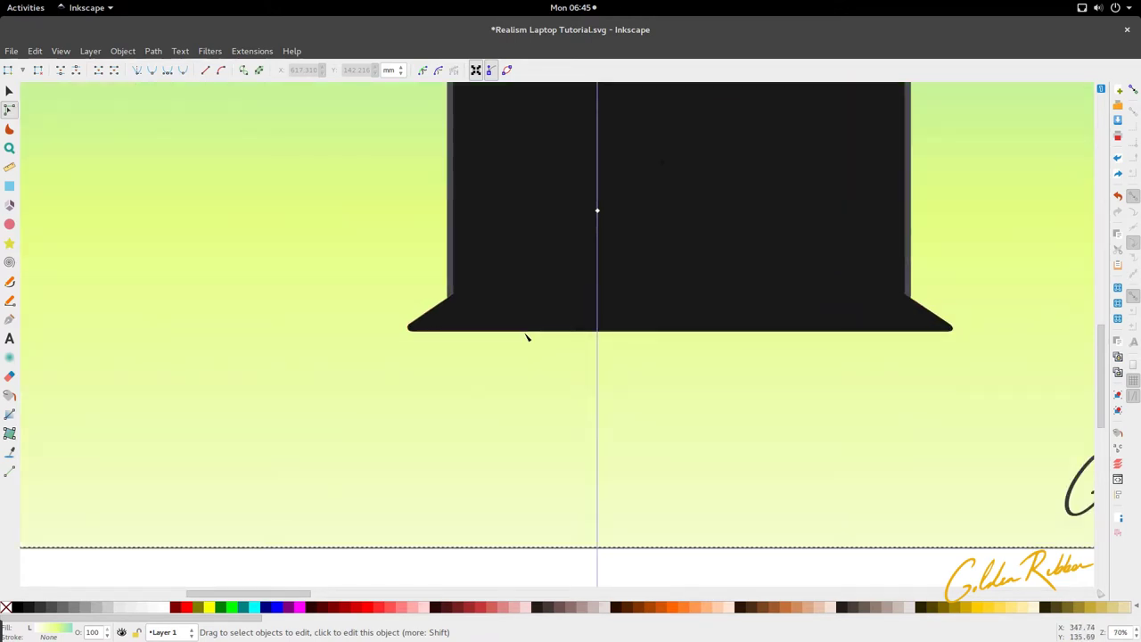
scroll(526, 338, "up", 1)
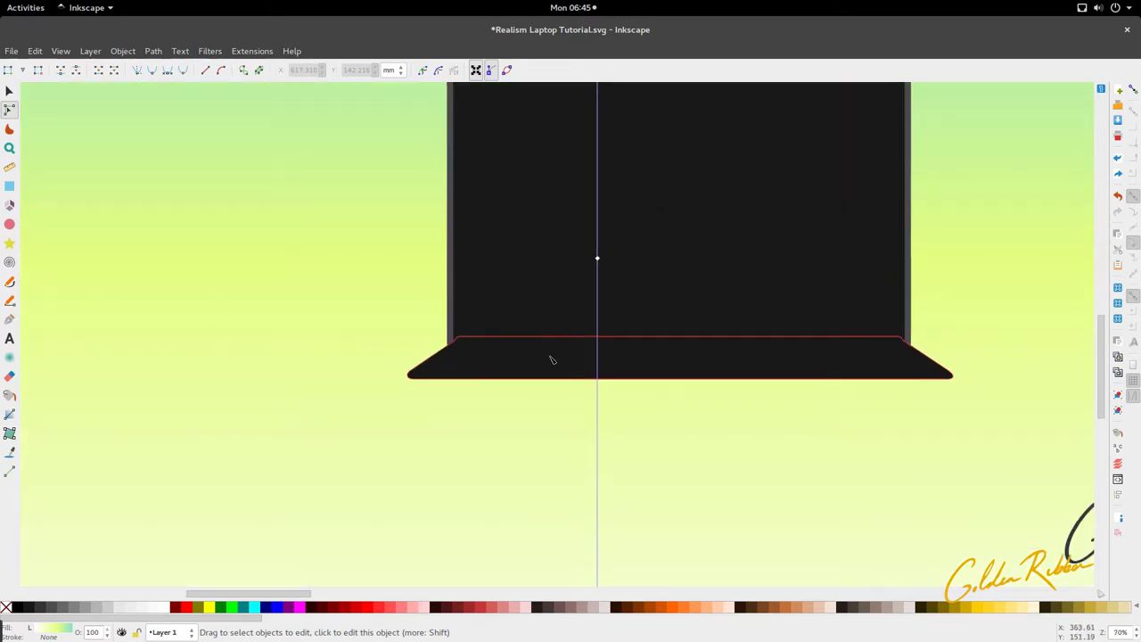
left_click(459, 366)
scroll(462, 347, "up", 3)
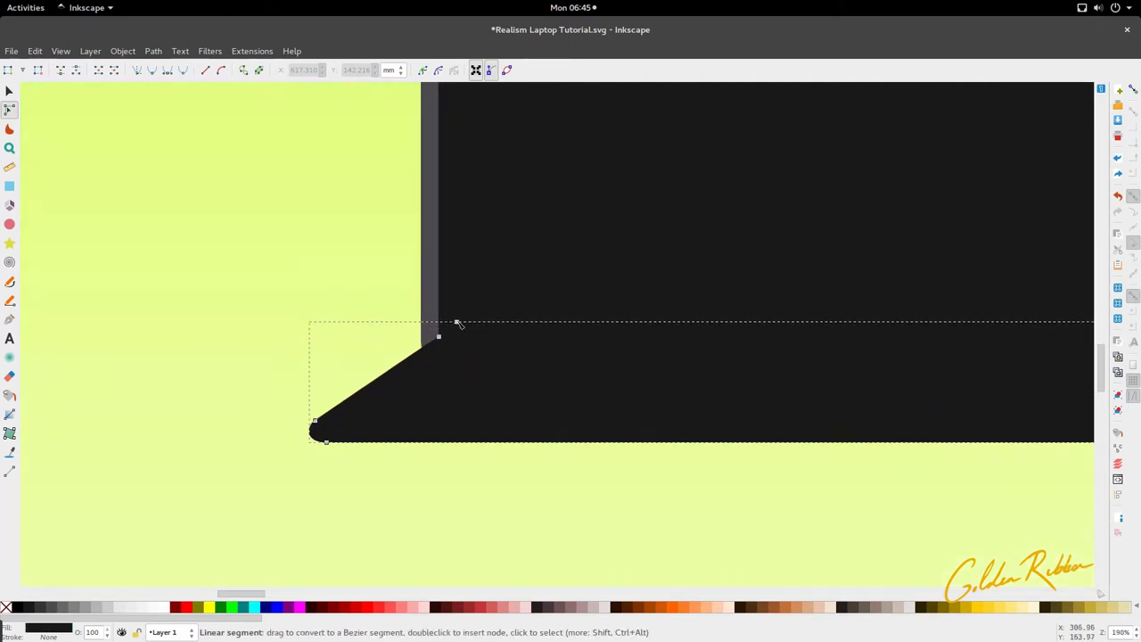
left_click_drag(456, 322, 466, 322)
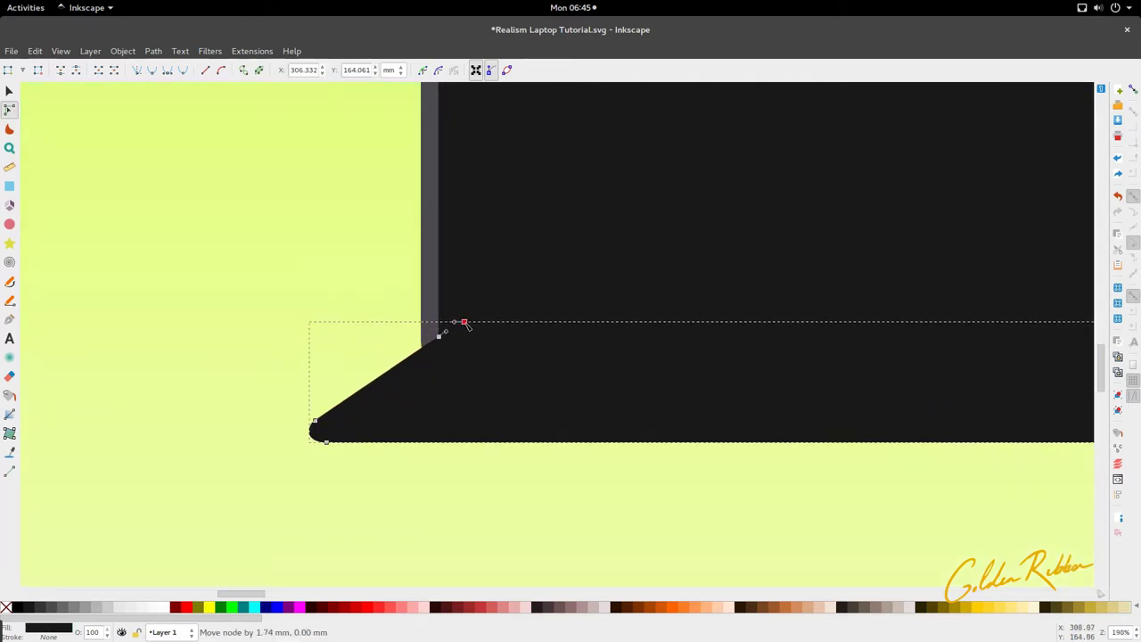
scroll(416, 395, "down", 4)
- Fill the base with the dark grey sampled from the screen frame
key("d")
left_click(419, 368)
key("s")
scroll(425, 376, "up", 4)
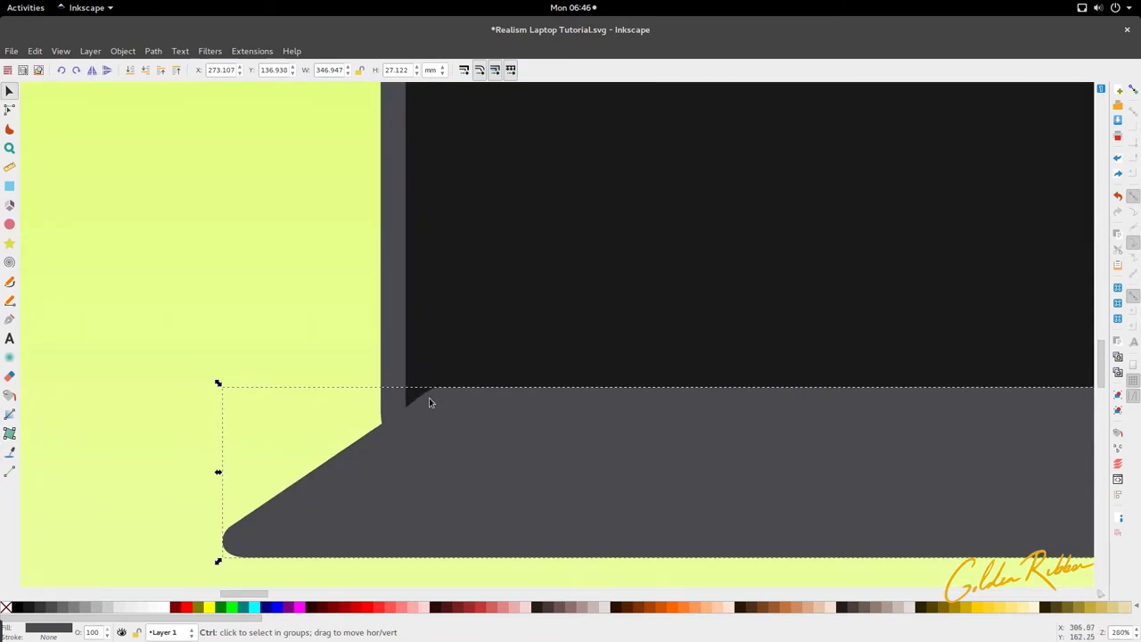
- Move the node at the right end of the base's top edge horizontally inward to about X 583.4 mm
scroll(429, 397, "right", 4)
scroll(429, 398, "right", 6)
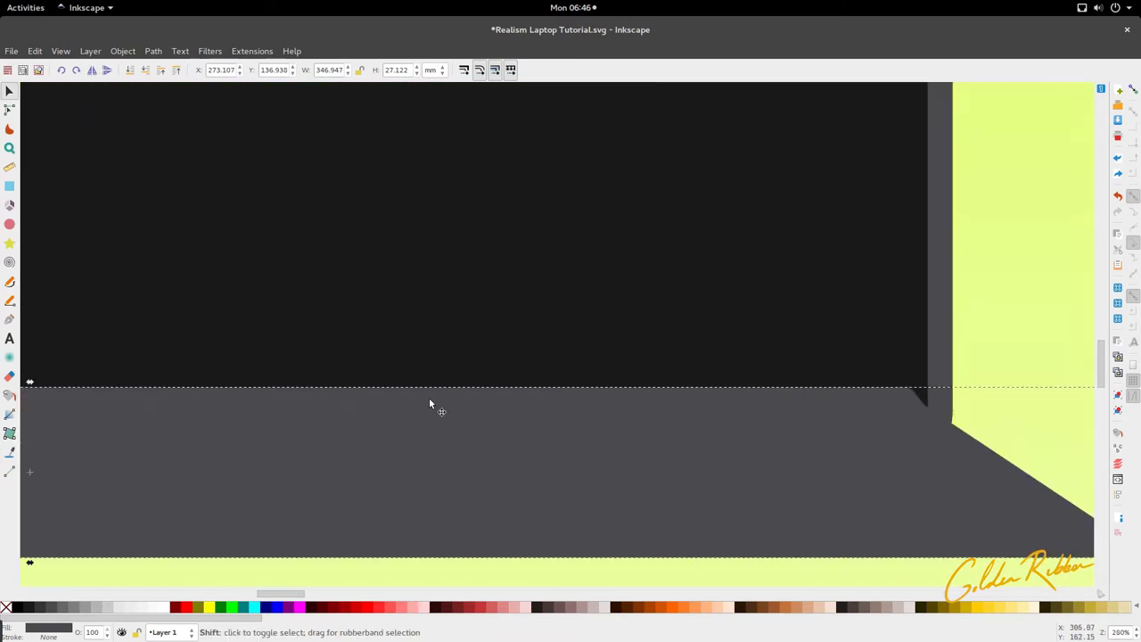
scroll(579, 398, "up", 4)
key("n")
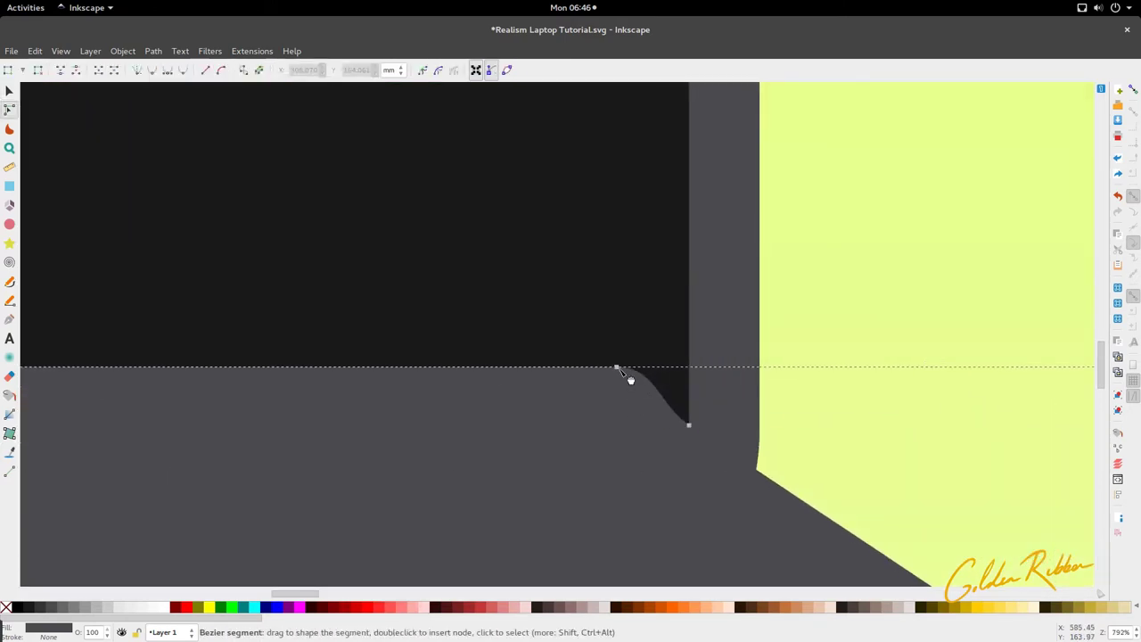
left_click_drag(616, 367, 583, 367)
scroll(568, 415, "down", 10)
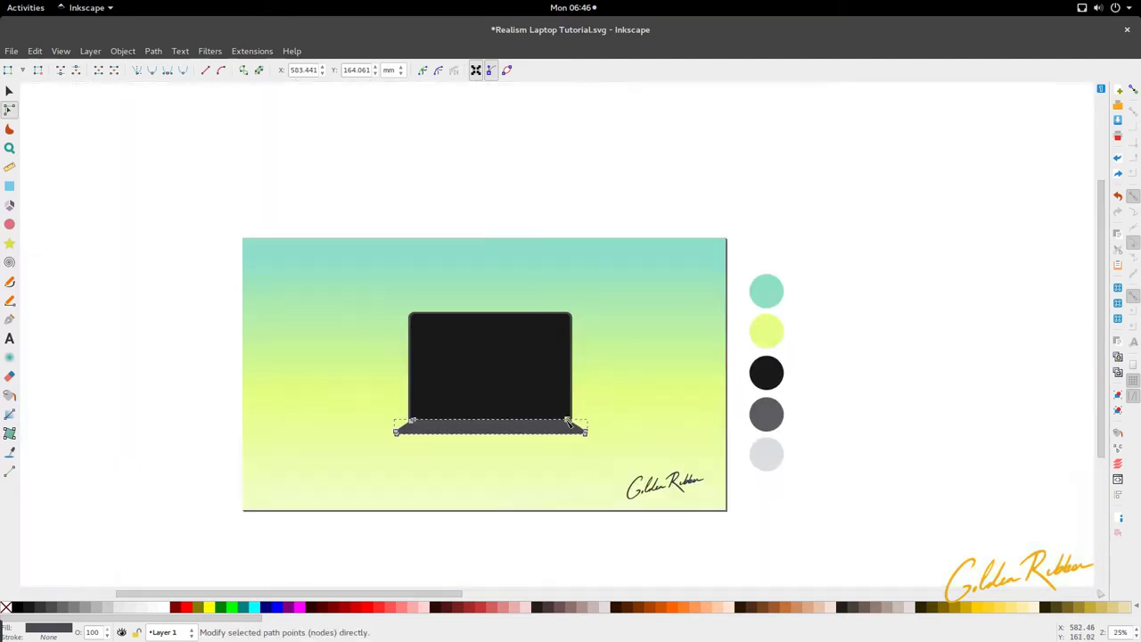
- Fill the base with the black sampled from the laptop screen and deselect it
scroll(567, 415, "left", 4)
key("d")
left_click(659, 378)
key("s")
left_click(603, 473)
scroll(570, 463, "up", 1)
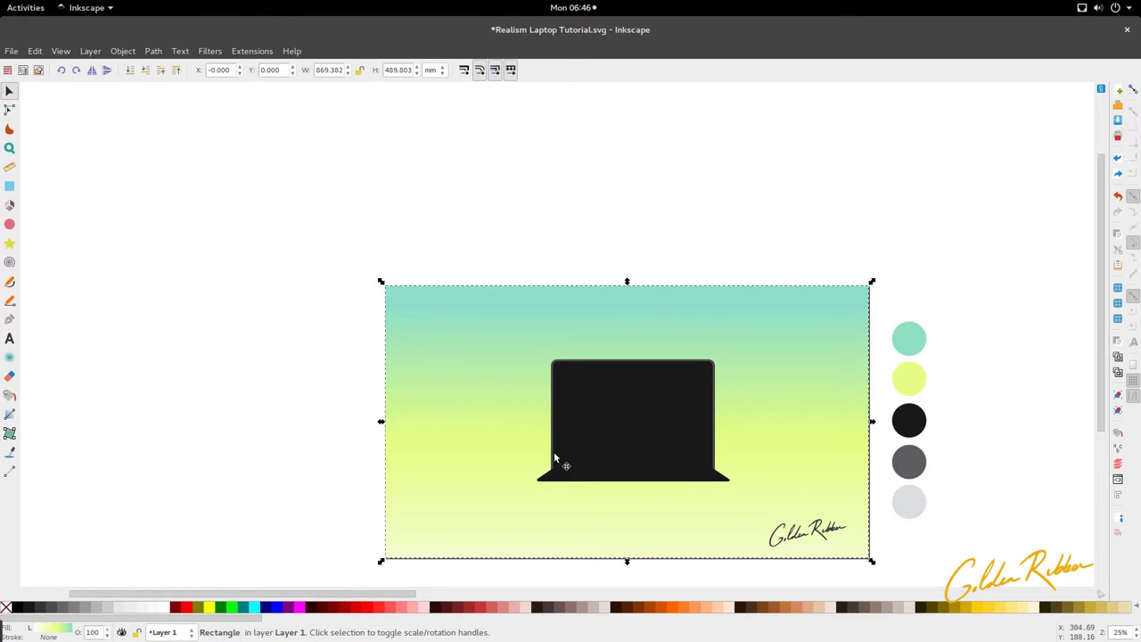
- Duplicate the black screen rectangle and place the copy directly below the laptop base
scroll(585, 496, "up", 2, "ctrl")
scroll(535, 446, "right", 3, "shift")
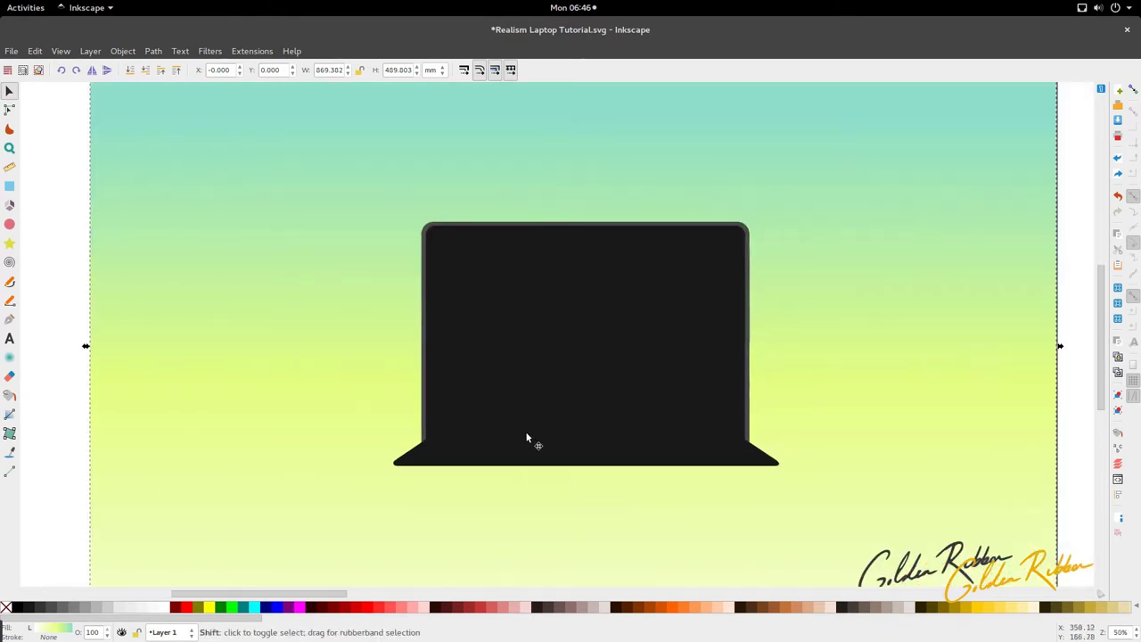
left_click(519, 375)
scroll(495, 374, "down", 2, "ctrl")
left_click_drag(497, 355, 500, 469)
scroll(500, 469, "up", 1, "ctrl")
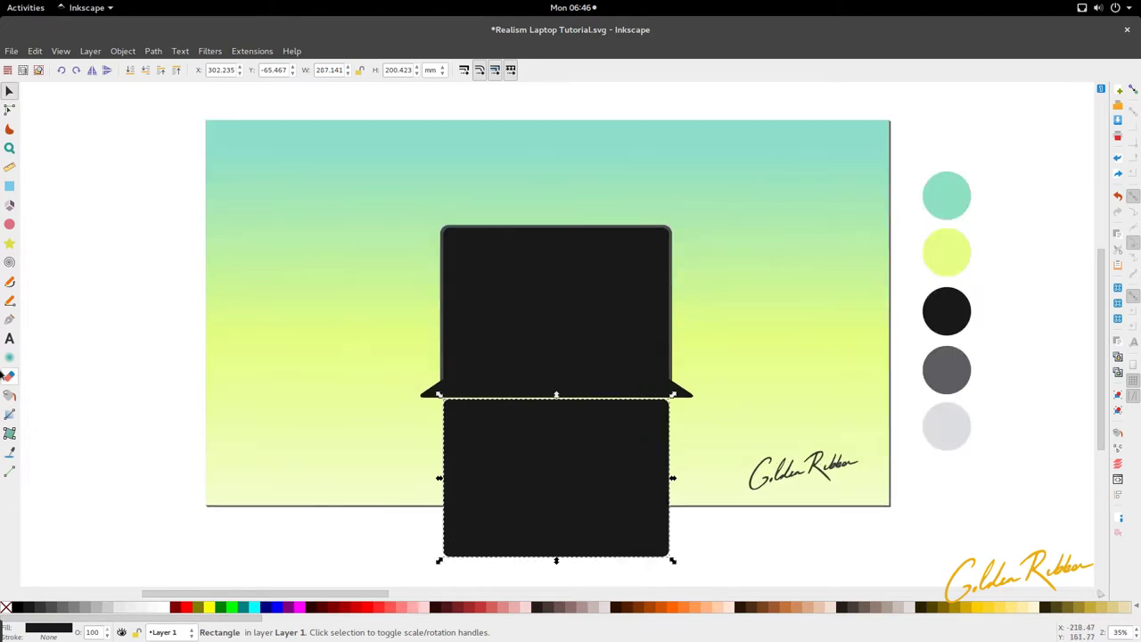
- Draw a straight horizontal line about 355 mm long across the upper part of the copied rectangle
left_click(9, 303)
left_click(413, 422)
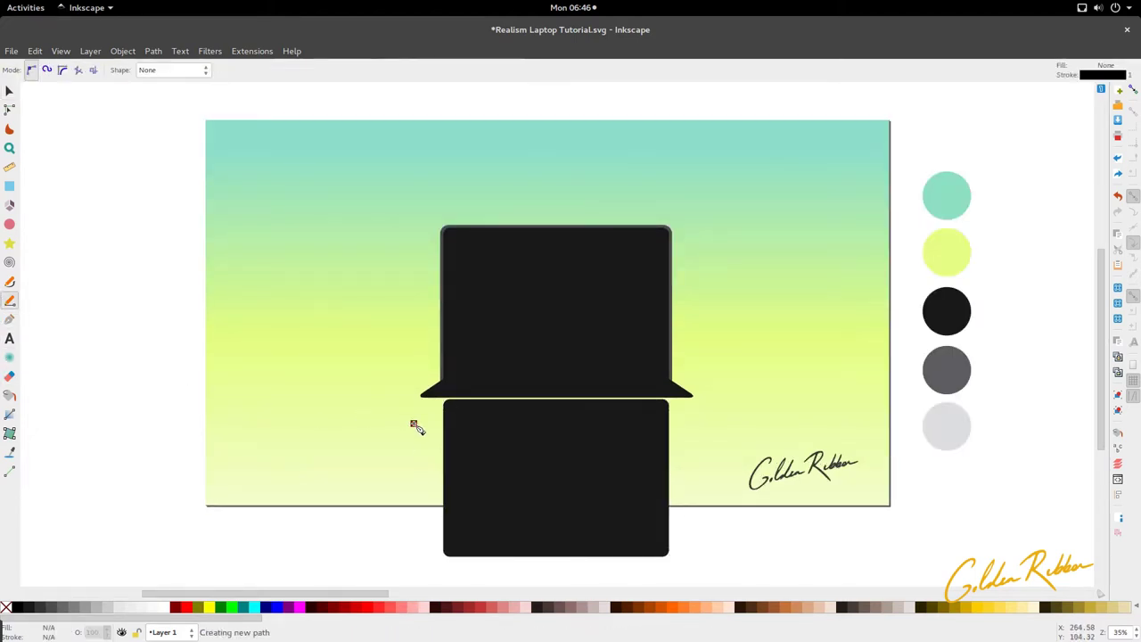
double_click(694, 425)
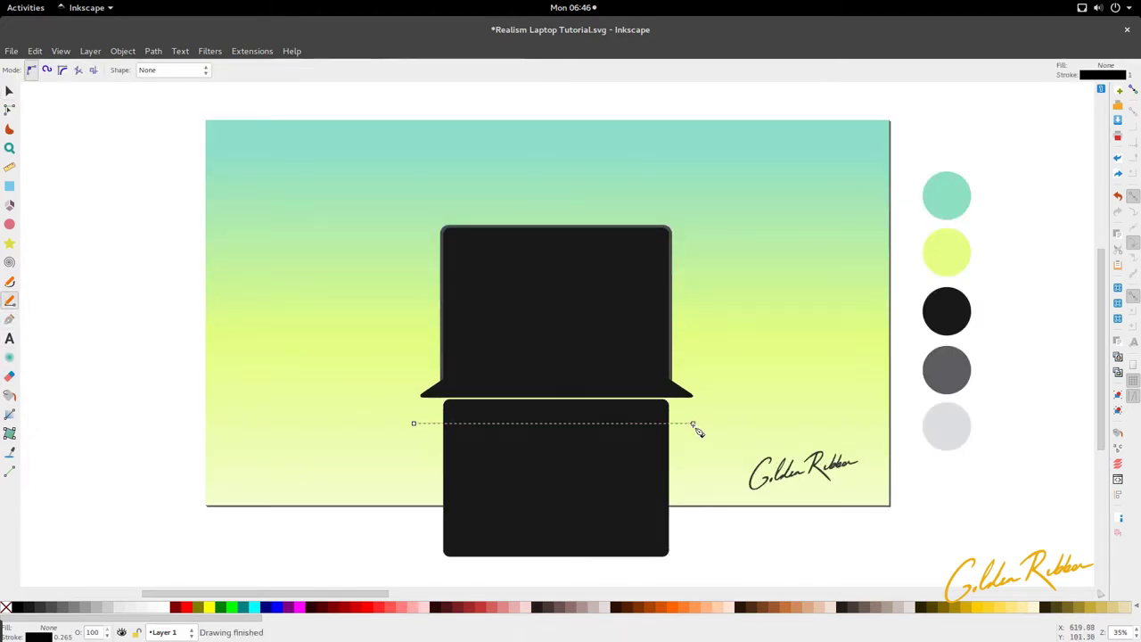
- Divide the copied rectangle along the line with Division and delete the large lower piece
key("s")
left_click(609, 443, "shift")
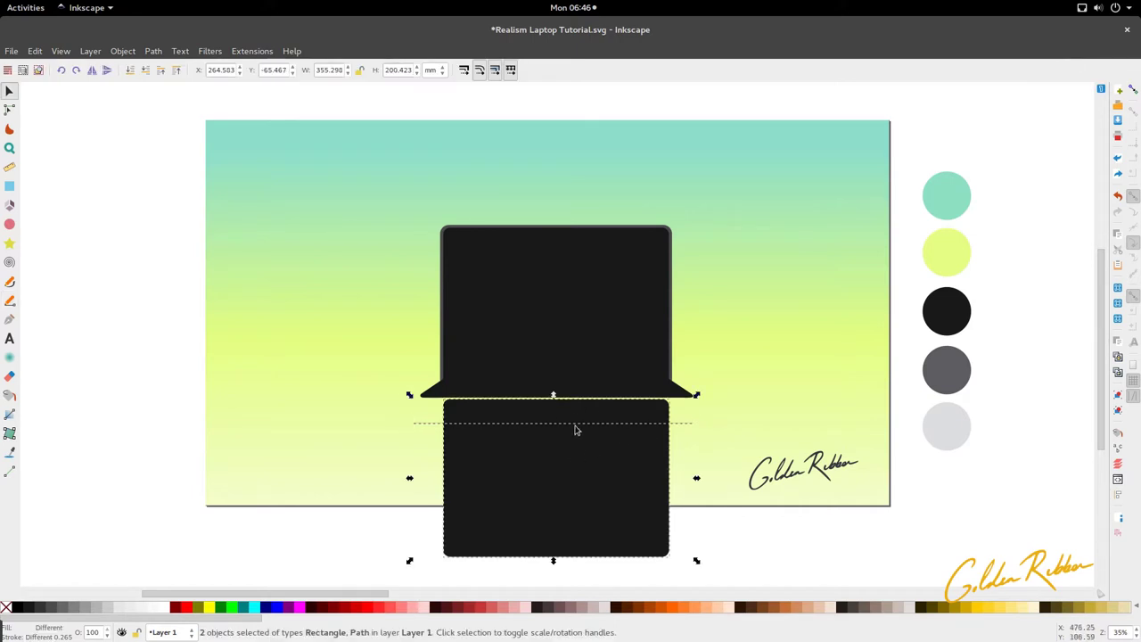
left_click(154, 52)
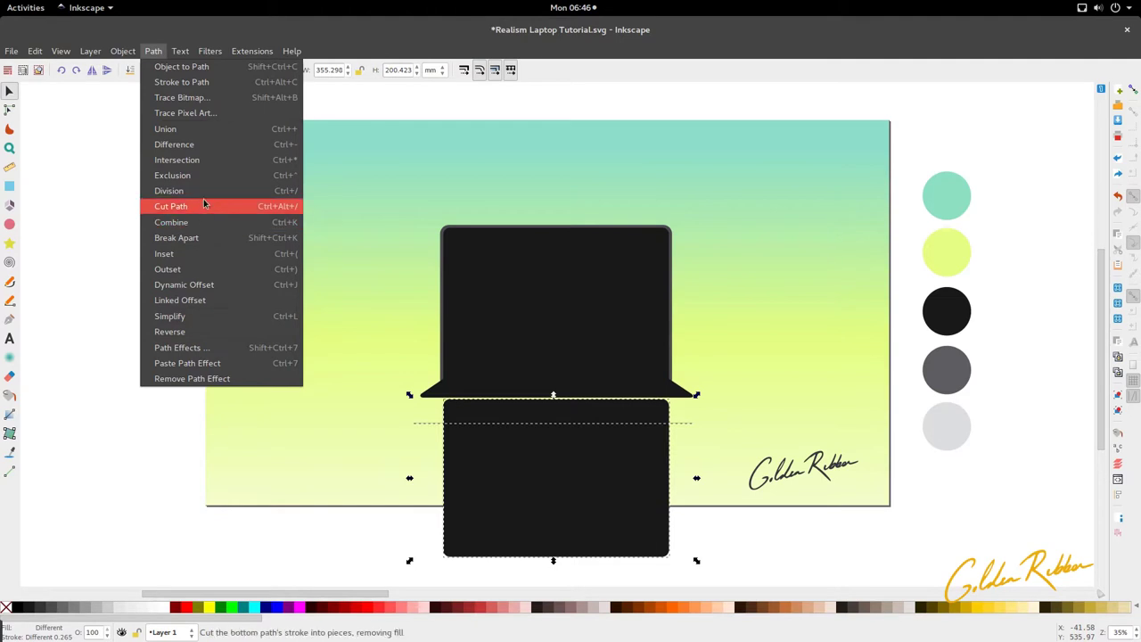
left_click(170, 206)
left_click(194, 381)
left_click(440, 473)
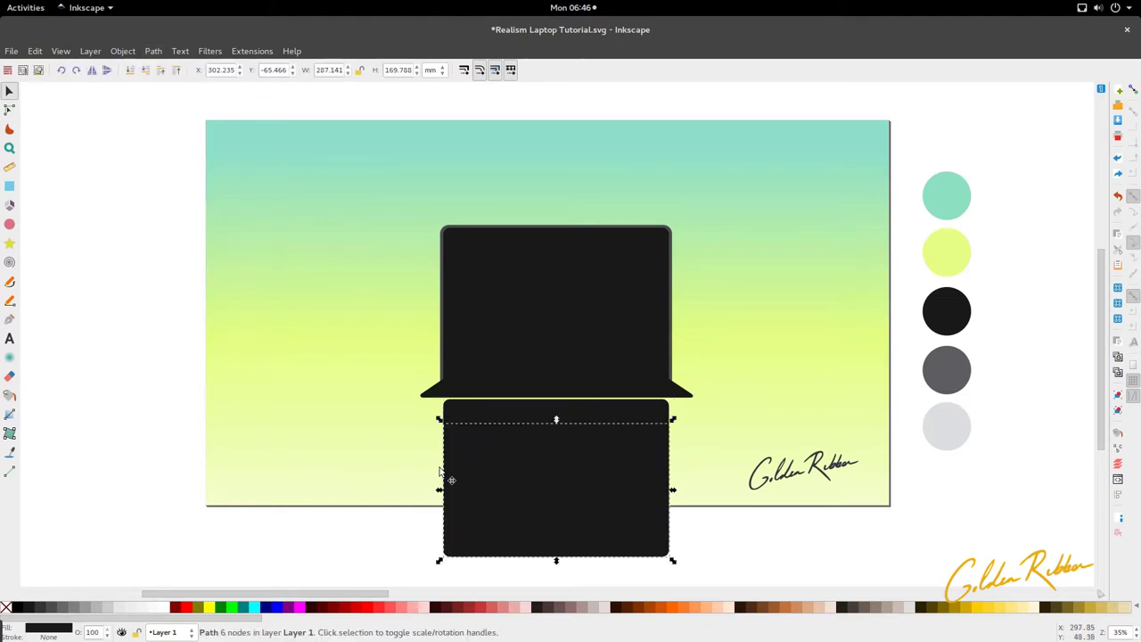
key("Delete")
- Flip the remaining strip vertically so its rounded corners face down, and scale it to about 348.1 mm wide and 37.1 mm high
left_click(480, 418)
scroll(484, 426, "up", 3, "ctrl")
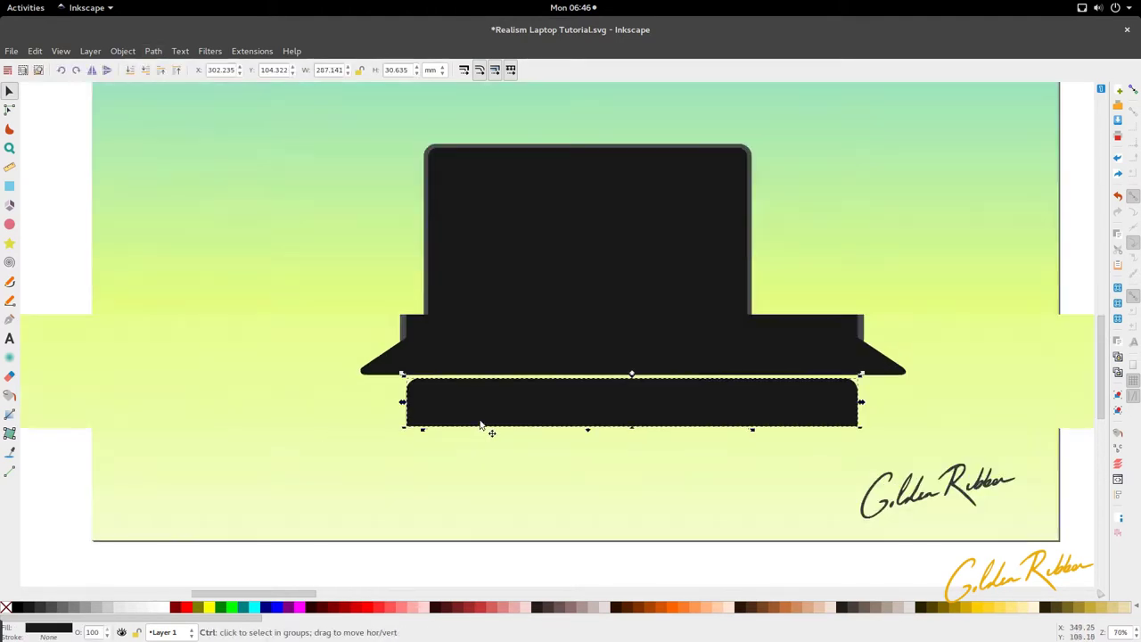
key("n")
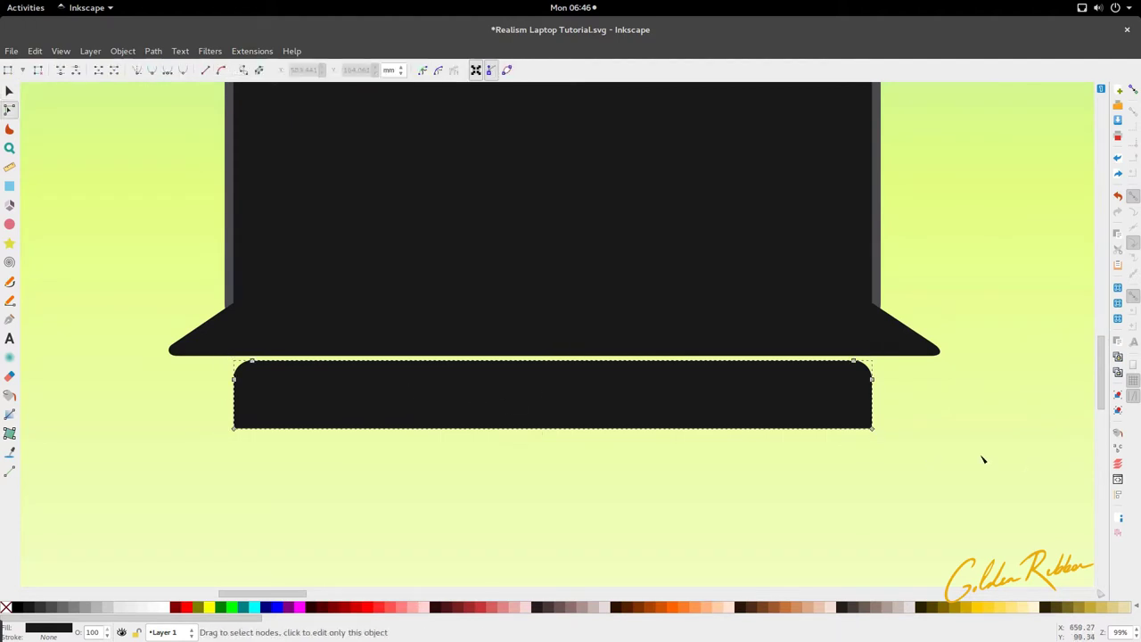
left_click_drag(847, 385, 800, 430)
key("s")
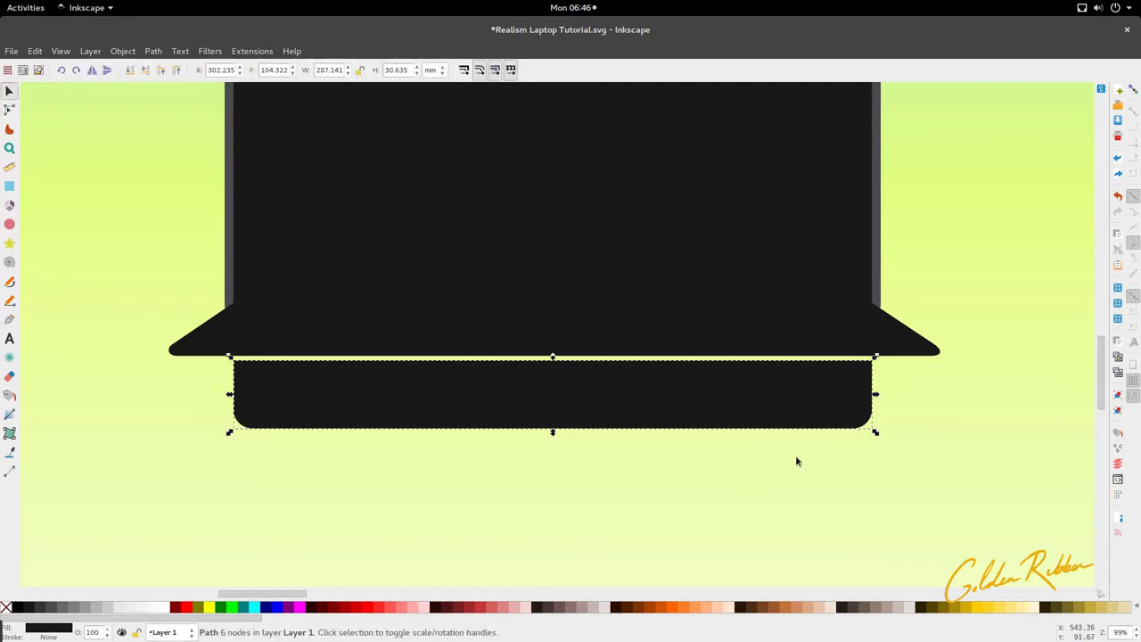
left_click_drag(875, 431, 944, 451)
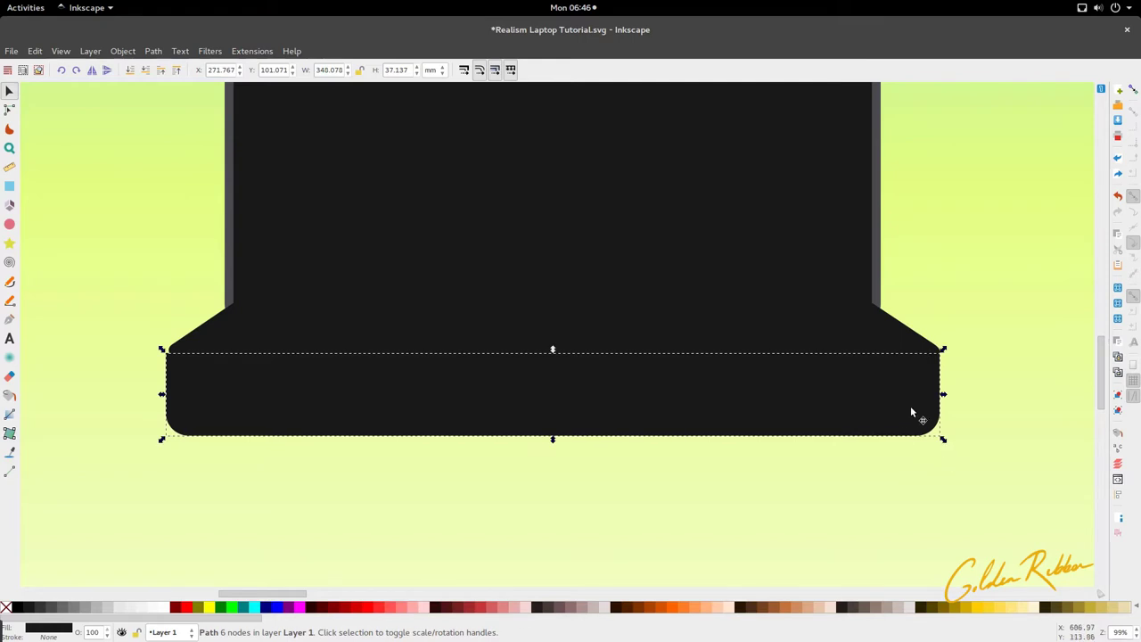
- Raise the strip's lower corner nodes together to reduce its height to about 11.5 mm
key("n")
left_click_drag(967, 402, 128, 468)
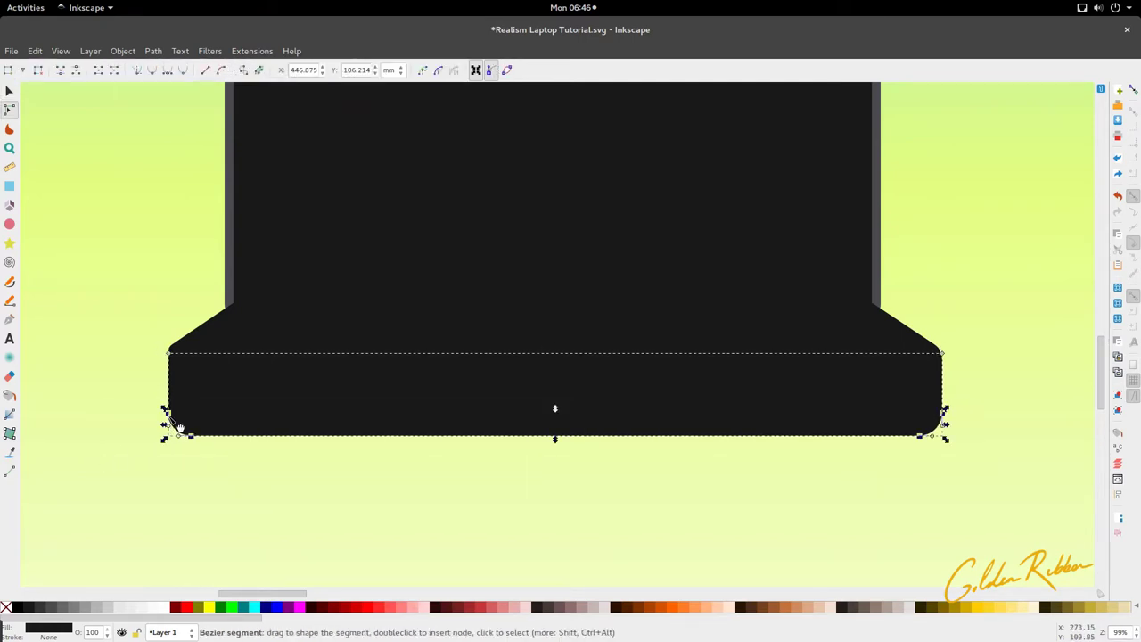
left_click_drag(179, 429, 186, 357)
key("s")
left_click(216, 397)
scroll(270, 371, "down", 3)
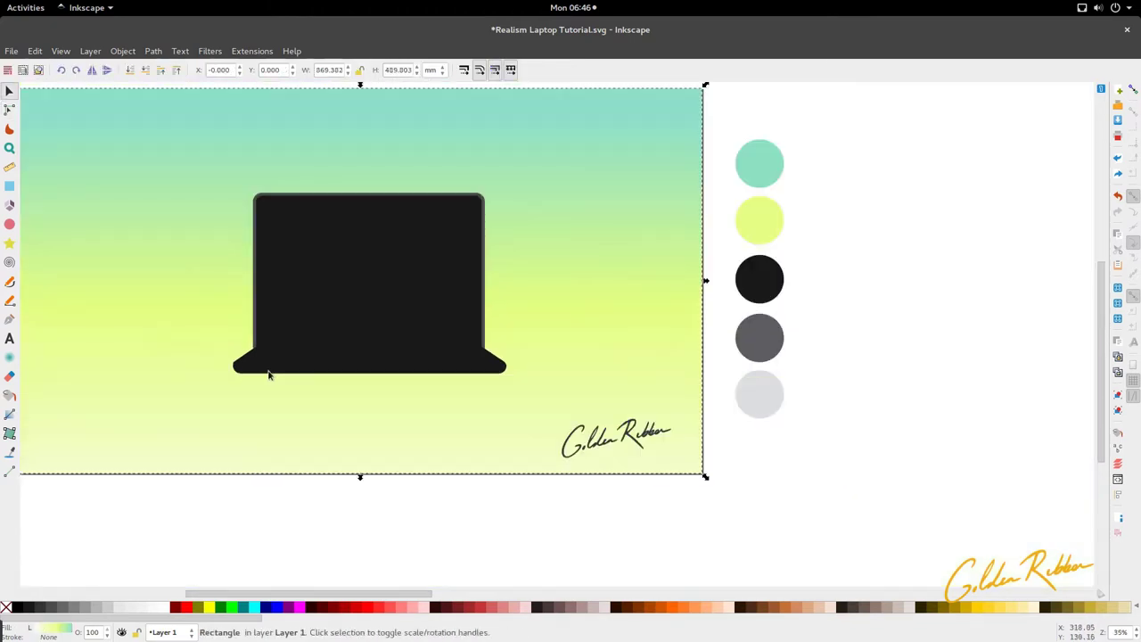
- Flatten the front strip to about 5.4 mm high by raising its bottom edge, keeping its top edge in place
scroll(313, 374, "left", 3)
scroll(354, 362, "up", 5)
double_click(312, 400)
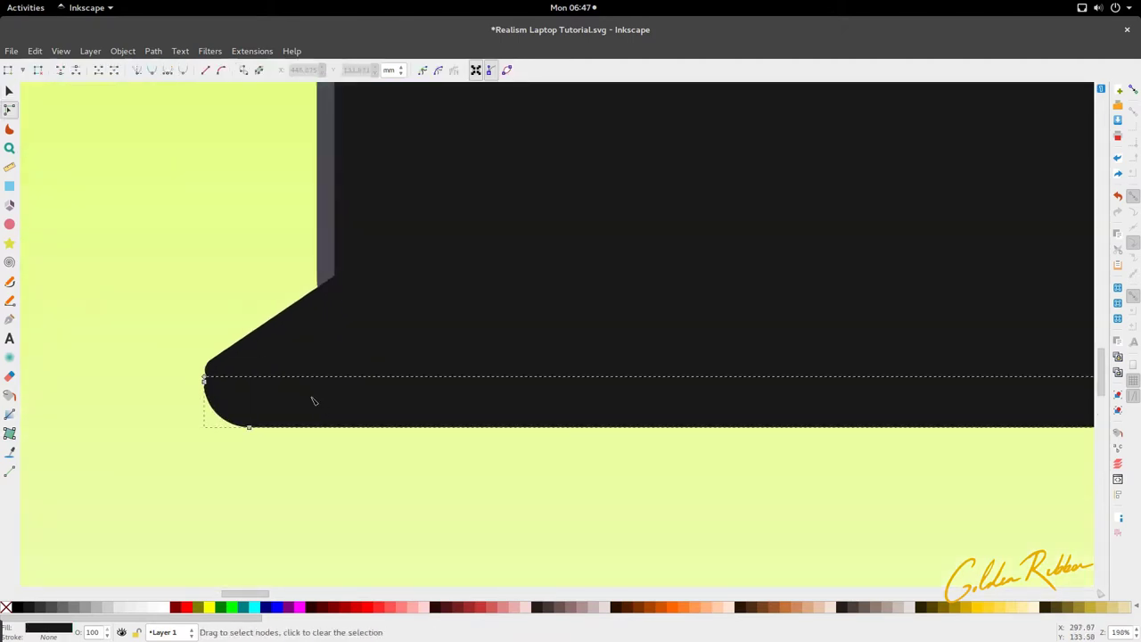
scroll(312, 401, "down", 4)
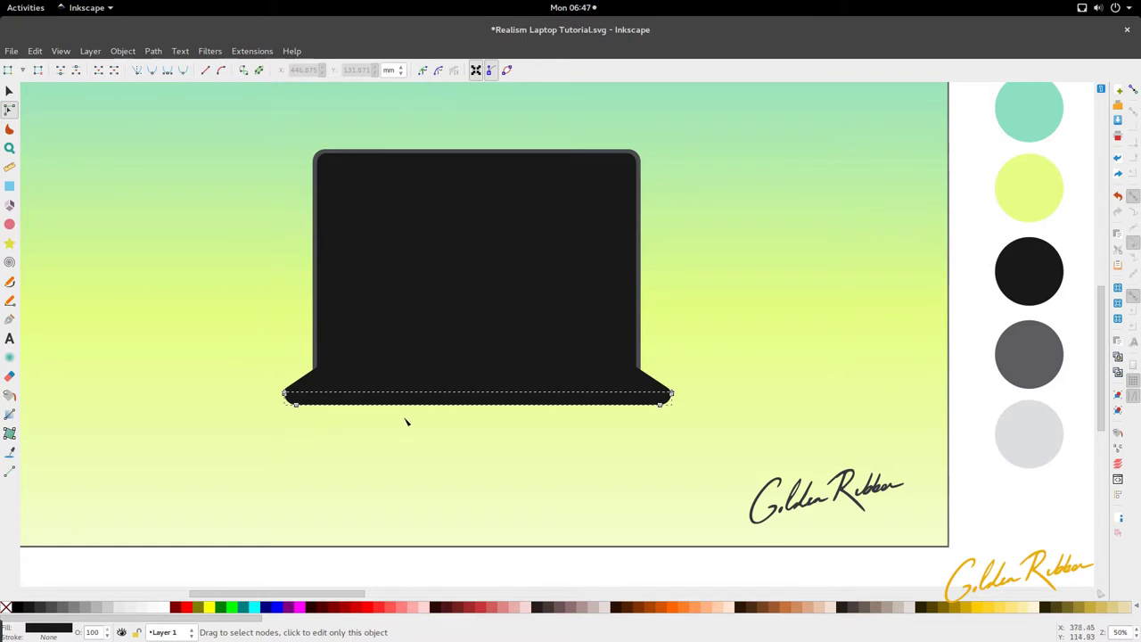
scroll(417, 412, "up", 3)
key("s")
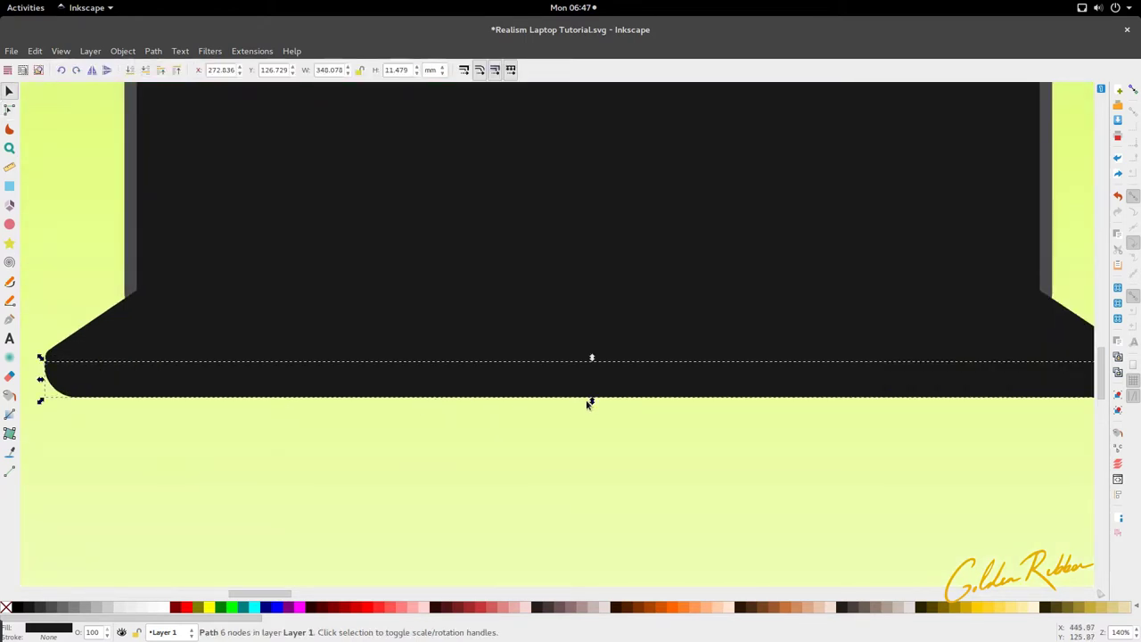
left_click_drag(592, 402, 585, 392)
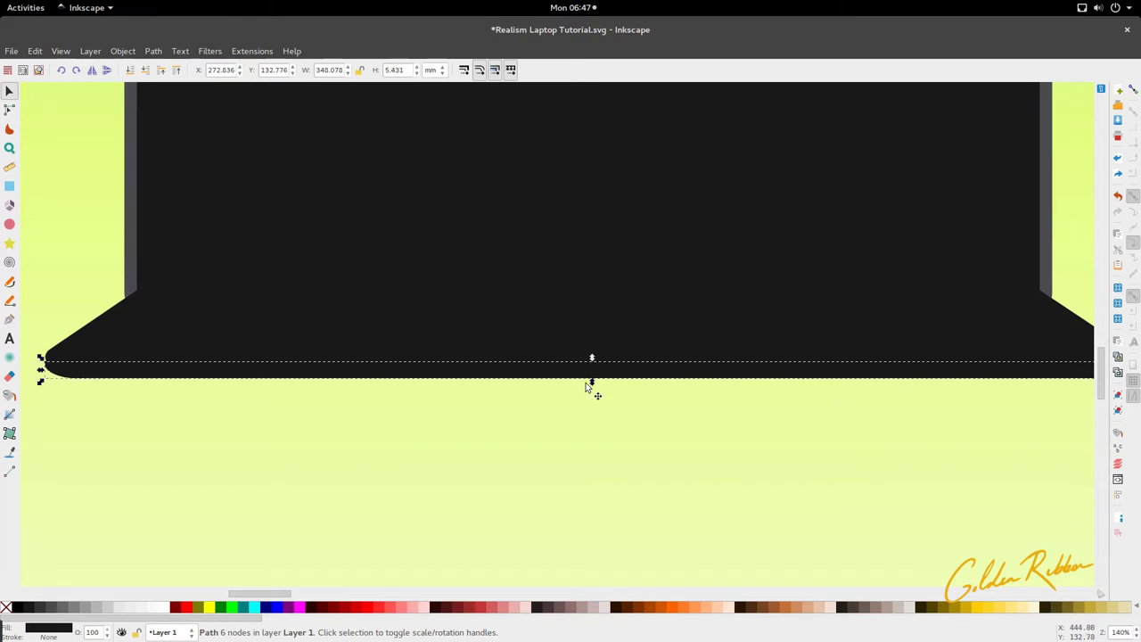
- Raise the strip's top-left node to close the notch below the base, giving the strip a height of about 7 mm
left_click(586, 415)
scroll(586, 415, "down", 4)
scroll(451, 402, "up", 8)
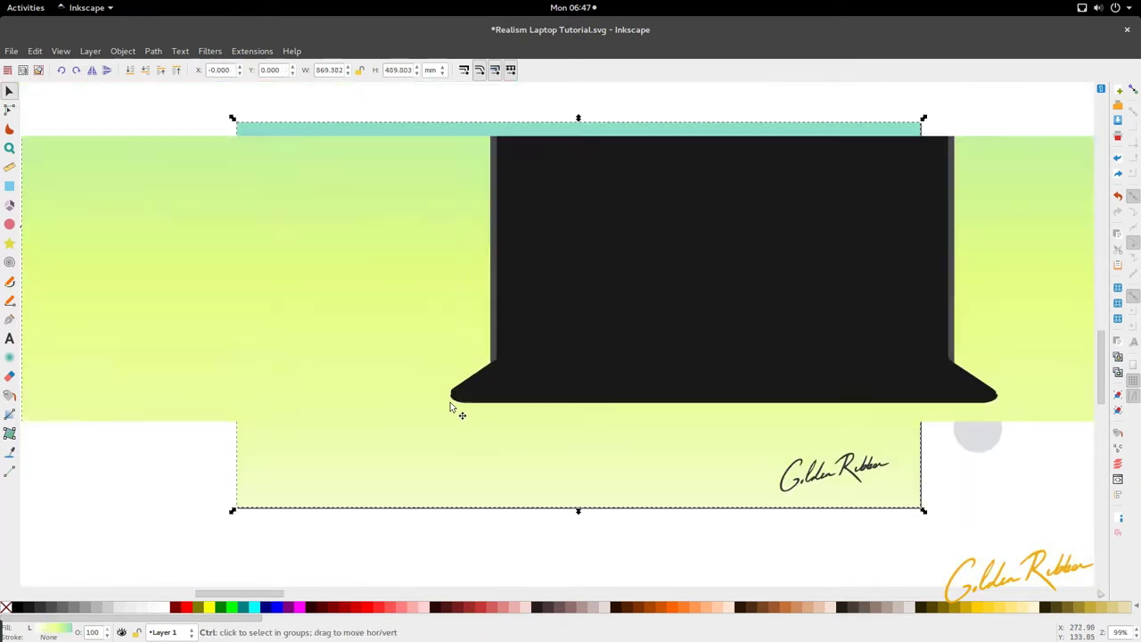
left_click(452, 400)
key("n")
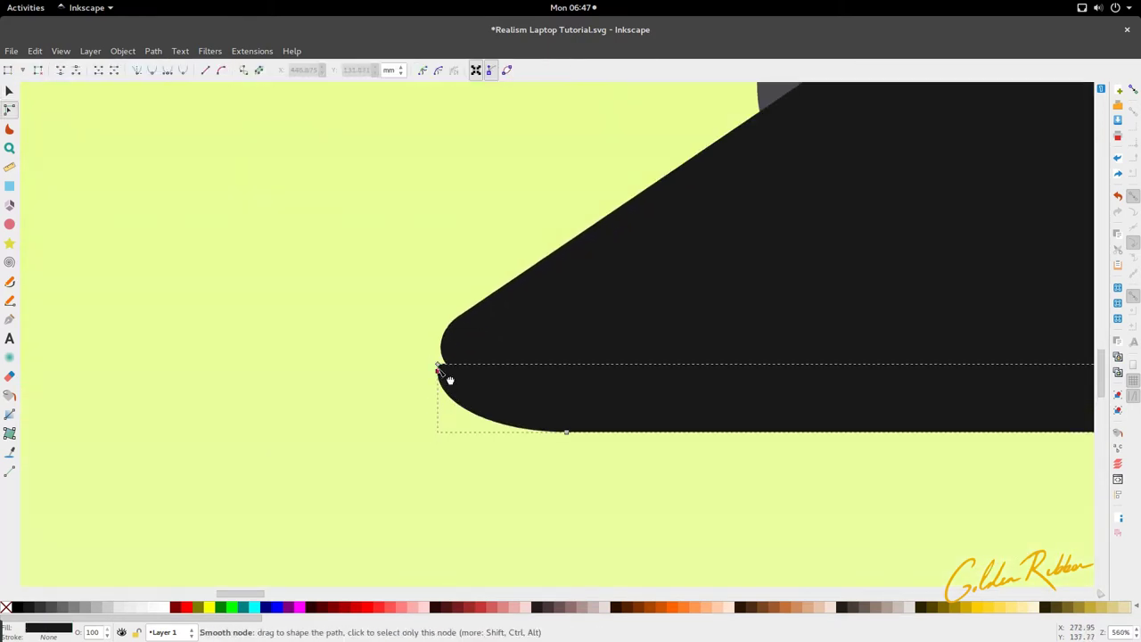
left_click_drag(438, 366, 438, 346)
- Pull in both side edges of the strip to line up with the base, giving a width of about 346.9 mm
key("s")
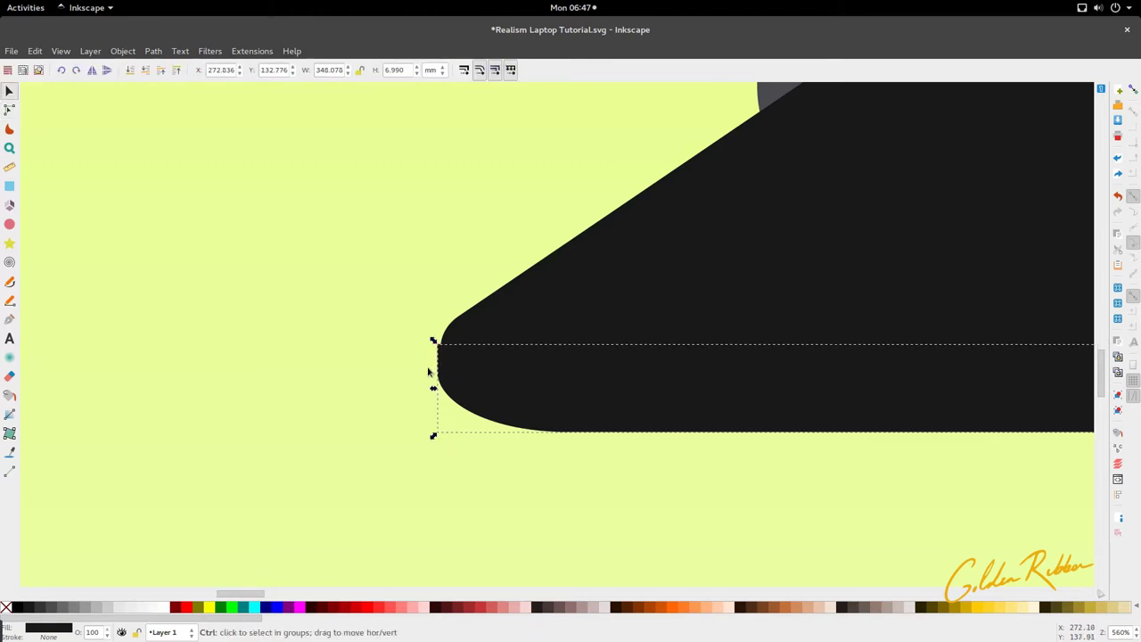
scroll(437, 386, "down", 7)
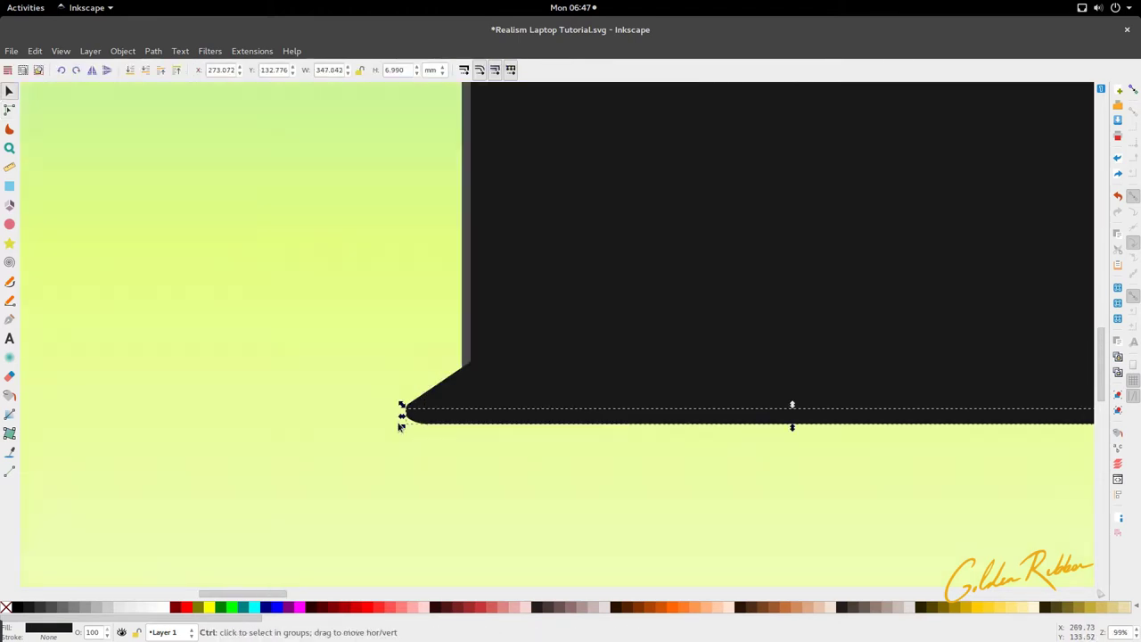
scroll(808, 433, "up", 8)
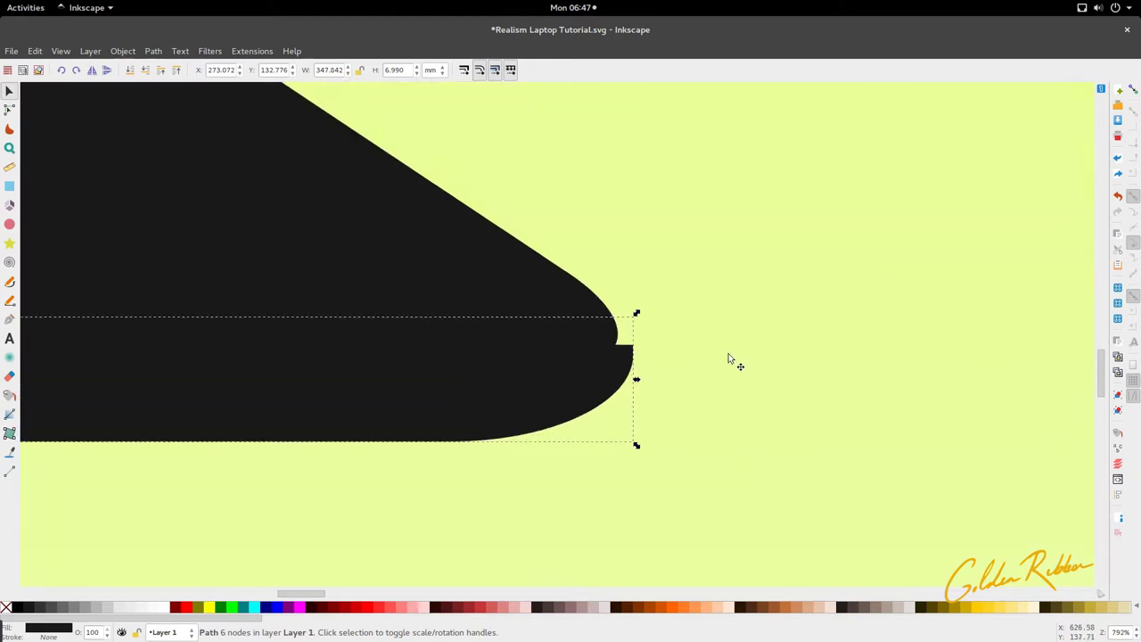
left_click_drag(636, 378, 626, 383)
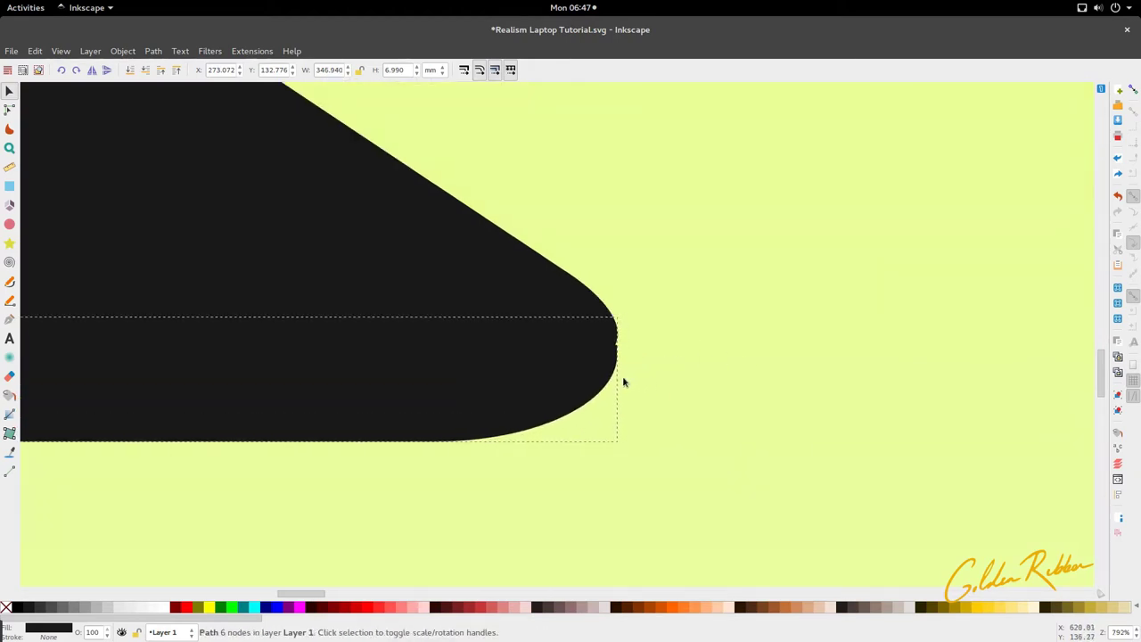
- Raise the strip's upper-right node by about 1 mm to close the notch where it meets the base
key("n")
left_click_drag(616, 343, 615, 335)
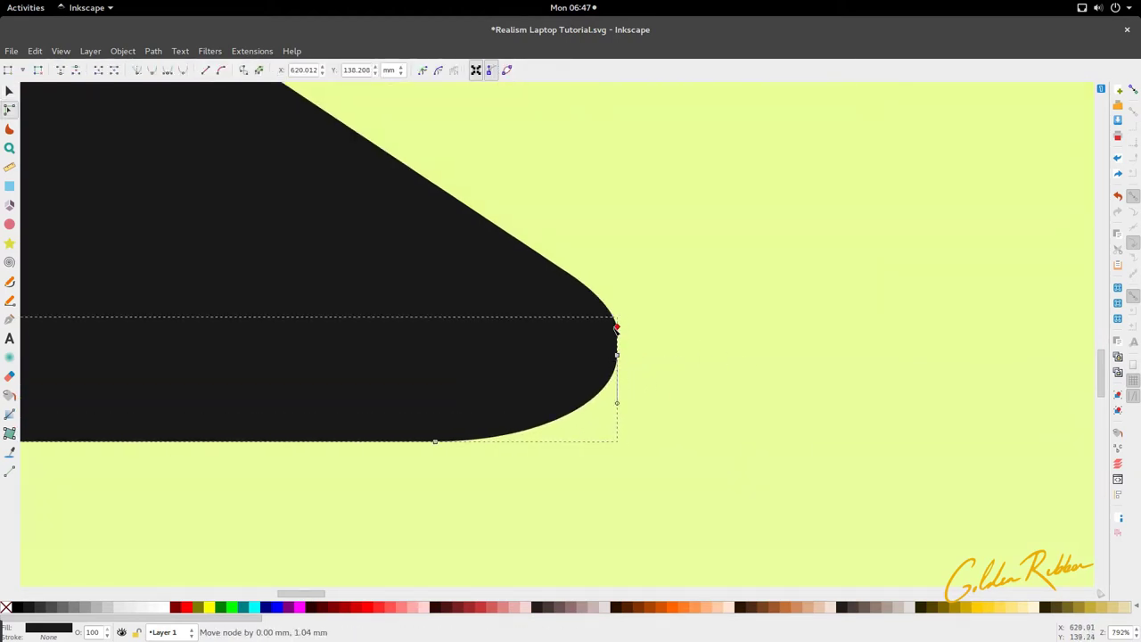
key("s")
scroll(627, 344, "up", 4)
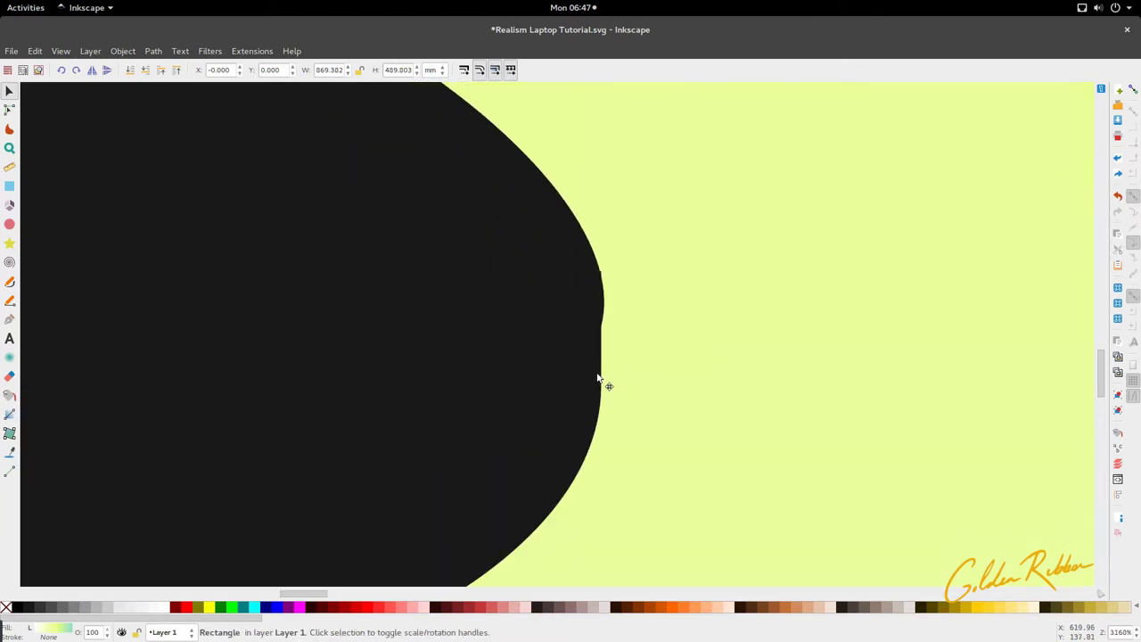
- Fine-tune the nodes at the strip's right end to follow the base's rounded tip, giving a width of about 346.96 mm
key("n")
left_click_drag(600, 272, 601, 283)
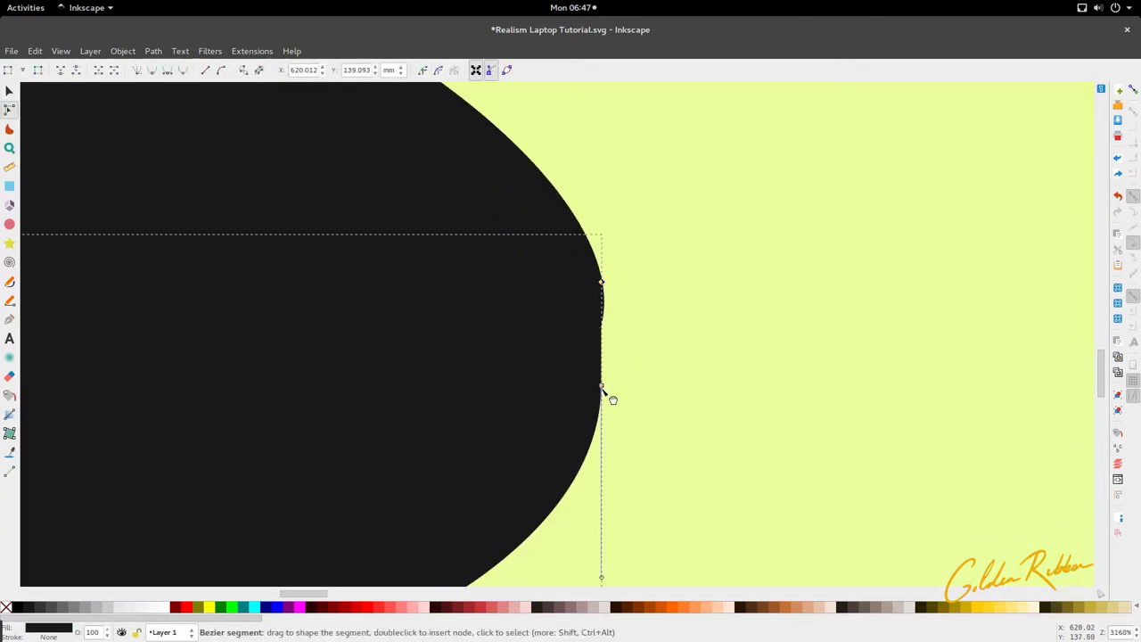
left_click_drag(661, 223, 603, 387)
left_click(612, 321)
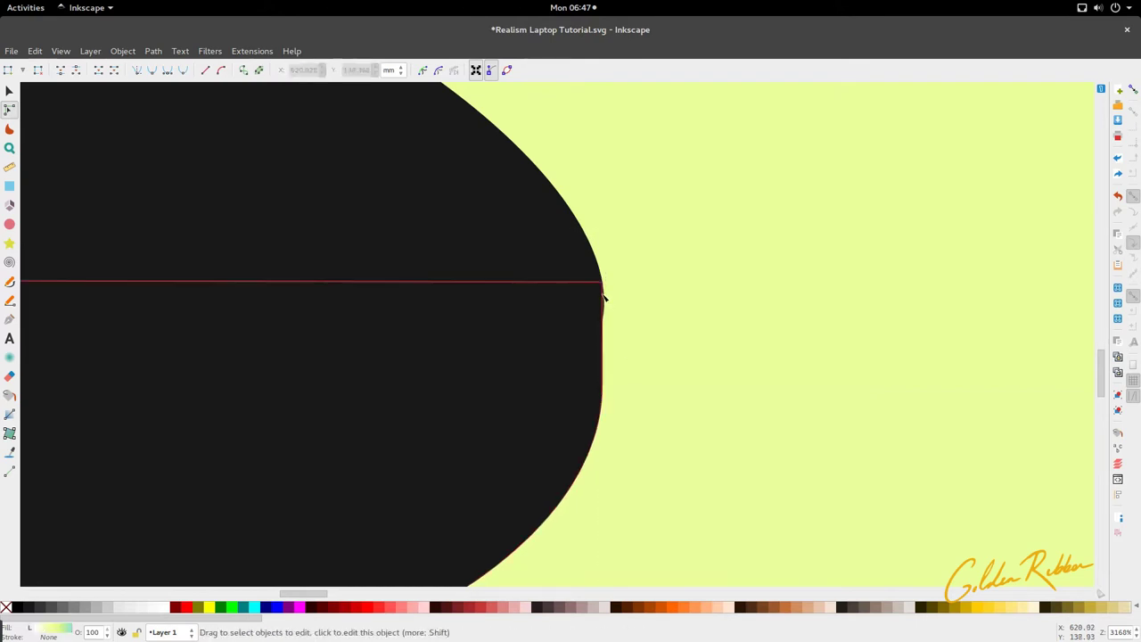
left_click(604, 296)
left_click_drag(604, 284, 605, 296)
key("s")
left_click(623, 335)
scroll(622, 335, "down", 4)
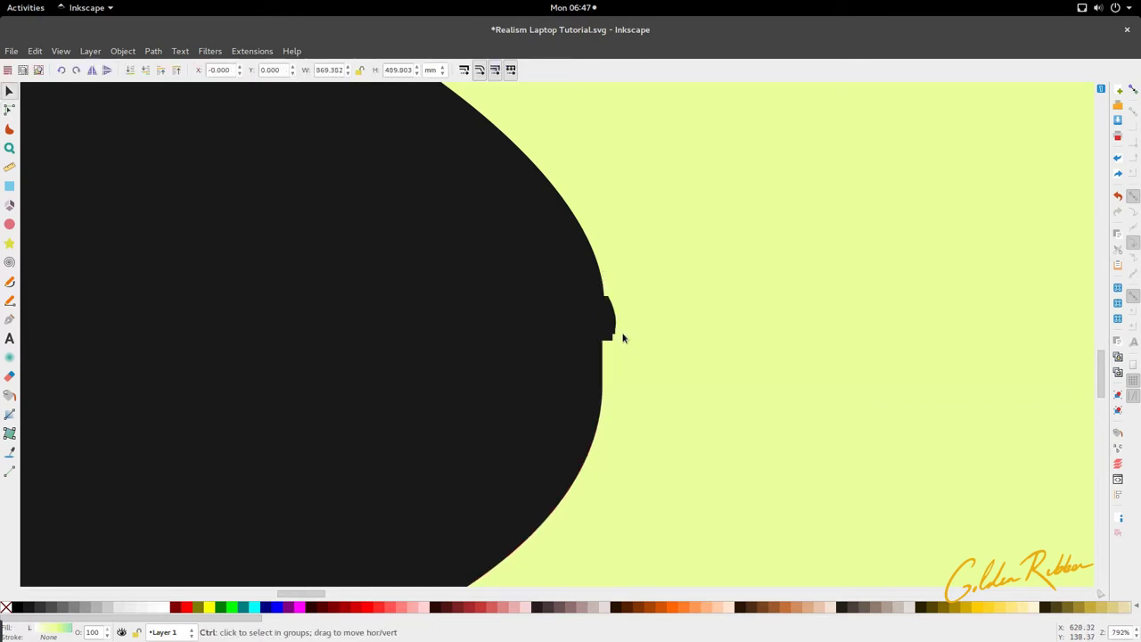
scroll(623, 338, "down", 8)
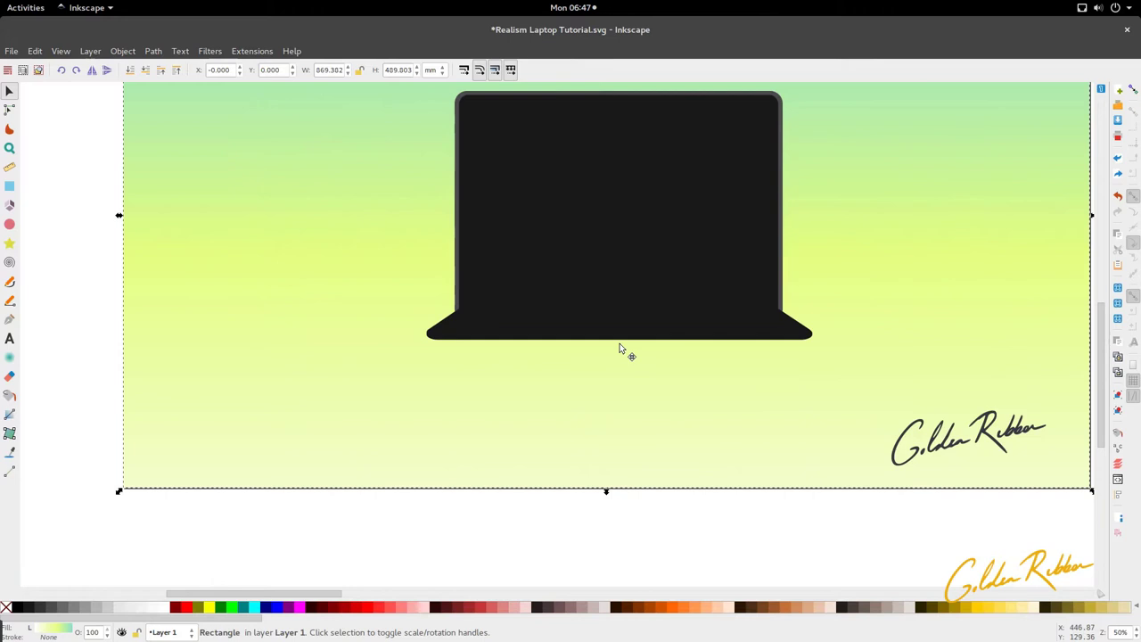
- Select the front strip's lower nodes at both ends and scale them inward together to about 96.7%
left_click(620, 343)
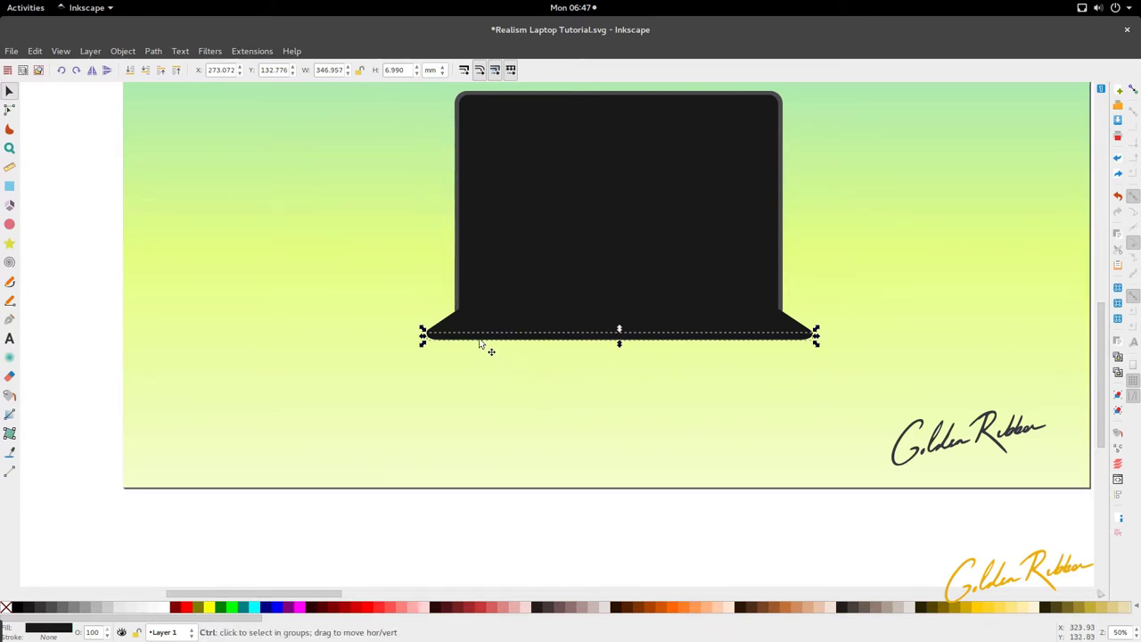
scroll(463, 345, "up", 3)
key("n")
left_click_drag(337, 375, 453, 338)
left_click_drag(350, 338, 350, 338)
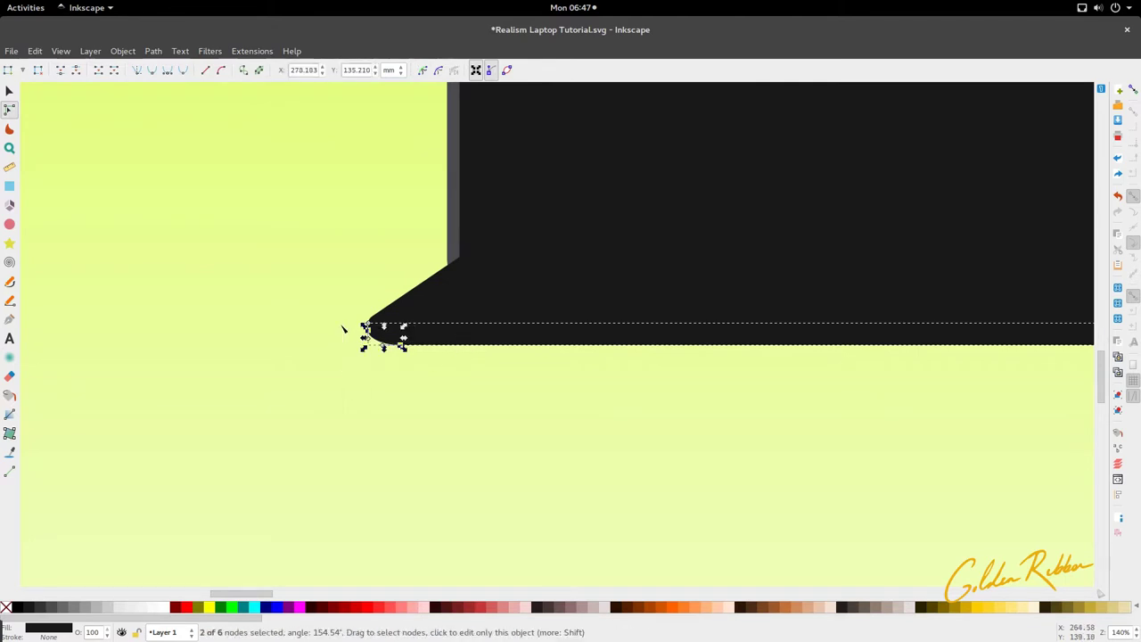
scroll(356, 377, "right", 10)
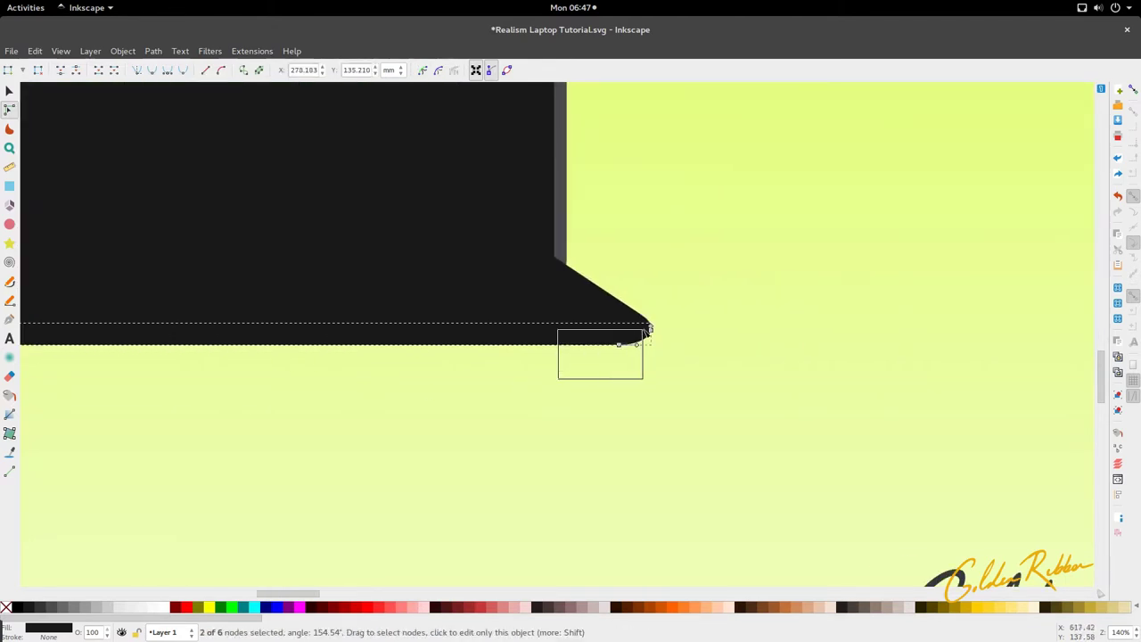
left_click_drag(661, 331, 651, 333)
key("comma")
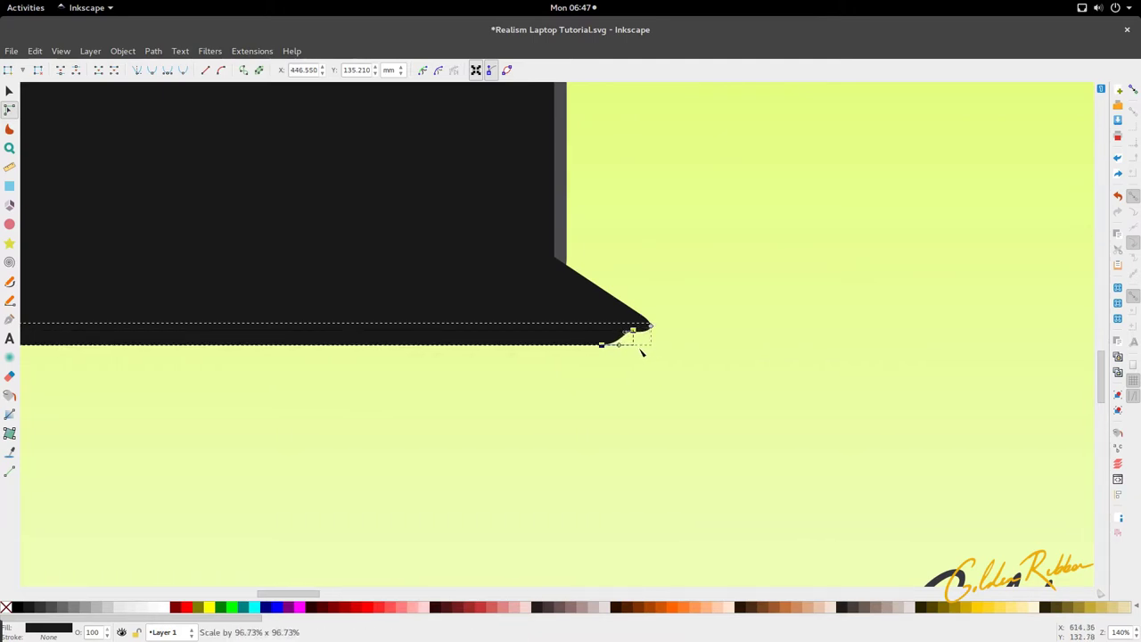
left_click_drag(640, 350, 640, 350)
left_click(629, 376)
scroll(616, 363, "down", 4)
- Delete the extra node at the strip's lower-left corner and shape the remaining handles into one smooth rounded curve
scroll(334, 358, "up", 5)
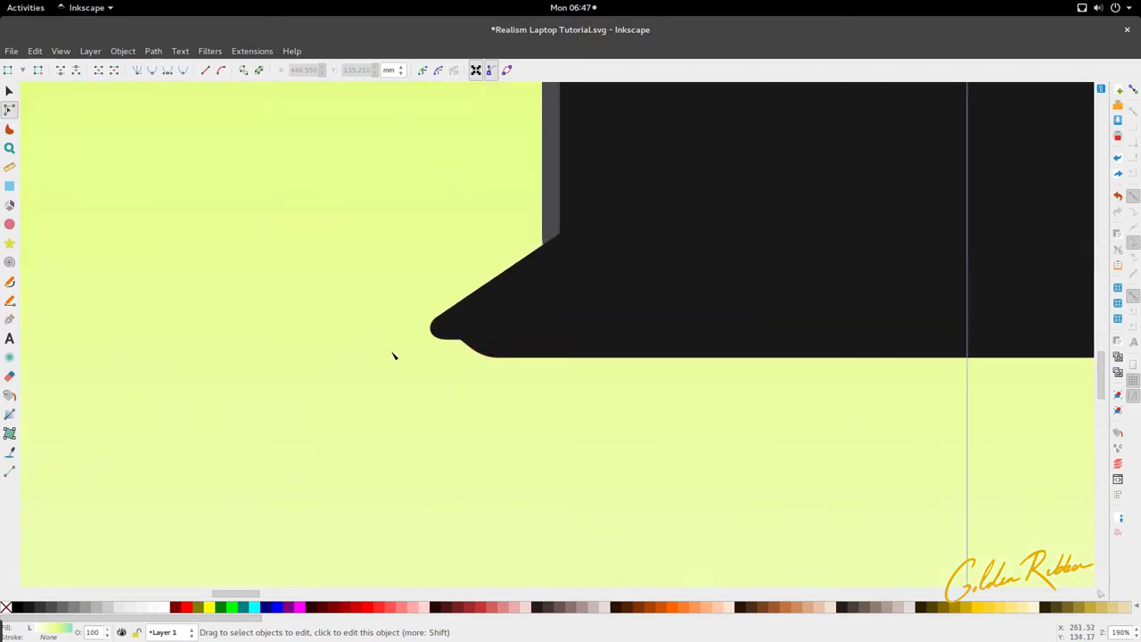
scroll(393, 355, "up", 3)
left_click(435, 331)
left_click(393, 317)
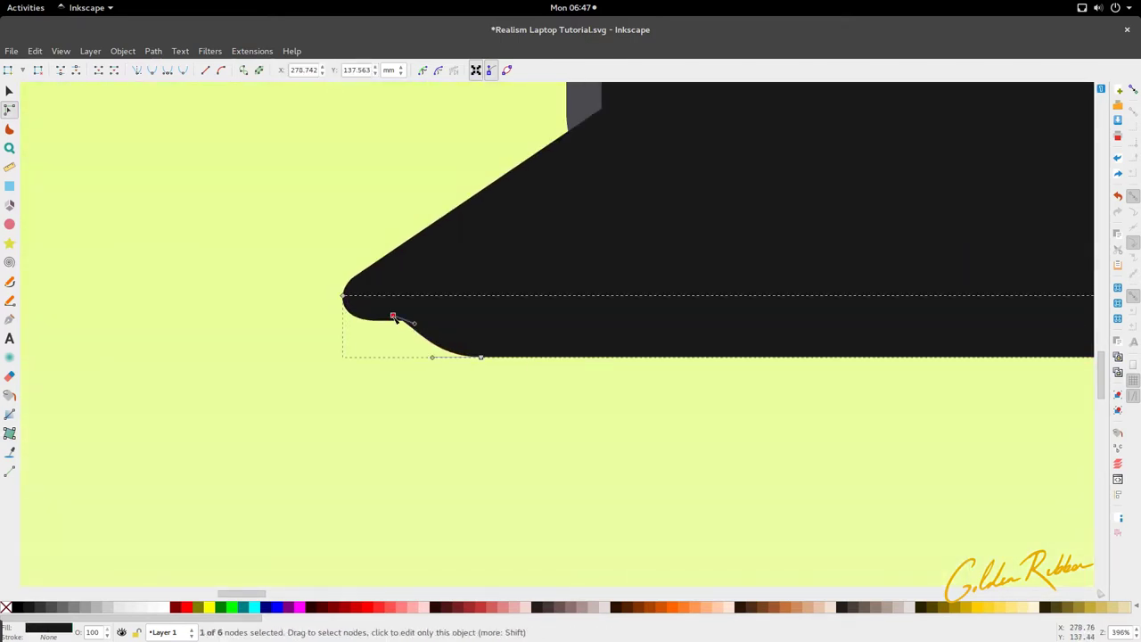
key("Delete")
left_click_drag(393, 317, 347, 344)
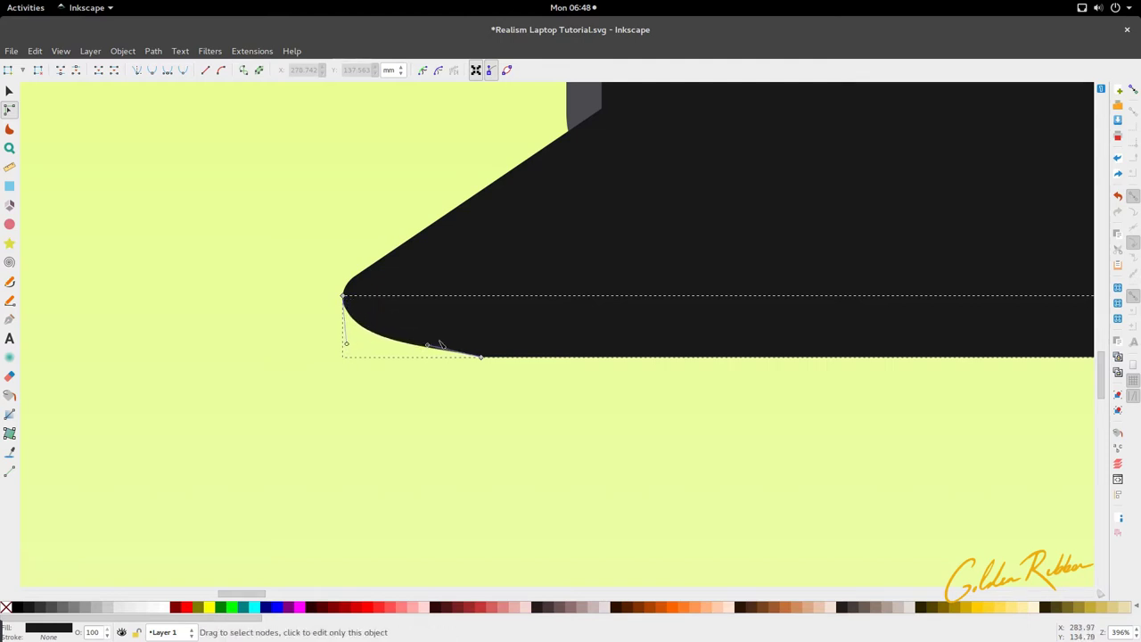
left_click_drag(428, 345, 426, 357)
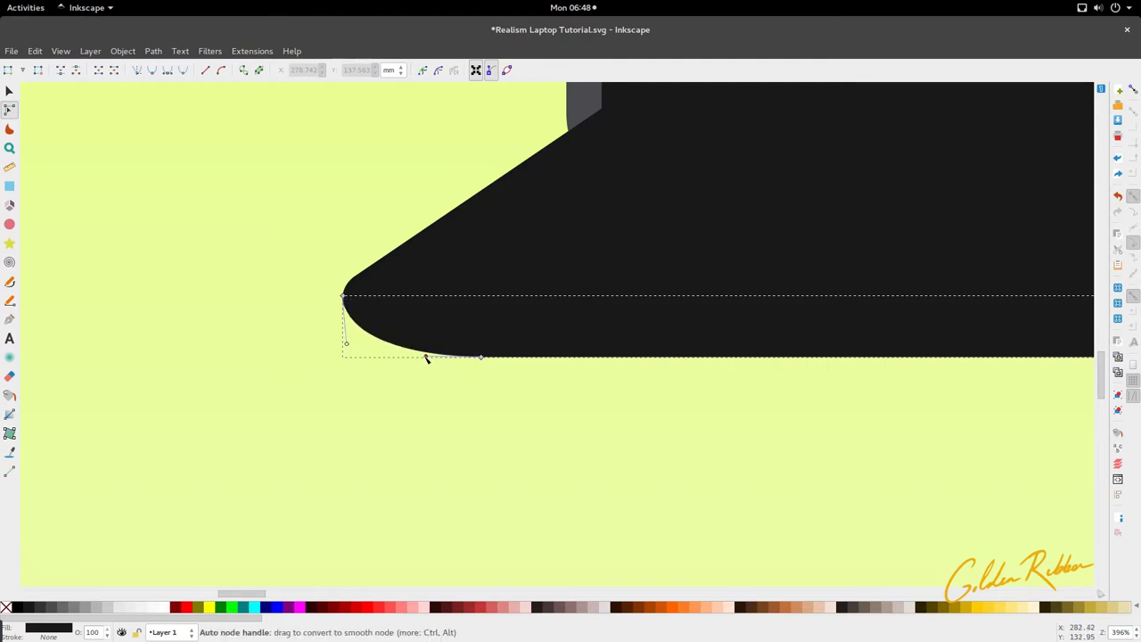
key("s")
- Delete the extra node at the strip's lower-right corner and bend its handle into a matching smooth curve
scroll(420, 372, "down", 5)
scroll(668, 377, "up", 6)
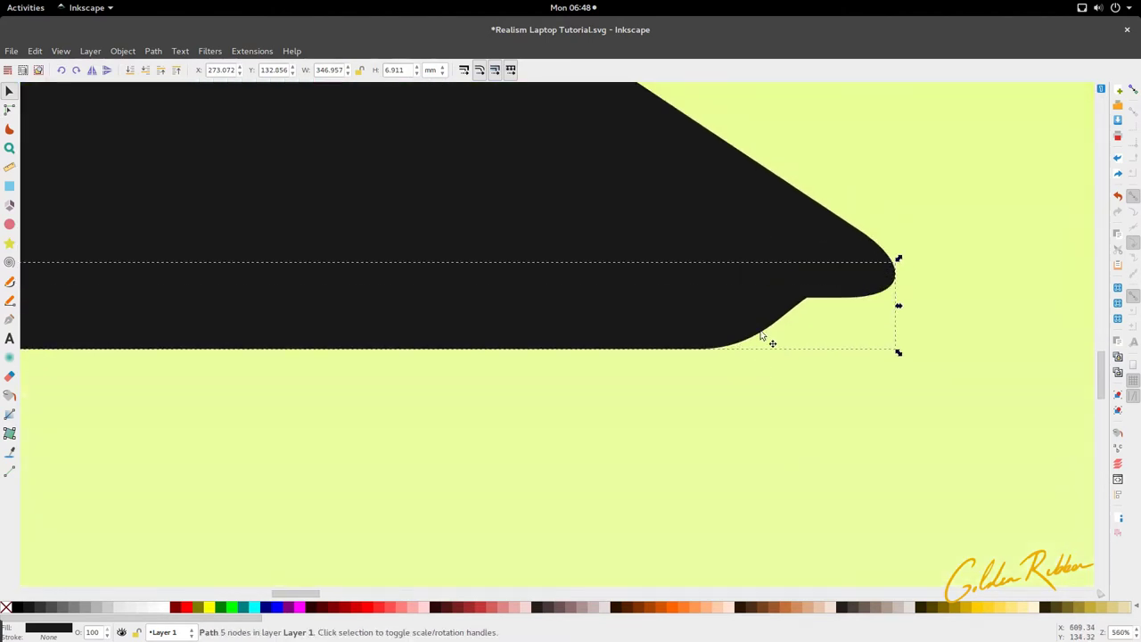
key("n")
left_click(824, 289)
key("Delete")
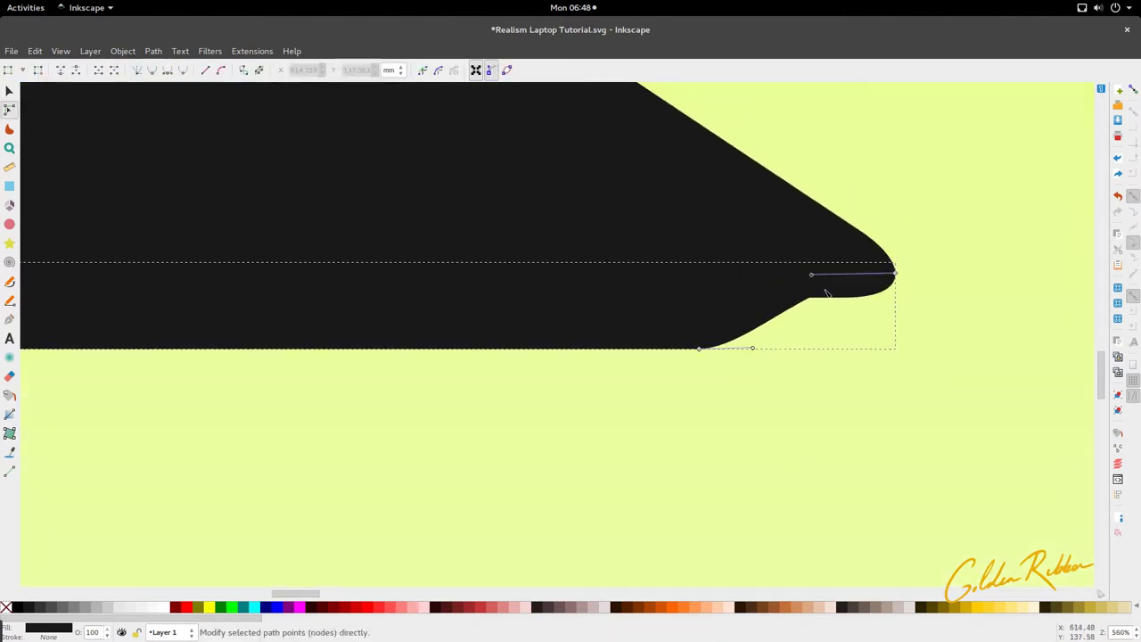
left_click_drag(813, 275, 889, 331)
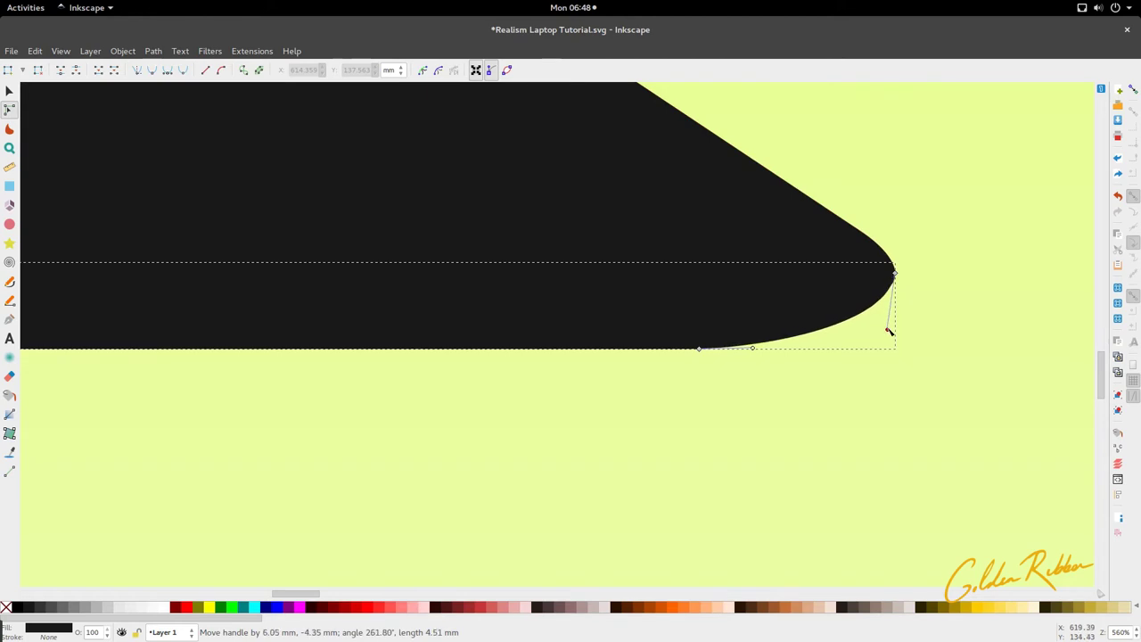
key("s")
scroll(725, 344, "down", 7)
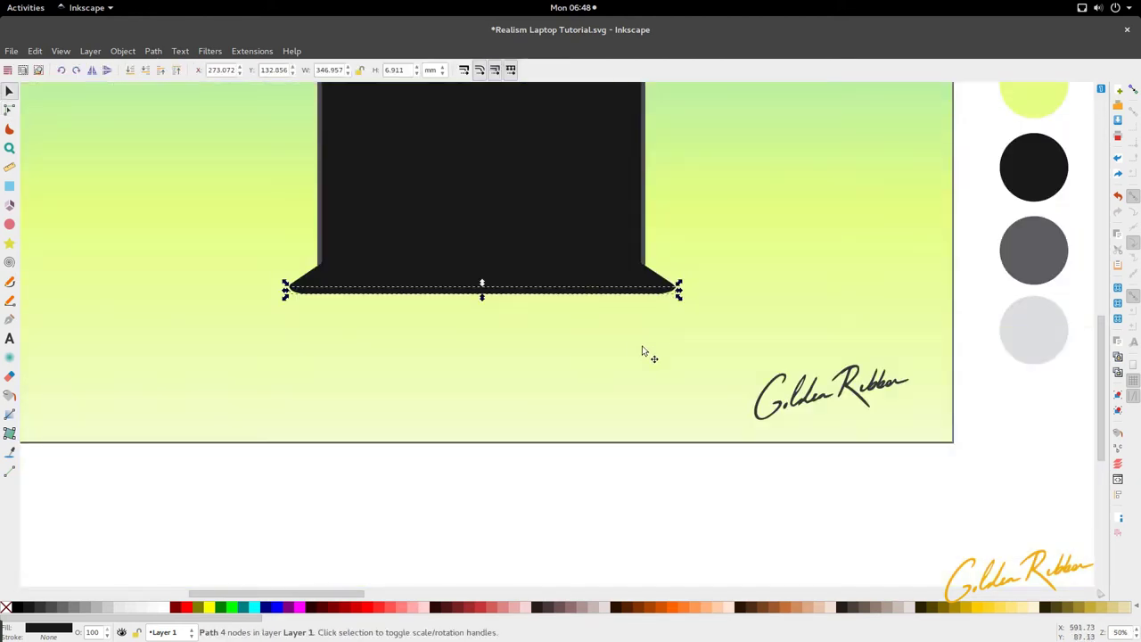
left_click(641, 350)
scroll(398, 392, "up", 3)
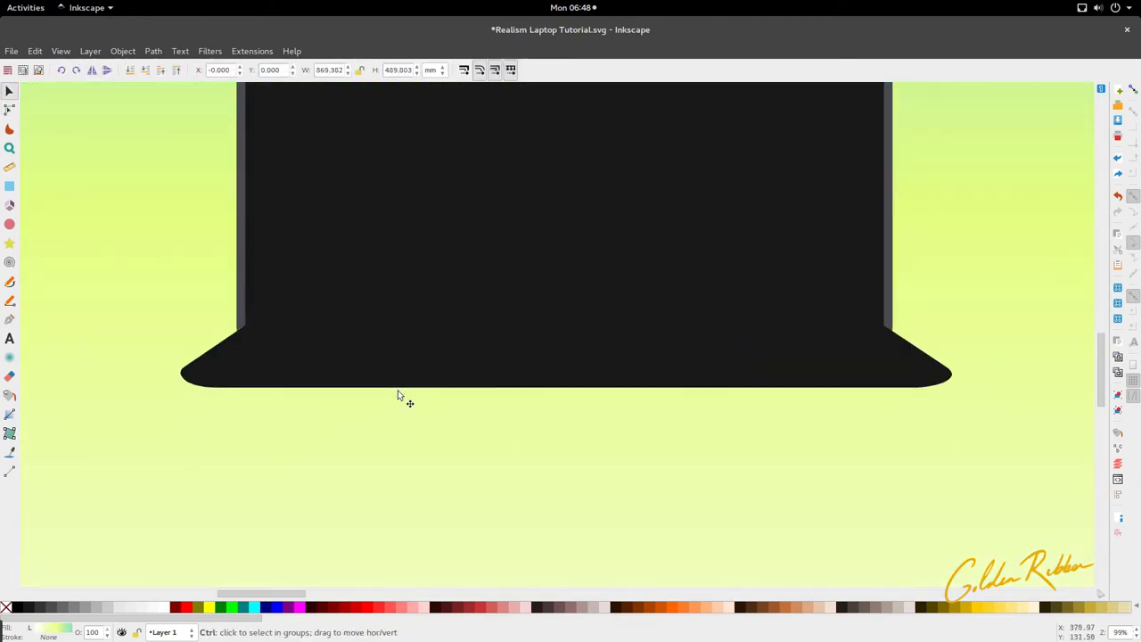
- Draw a small rounded rectangle about 4.9 by 3 mm at the base's left tip and fill it with mid grey
left_click(237, 373)
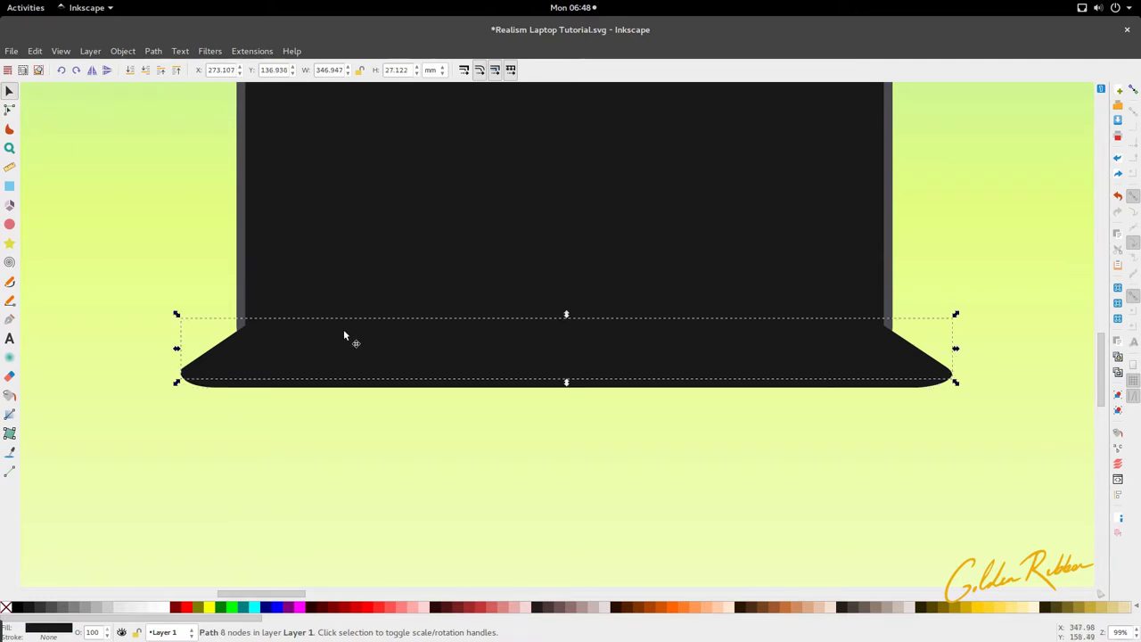
scroll(343, 328, "down", 2)
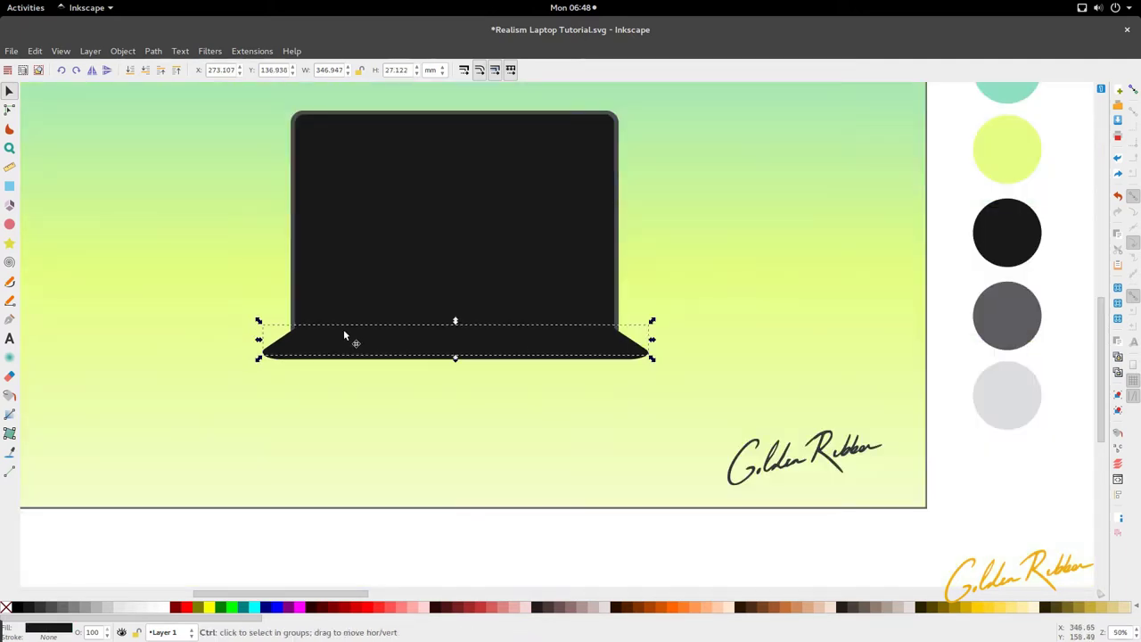
left_click(9, 187)
scroll(303, 348, "up", 10)
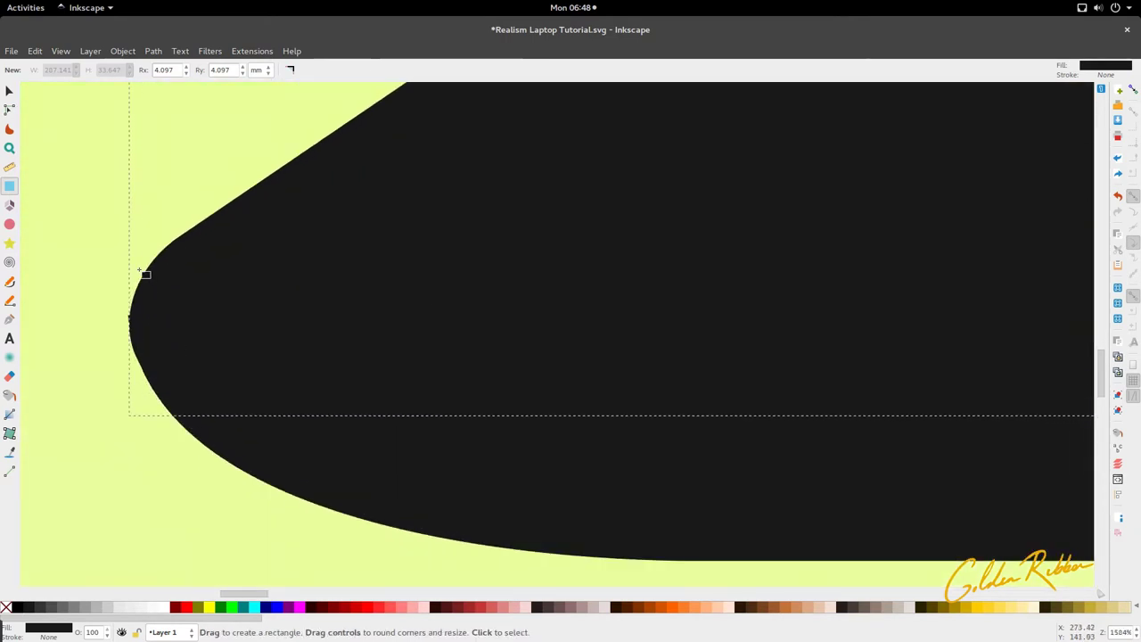
left_click_drag(138, 270, 191, 324)
left_click_drag(270, 369, 313, 374)
scroll(313, 376, "down", 5)
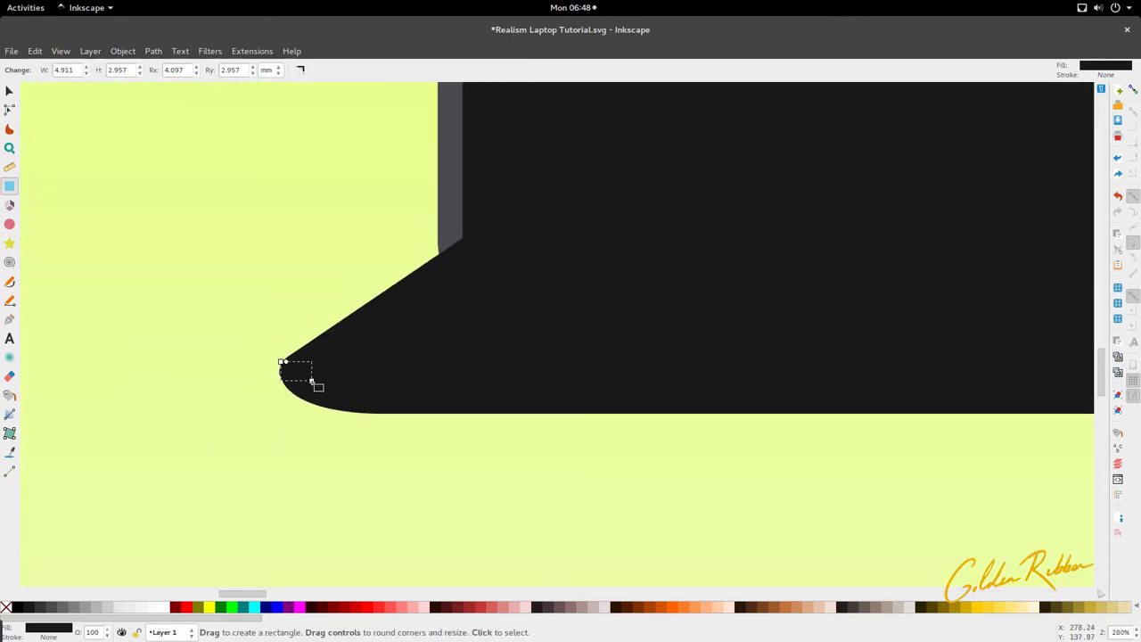
left_click(66, 607)
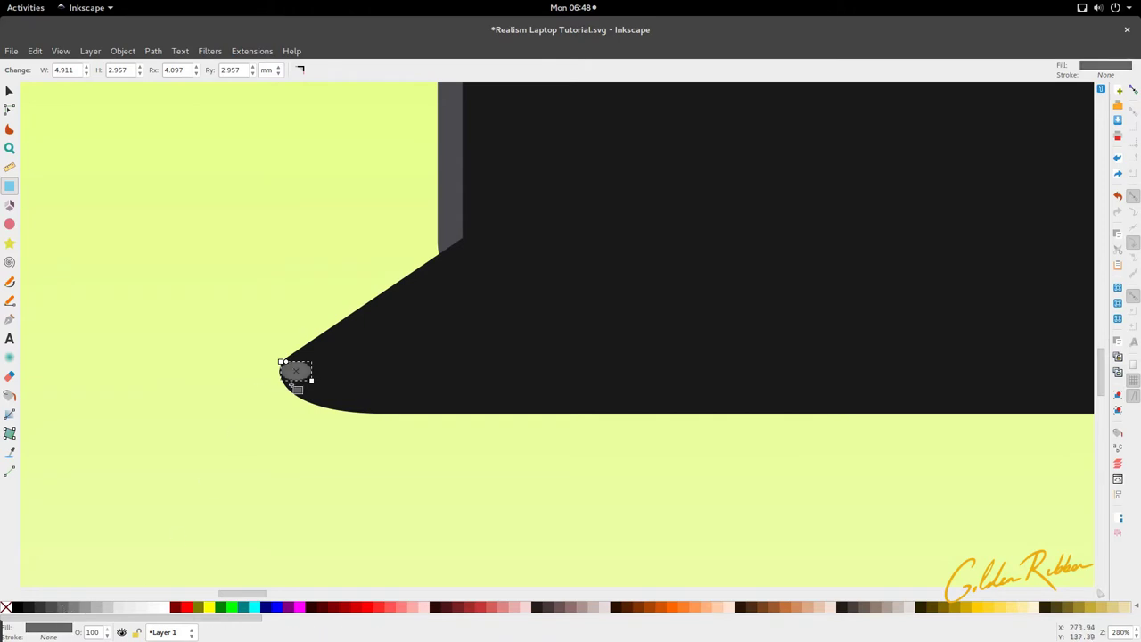
- Extend the grey rectangle across the base to its right tip, making it about 346.5 mm wide and 3 mm high
left_click_drag(311, 381, 1000, 380)
scroll(808, 450, "right", 5)
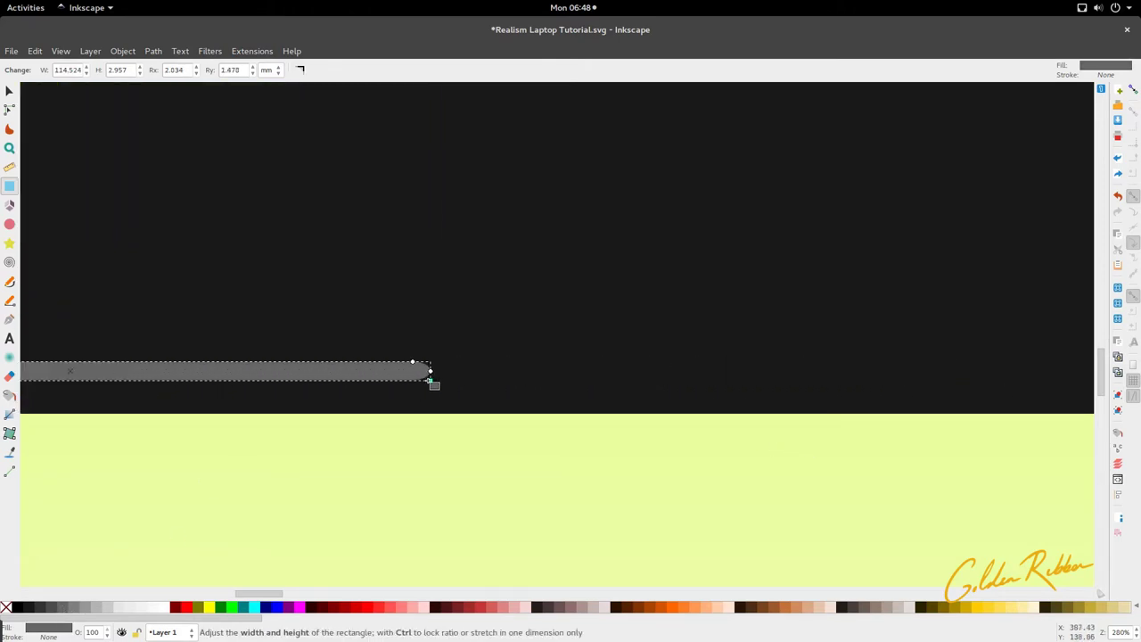
left_click_drag(473, 381, 1005, 405)
scroll(1006, 404, "right", 5)
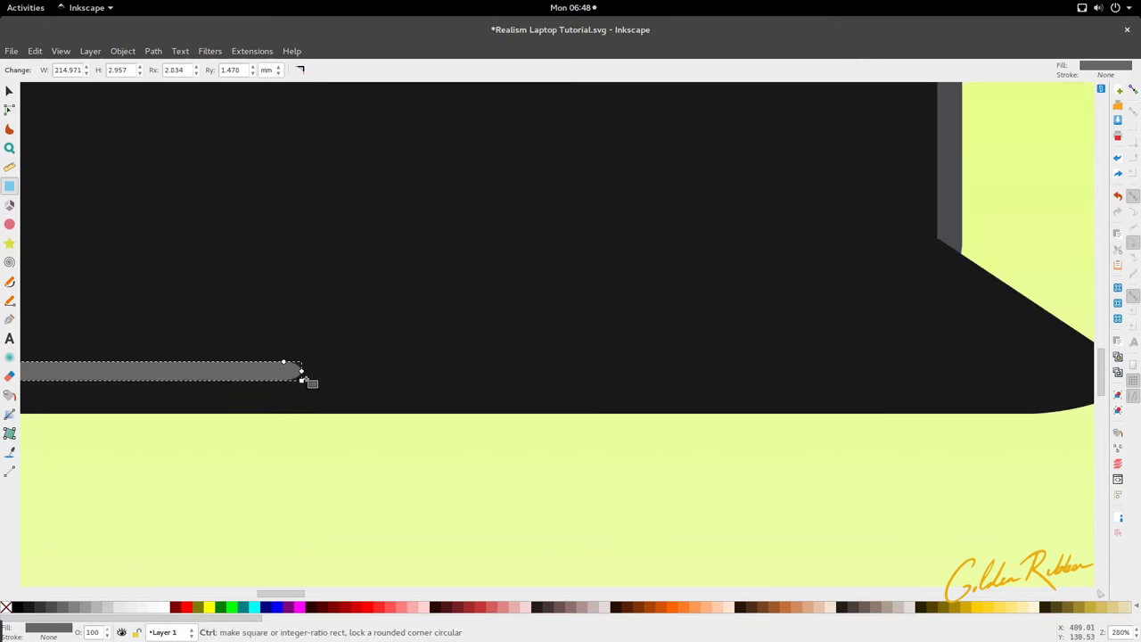
left_click_drag(304, 380, 1072, 372)
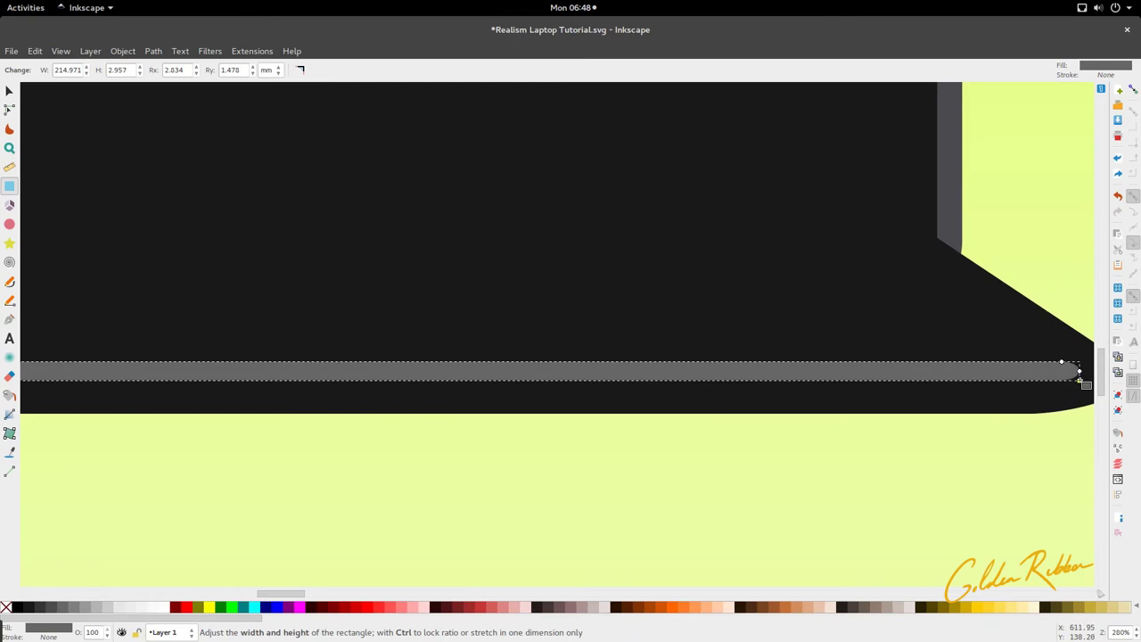
scroll(992, 403, "down", 3)
scroll(992, 402, "right", 5)
scroll(895, 395, "up", 5)
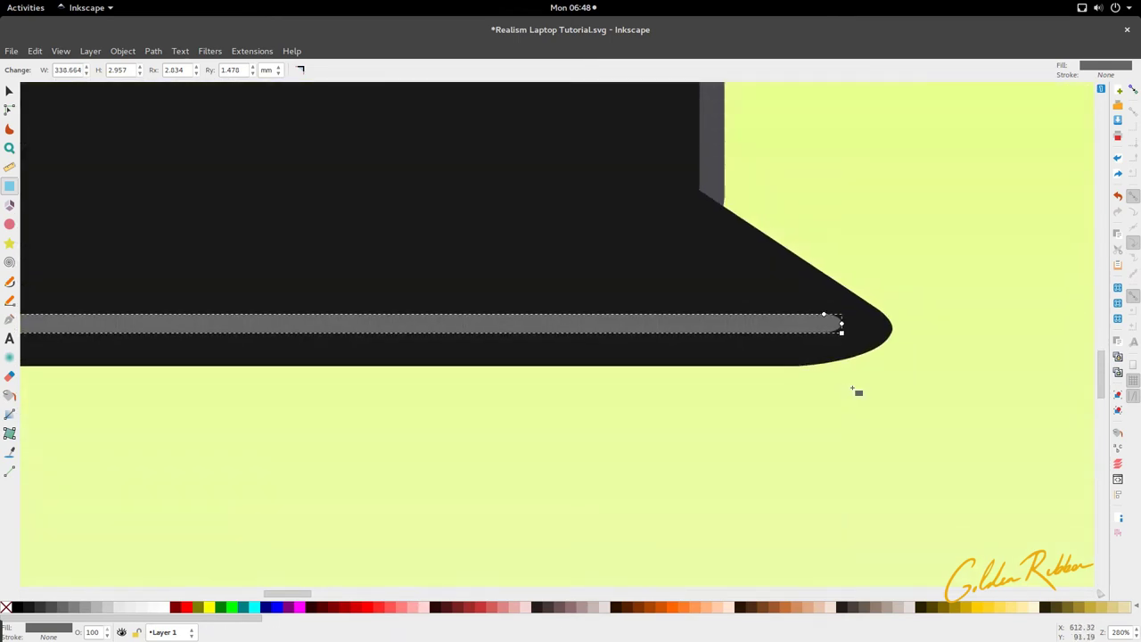
scroll(869, 352, "up", 3)
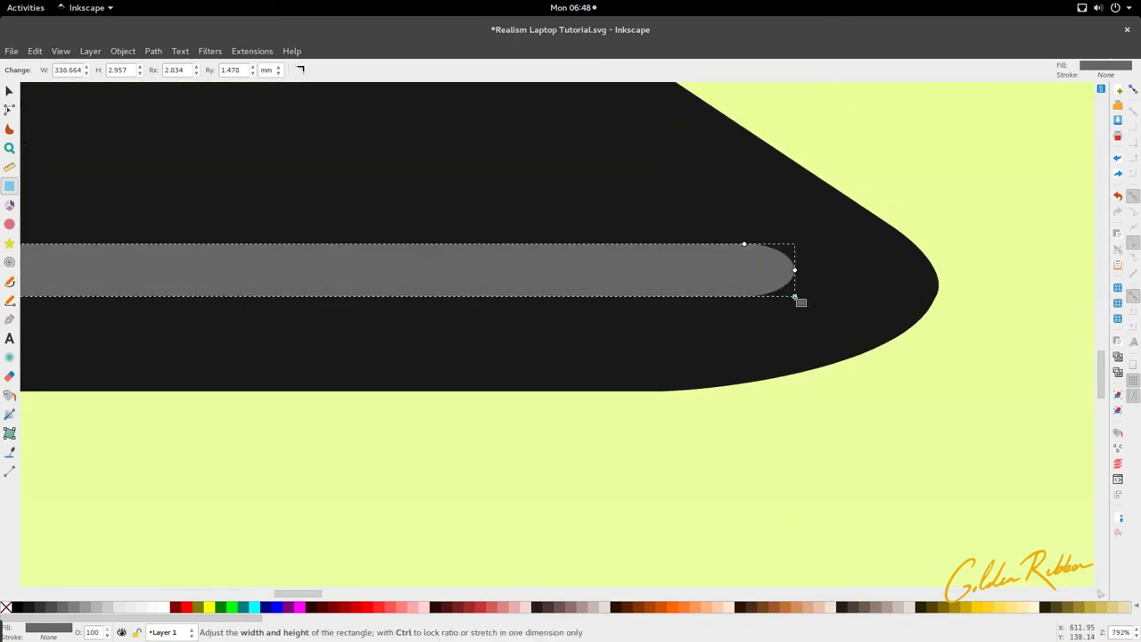
left_click_drag(796, 298, 935, 302)
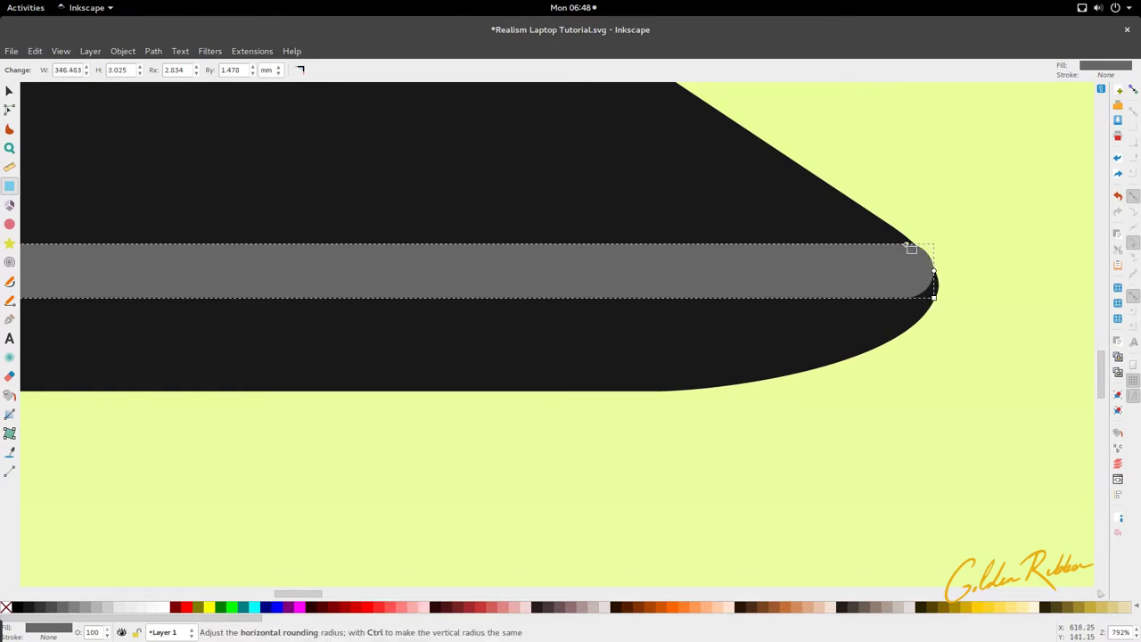
- Round the grey bar's ends to a radius of about 1.5 mm and nudge the bar slightly towards the base's right tip
key("s")
left_click(910, 331)
double_click(916, 284)
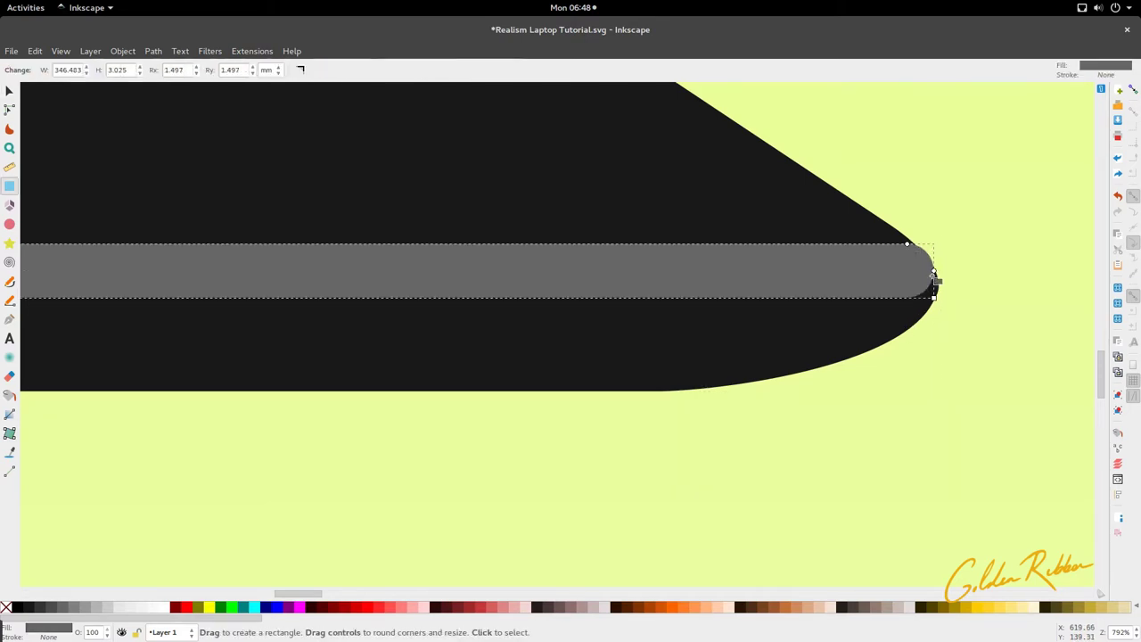
key("s")
left_click_drag(912, 286, 924, 293)
scroll(879, 318, "down", 9, "ctrl")
left_click(833, 353)
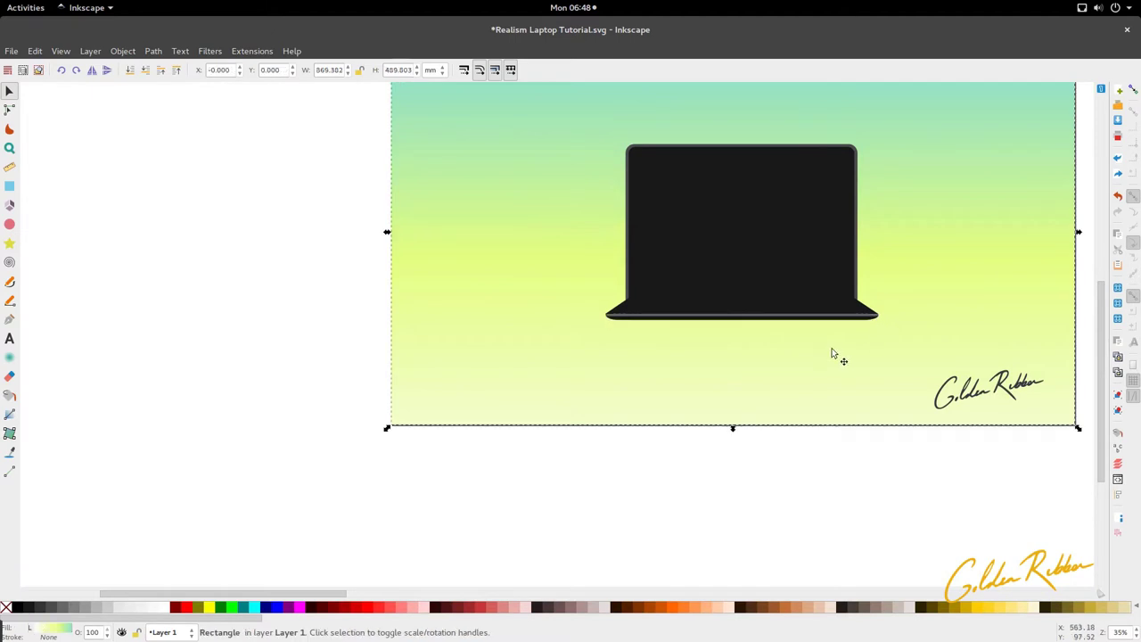
- Stretch the grey bar's left end out to the base's left edge, giving a width of about 347.1 mm
scroll(630, 337, "up", 8, "ctrl")
left_click(515, 301)
key("space")
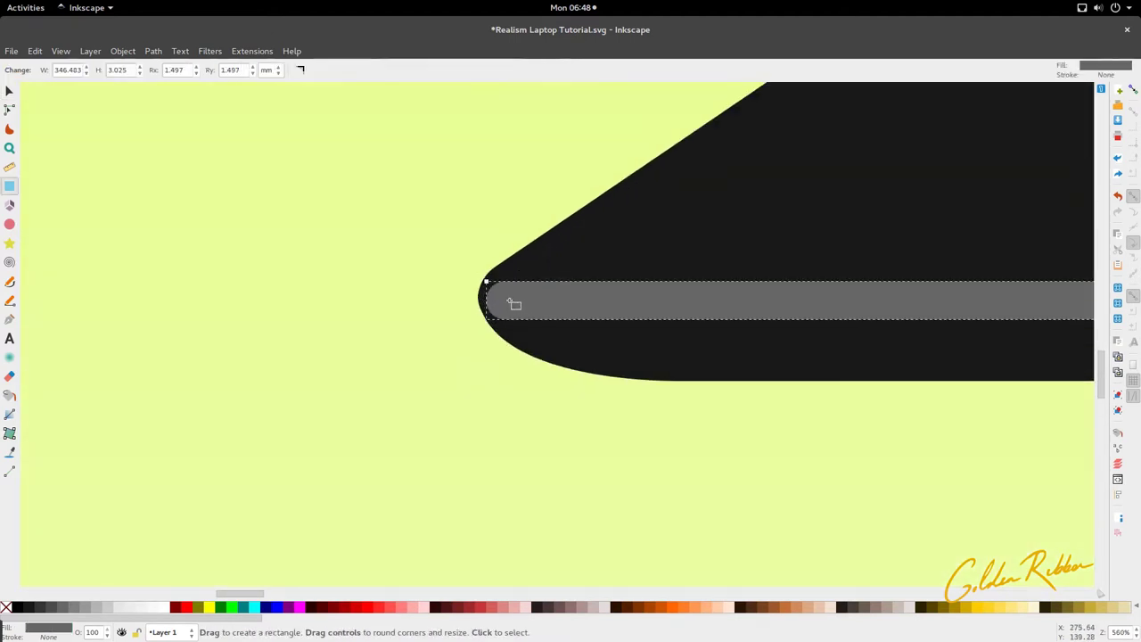
key("space")
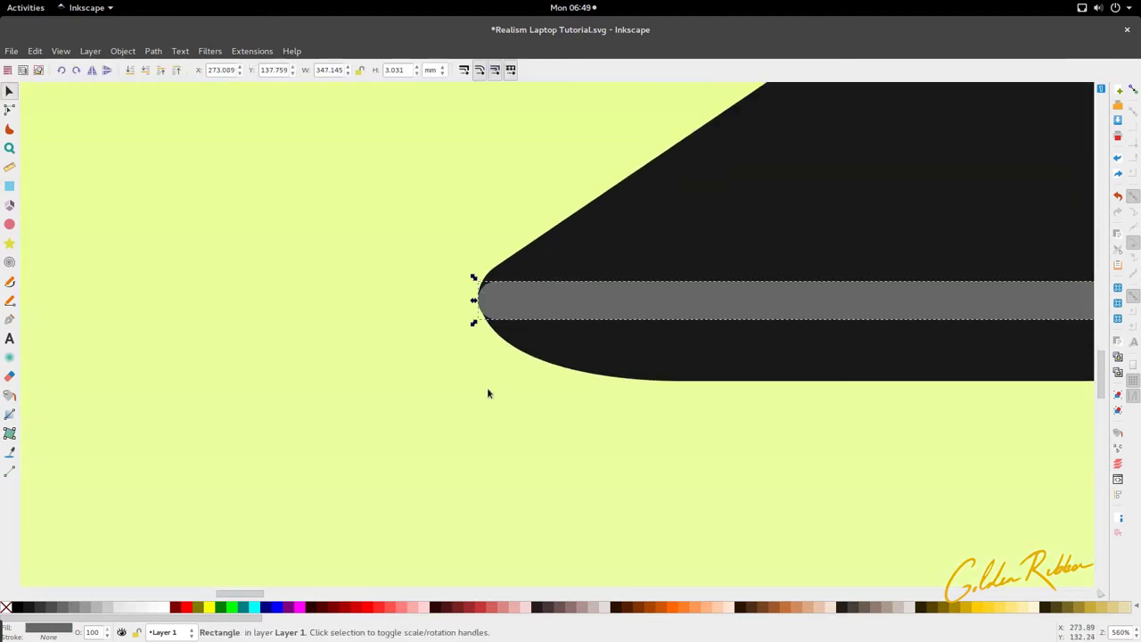
scroll(486, 387, "down", 5, "ctrl")
scroll(486, 386, "down", 4, "ctrl")
left_click(505, 451)
scroll(583, 387, "up", 5, "ctrl")
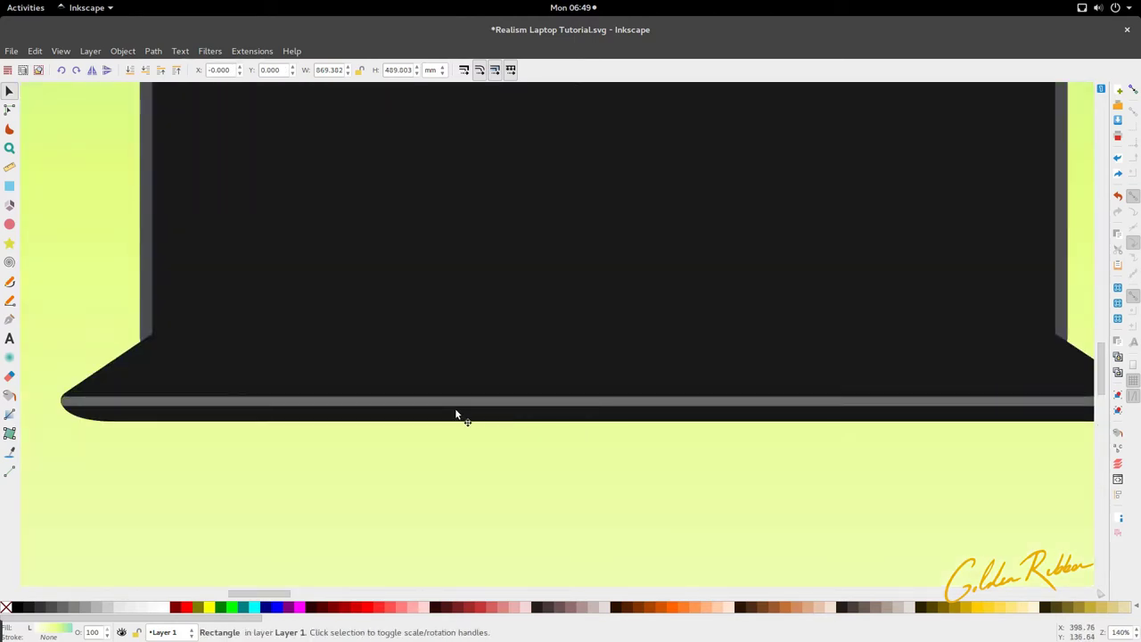
- Duplicate the black screen rectangle and shrink the copy about its centre to about 229.4 by 160.1 mm
scroll(507, 411, "down", 5, "ctrl")
scroll(576, 415, "left", 3)
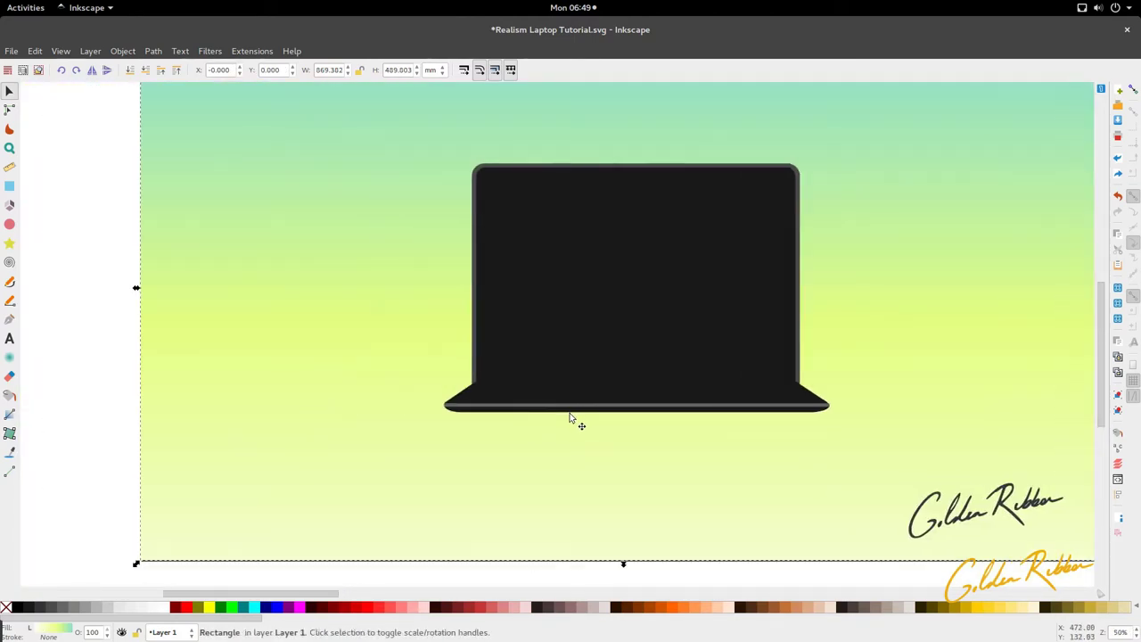
left_click(568, 416, "ctrl")
scroll(568, 415, "up", 5, "ctrl")
left_click(489, 349)
scroll(489, 349, "down", 5, "ctrl")
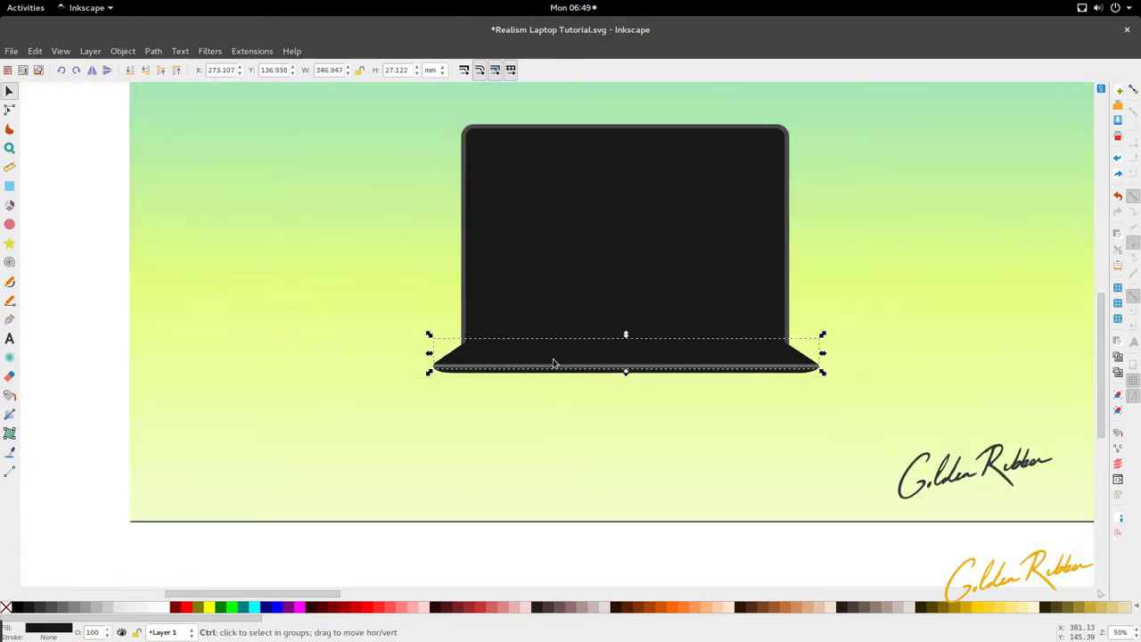
left_click(556, 358)
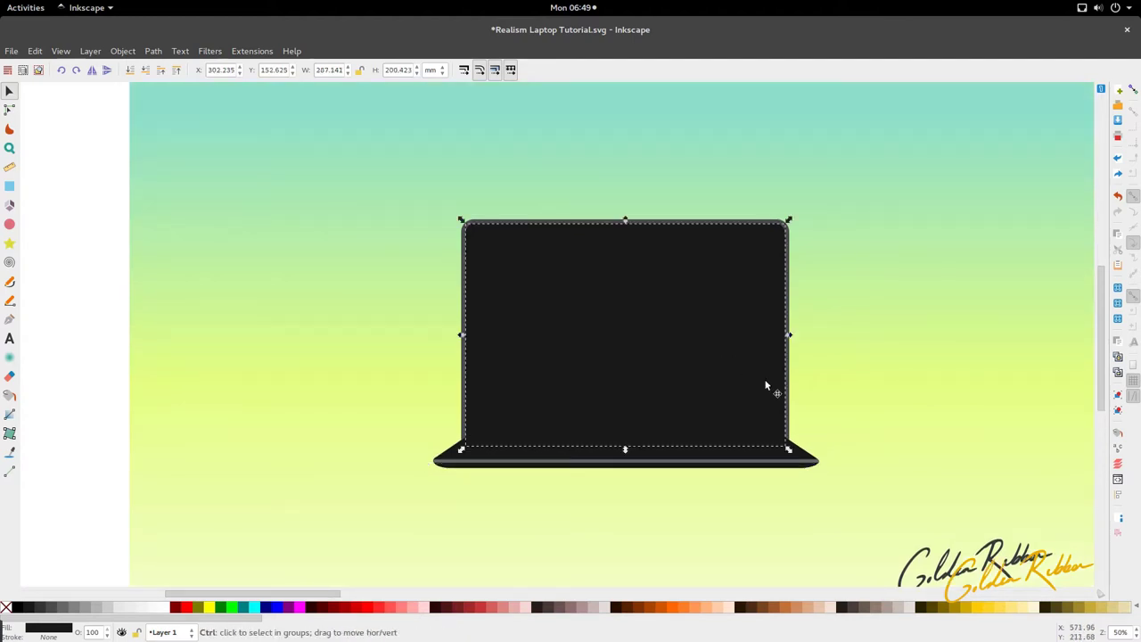
left_click_drag(790, 450, 758, 451, "ctrl+shift")
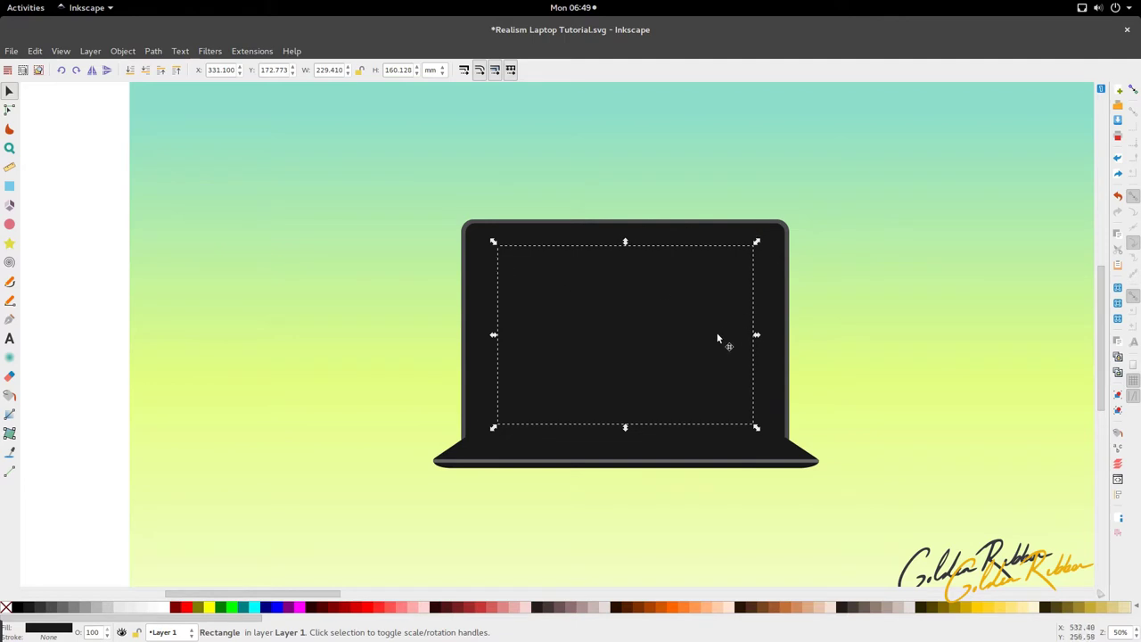
- Remove the corner rounding from the smaller screen rectangle so that both radii are 0
key("r")
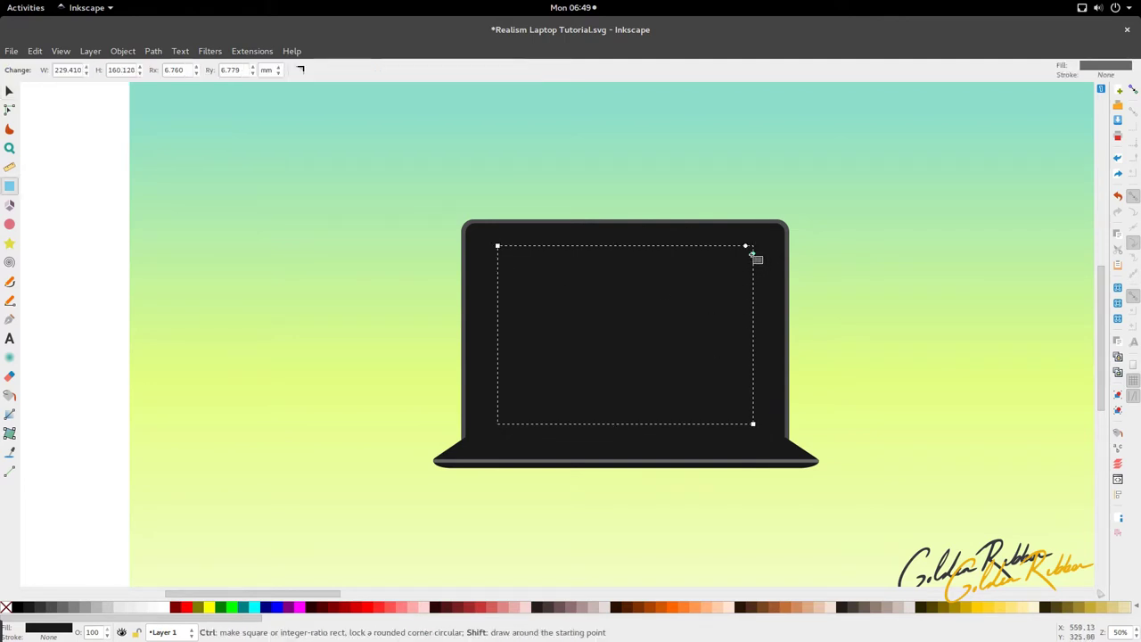
key("s")
key("r")
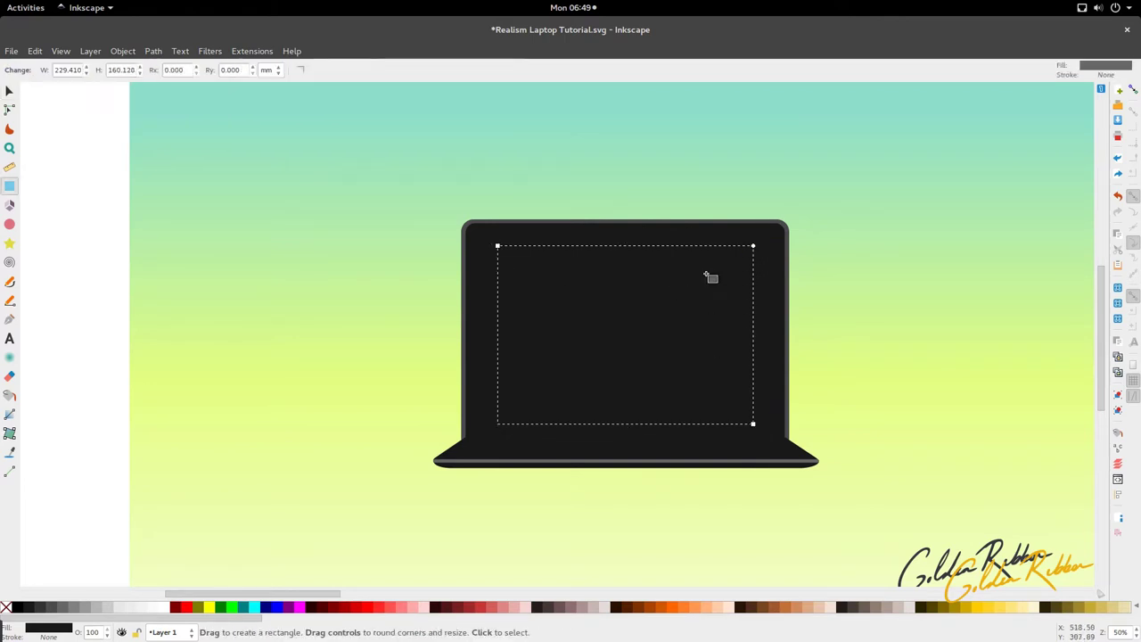
scroll(573, 277, "down", 2)
key("s")
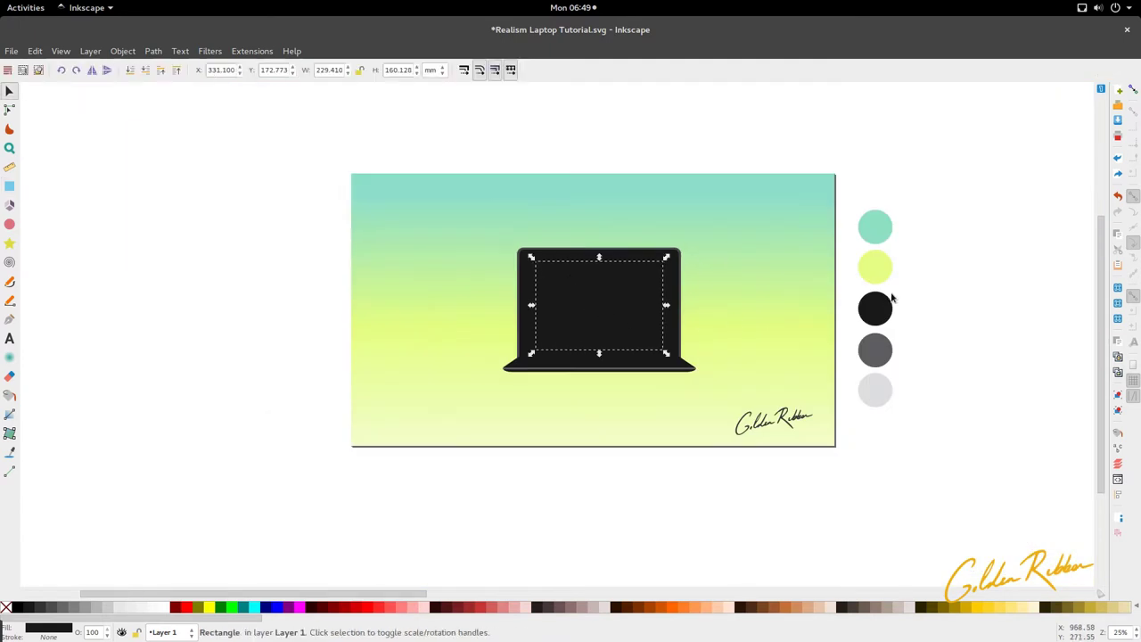
- Fill the inner screen rectangle with the light grey of the palette circle beside the page
key("d")
scroll(607, 291, "up", 3)
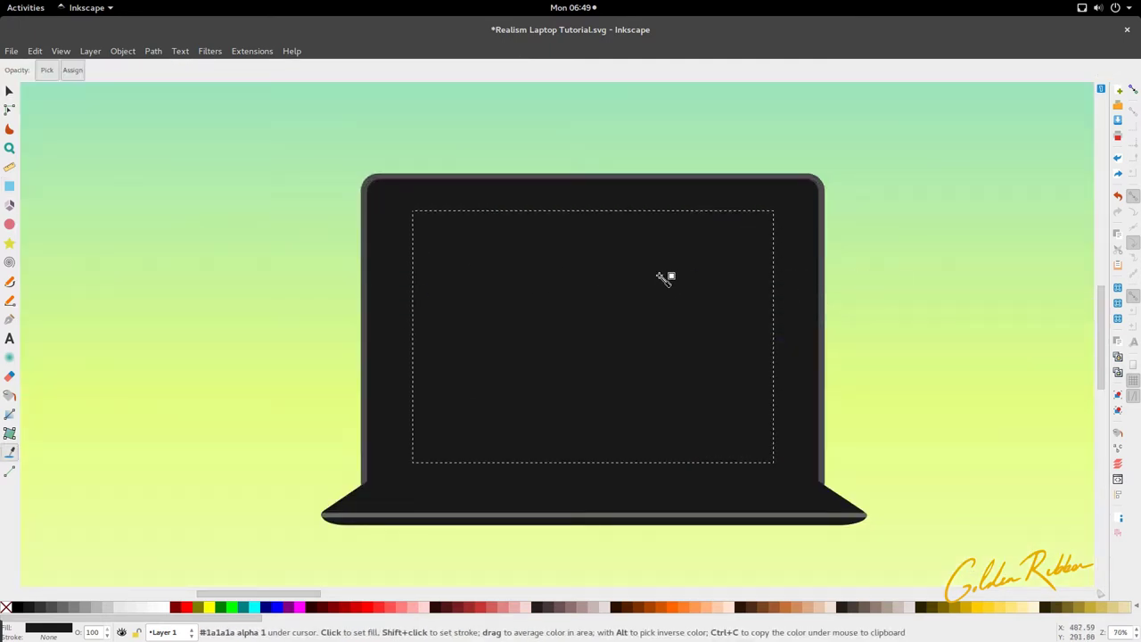
scroll(704, 296, "down", 3)
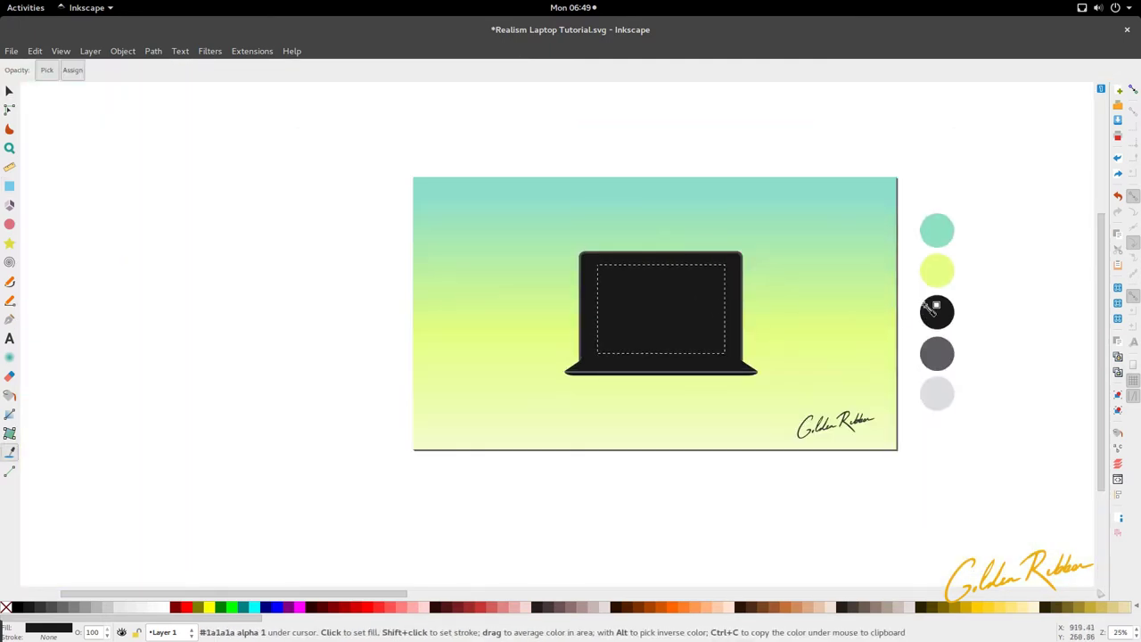
left_click(937, 392)
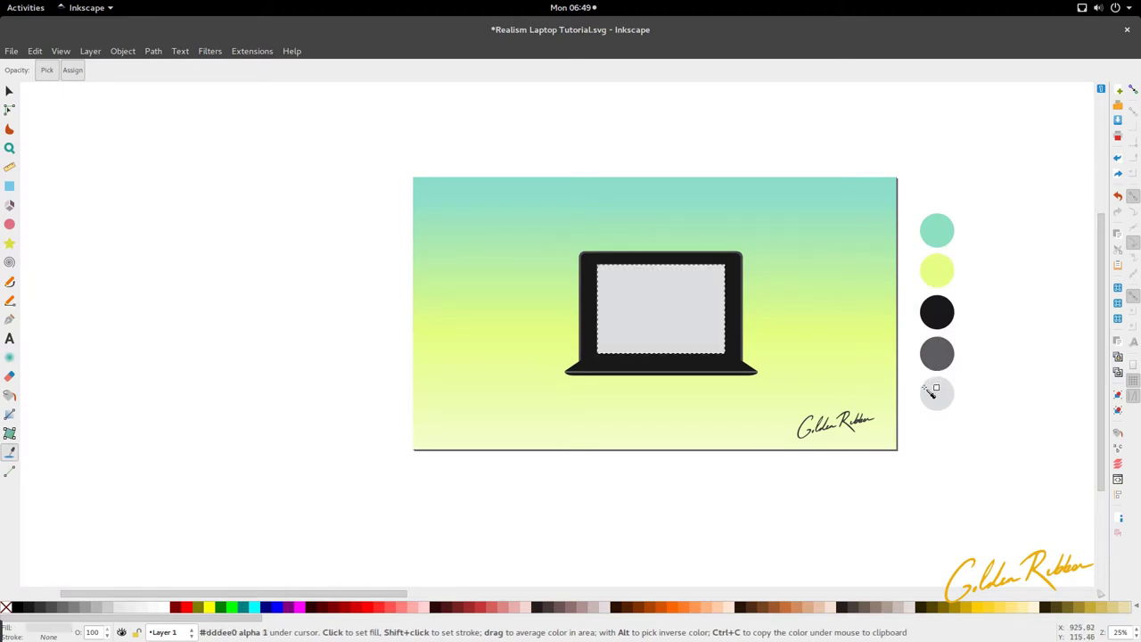
key("s")
scroll(647, 368, "up", 2)
scroll(713, 267, "up", 3)
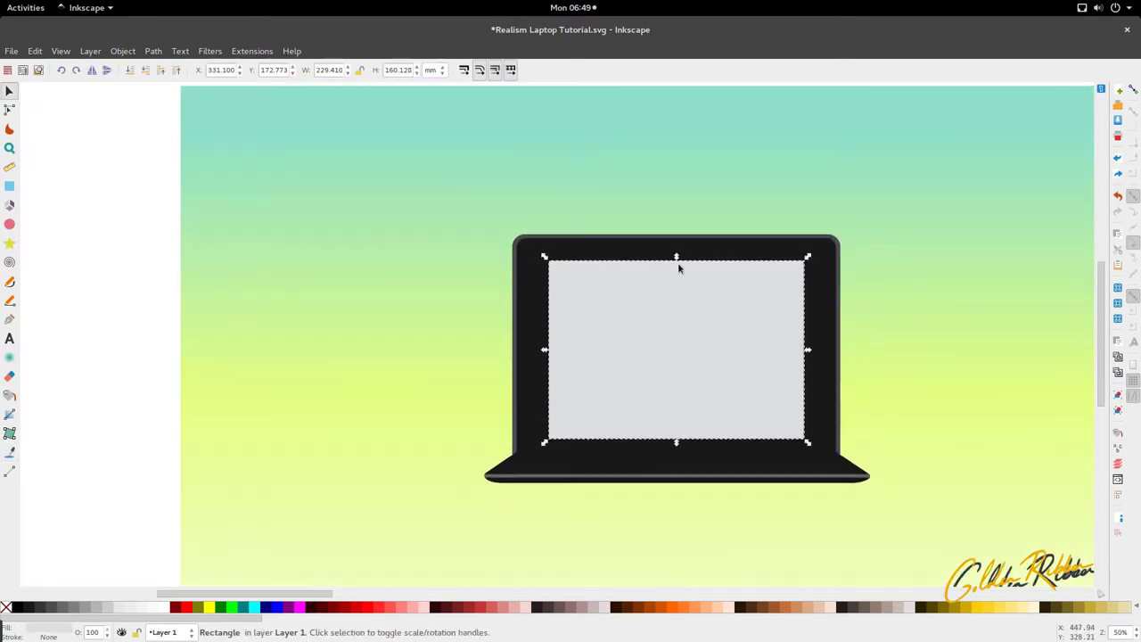
- Fill the inner screen rectangle with the laptop frame's dark grey and enlarge it to about 274.3 by 160.7 mm
key("d")
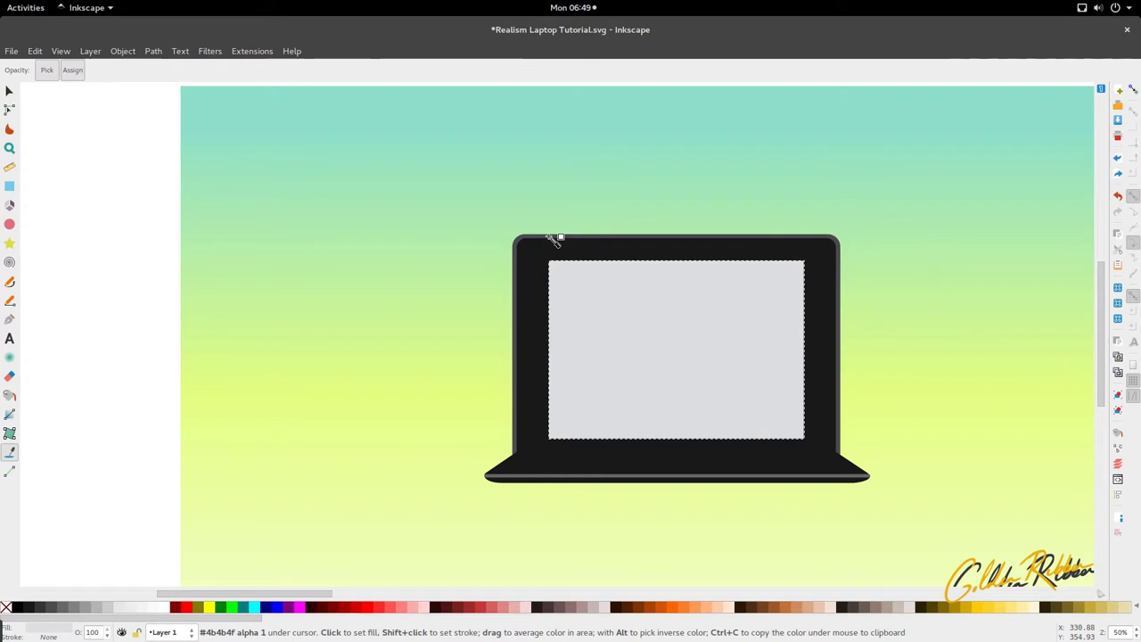
left_click(550, 243)
key("s")
left_click_drag(675, 256, 679, 258)
left_click_drag(808, 350, 835, 359)
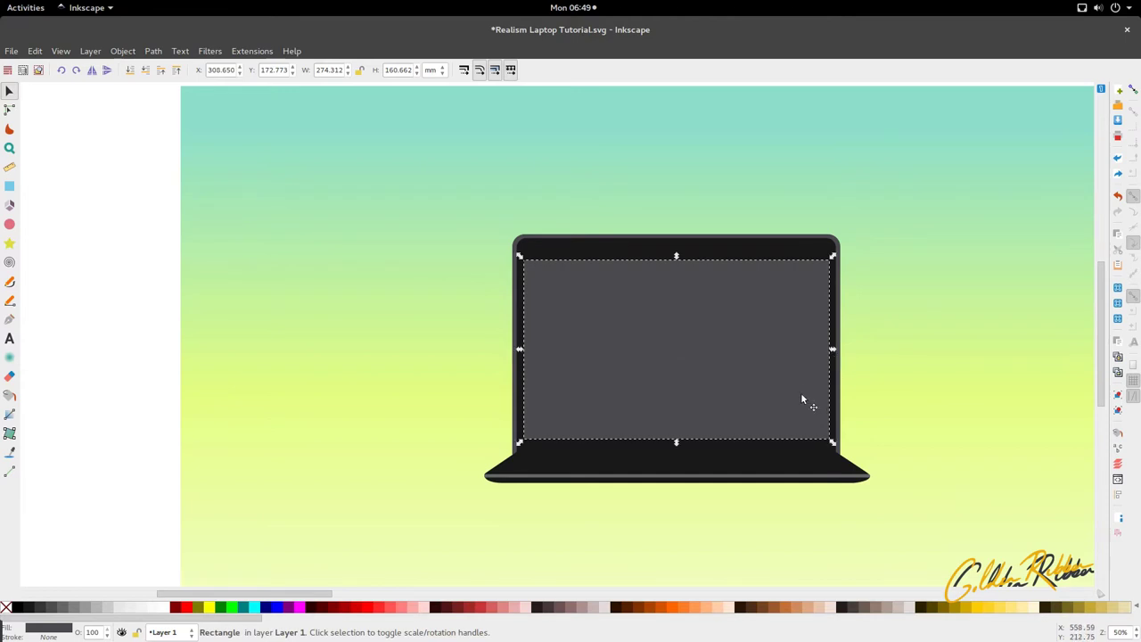
left_click(740, 465)
scroll(707, 391, "down", 3)
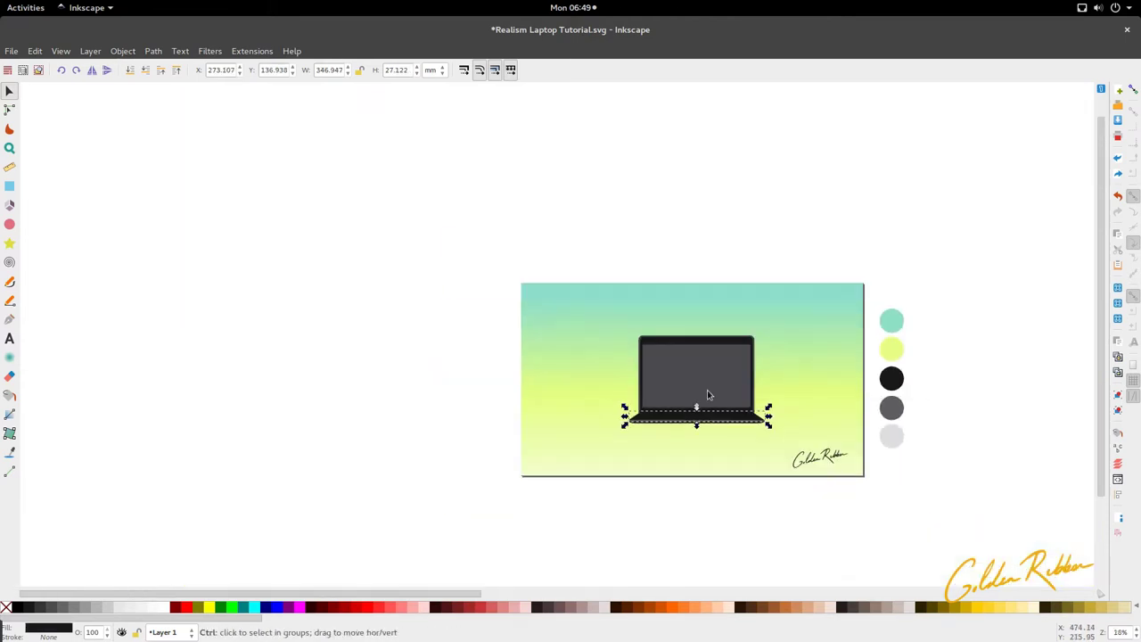
key("Escape")
left_click(718, 410)
left_click(718, 470)
scroll(711, 415, "up", 4)
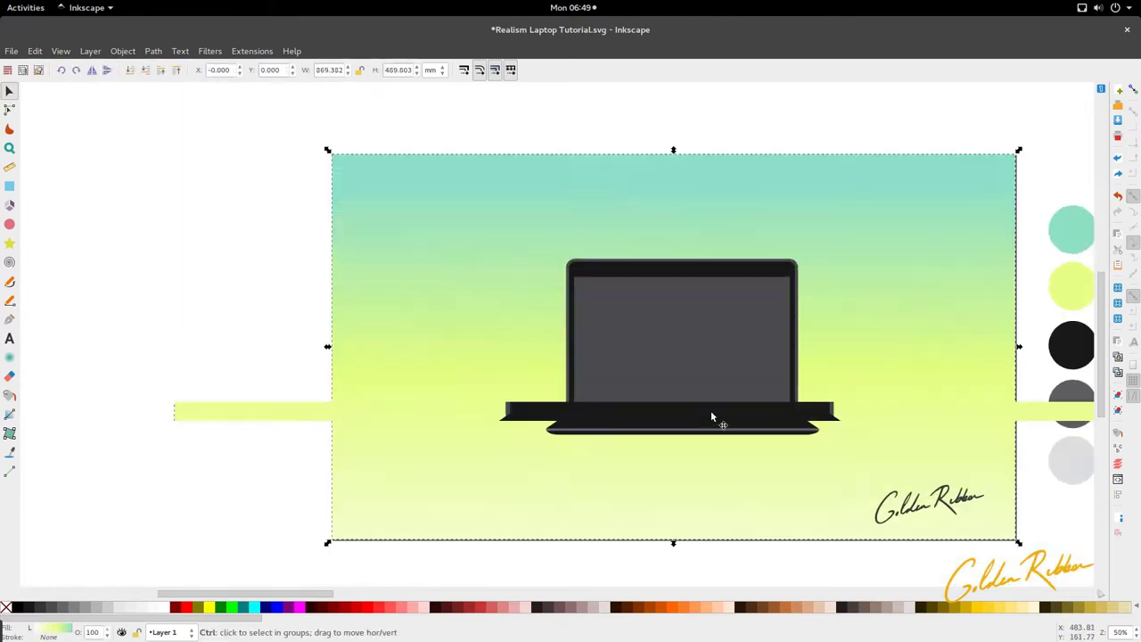
left_click(658, 419)
scroll(658, 420, "up", 1)
scroll(591, 415, "down", 4)
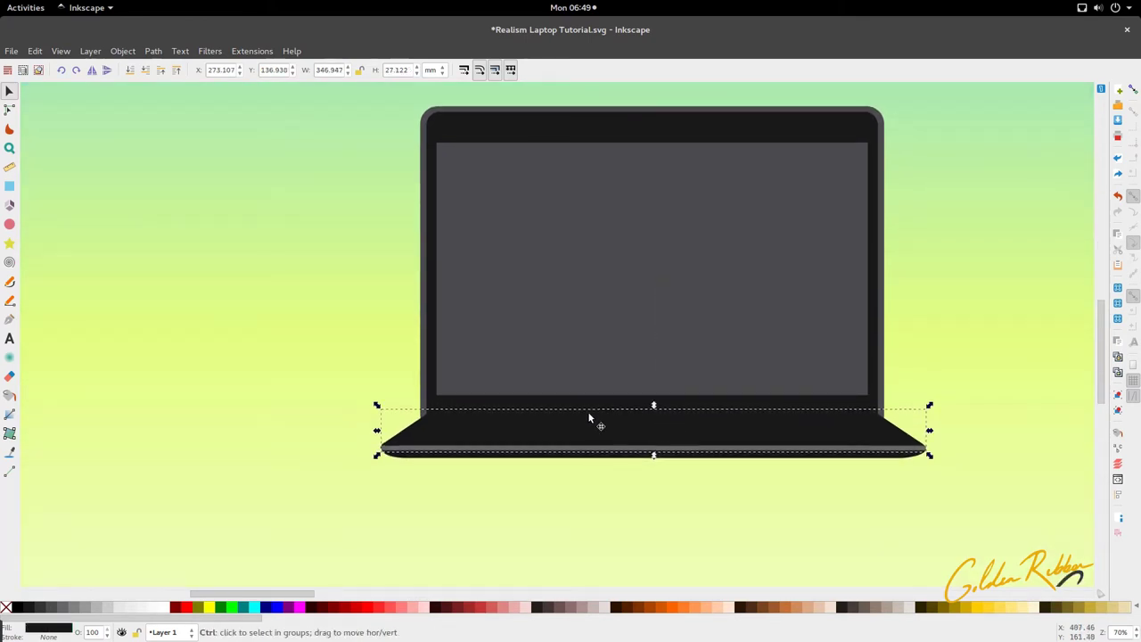
scroll(597, 435, "up", 4)
scroll(597, 435, "up", 3)
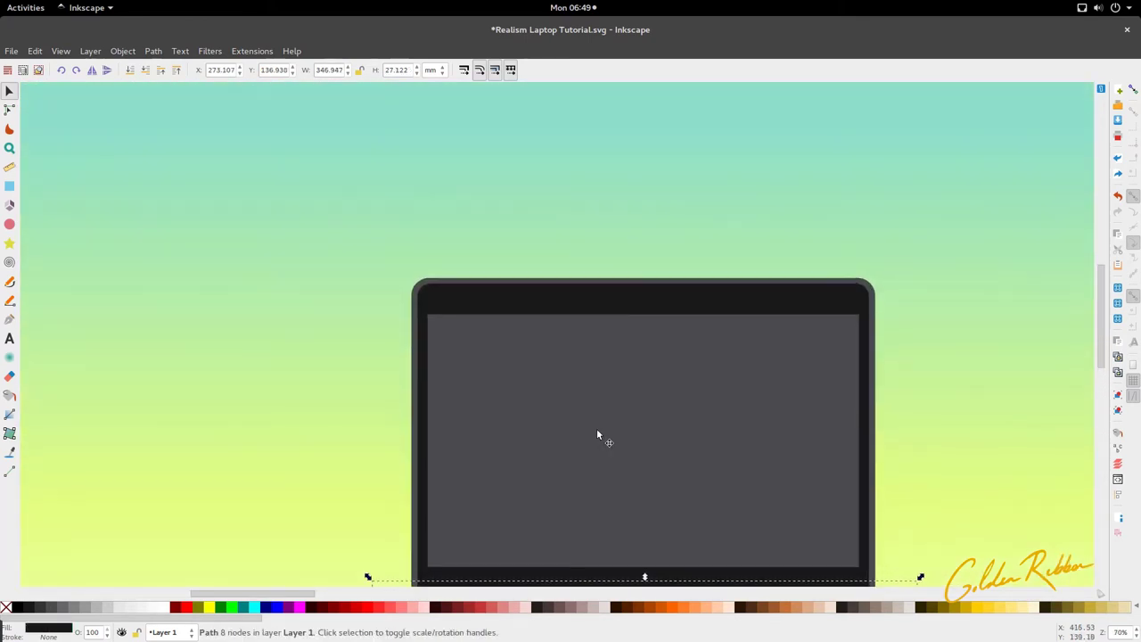
- Draw a dark grey webcam circle about 9.07 mm across in the black bezel above the inner screen
left_click(604, 313)
scroll(684, 286, "up", 2)
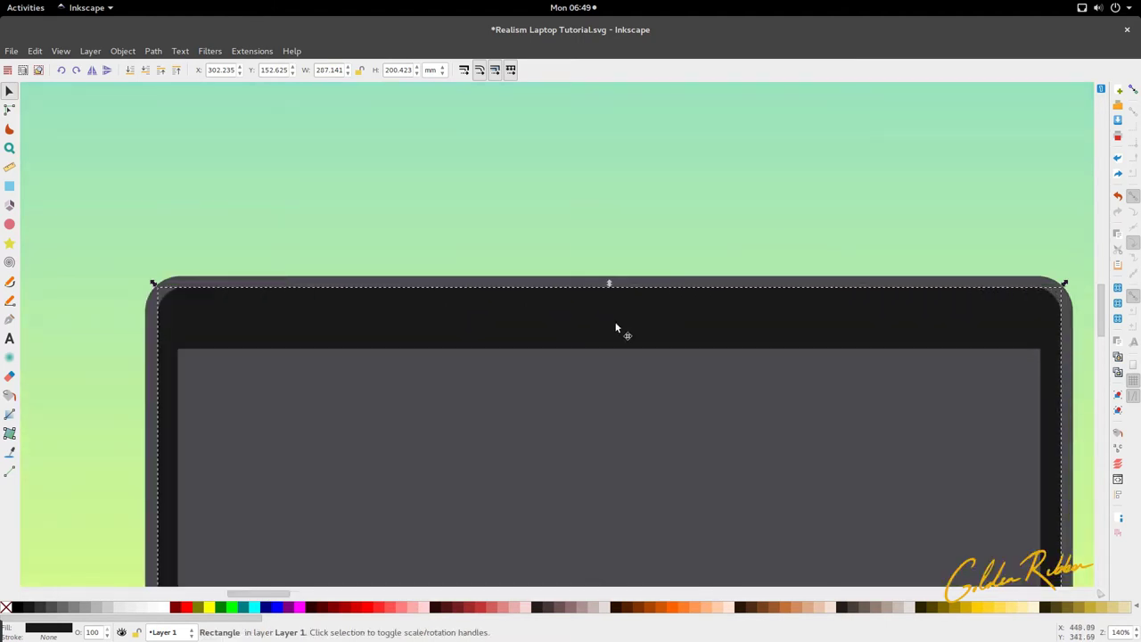
left_click(8, 223)
left_click_drag(611, 301, 649, 333)
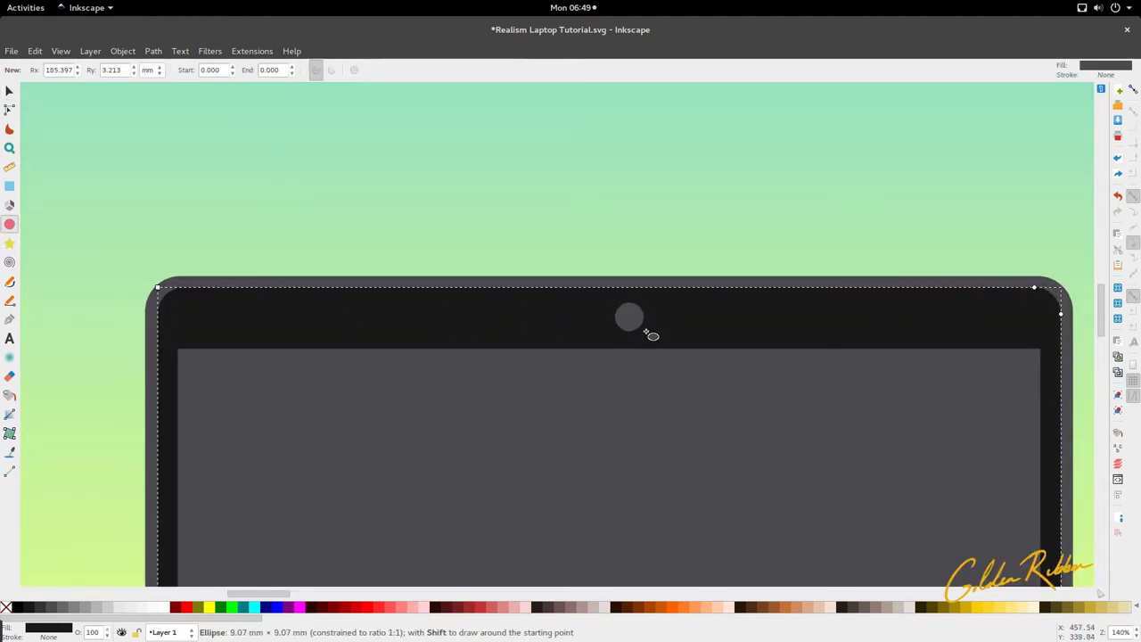
- Duplicate the webcam circle, shrink the copy about its centre to about 4.2 mm and fill it with the bezel's black
key("s")
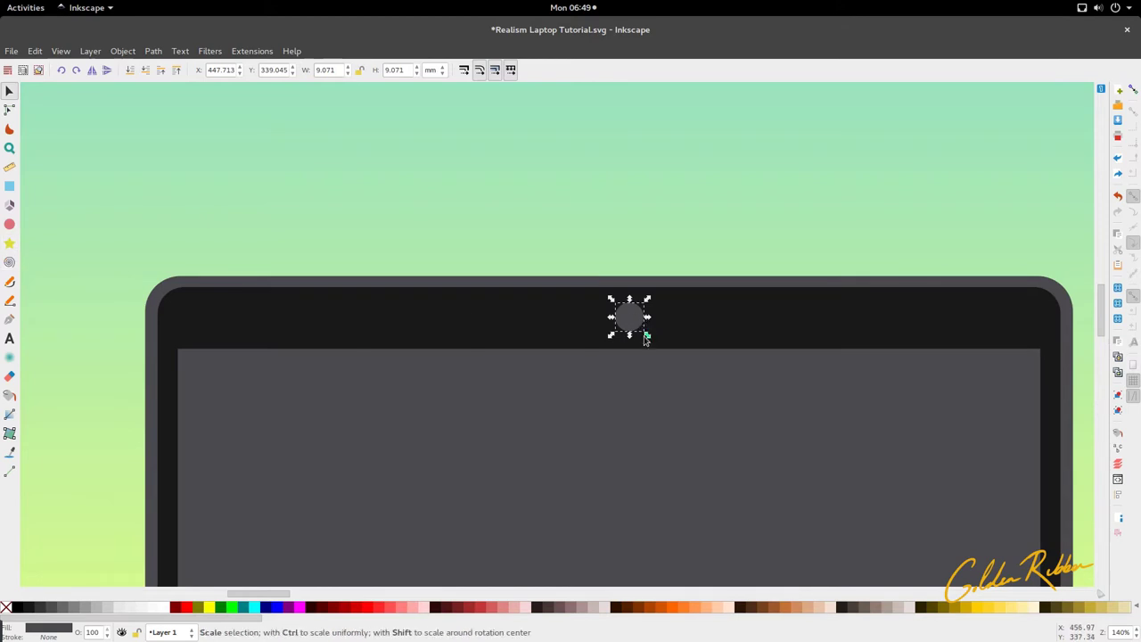
left_click_drag(647, 335, 640, 334)
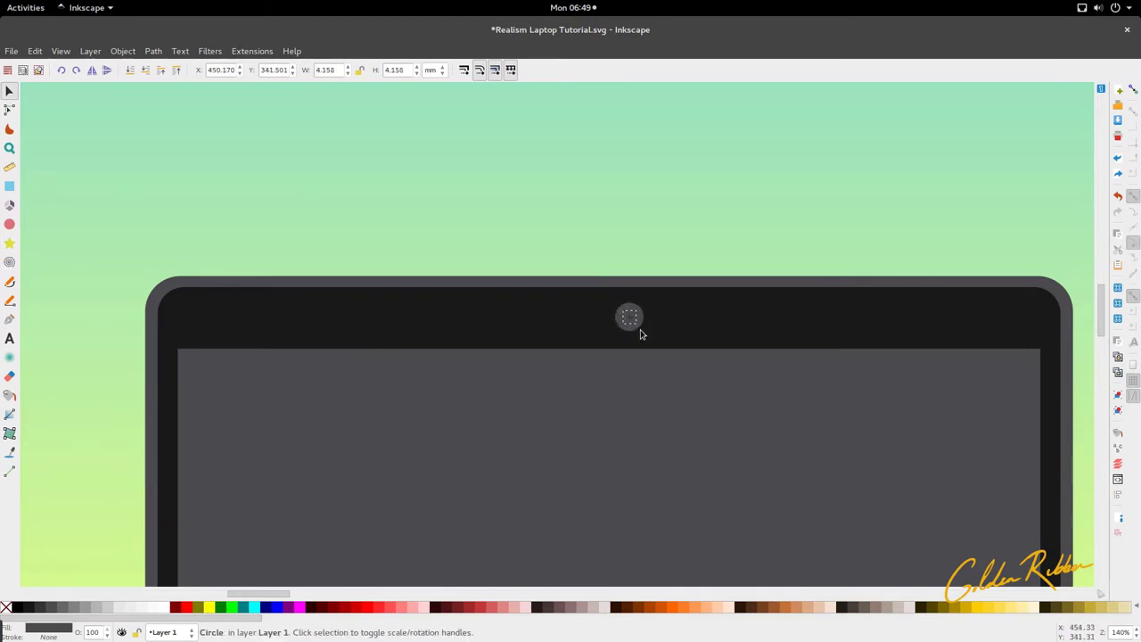
key("d")
left_click(519, 313)
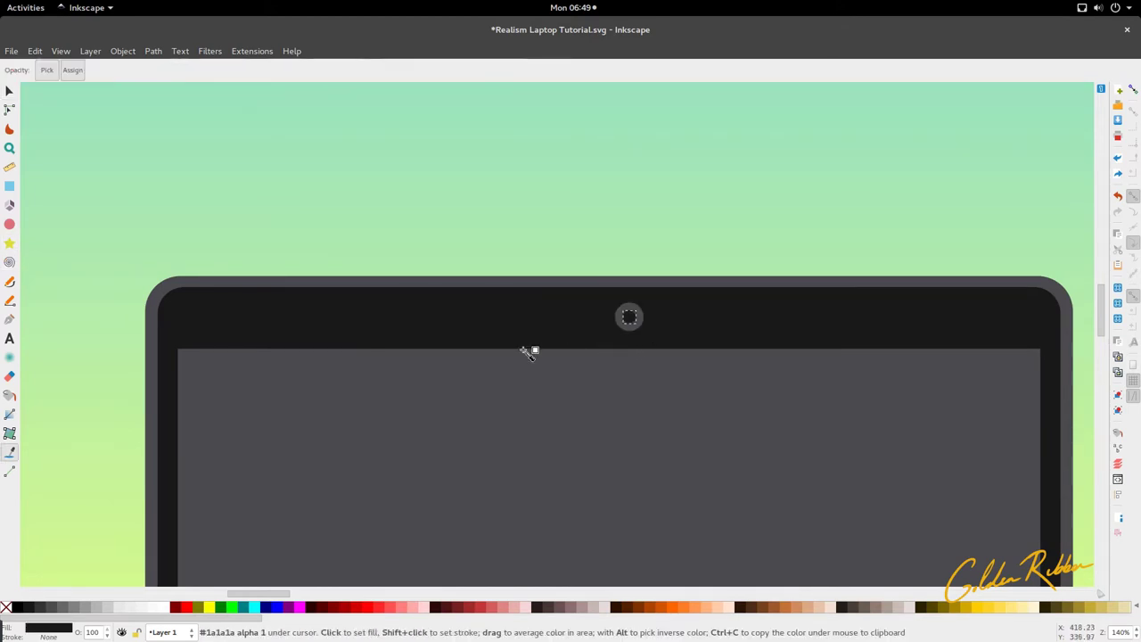
scroll(538, 390, "down", 2)
key("s")
left_click(633, 266)
- Group the two concentric webcam circles
scroll(594, 351, "up", 4)
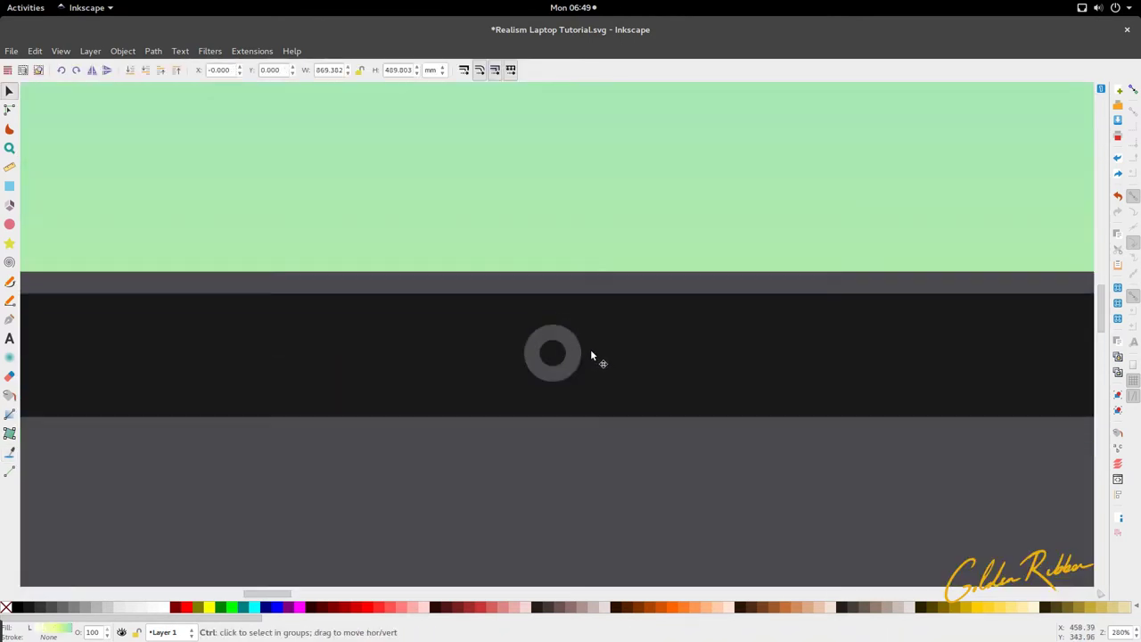
left_click(574, 356)
left_click(562, 361, "shift")
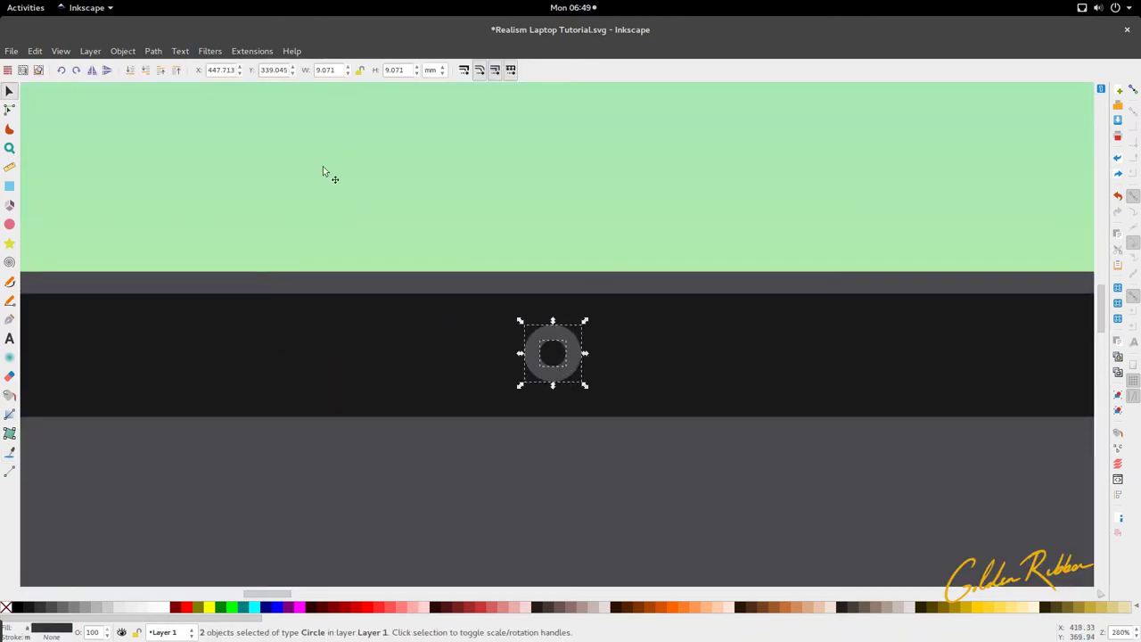
left_click(125, 51)
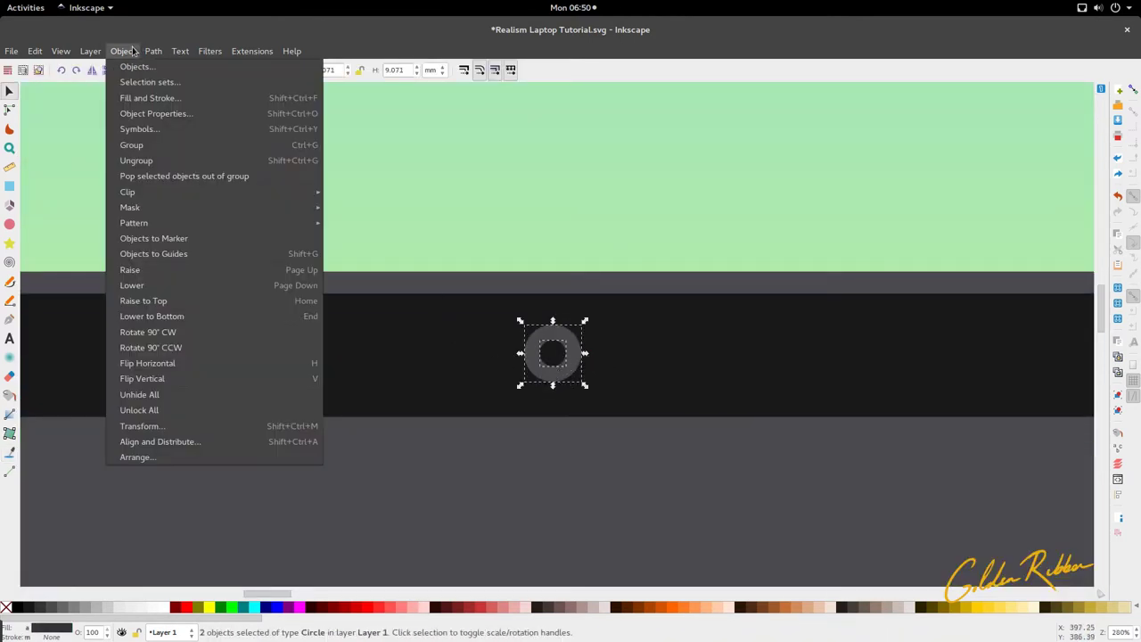
left_click(161, 145)
left_click(363, 324)
scroll(402, 321, "down", 5)
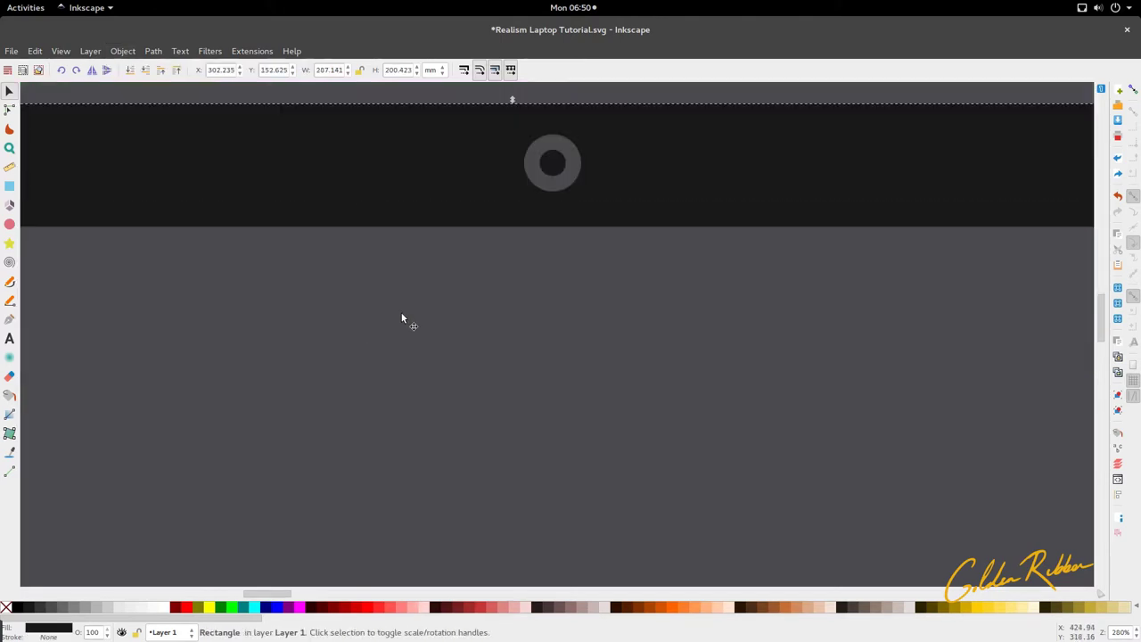
- Centre the webcam group horizontally on the black screen panel with Align and Distribute, relative to the last selected object
scroll(474, 259, "down", 2)
scroll(474, 259, "up", 2)
left_click(502, 318)
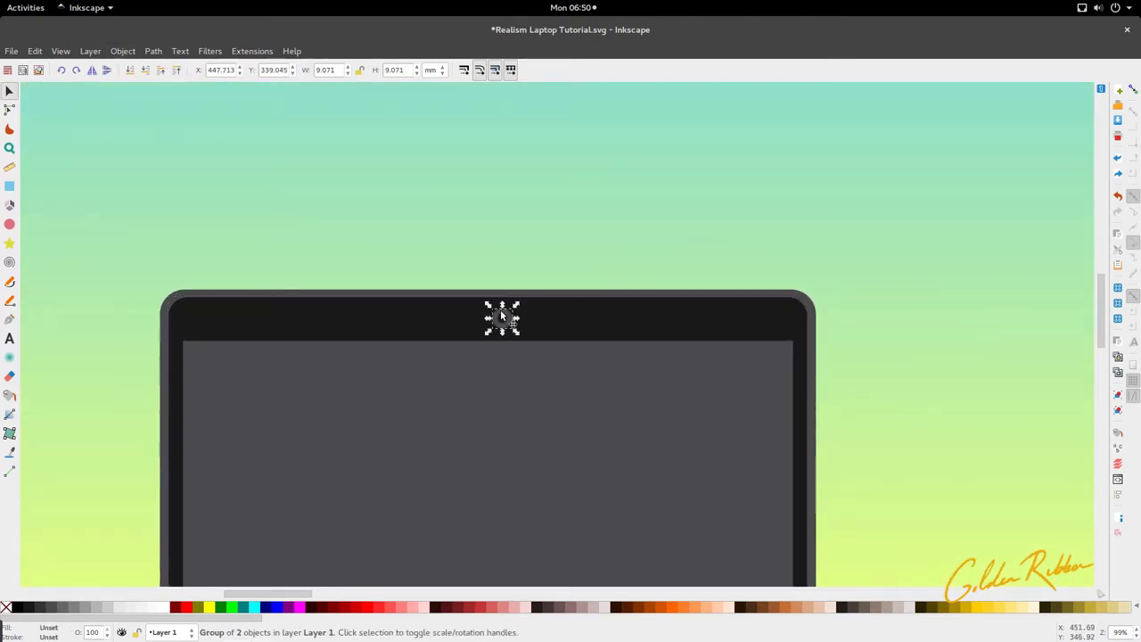
left_click(588, 323, "shift")
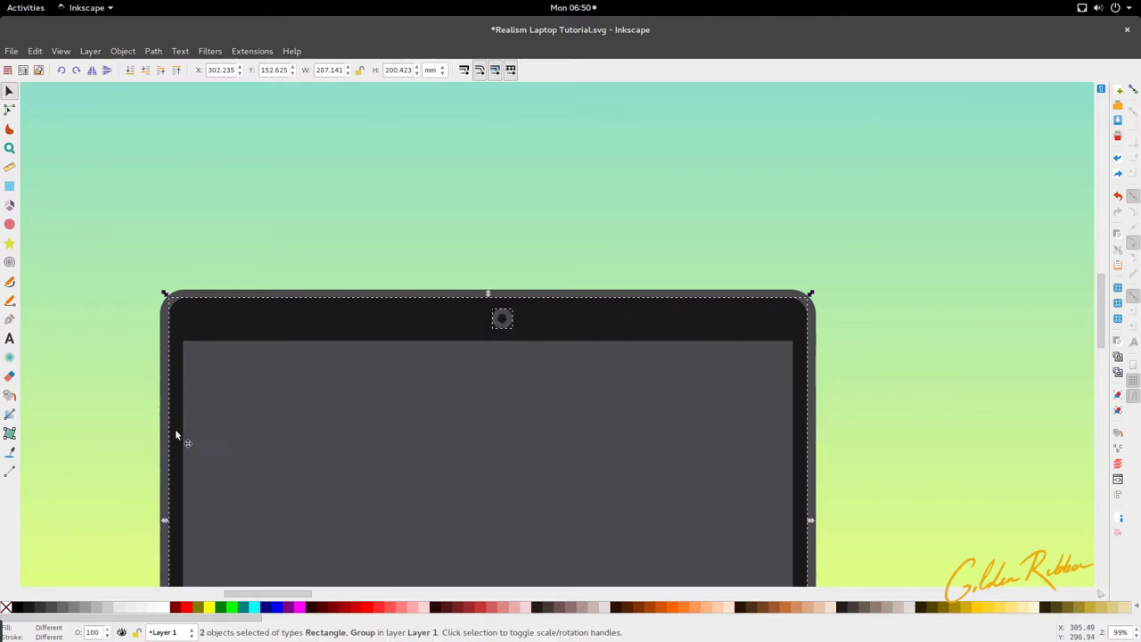
scroll(759, 279, "down", 5)
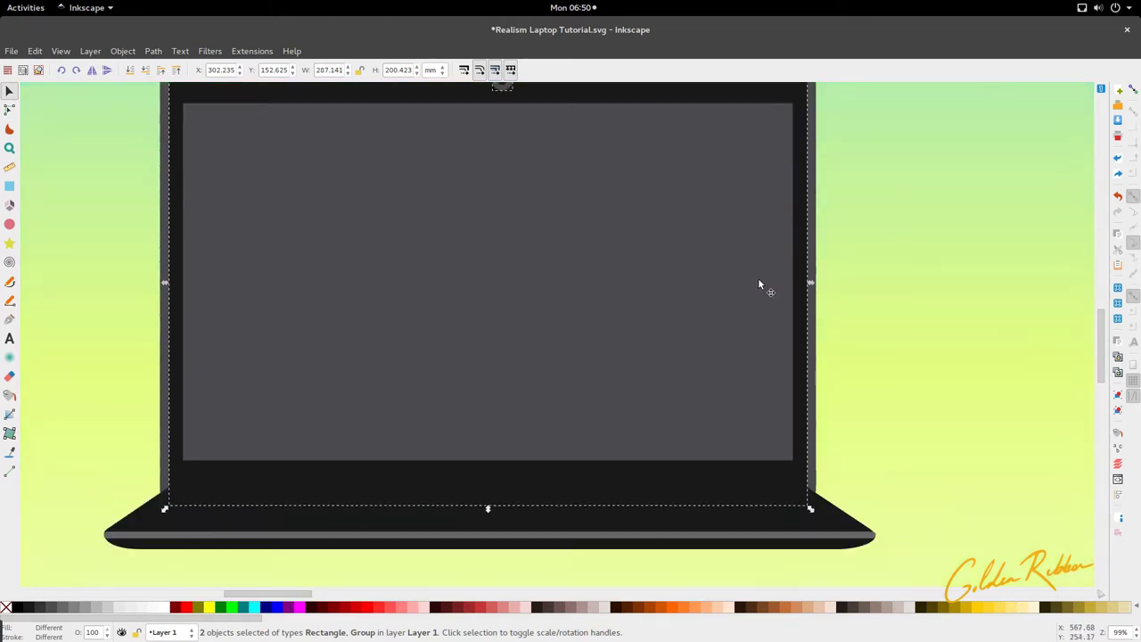
scroll(758, 279, "up", 5)
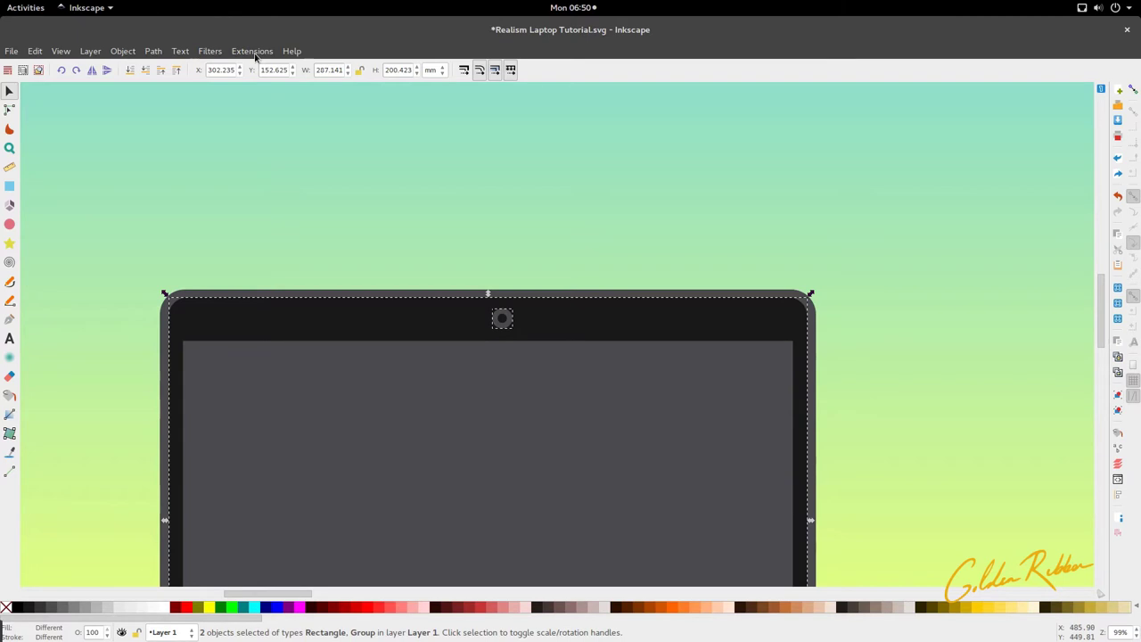
left_click(124, 52)
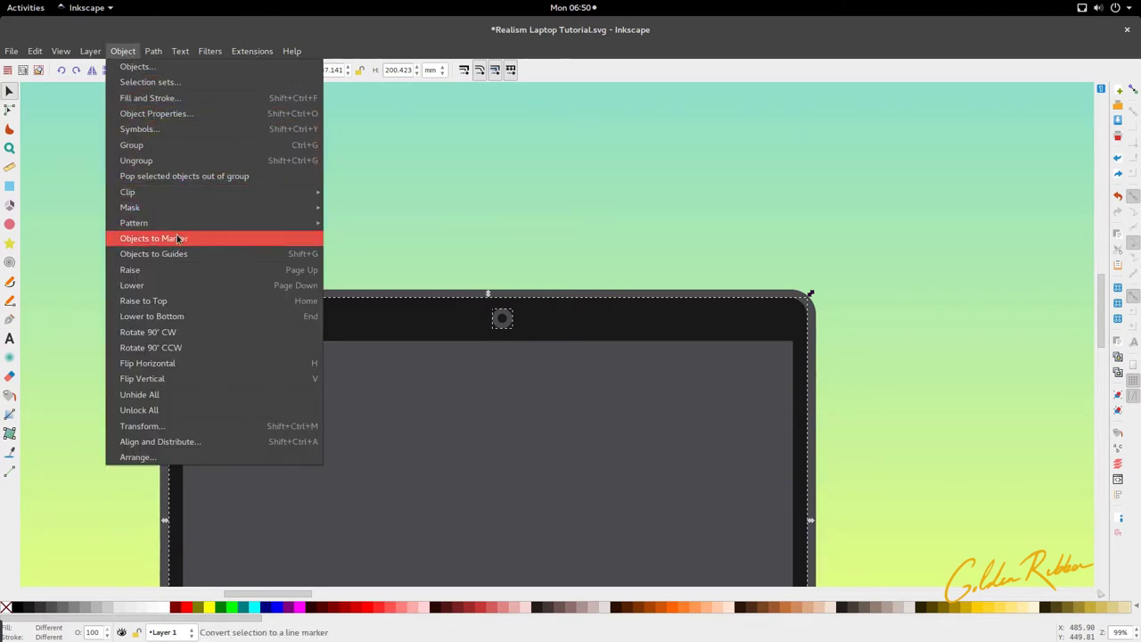
left_click(218, 444)
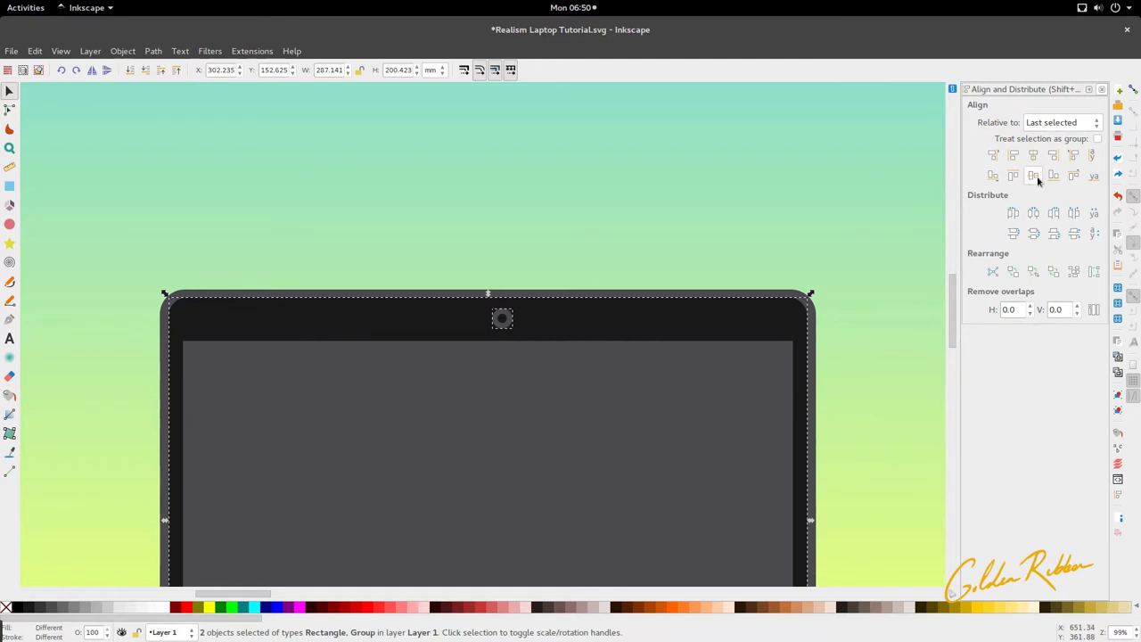
left_click(577, 269)
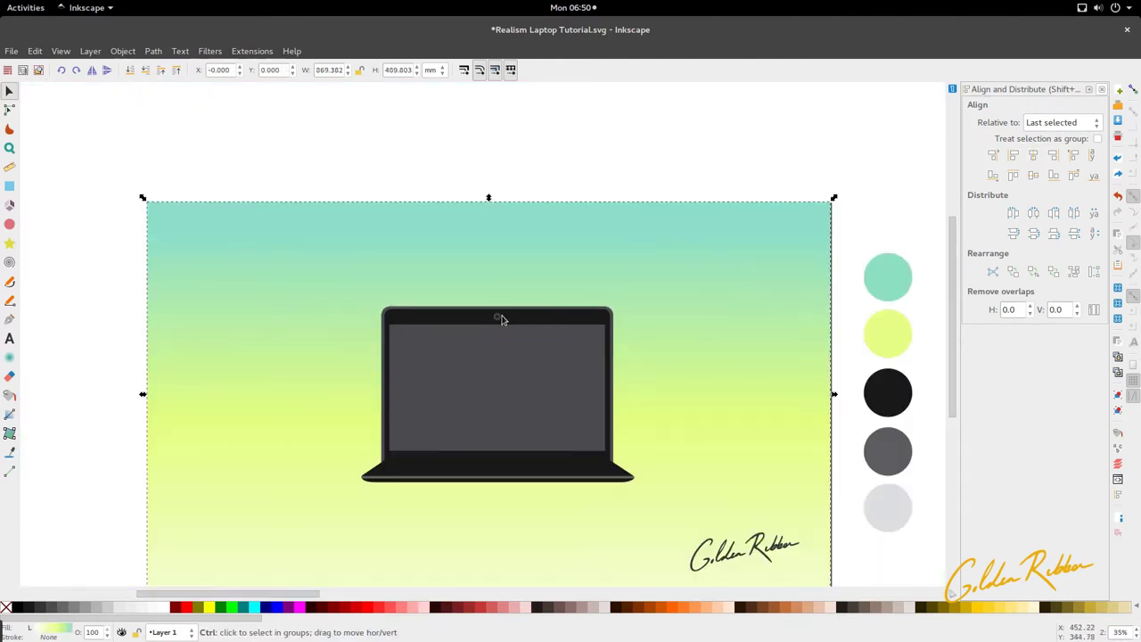
- Shrink the webcam group about its centre to about 5.6 mm across
scroll(499, 321, "down", 3, "ctrl")
scroll(491, 349, "down", 4)
scroll(511, 241, "up", 5, "ctrl")
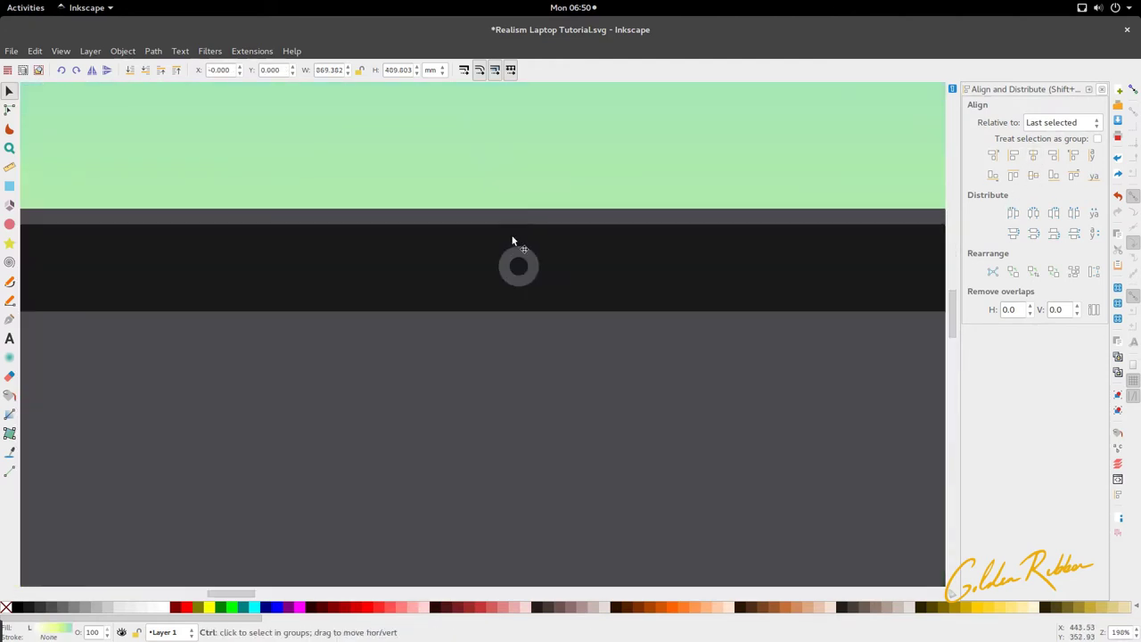
left_click(522, 269)
left_click(535, 288)
scroll(537, 298, "down", 5, "ctrl")
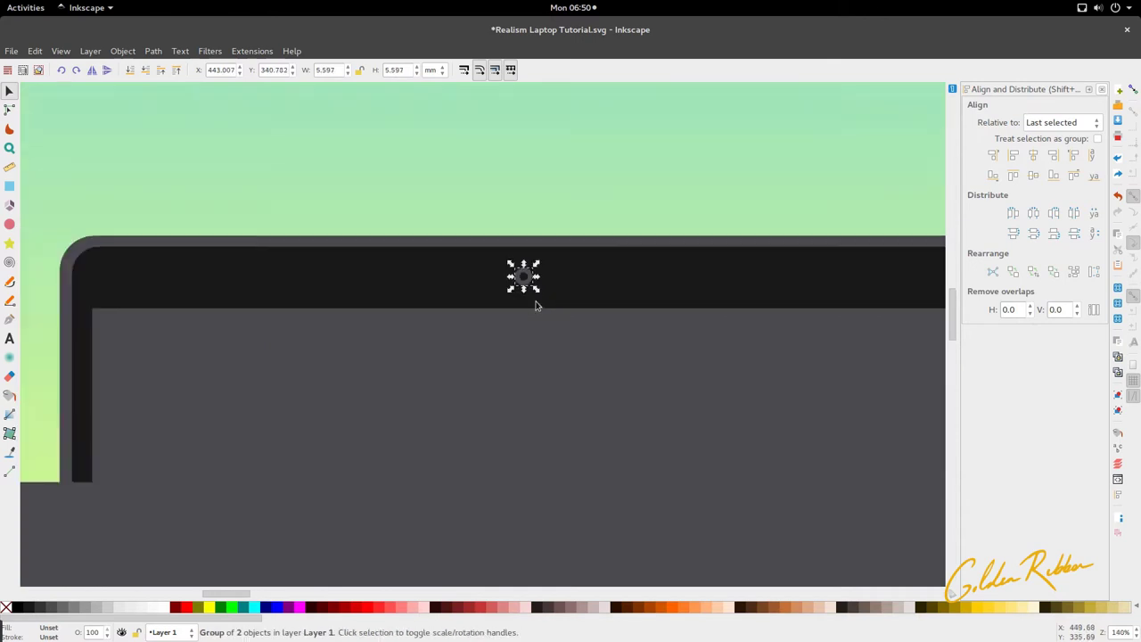
- Examine the laptop's base, inner screen and webcam at several zoom levels
left_click(546, 357)
scroll(546, 357, "down", 5)
left_click(547, 324)
scroll(545, 319, "up", 3)
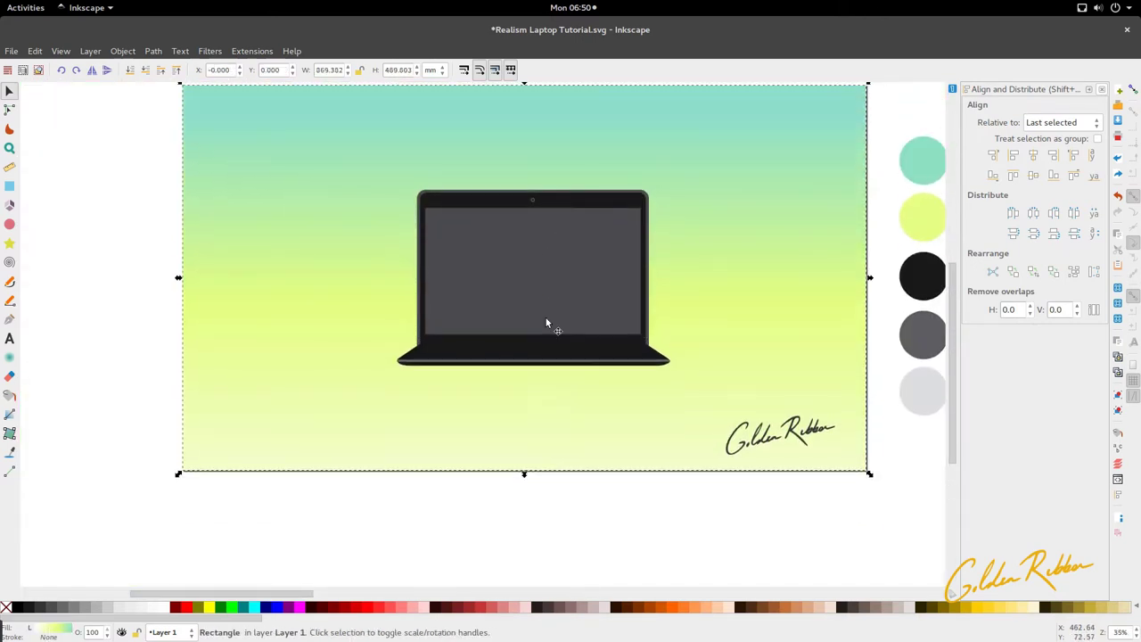
scroll(552, 308, "up", 5, "ctrl")
left_click(543, 372)
key("n")
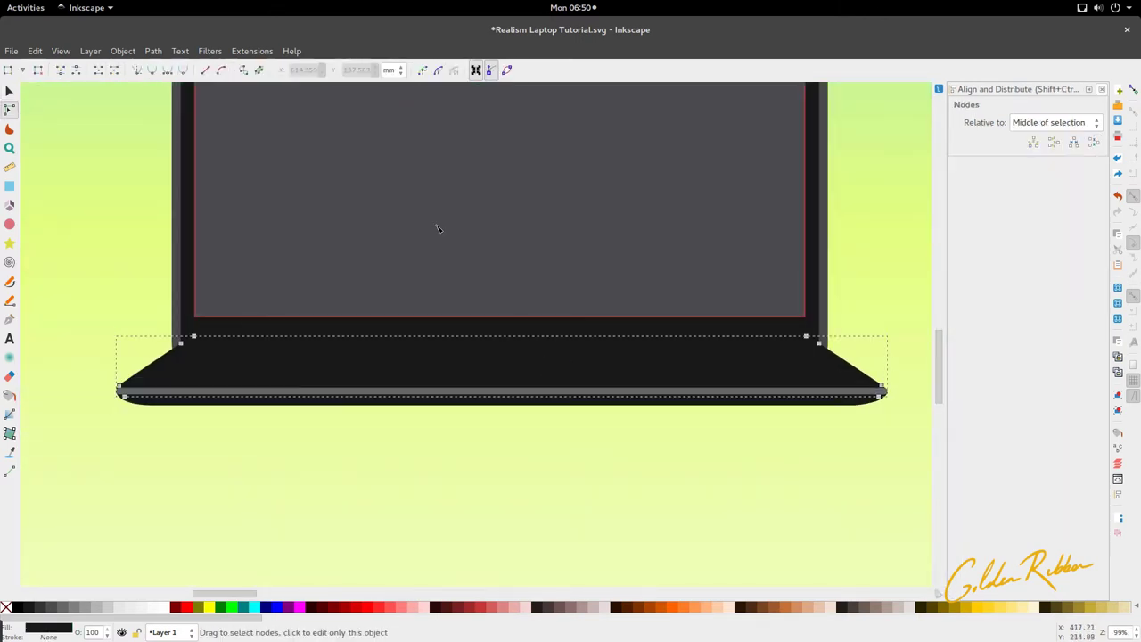
scroll(432, 265, "down", 5, "ctrl")
scroll(433, 294, "up", 3)
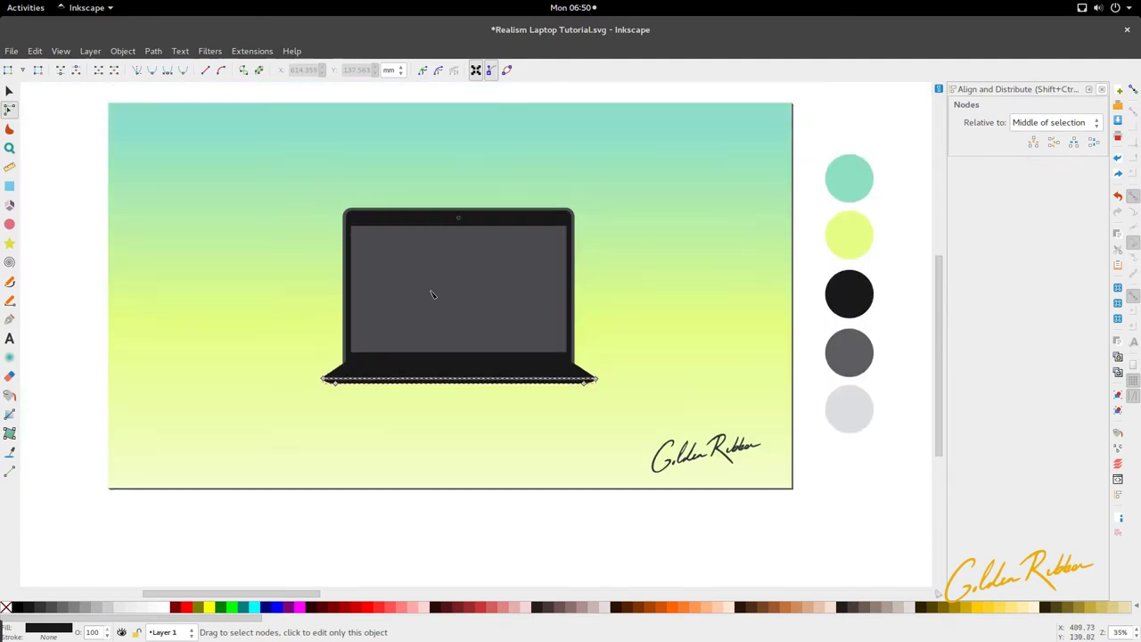
key("s")
double_click(431, 292)
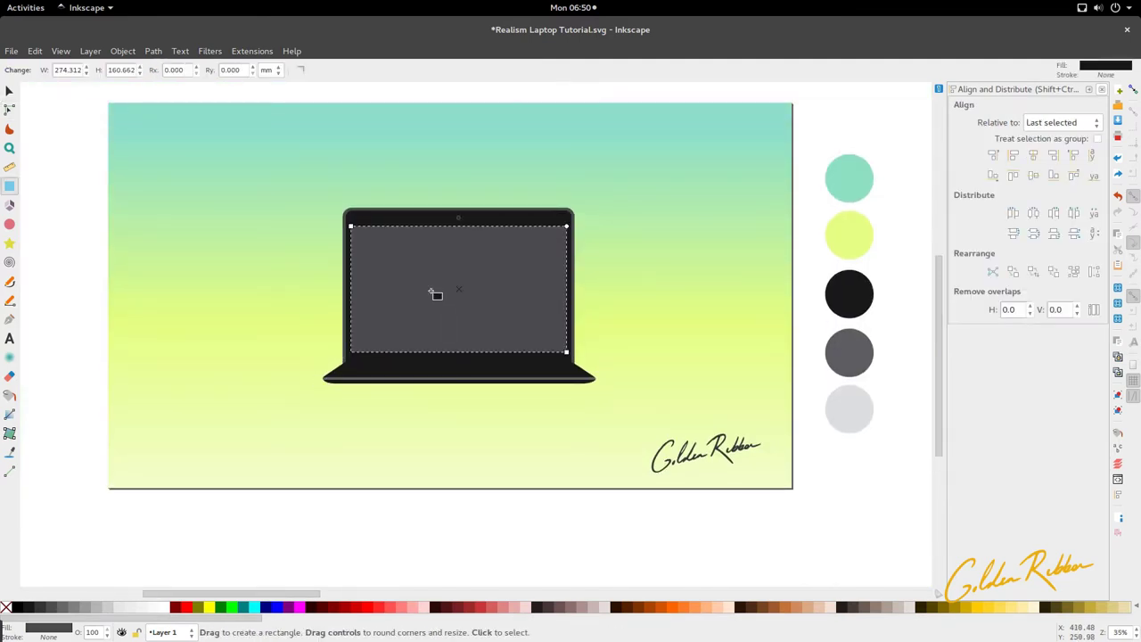
scroll(401, 342, "up", 3, "ctrl")
key("s")
left_click(381, 398)
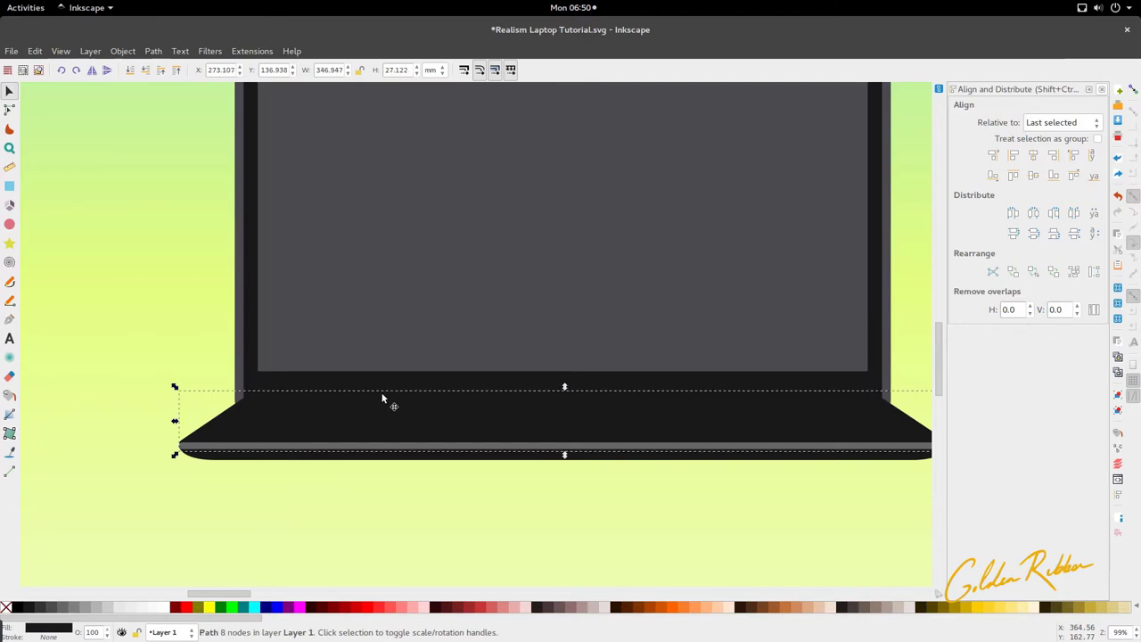
scroll(388, 382, "down", 2, "ctrl")
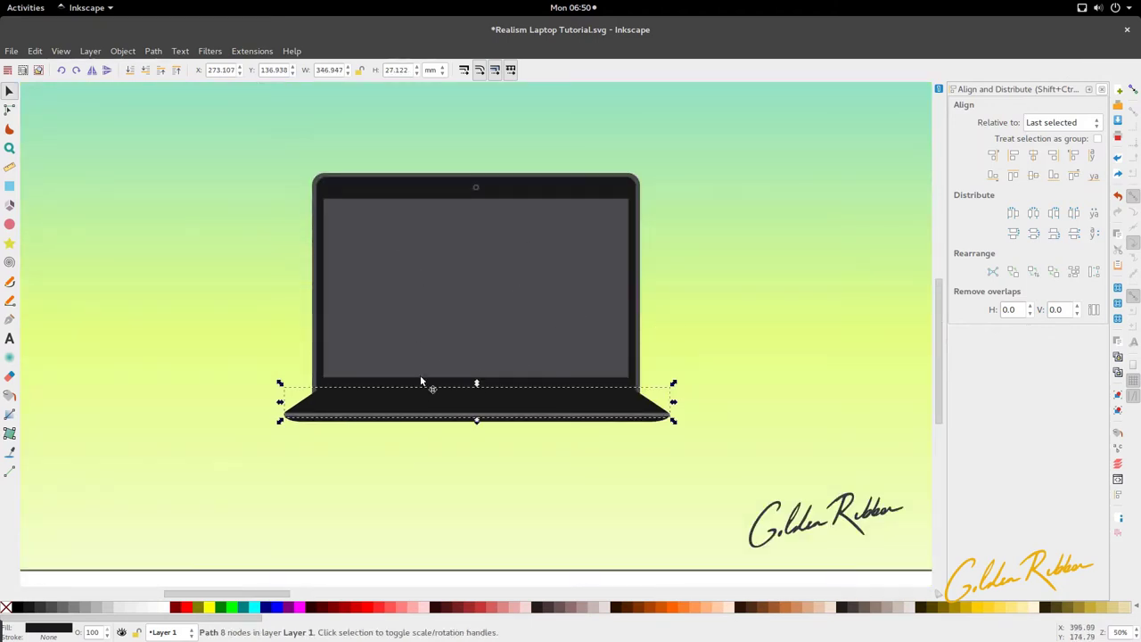
scroll(418, 403, "up", 1, "ctrl")
scroll(416, 403, "up", 3)
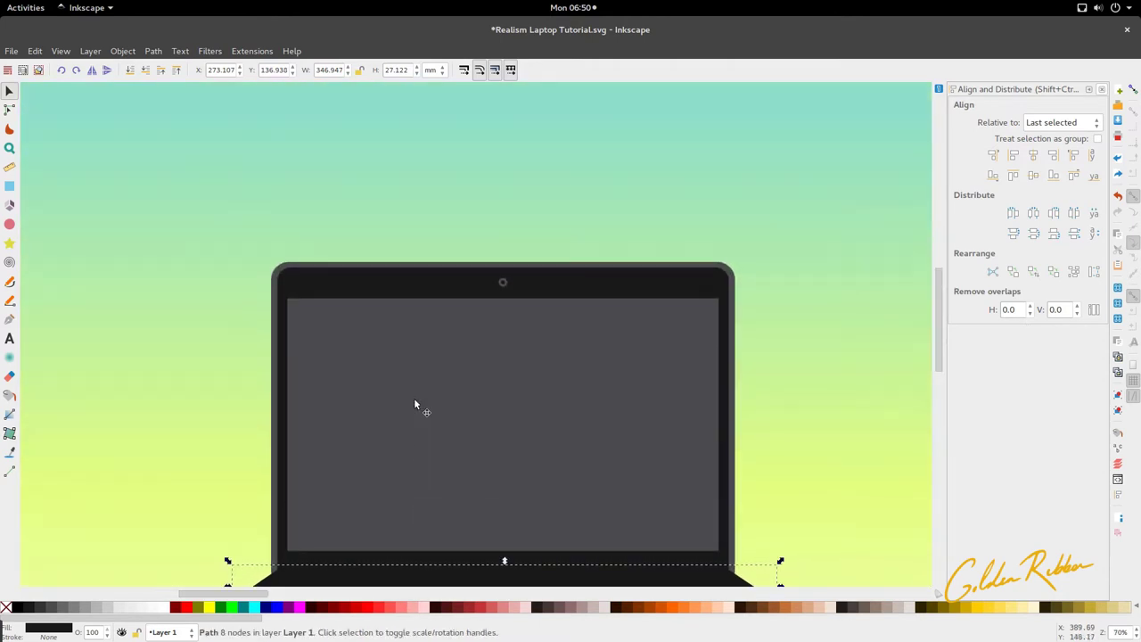
- Duplicate the black screen panel, bring the copy to the front above the inner screen and webcam, and inset its path
left_click(569, 291)
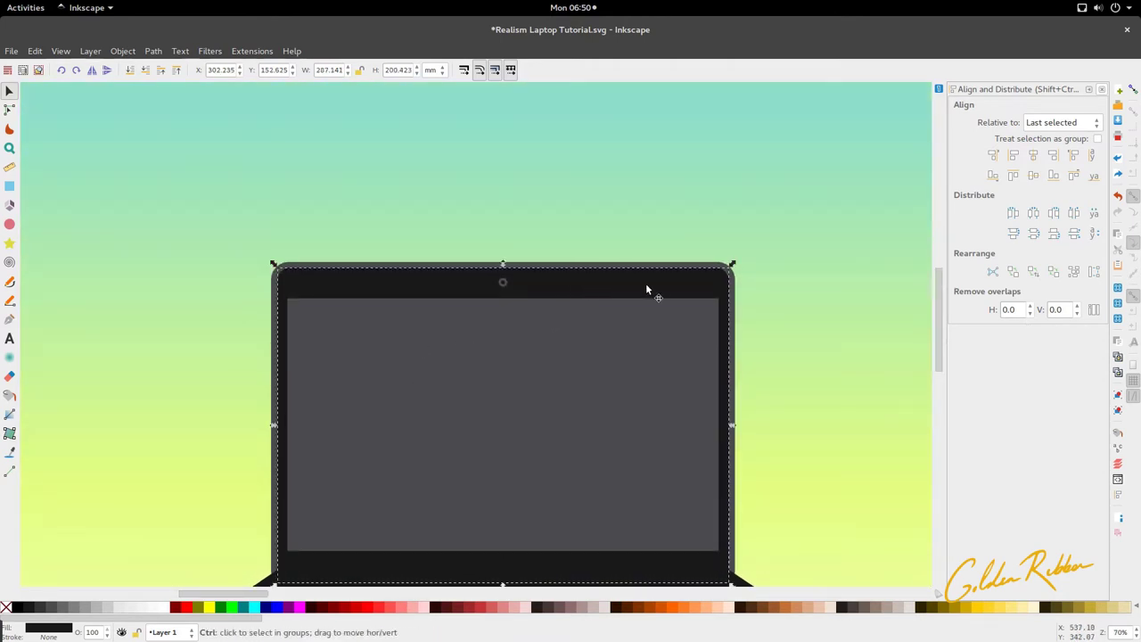
scroll(562, 264, "down", 3, "ctrl")
scroll(563, 264, "up", 3, "ctrl")
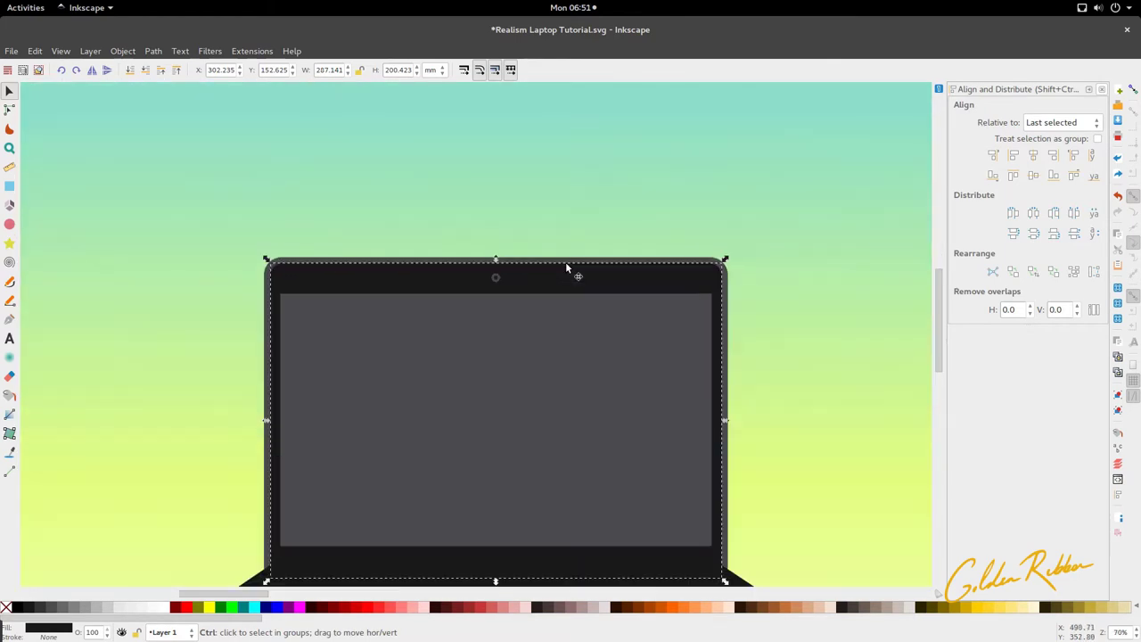
key("Home")
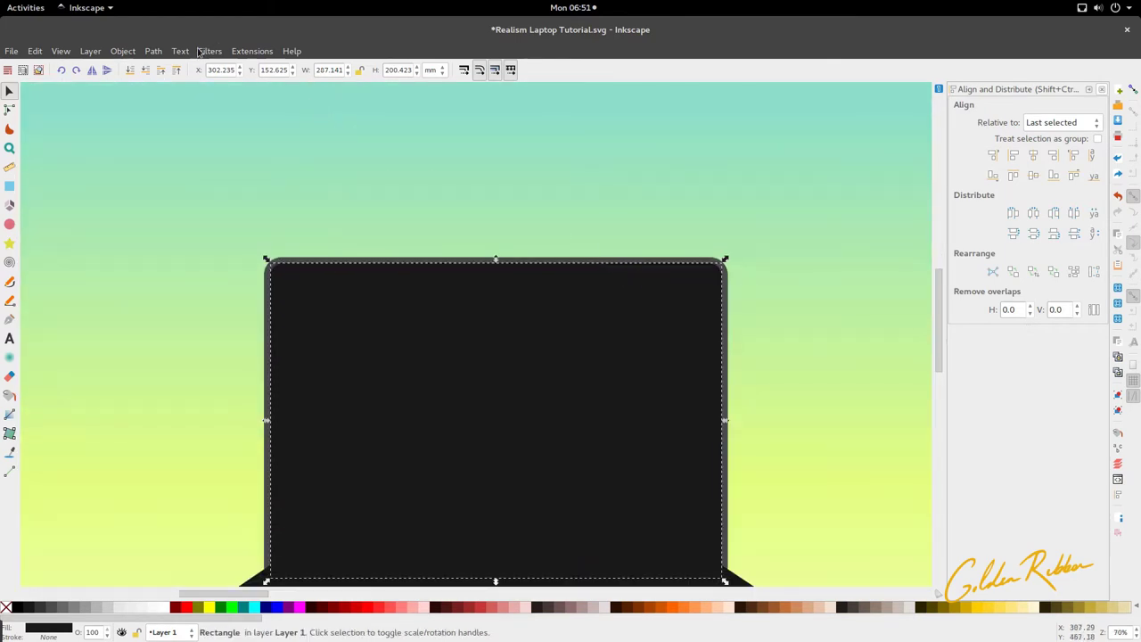
left_click(153, 52)
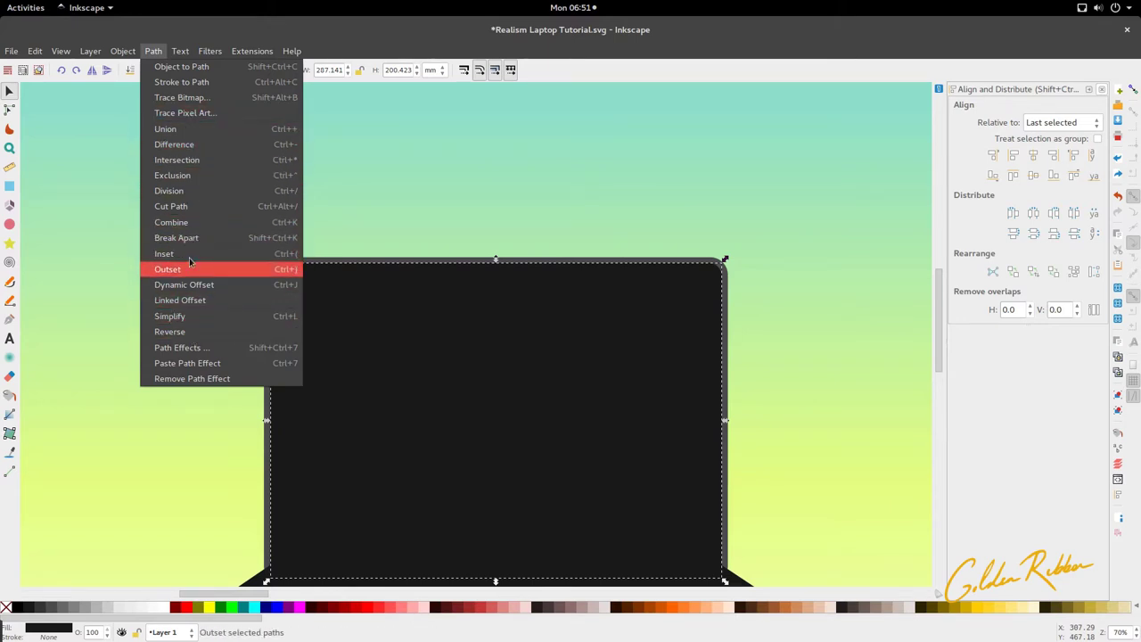
left_click(217, 256)
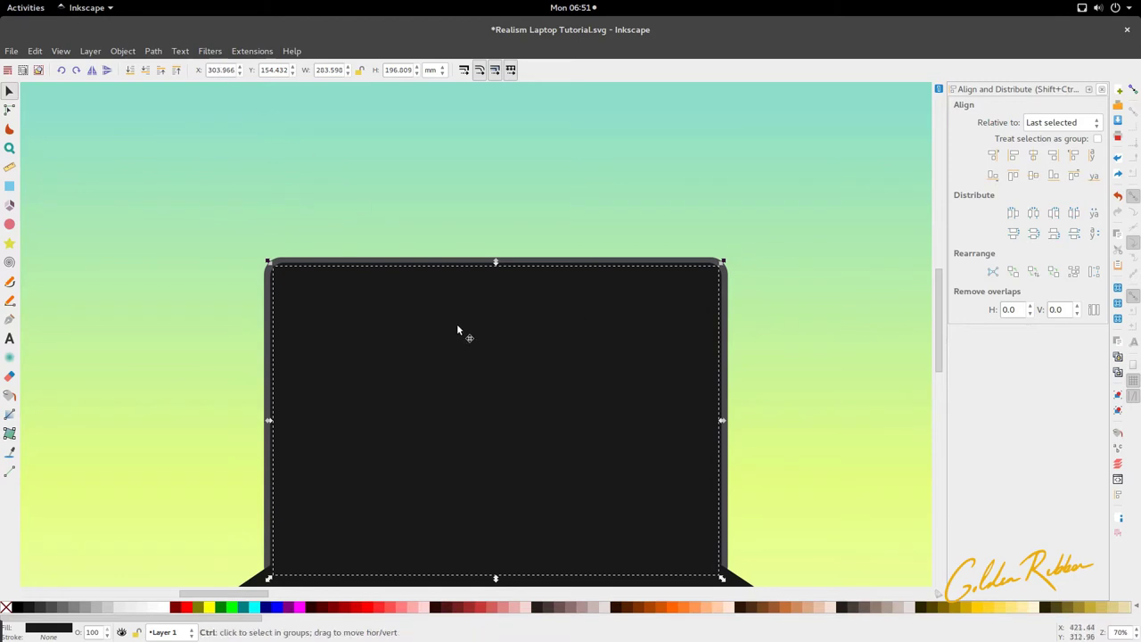
- Fill the inset copy of the screen panel with white
scroll(458, 325, "down", 2)
key("d")
scroll(509, 299, "up", 1)
scroll(548, 318, "down", 2)
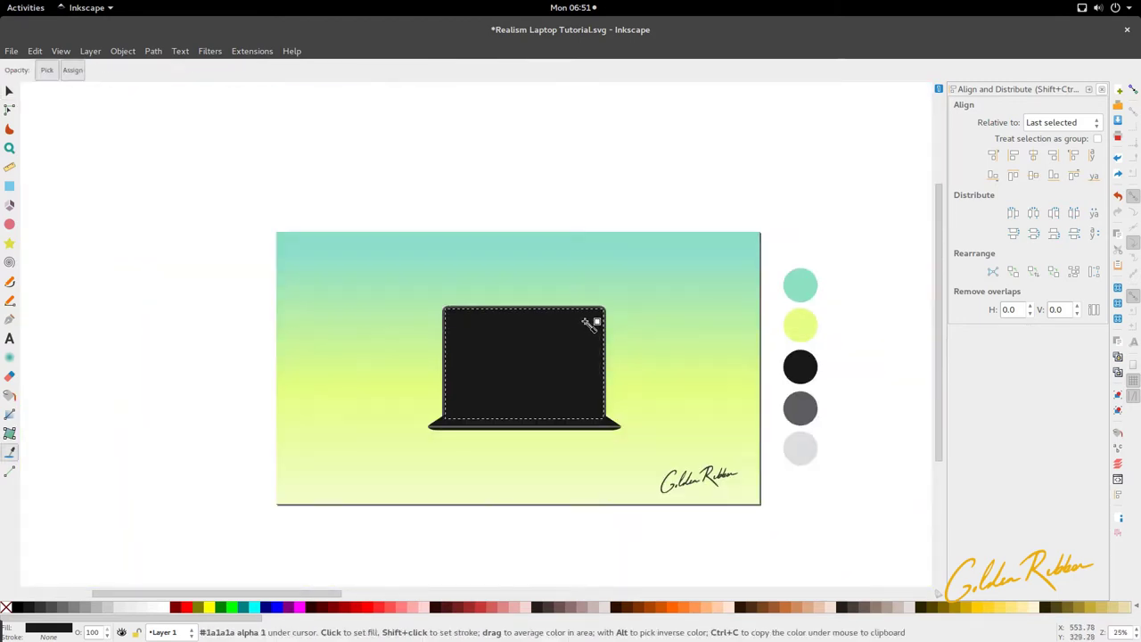
left_click(164, 609)
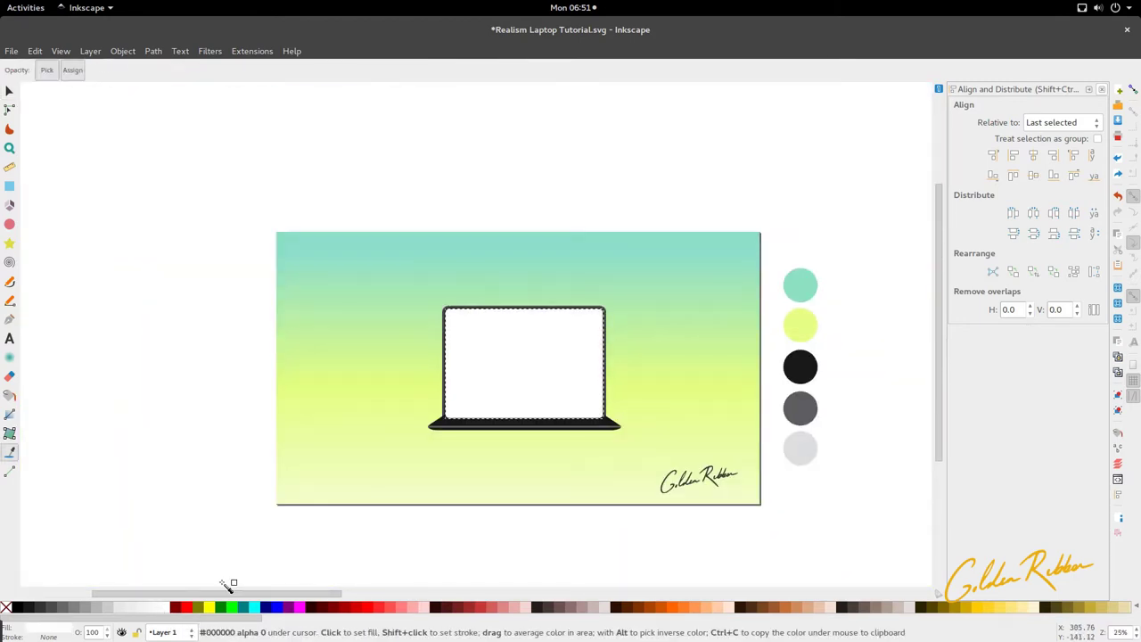
key("ctrl+z")
key("ctrl+z")
scroll(593, 377, "up", 4)
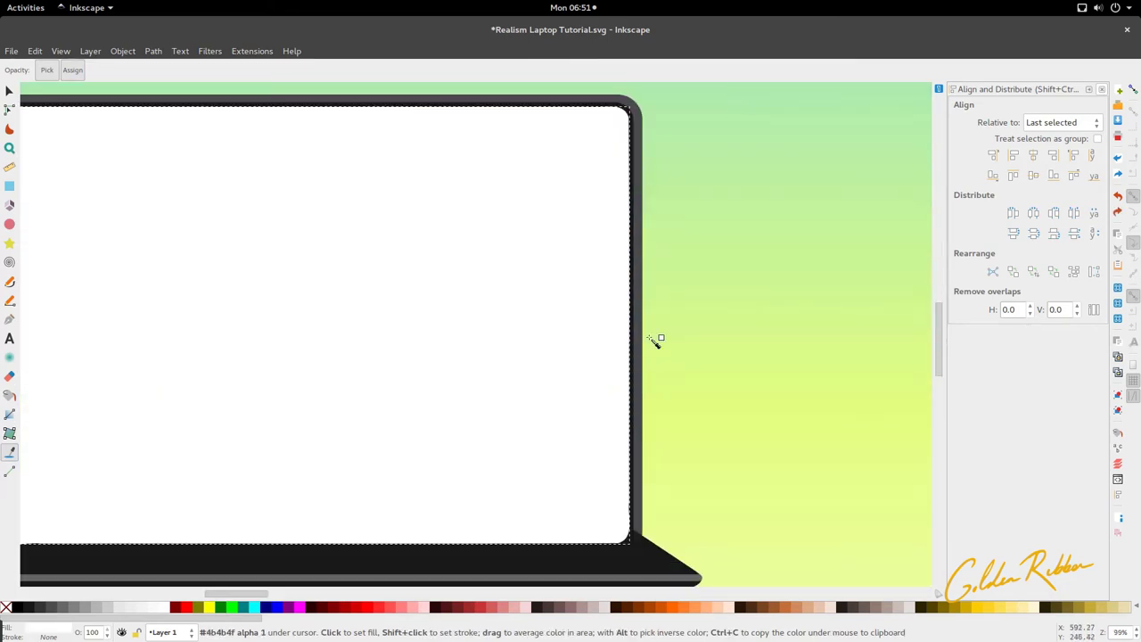
- Straighten both curve handles at the white panel's upper-right corner and move the corner's side-edge node lower
key("s")
left_click(663, 319)
scroll(629, 277, "down", 4)
scroll(624, 203, "up", 10)
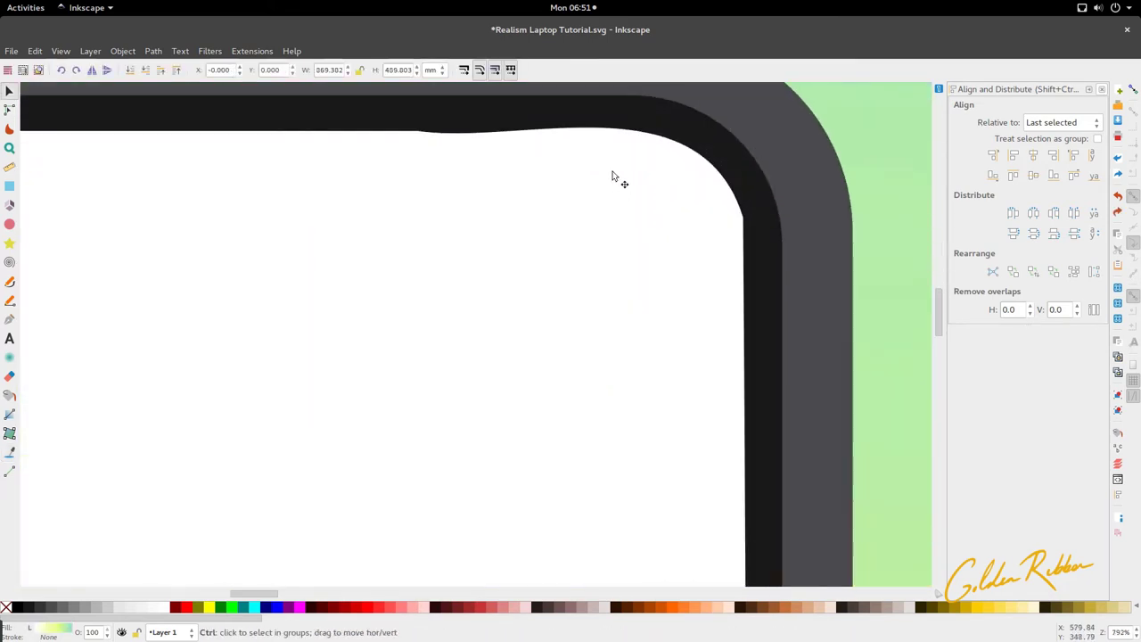
left_click(497, 319)
key("n")
left_click(419, 273)
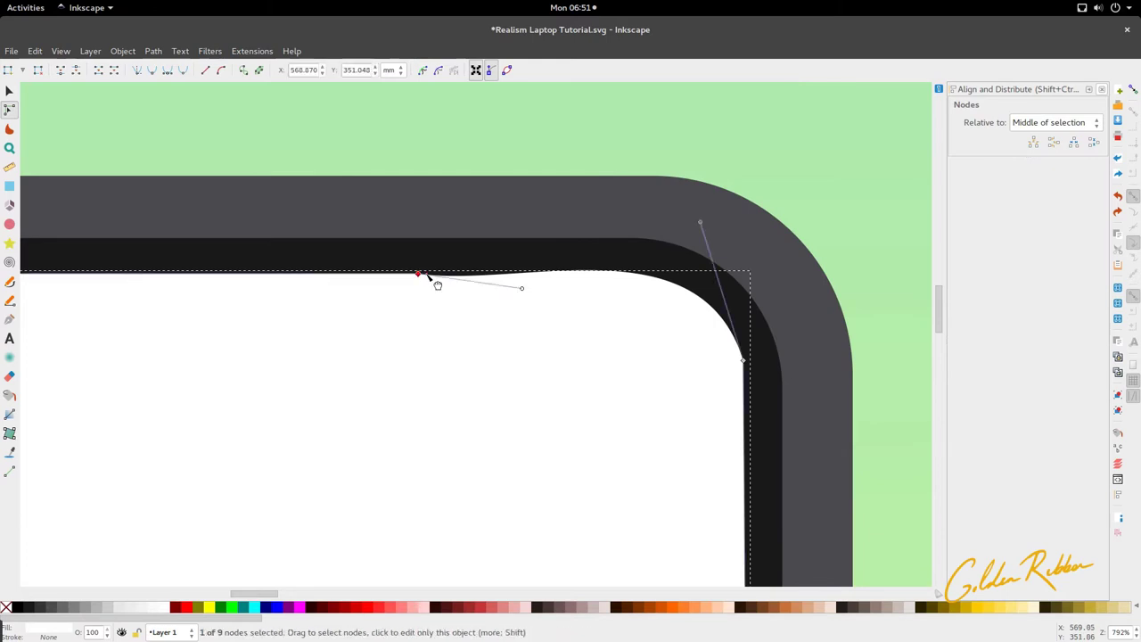
left_click_drag(522, 288, 522, 273)
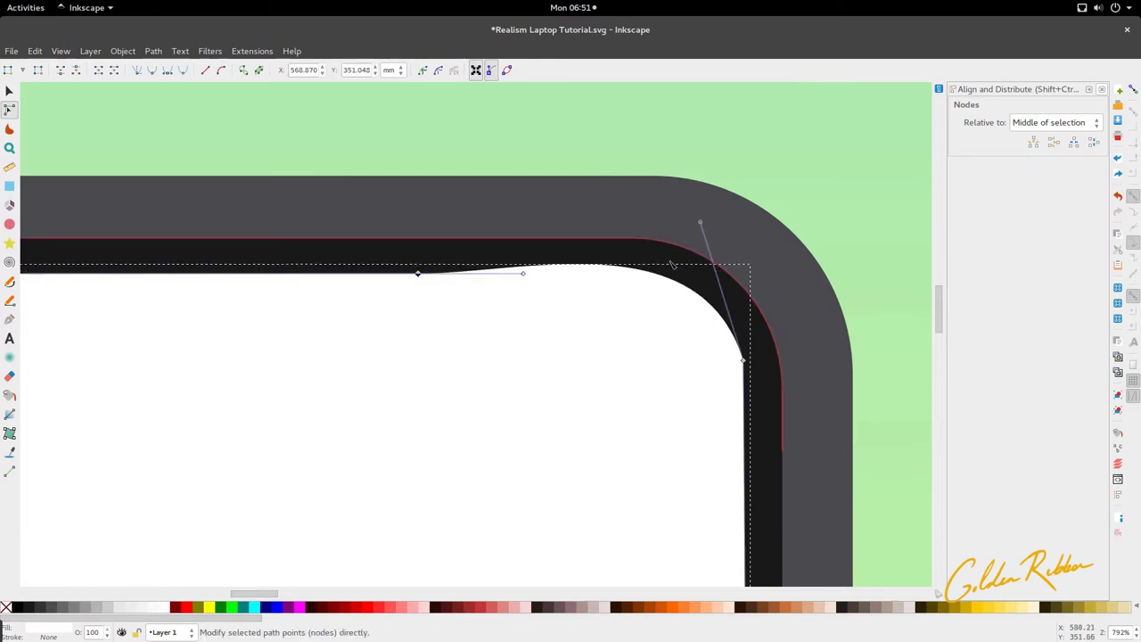
left_click_drag(701, 225, 743, 239)
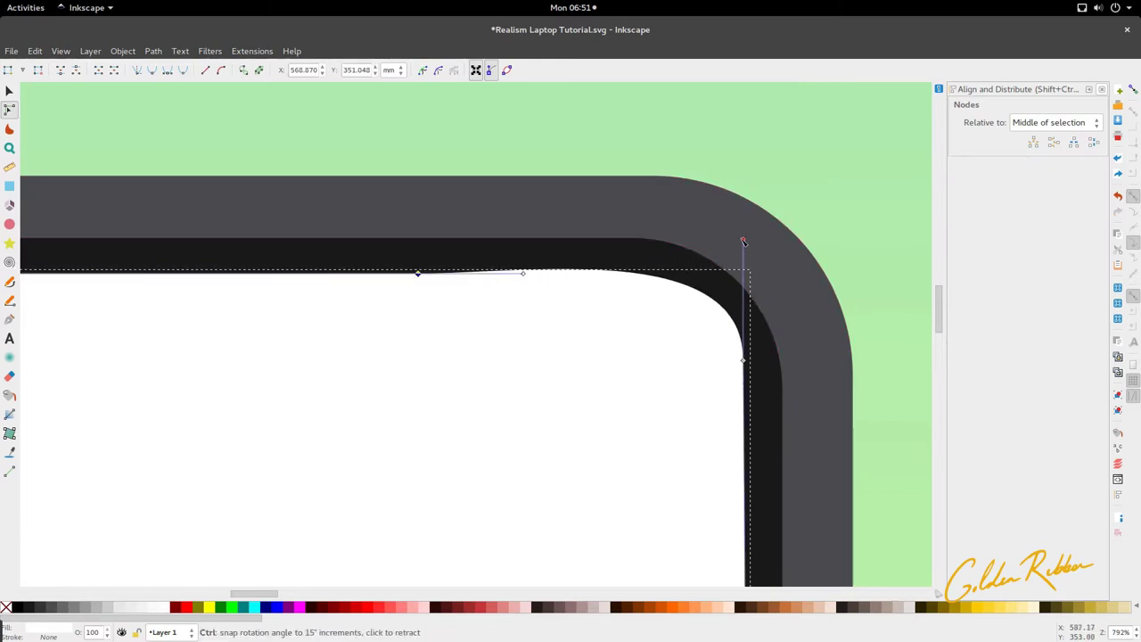
left_click_drag(747, 367, 747, 404)
left_click_drag(742, 279, 742, 248)
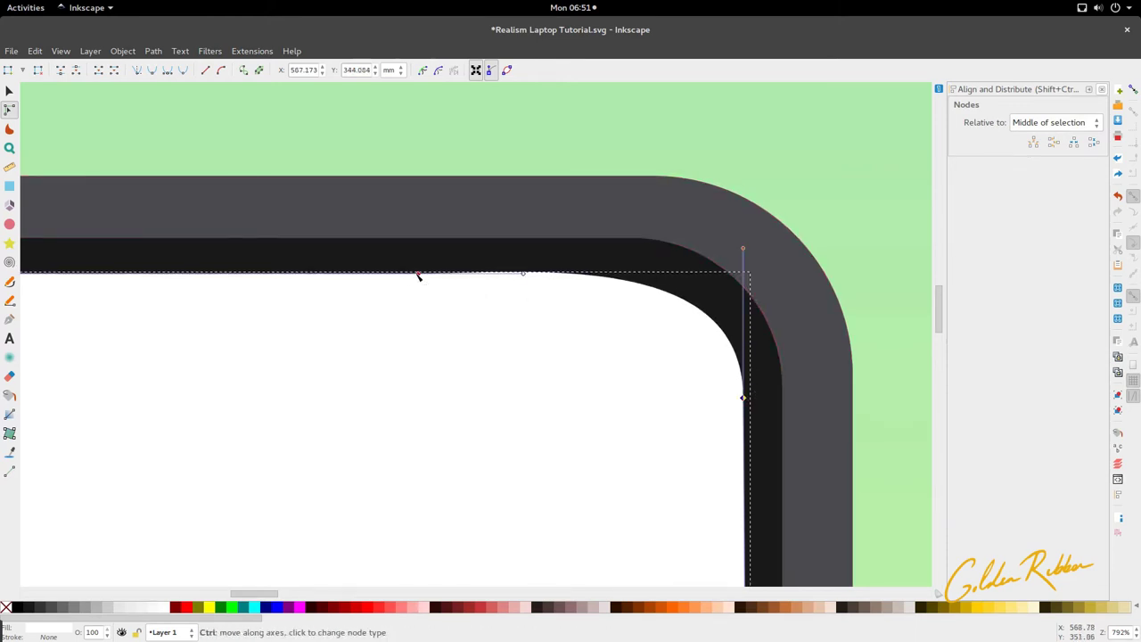
- Refine the white panel's upper-right rounding by moving its top-edge node toward the corner, lowering the side node to about Y 342.3 mm and adjusting the handles
left_click_drag(418, 273, 513, 289)
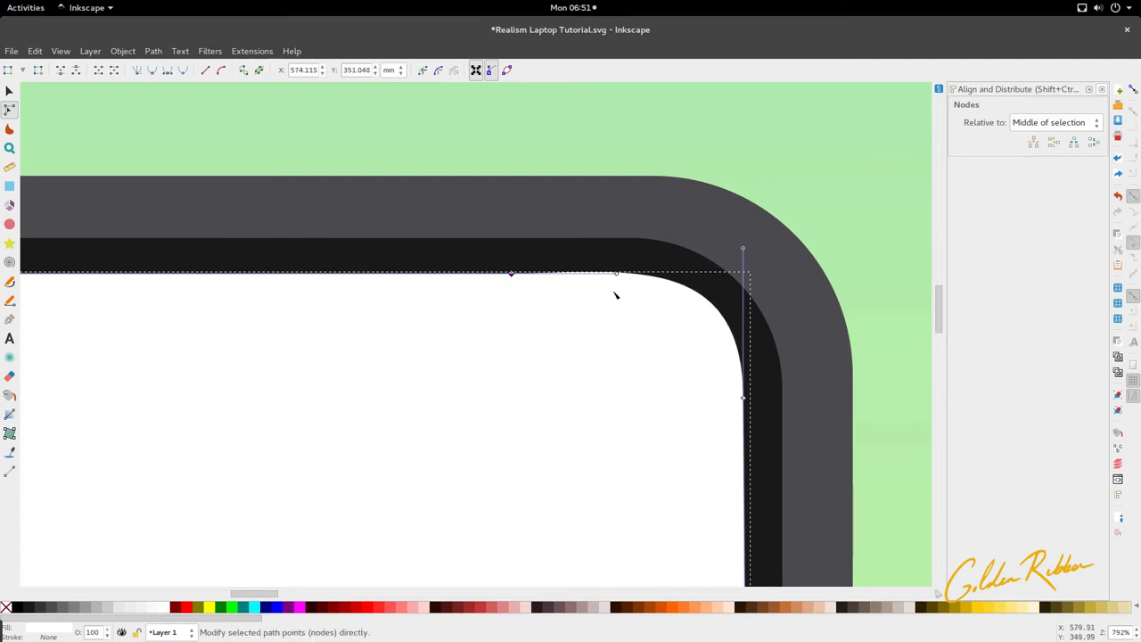
left_click_drag(621, 277, 572, 275)
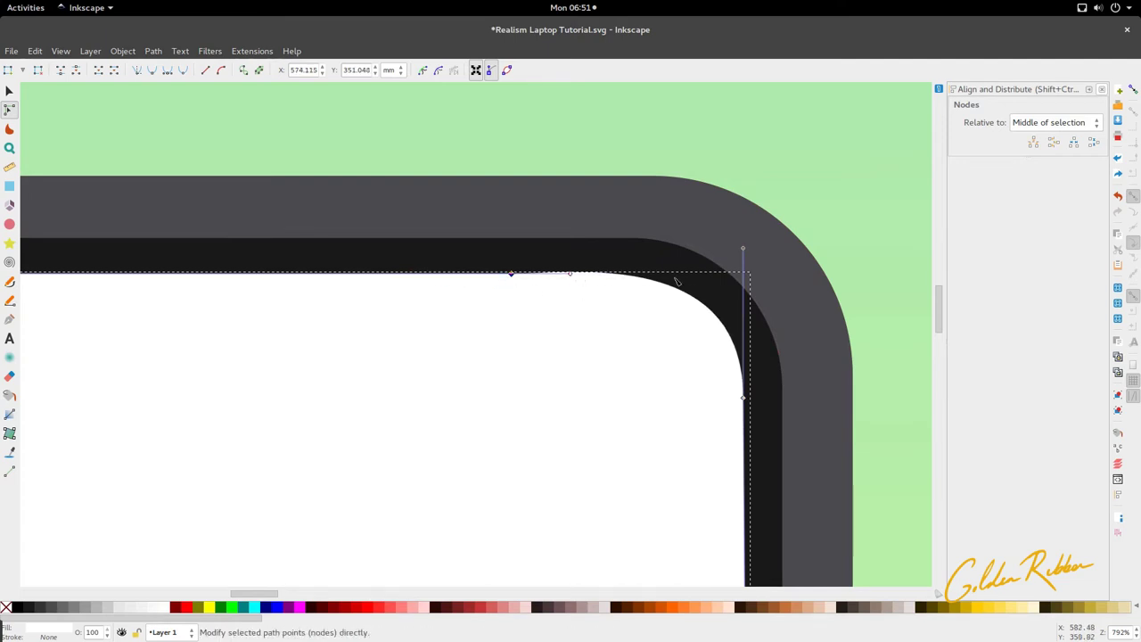
left_click_drag(735, 255, 743, 263)
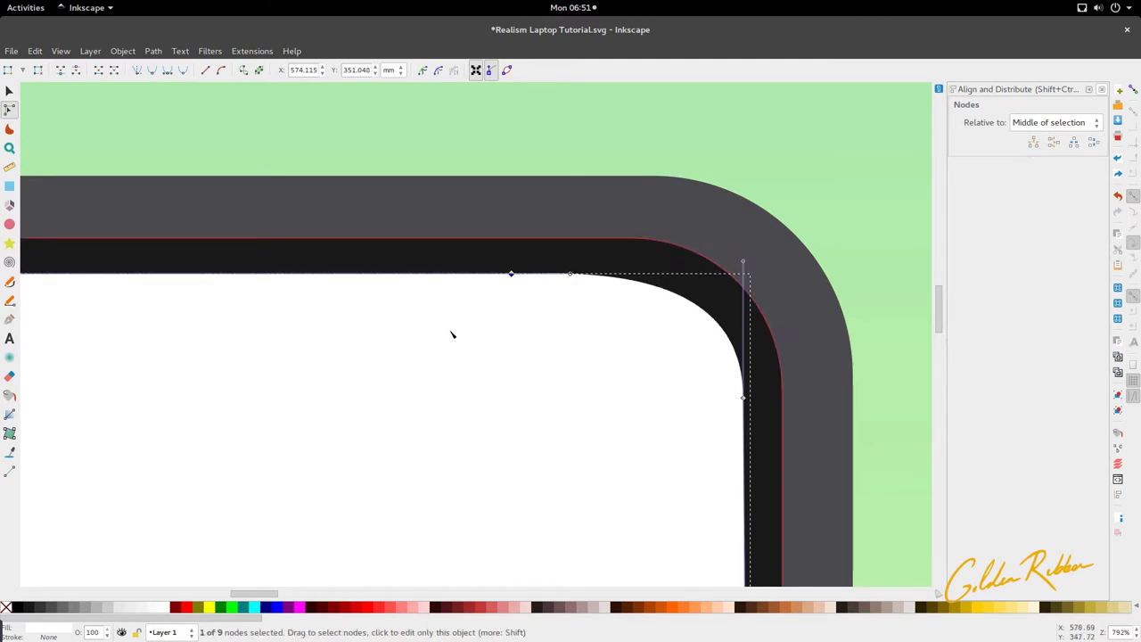
left_click_drag(512, 272, 549, 274)
left_click_drag(743, 264, 744, 290)
left_click_drag(609, 279, 637, 278)
left_click_drag(743, 398, 745, 432)
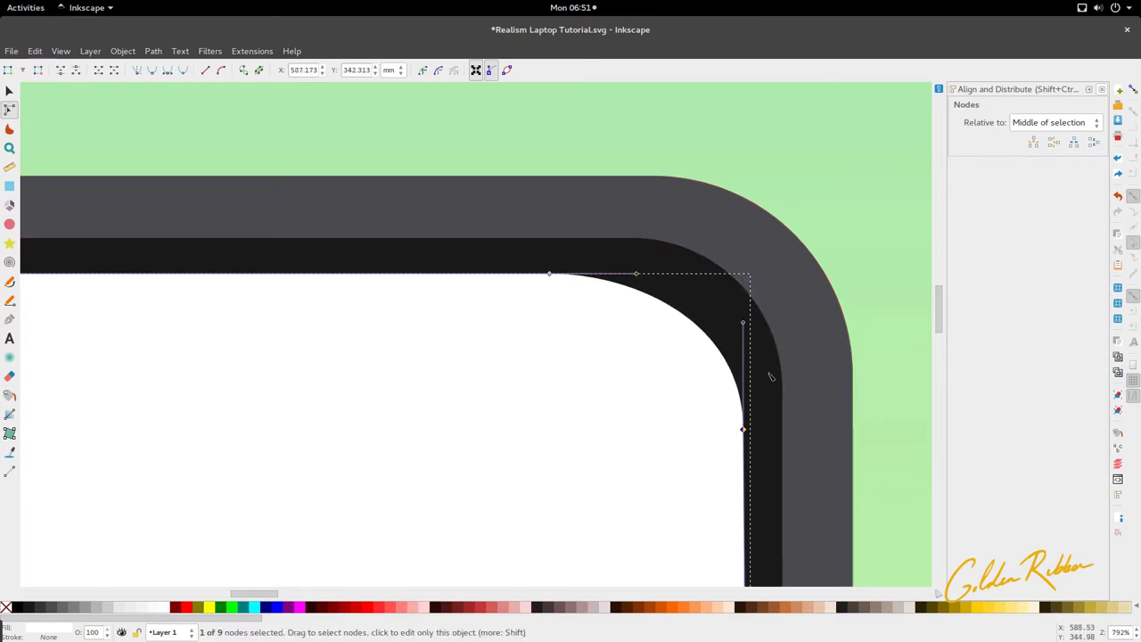
left_click_drag(636, 276, 682, 273)
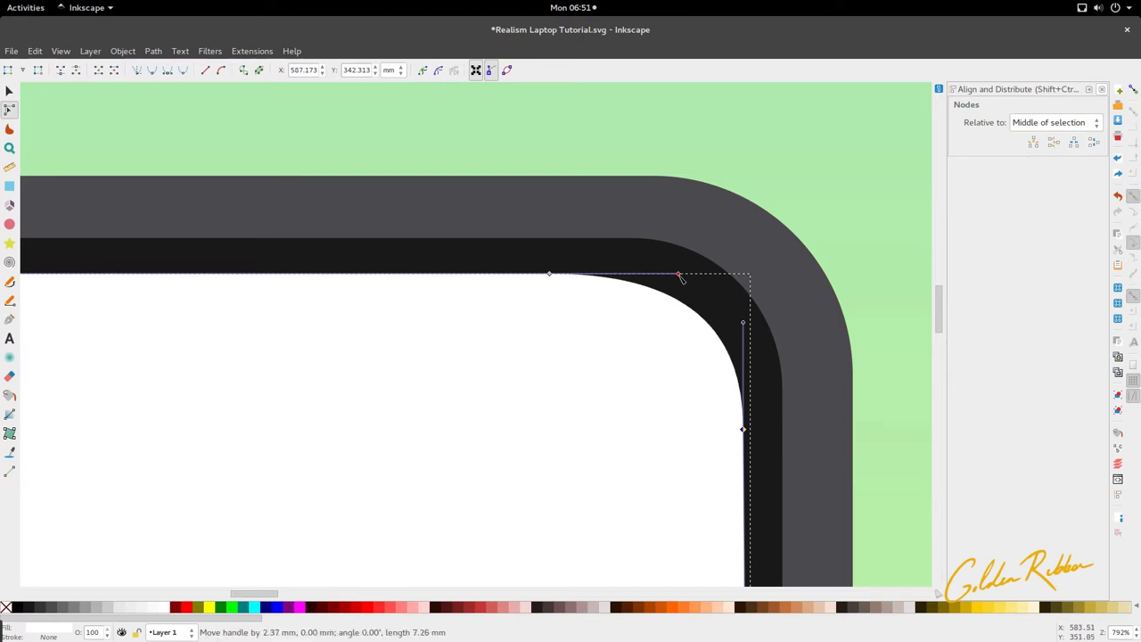
- Nudge the top-edge node slightly closer to the white panel's upper-right corner and check the rounding against the bezel
key("s")
scroll(642, 326, "down", 5)
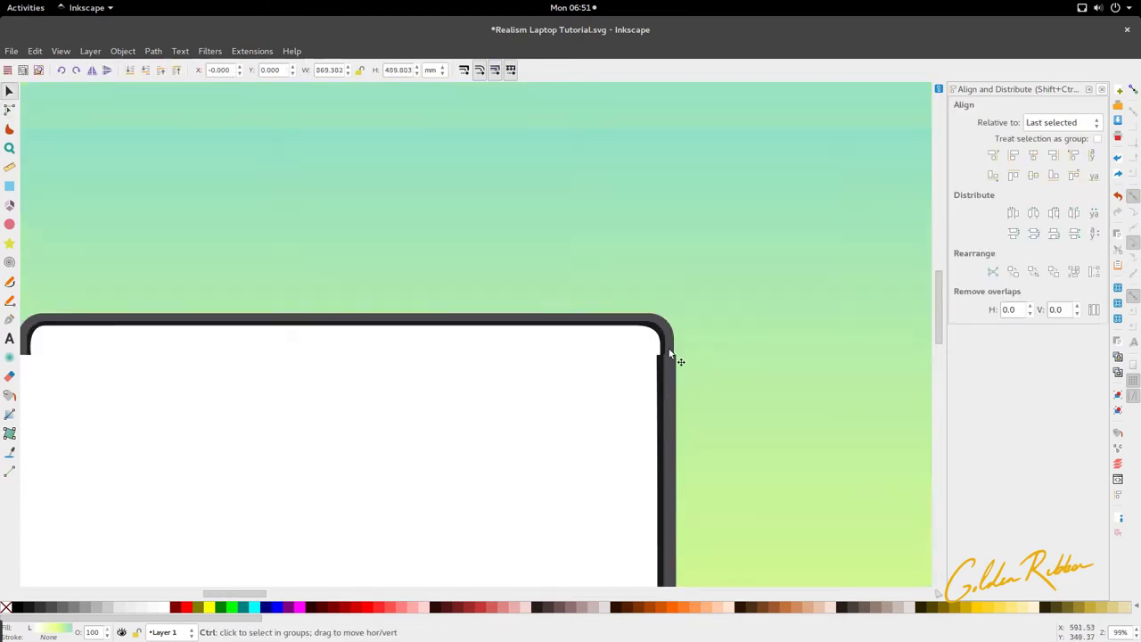
scroll(668, 352, "down", 2)
scroll(664, 341, "up", 7)
key("n")
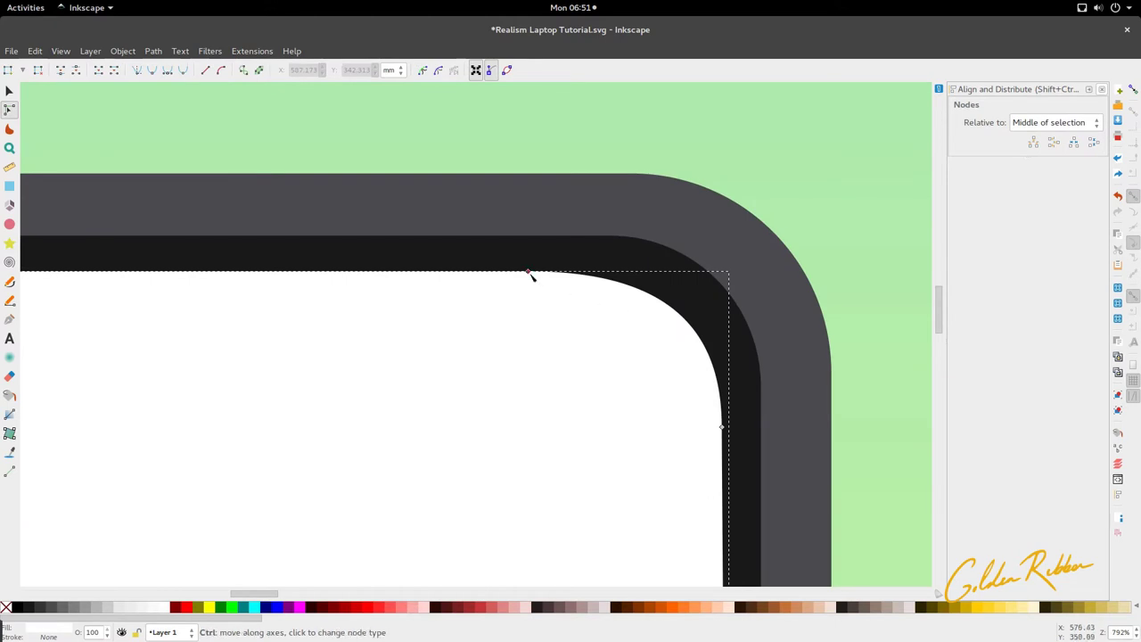
left_click_drag(528, 271, 554, 273)
key("s")
scroll(538, 354, "down", 7)
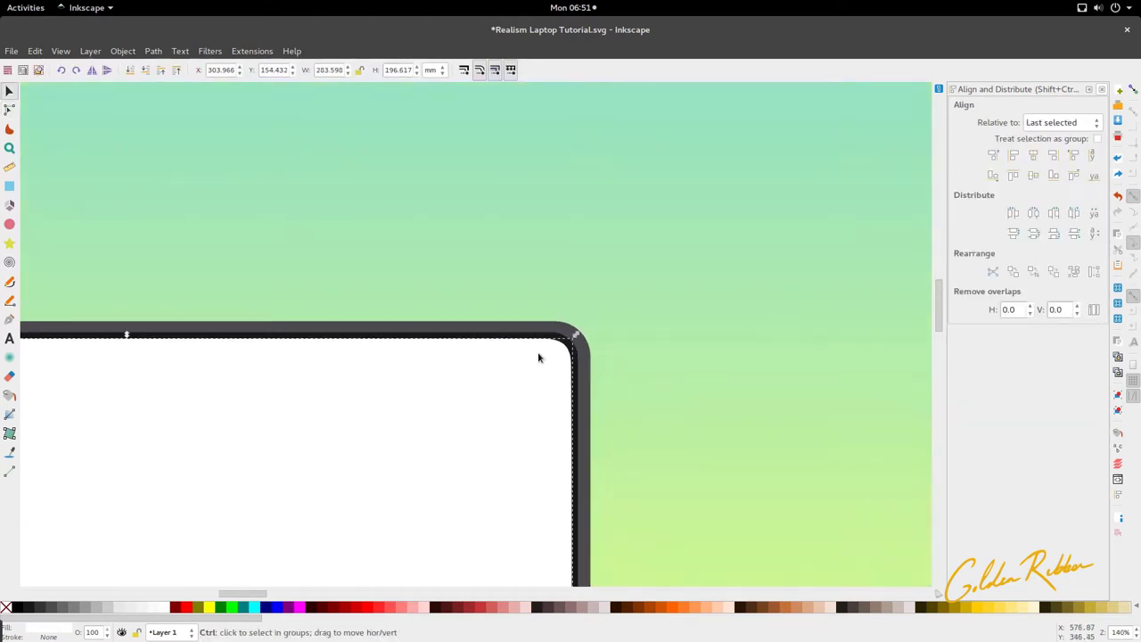
left_click(603, 364)
scroll(597, 361, "down", 4)
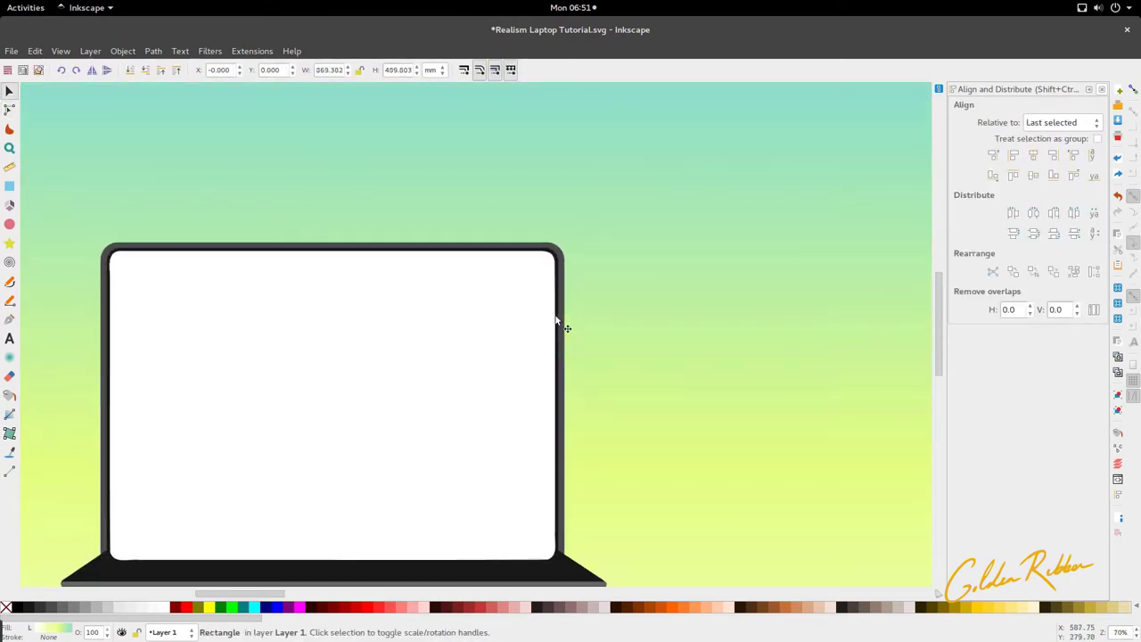
scroll(556, 237, "up", 4)
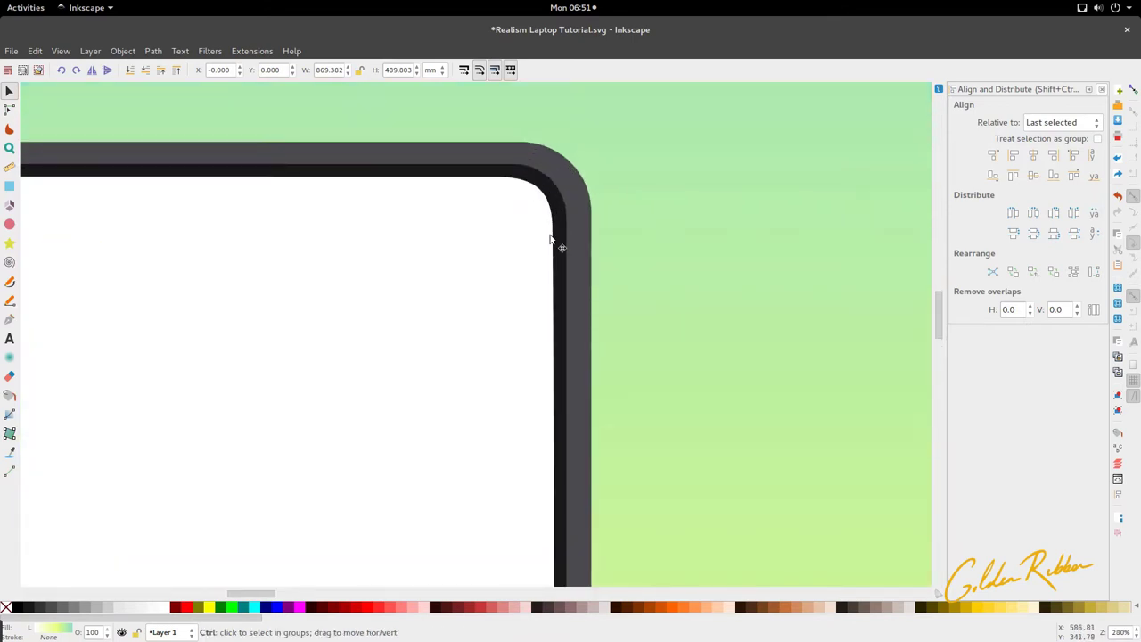
scroll(551, 239, "down", 4)
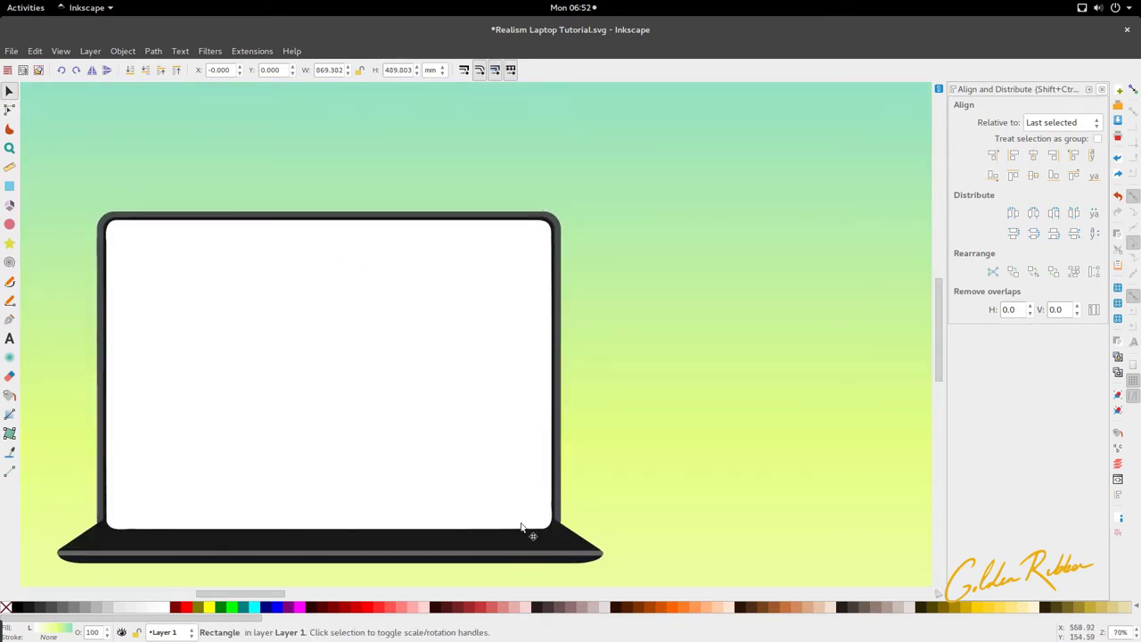
- Draw a straight diagonal line at -120° from just above the screen's upper edge down to the base, spanning about 128 by 222 mm
key("p")
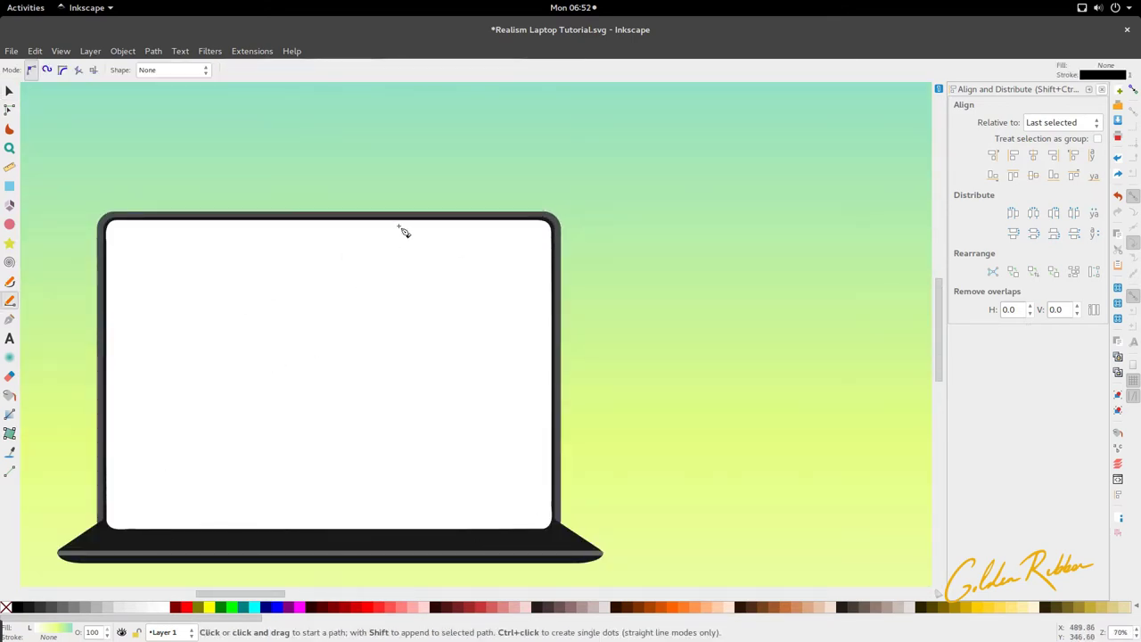
left_click(446, 205)
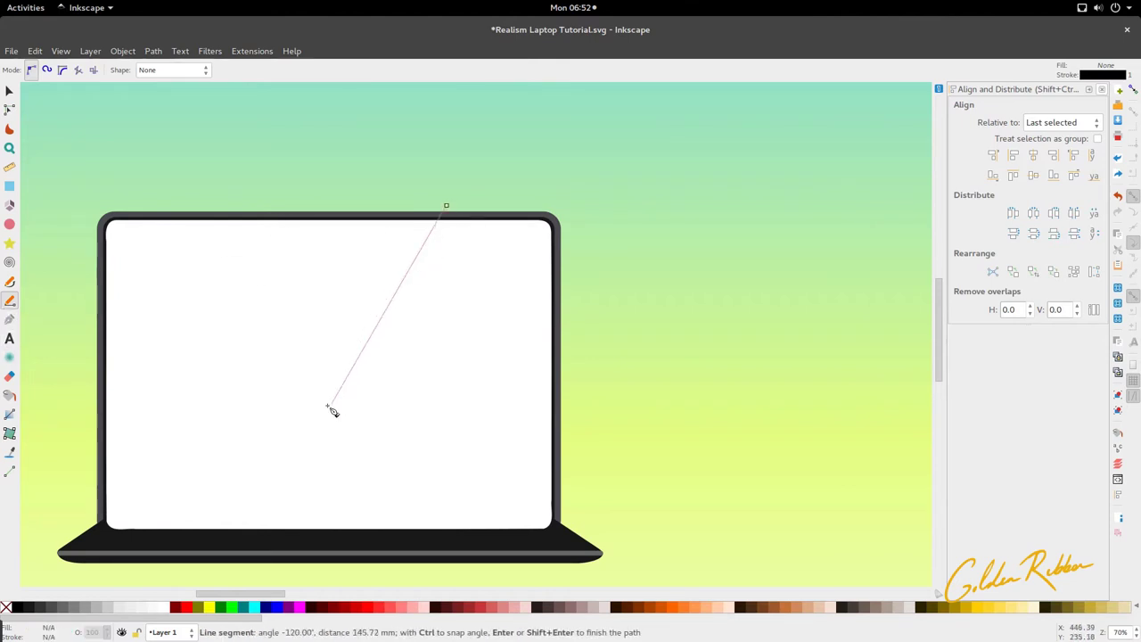
left_click(215, 535, "ctrl")
key("s")
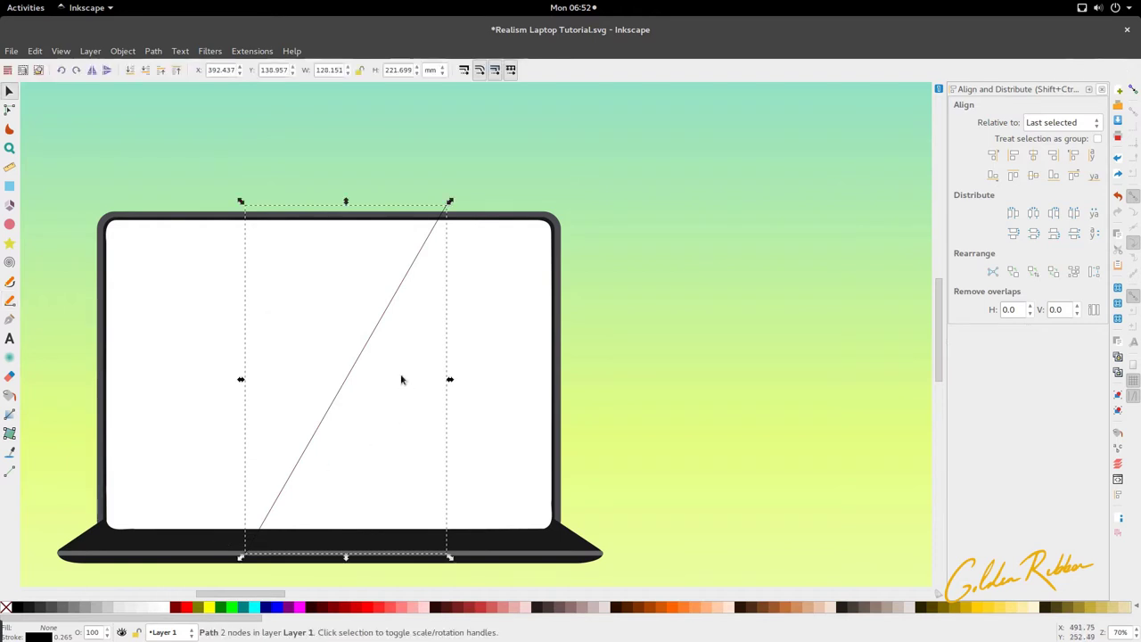
- Divide the white screen panel along the diagonal line and delete the piece covering the webcam side
scroll(431, 303, "down", 3)
left_click(435, 301, "shift")
scroll(435, 294, "up", 3)
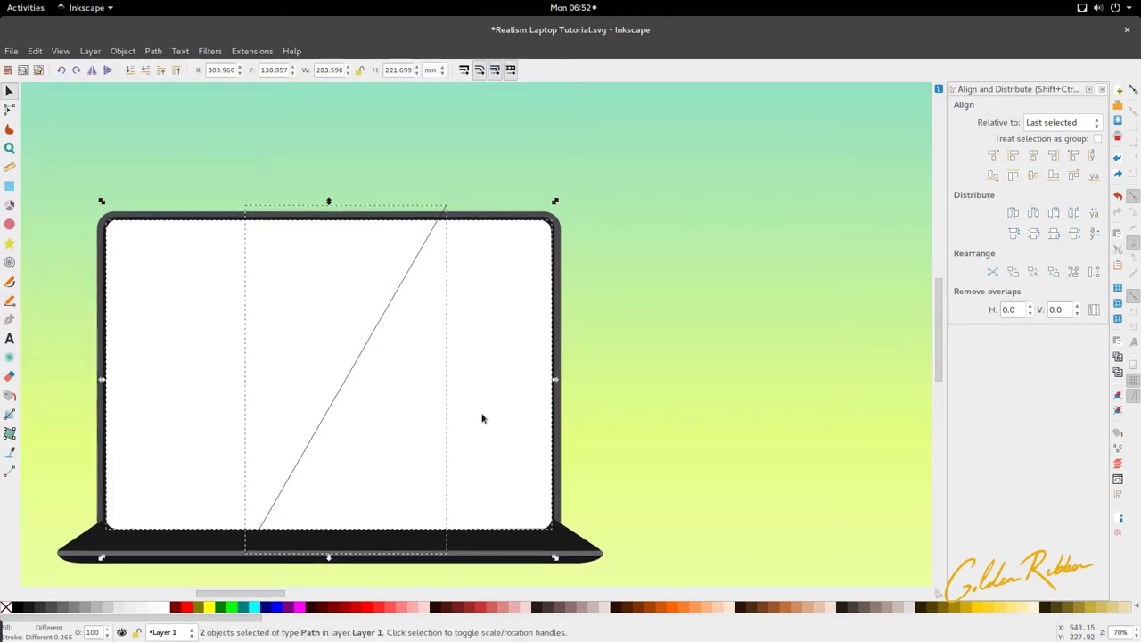
left_click(153, 51)
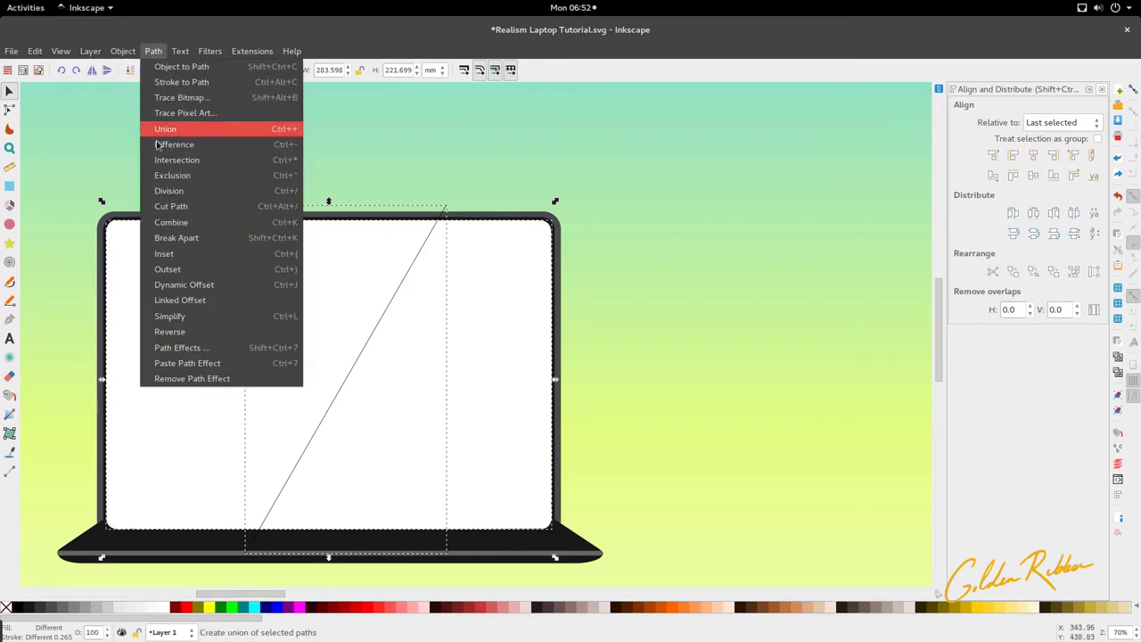
left_click(223, 188)
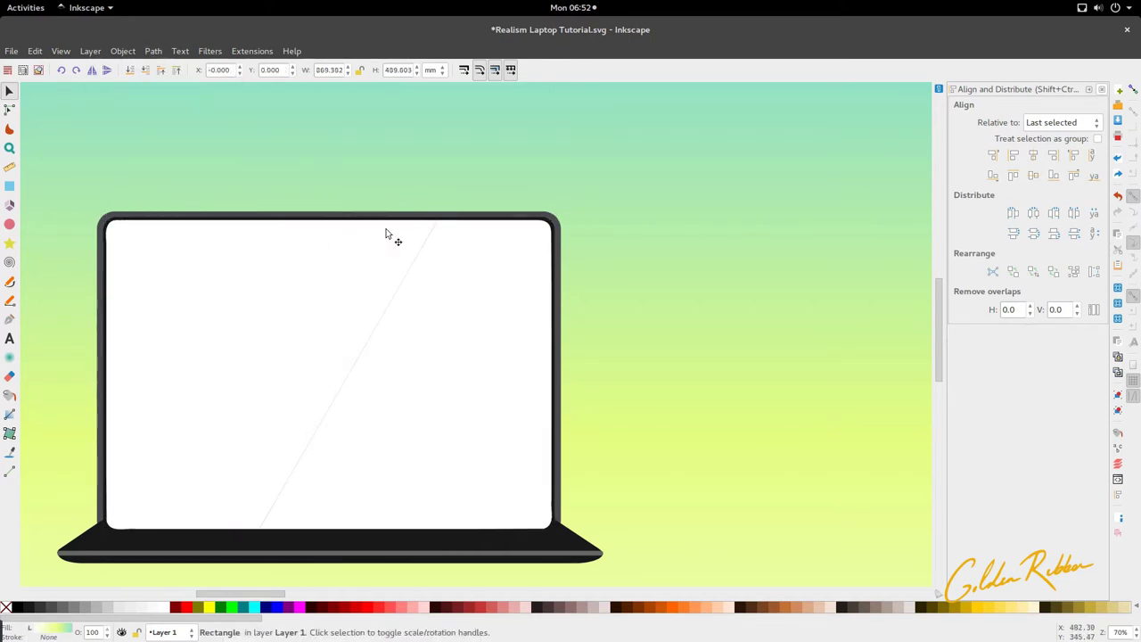
left_click(386, 233)
key("Delete")
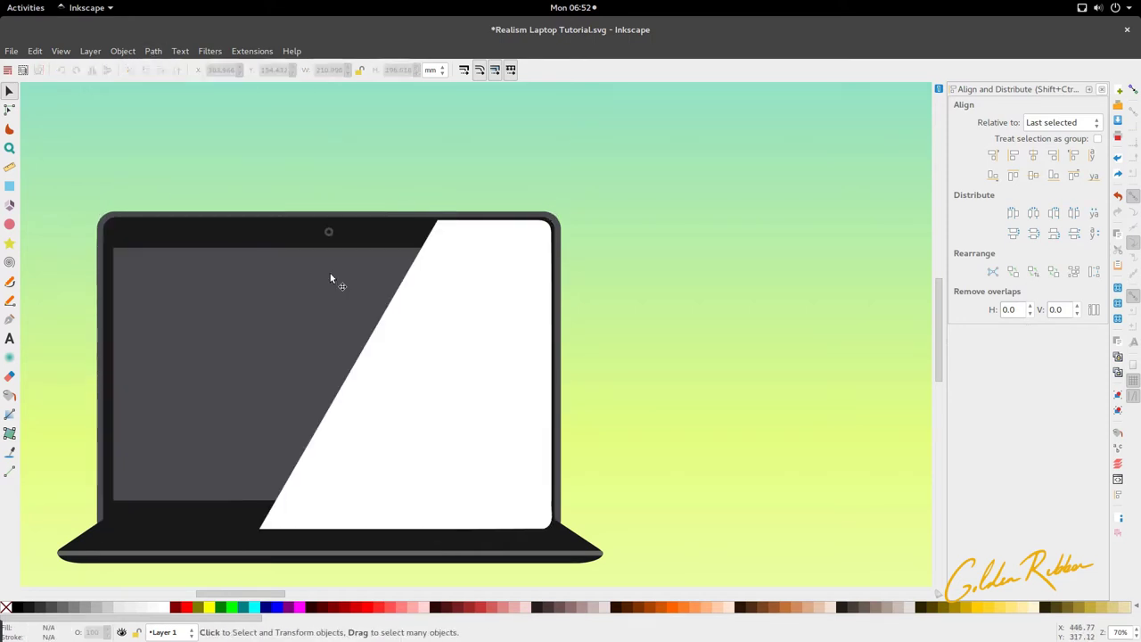
- Apply a linear white-to-transparent gradient to the remaining white panel, running from its upper edge diagonally down toward the lower middle
left_click(409, 395)
key("n")
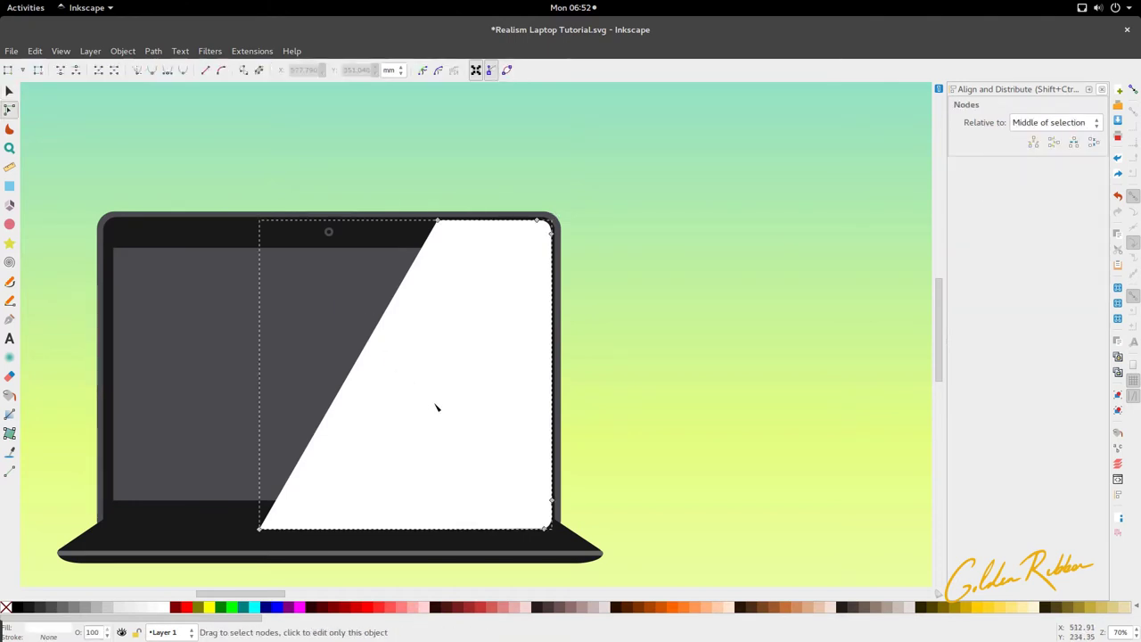
scroll(436, 404, "up", 1)
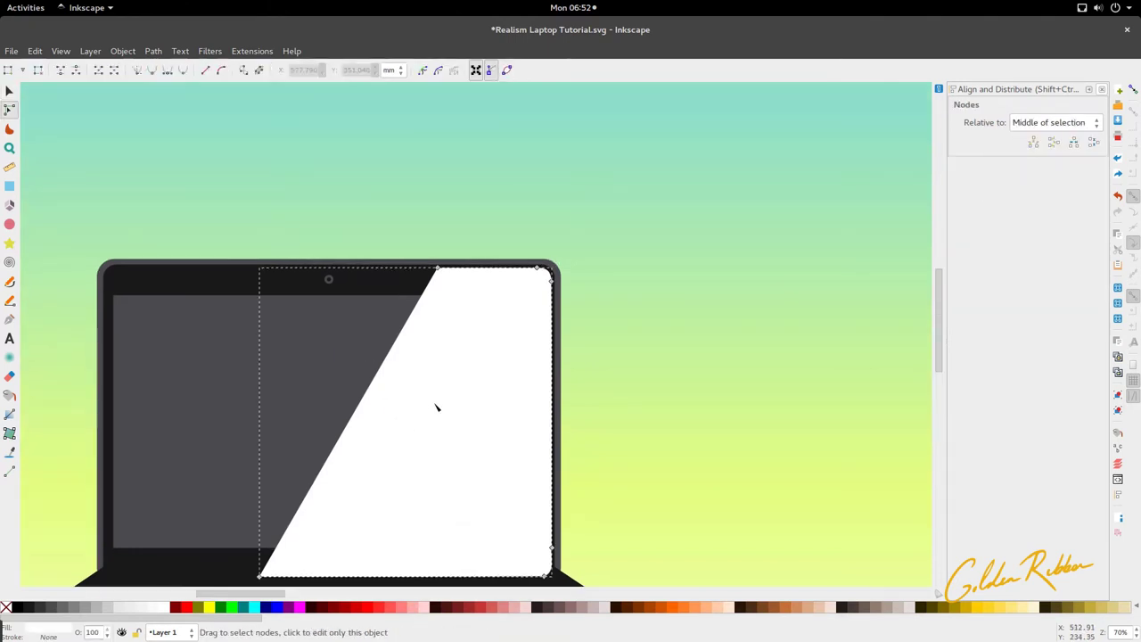
left_click(9, 414)
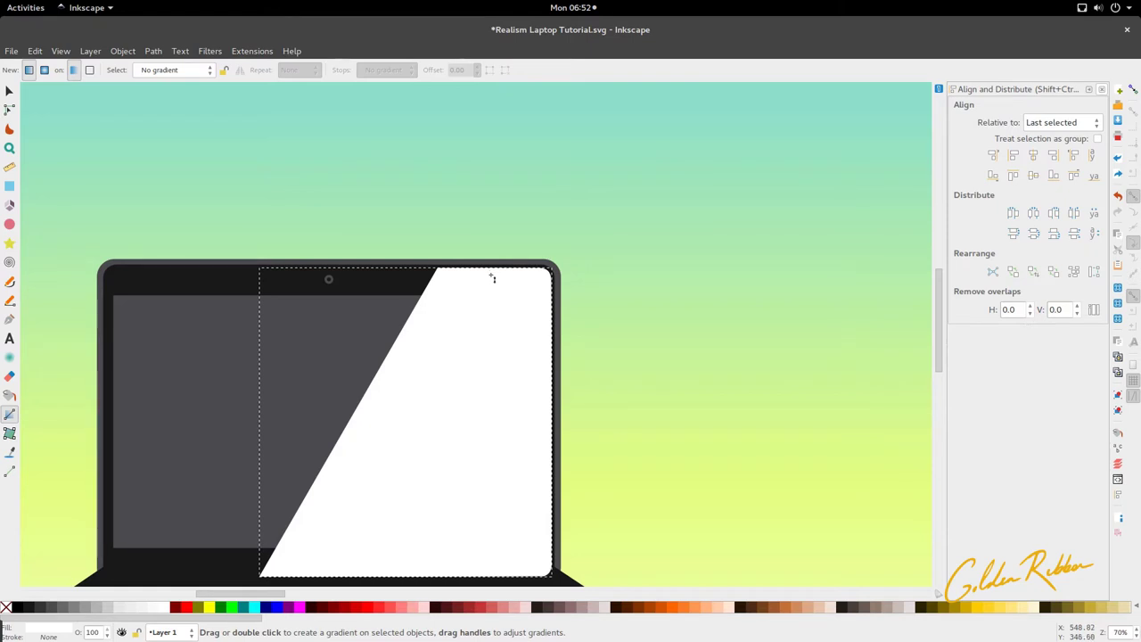
left_click_drag(490, 275, 439, 455)
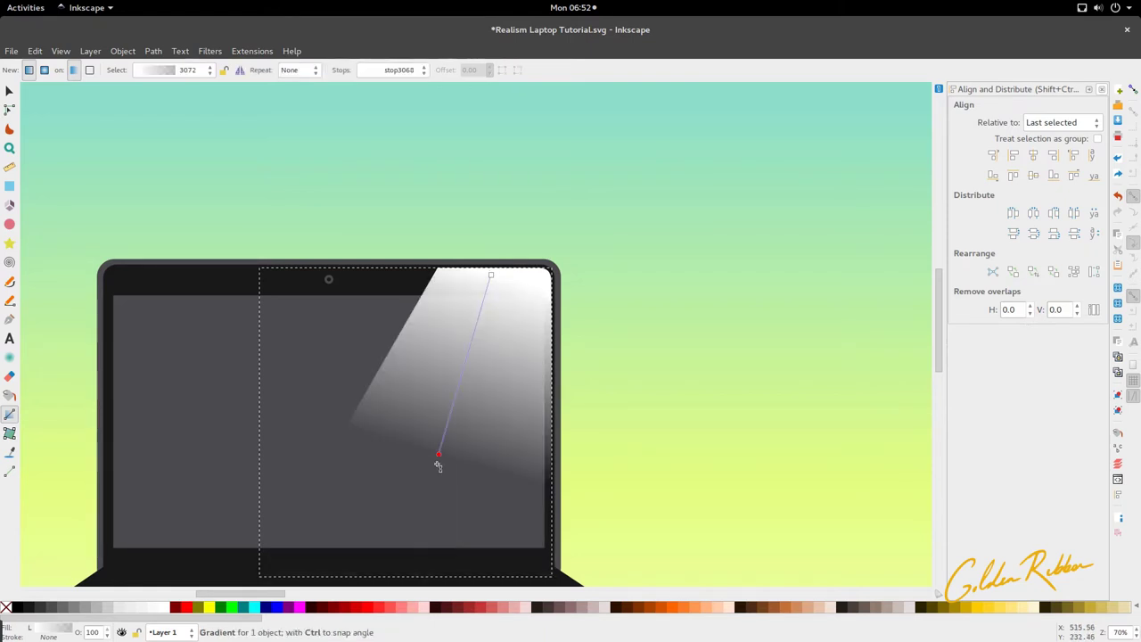
- Soften the screen glare by moving the gradient's start far above the laptop and extending its end down to the base
scroll(433, 376, "down", 2)
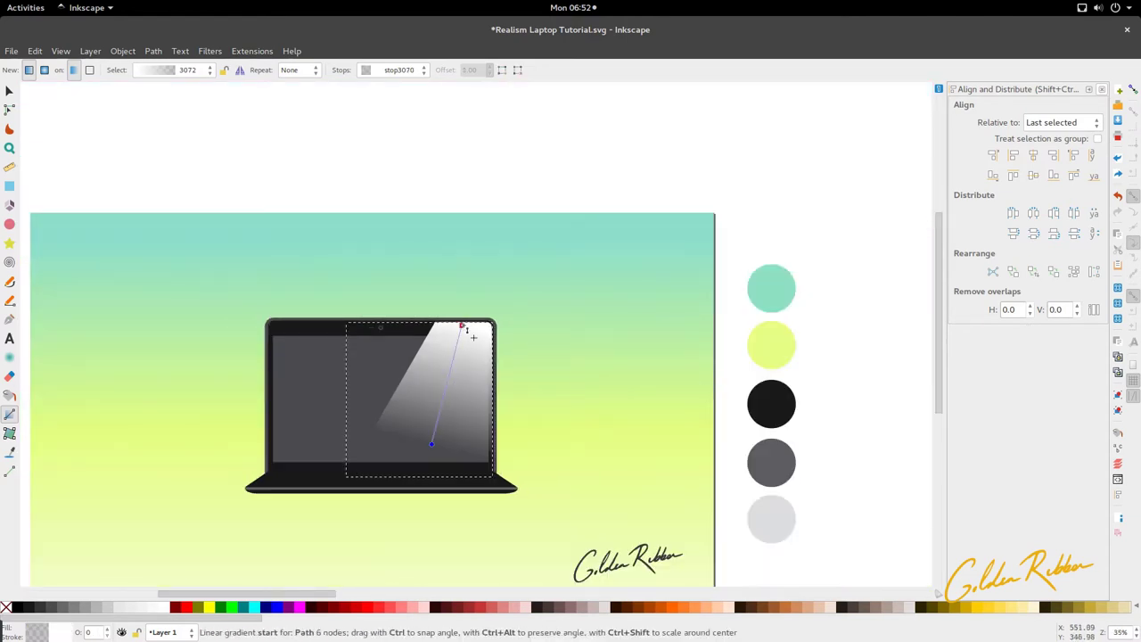
left_click_drag(462, 325, 558, 140)
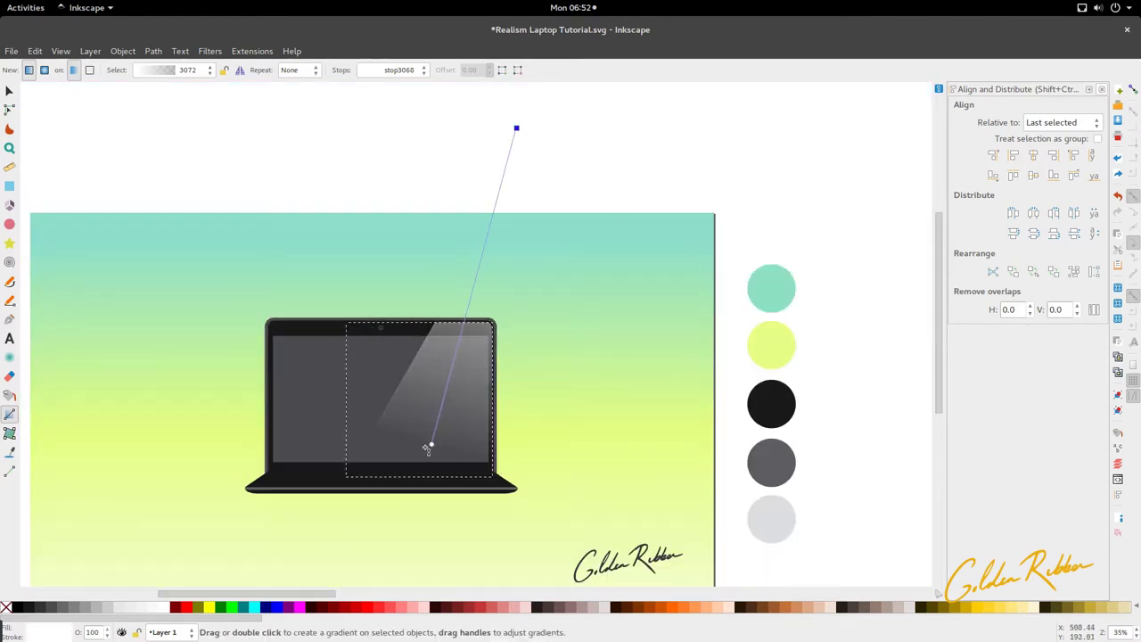
left_click_drag(431, 446, 431, 477)
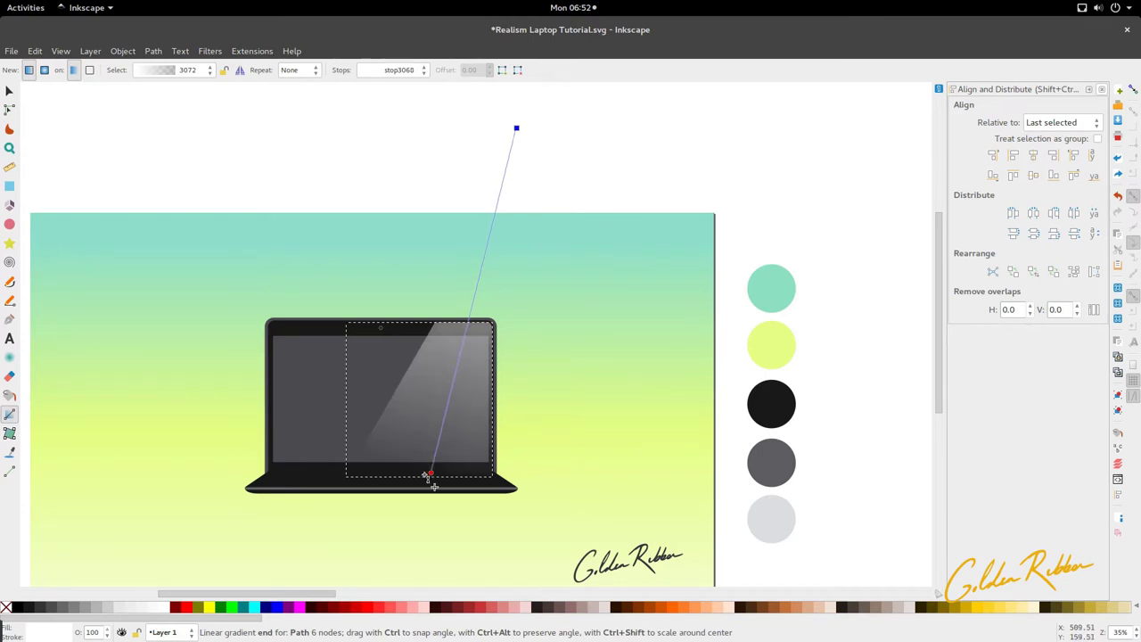
key("s")
left_click(535, 455)
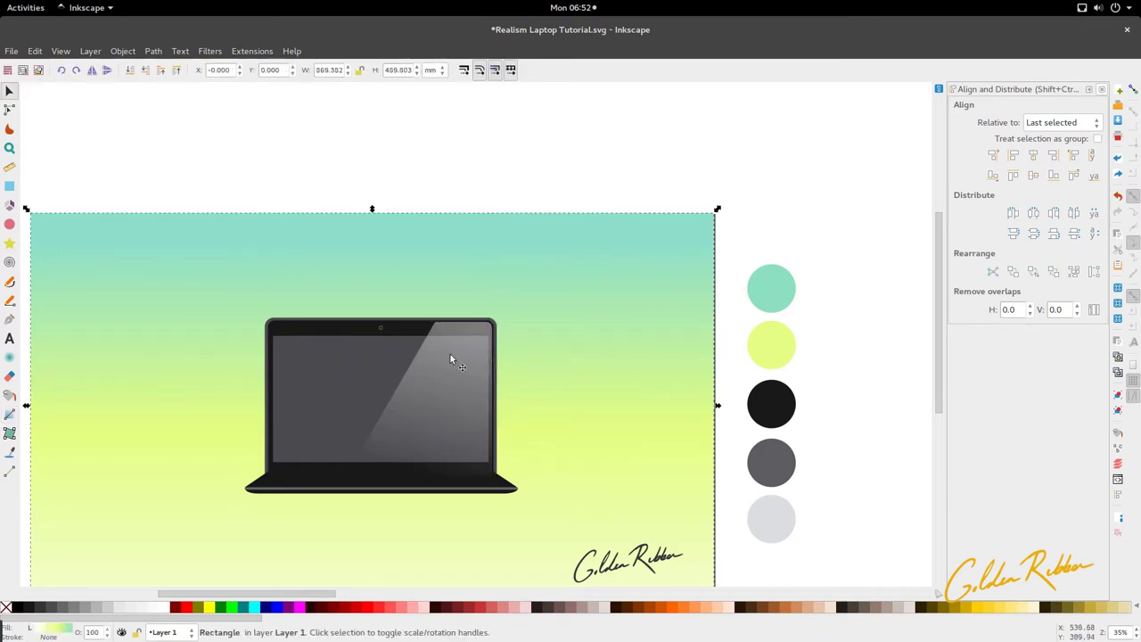
scroll(459, 346, "up", 3)
scroll(459, 346, "down", 2)
scroll(459, 346, "down", 3)
scroll(459, 346, "left", 3)
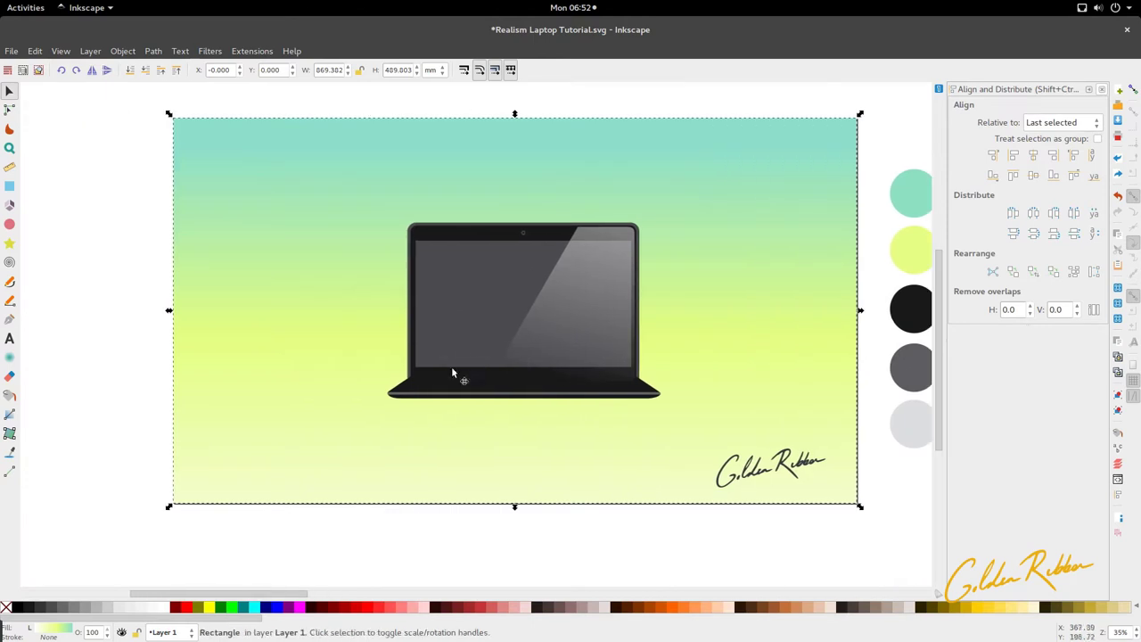
- Try to widen the laptop base by scaling only the nodes along its front edge
scroll(475, 399, "up", 2)
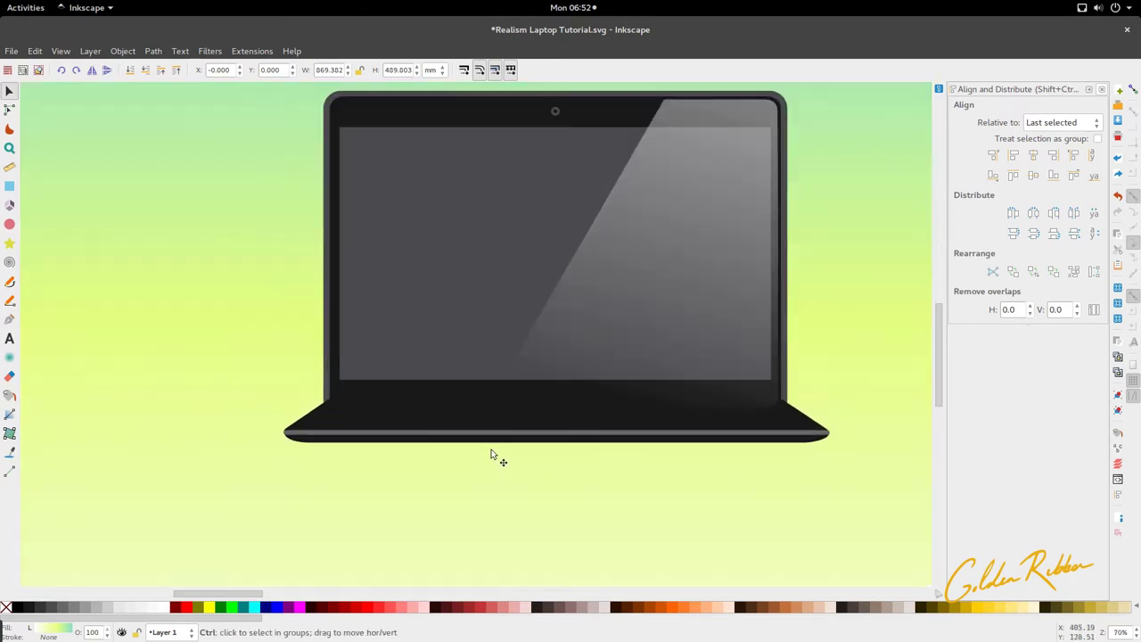
double_click(437, 419)
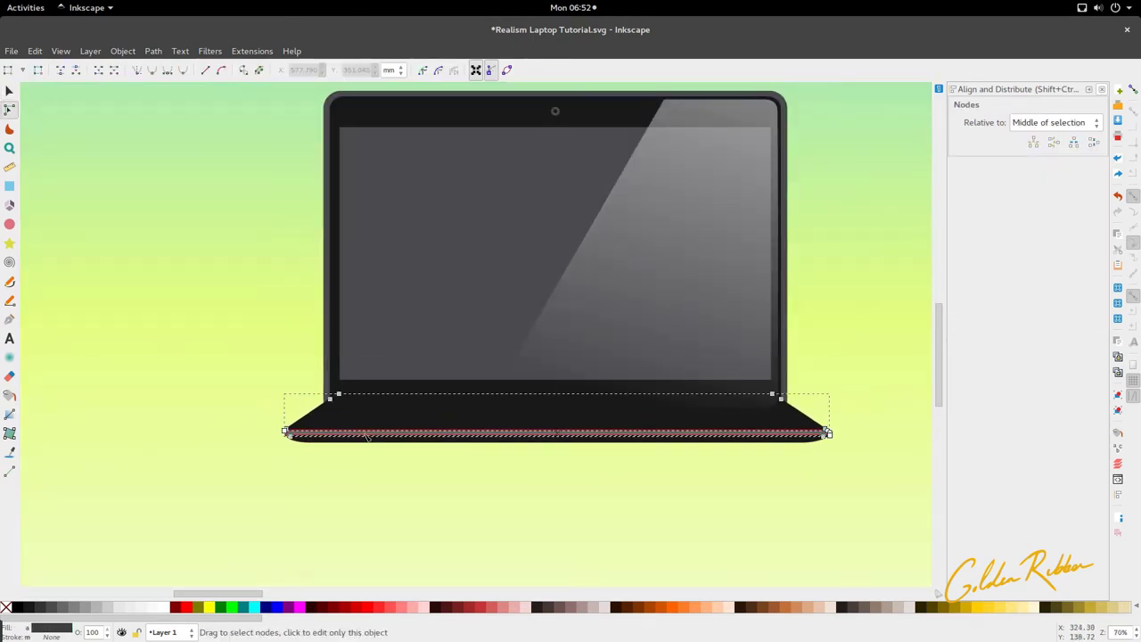
left_click_drag(269, 415, 877, 464)
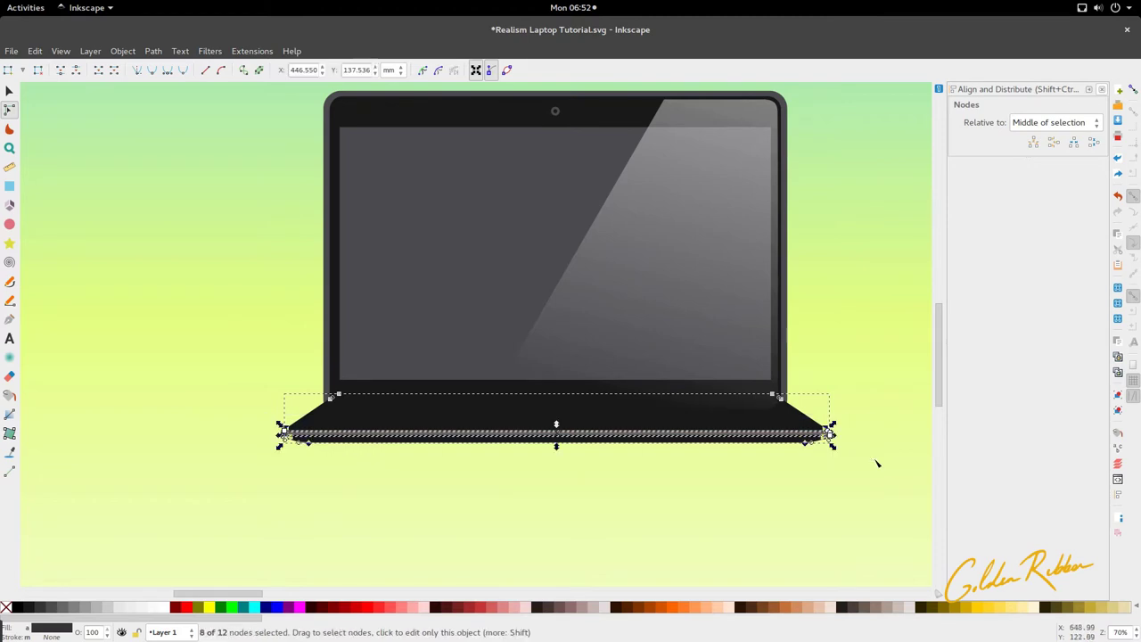
left_click_drag(831, 435, 832, 428)
key("z")
- Widen the three selected laptop base parts slightly and equally on both sides
key("s")
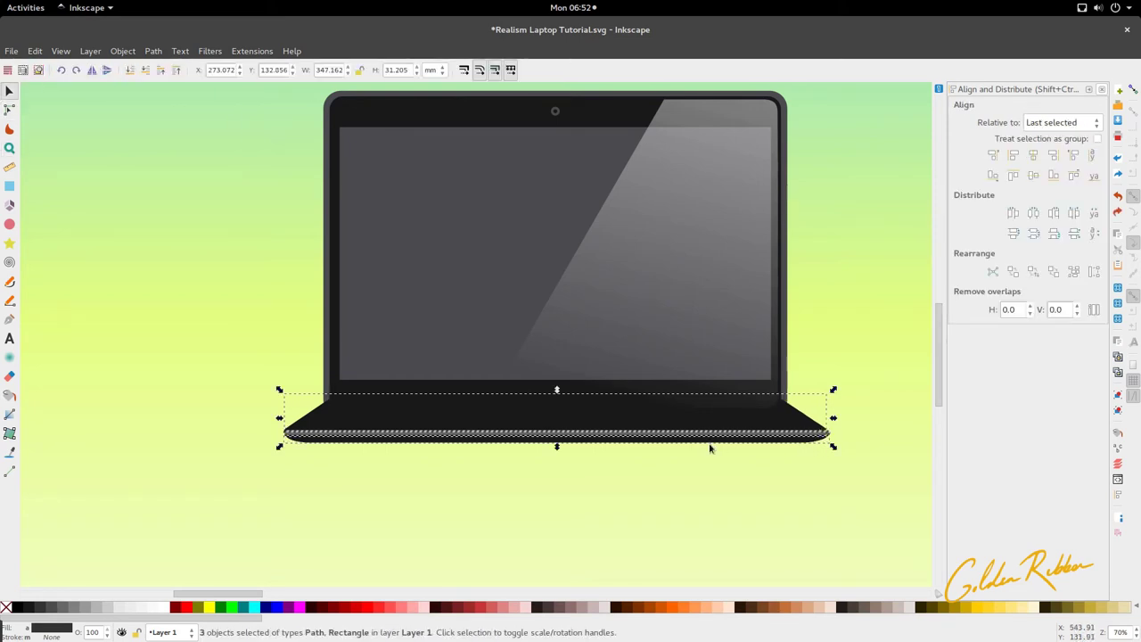
left_click_drag(833, 417, 845, 424)
left_click(821, 482)
scroll(675, 444, "down", 3)
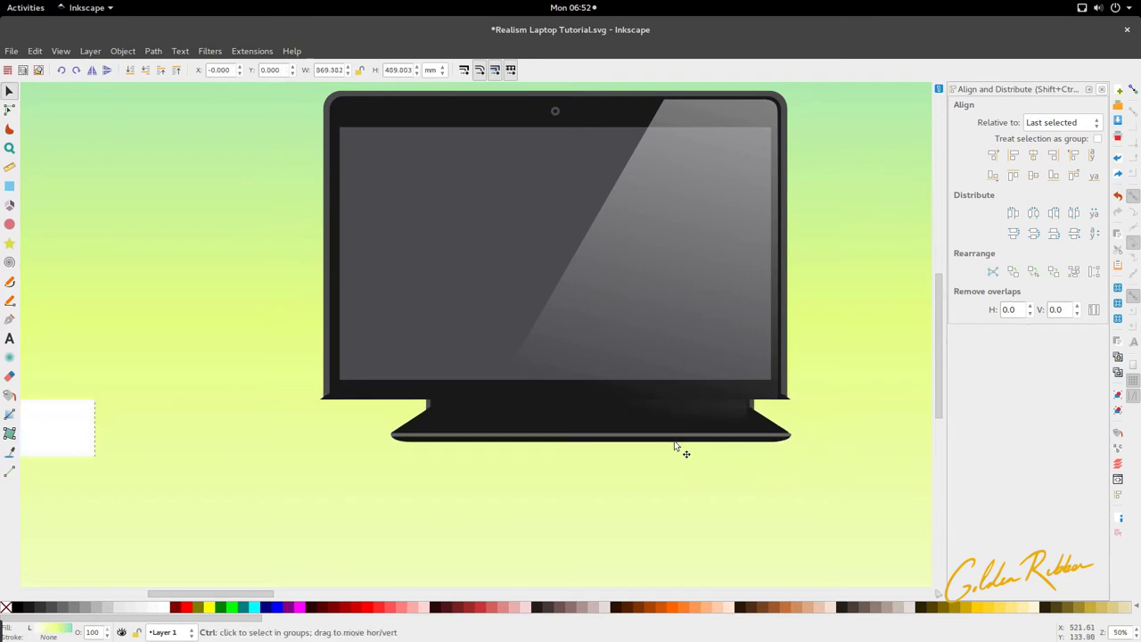
scroll(675, 435, "up", 3)
- Move the glare overlay's three lower nodes up so its lower edge sits at about Y 167 mm, above the base
double_click(691, 417)
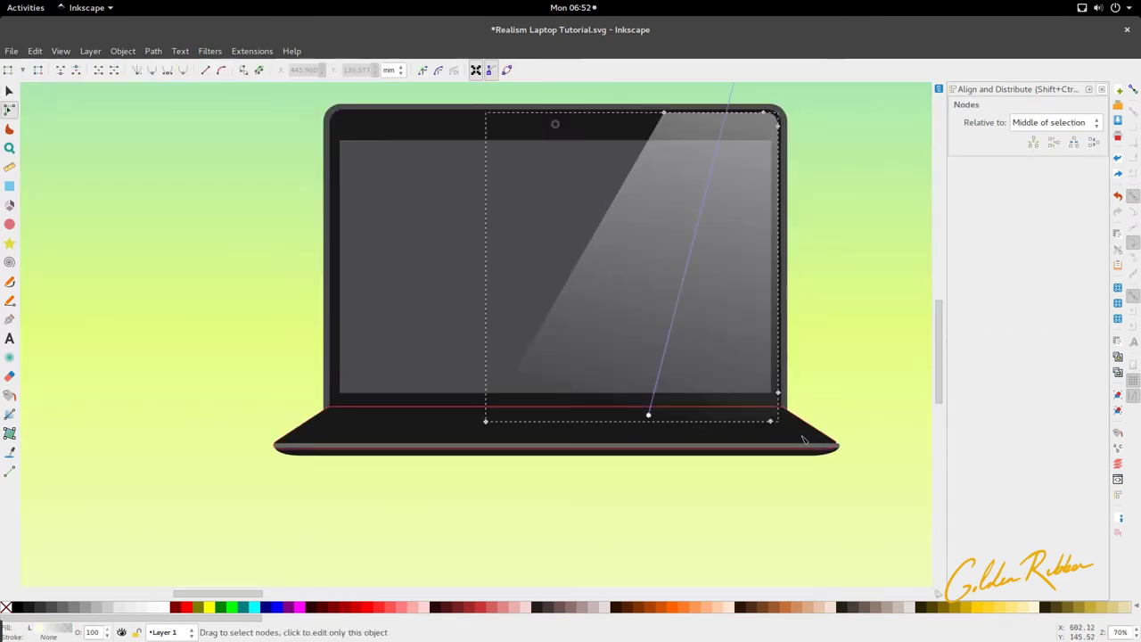
left_click_drag(803, 437, 256, 357)
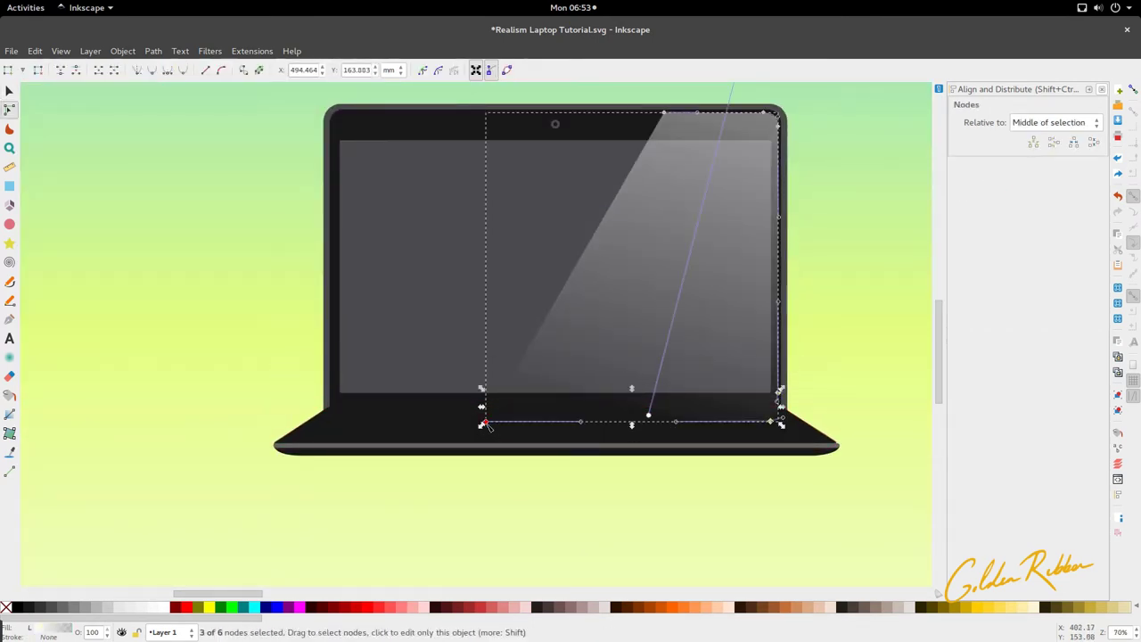
left_click_drag(482, 422, 487, 402)
key("s")
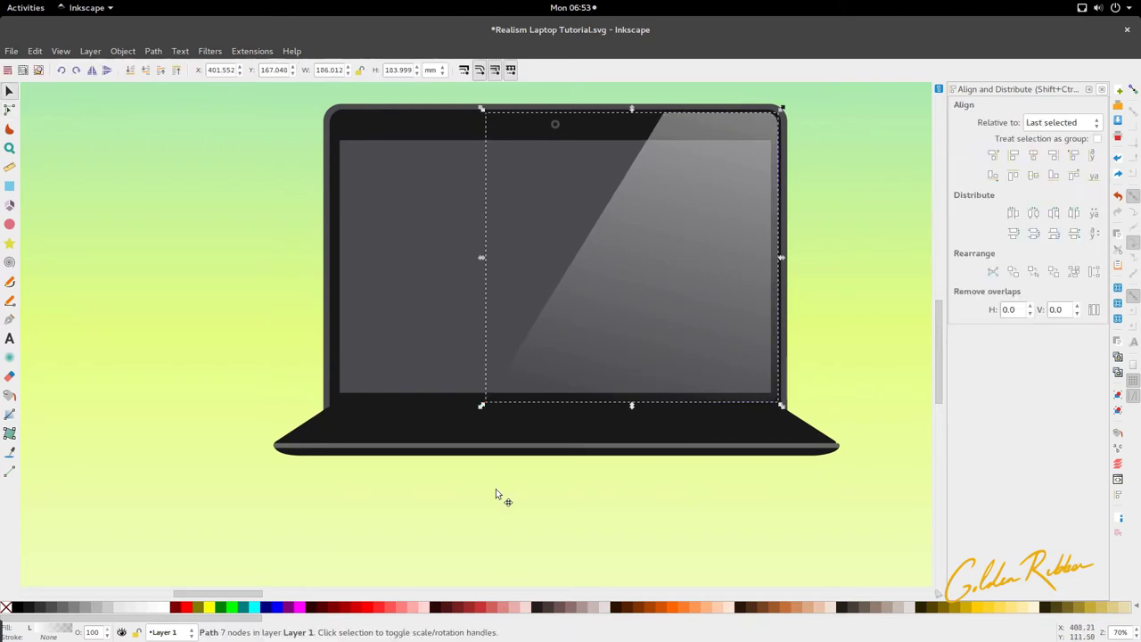
left_click(495, 489)
- Open the glare overlay for node editing at its lower-right corner
scroll(515, 443, "down", 2)
scroll(514, 442, "down", 1)
scroll(736, 347, "up", 3)
double_click(603, 434)
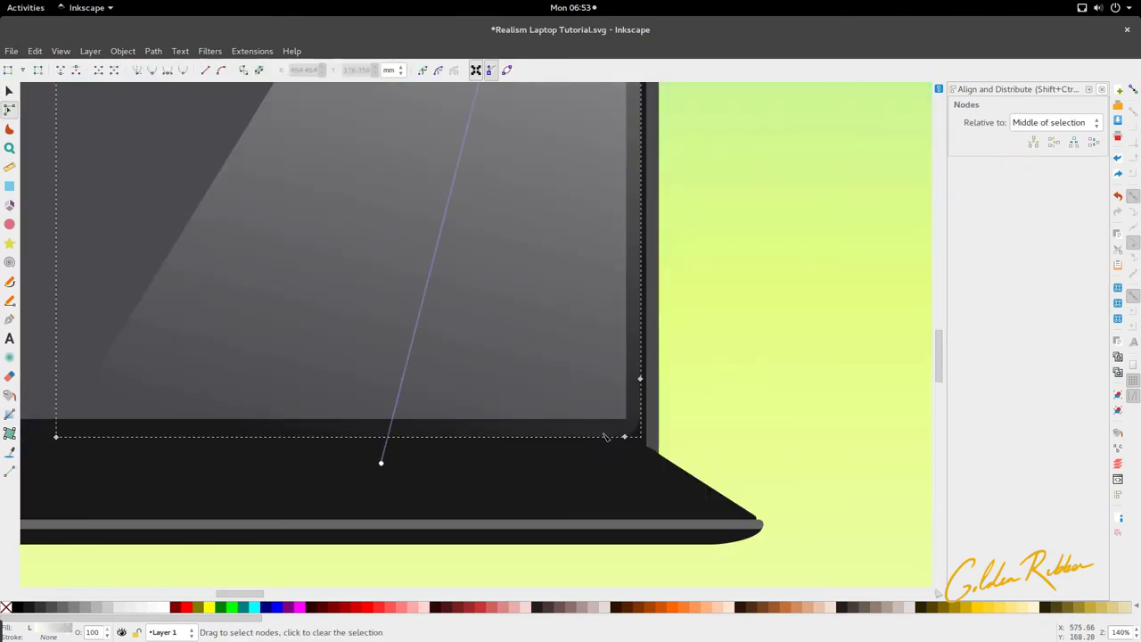
- Square off the glare shape's lower right corner by moving its corner node outward and straightening the adjacent handle, and save the drawing
scroll(621, 433, "up", 3)
scroll(629, 544, "up", 5)
scroll(627, 517, "down", 6)
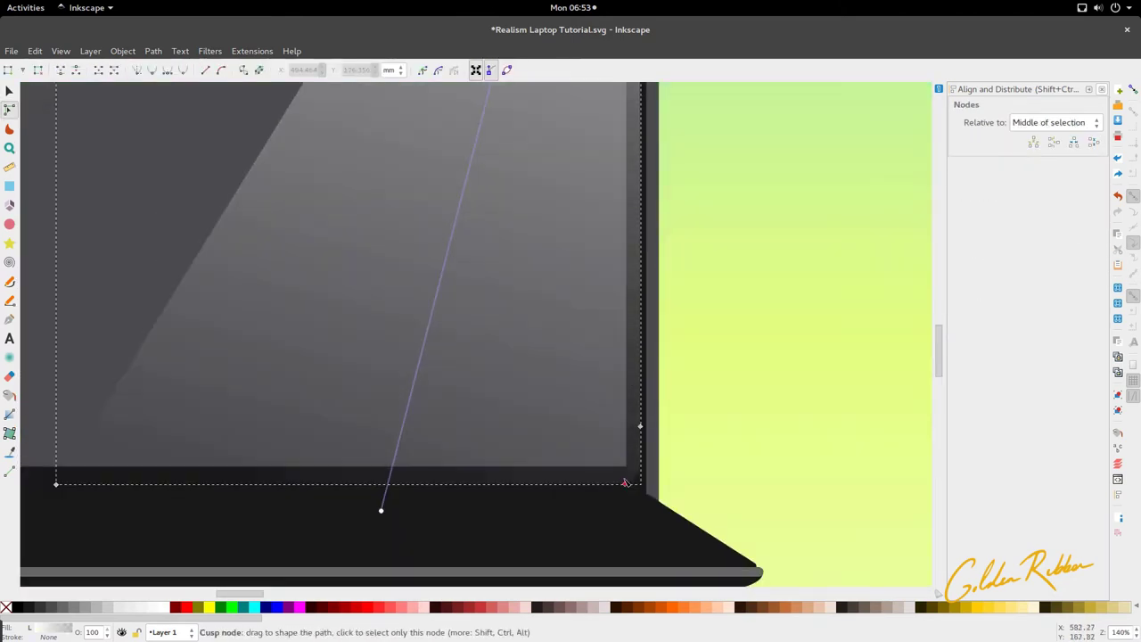
scroll(625, 498, "up", 4)
left_click_drag(625, 440, 685, 380)
left_click_drag(674, 283, 684, 283)
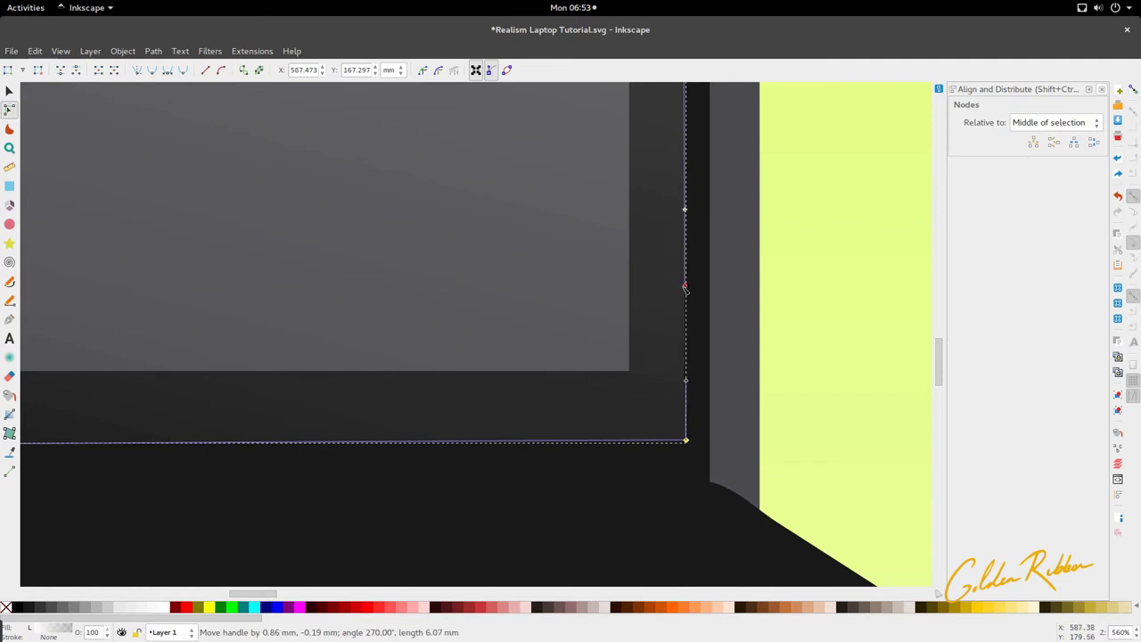
key("s")
scroll(627, 377, "down", 6)
scroll(627, 377, "down", 3)
left_click(622, 401)
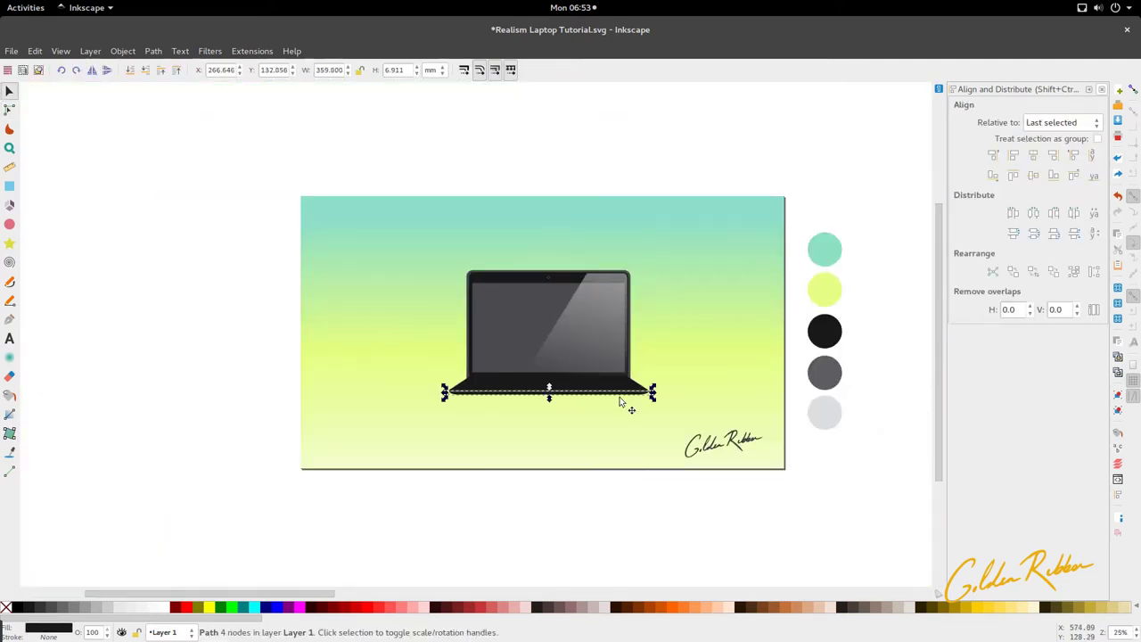
key("ctrl+s")
- Apply a radial gradient to the laptop's base surface, centred left of the middle and reaching the base's left corner
scroll(565, 414, "up", 2)
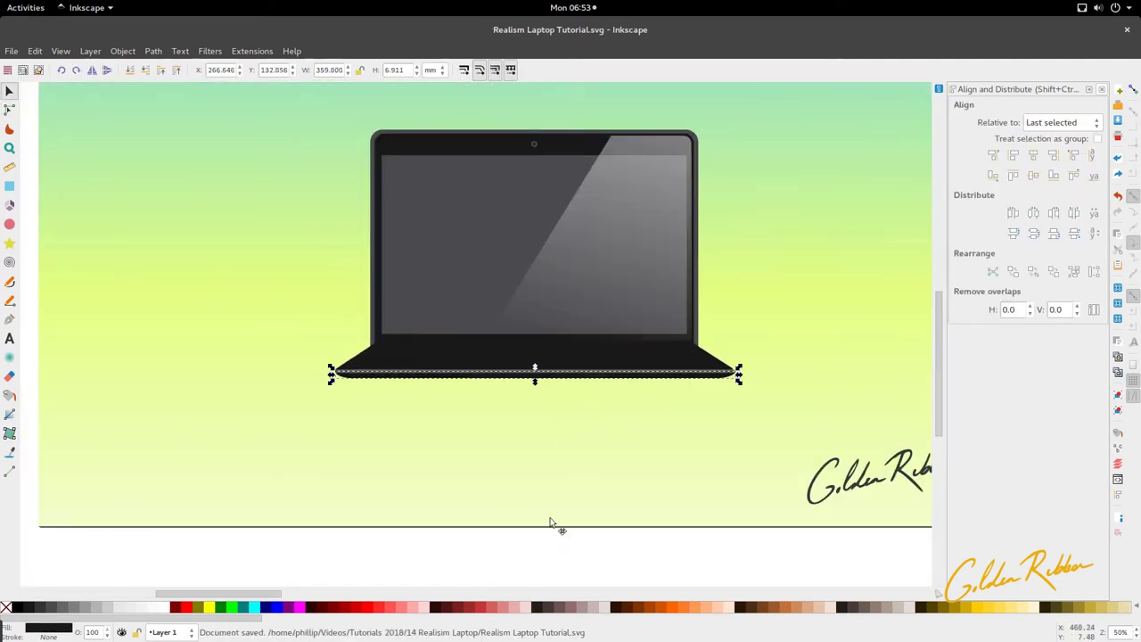
left_click(553, 523, "ctrl")
scroll(479, 283, "down", 2)
left_click(479, 288)
scroll(480, 288, "up", 3)
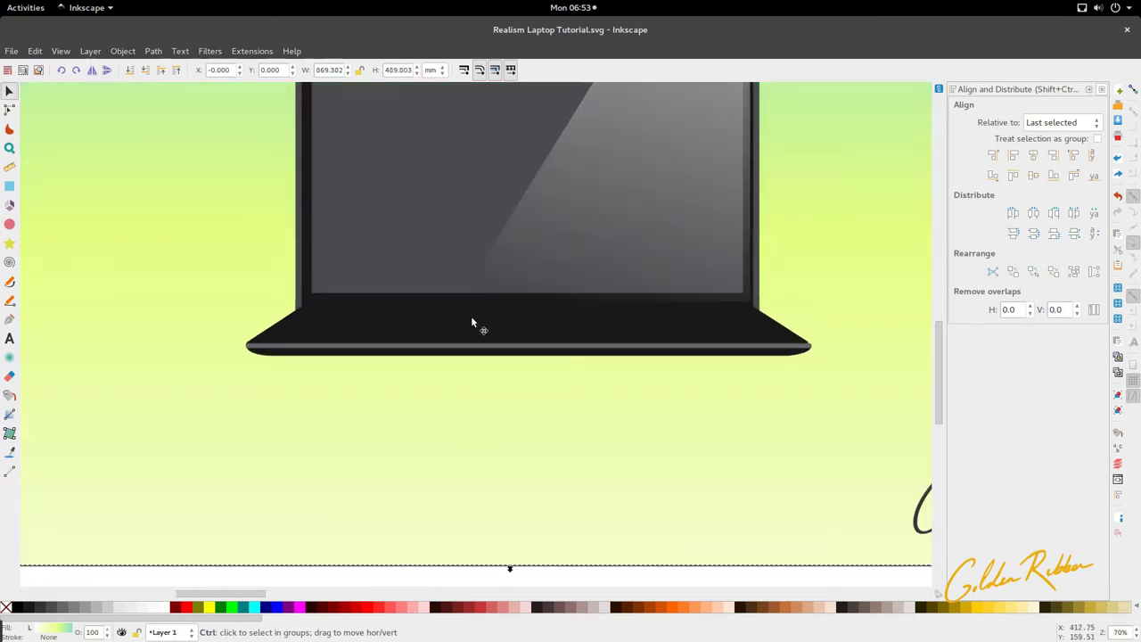
key("n")
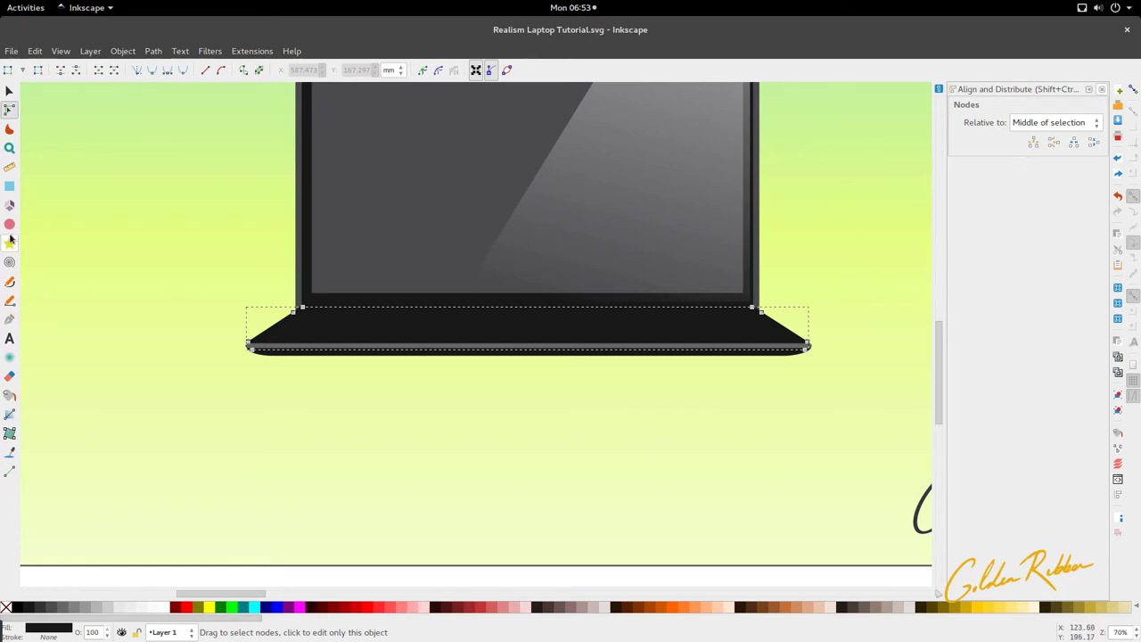
left_click(9, 414)
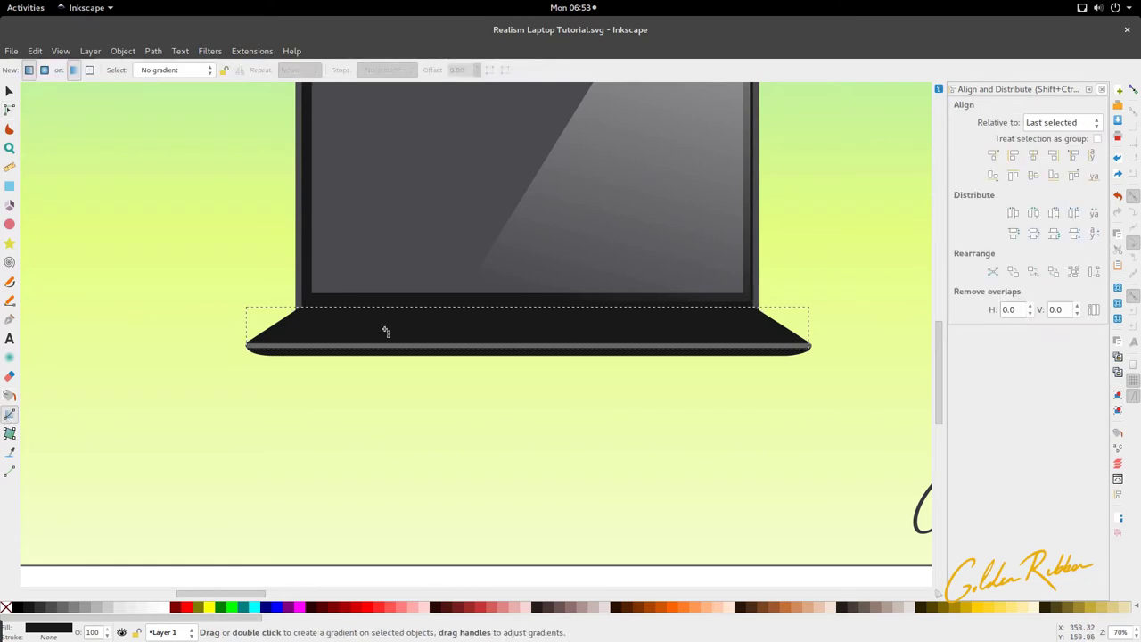
left_click_drag(389, 328, 238, 330)
left_click(43, 70)
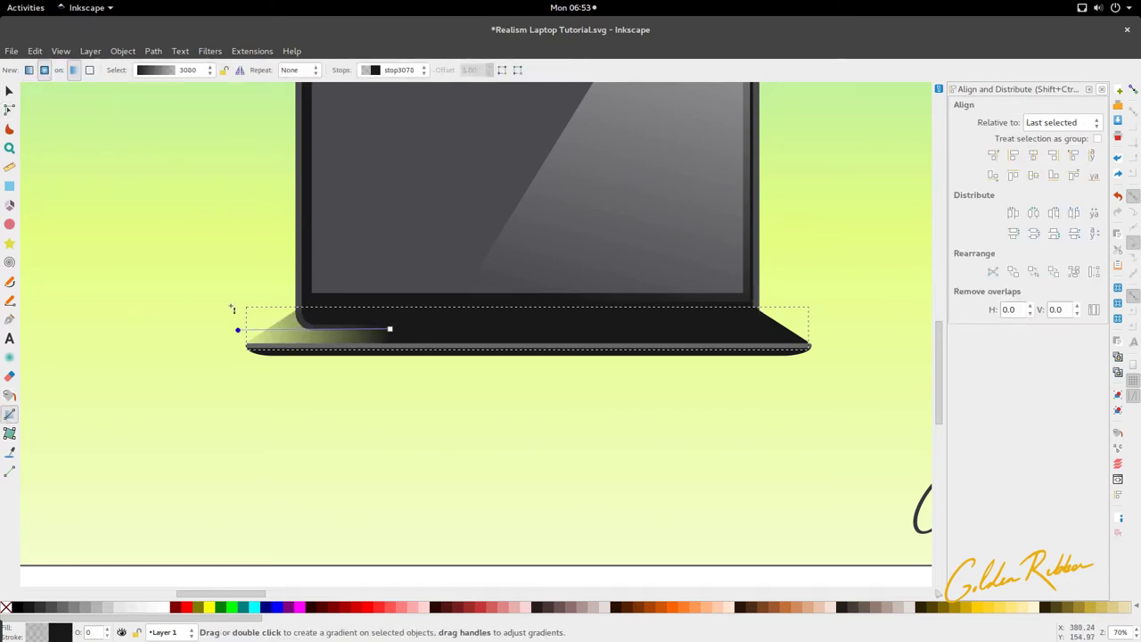
left_click_drag(425, 321, 243, 317)
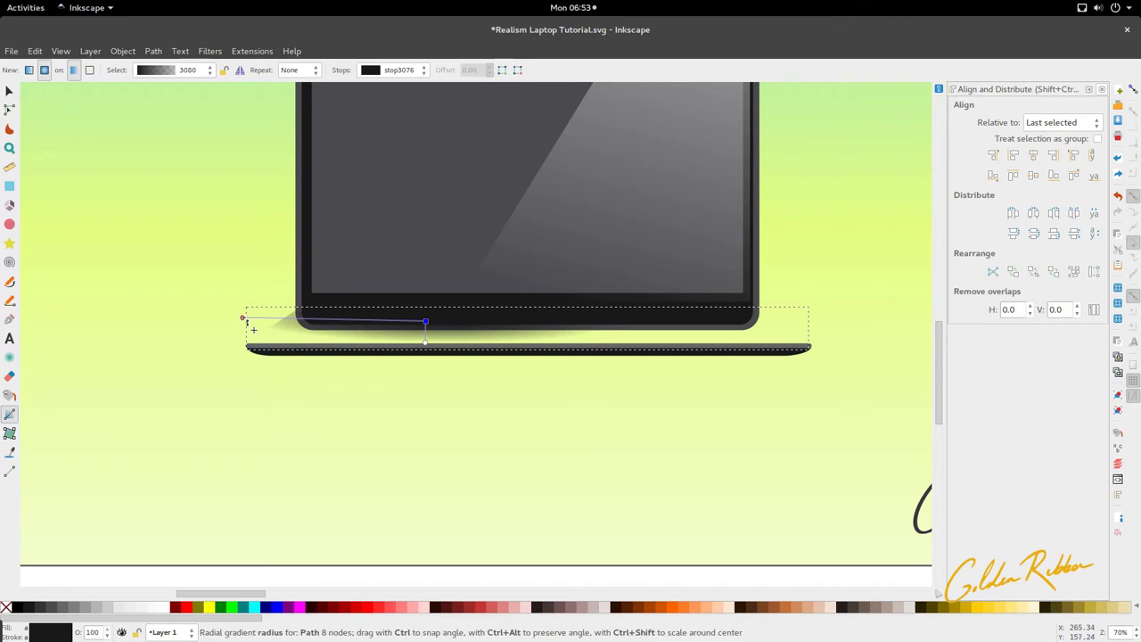
- Move the gradient centre towards the base's left corner, colouring the centre with the lid edge's grey and the outer stop with the base's near-black
left_click(243, 317)
key("d")
left_click(303, 278)
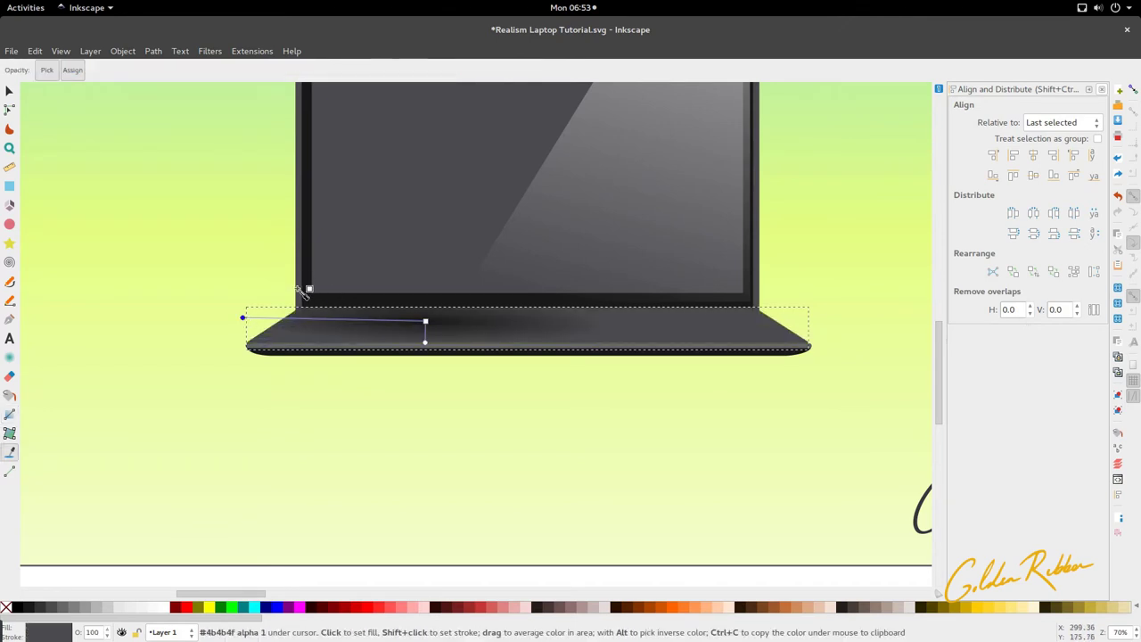
left_click_drag(427, 323, 297, 327)
left_click(303, 297)
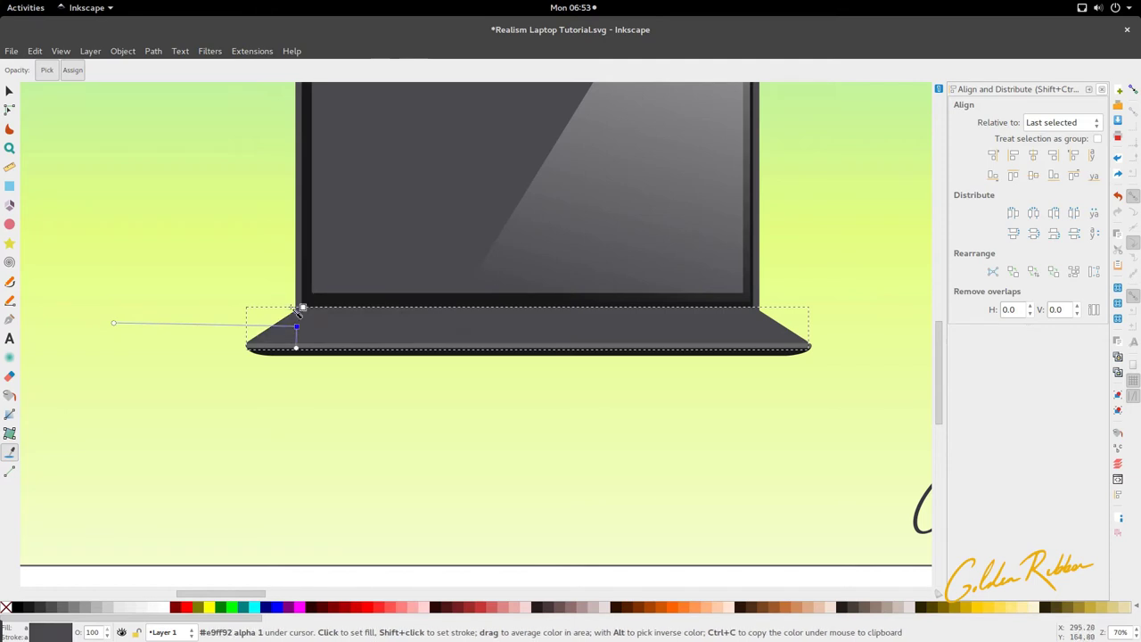
left_click(300, 347)
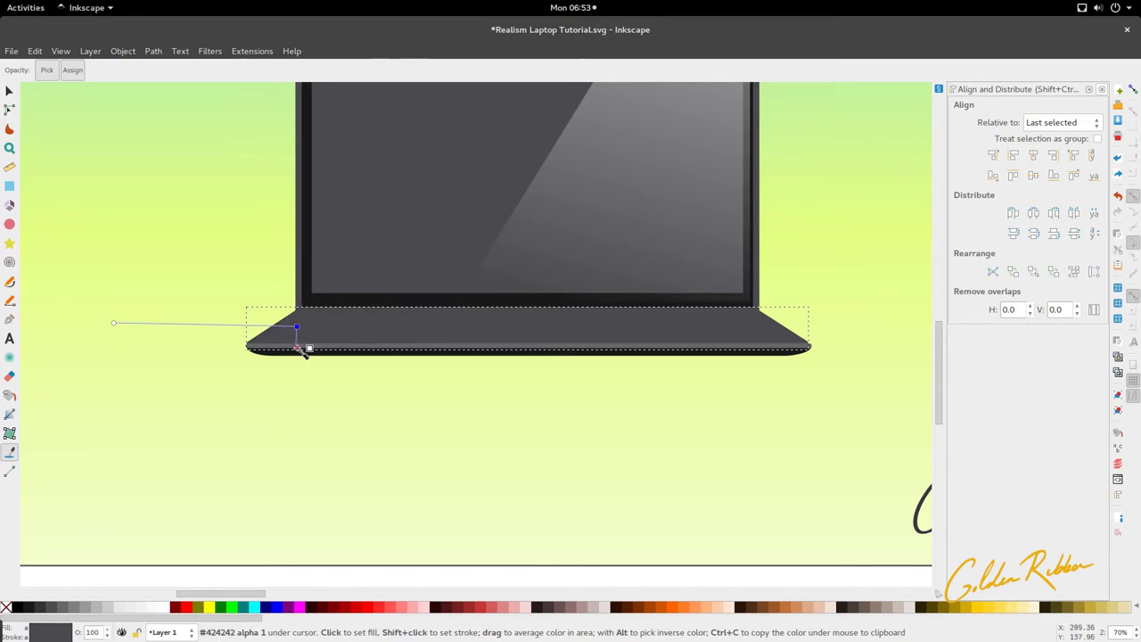
left_click(357, 353)
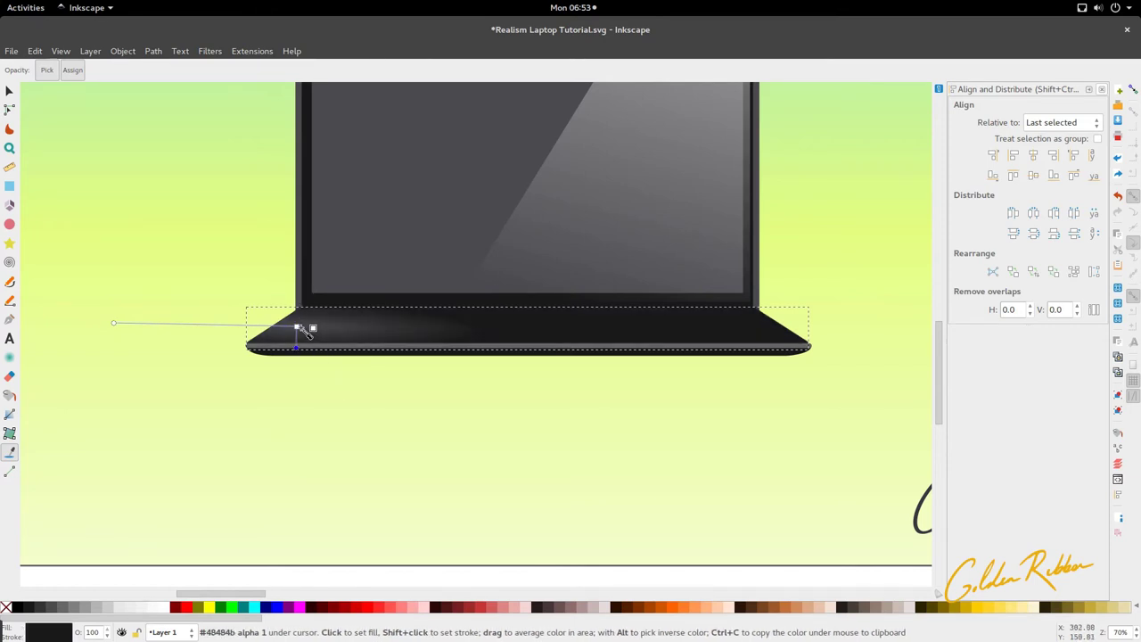
- Shift the base gradient's centre onto the slanted left edge and shorten its horizontal radius for a smaller highlight
mouse_move(285, 327)
left_mouse_down()
mouse_move(254, 327)
mouse_move(263, 325)
left_mouse_up()
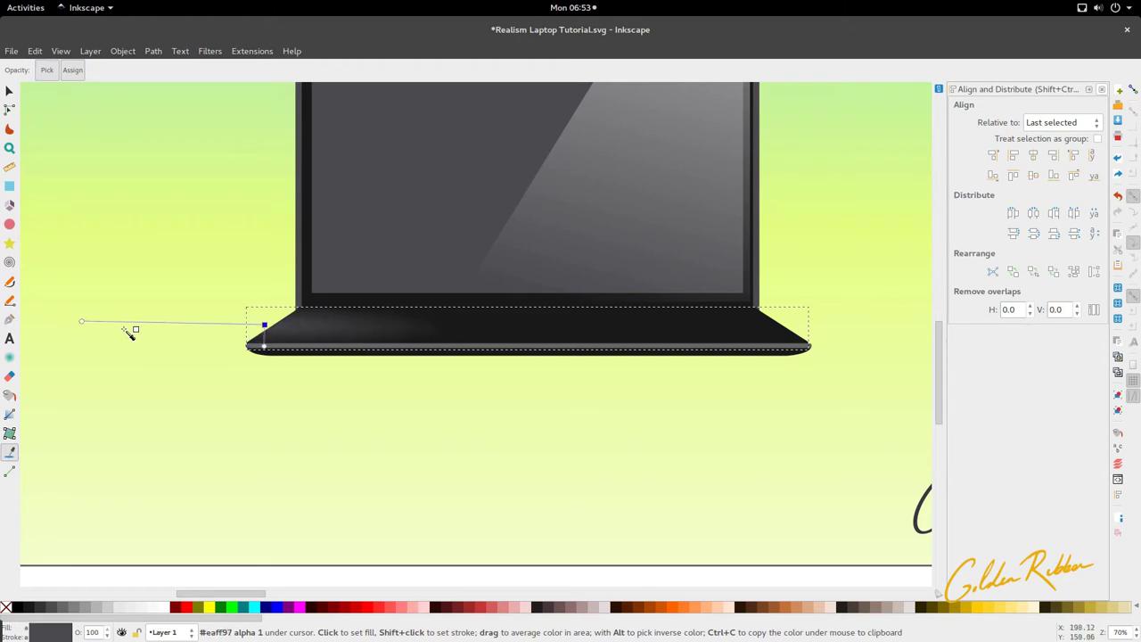
left_click(82, 322)
left_click_drag(86, 325, 162, 327)
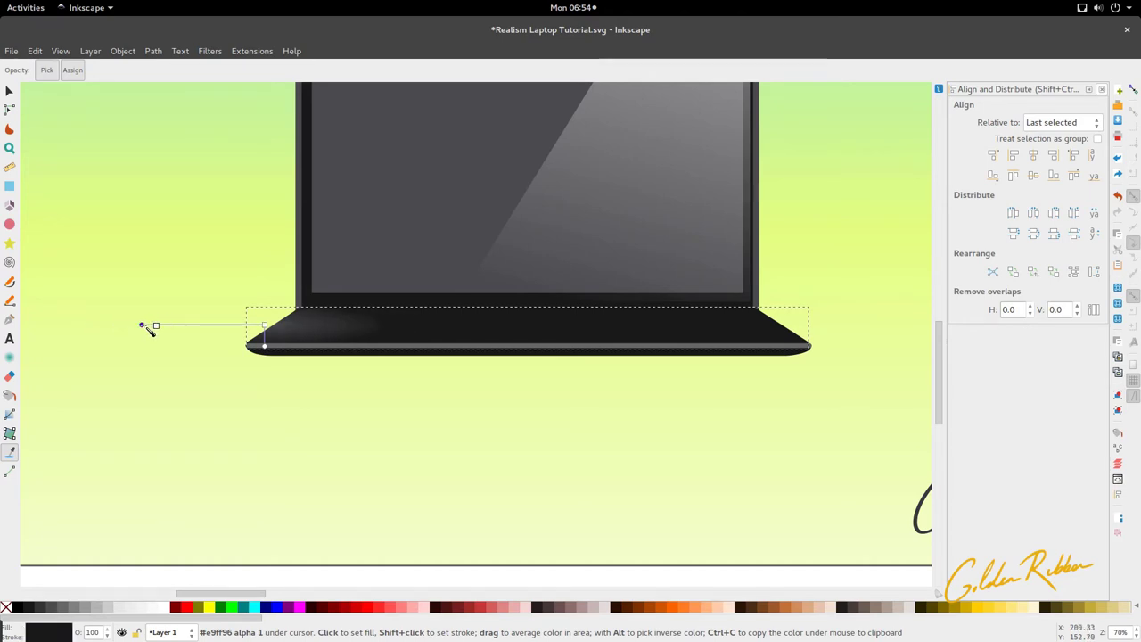
key("s")
left_click(363, 382)
scroll(374, 360, "down", 2)
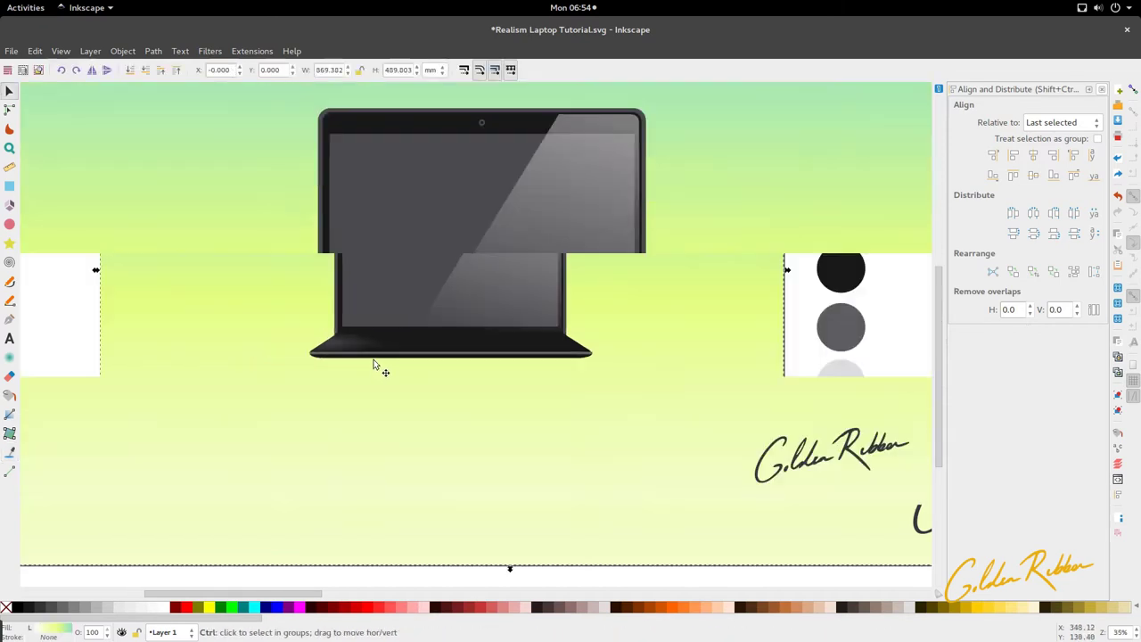
scroll(147, 357, "up", 1)
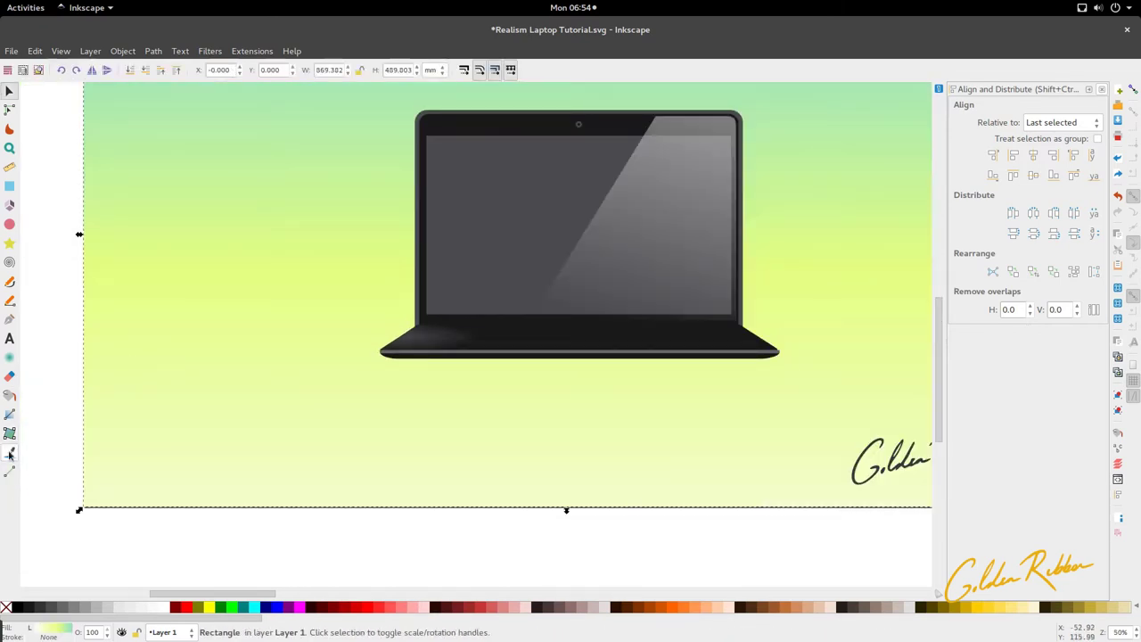
- Darken the base gradient's centre stop with a colour sampled from the dark area of the base surface
left_click(441, 346)
key("n")
scroll(441, 339, "up", 3)
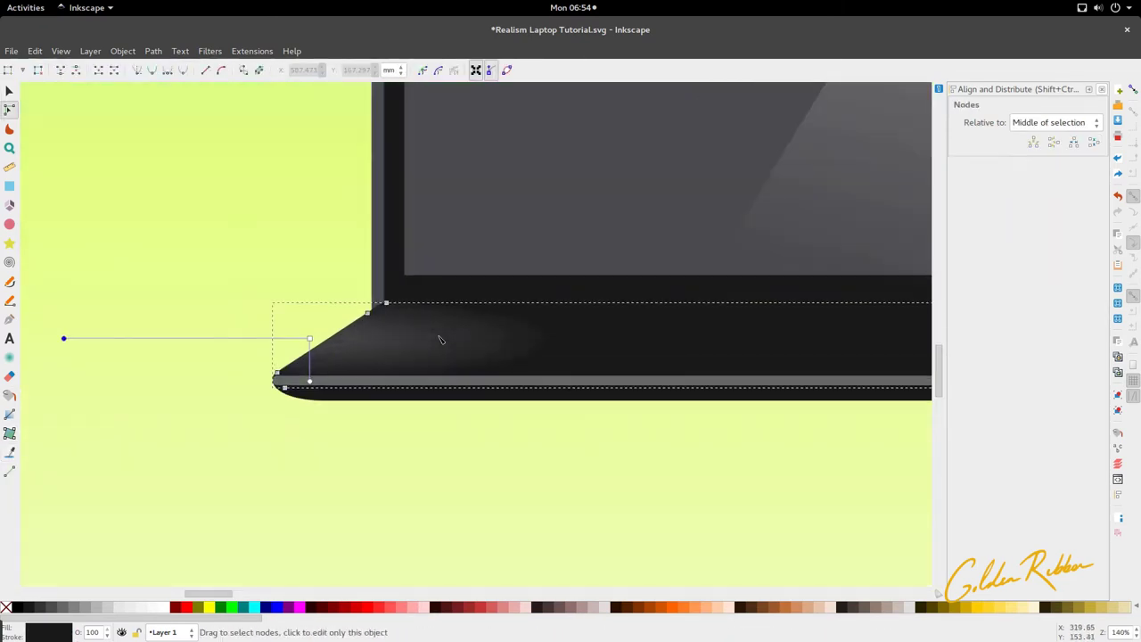
left_click(310, 339)
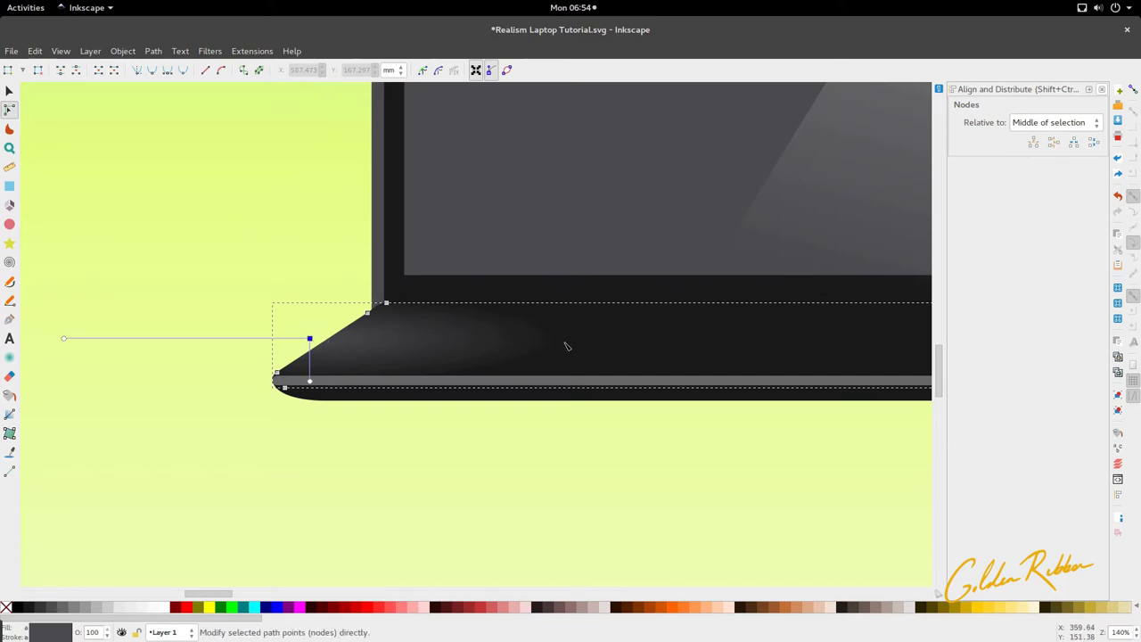
key("d")
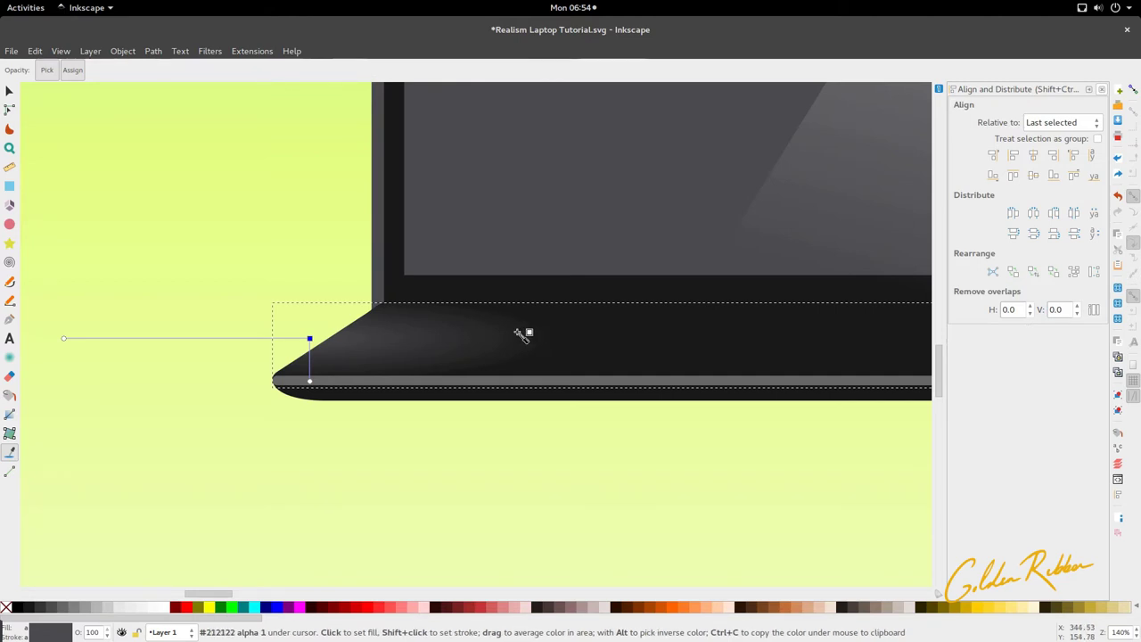
left_click_drag(523, 334, 538, 338)
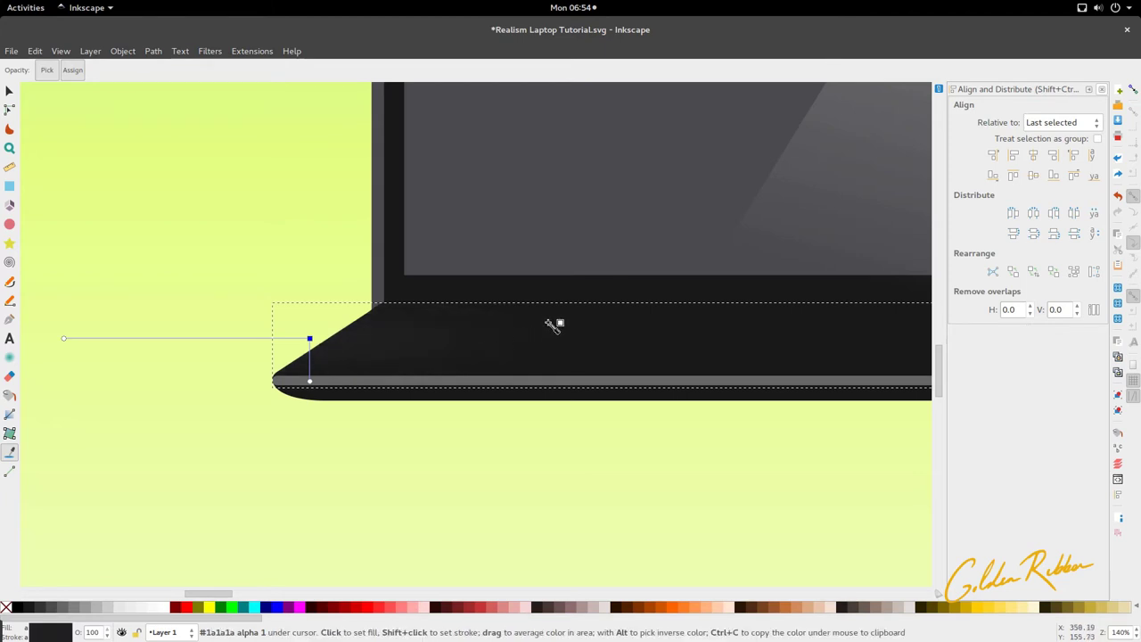
- Nudge the base gradient's centre slightly inward from the slanted left edge
key("s")
scroll(530, 364, "down", 3)
scroll(513, 361, "up", 3)
key("n")
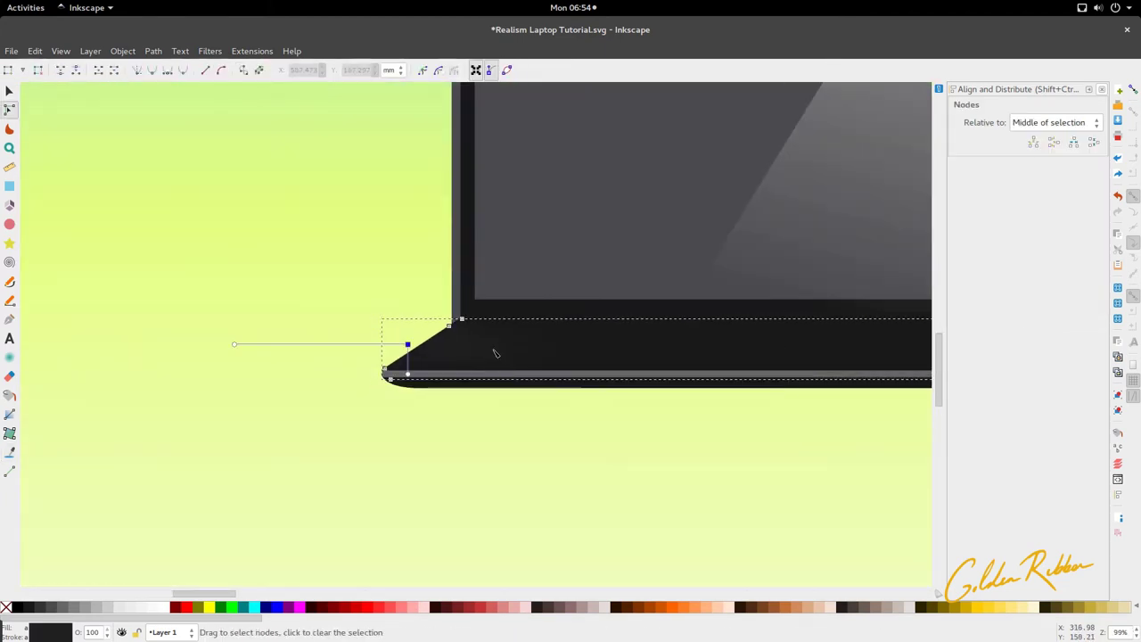
left_click(407, 344)
left_click_drag(407, 344, 414, 344)
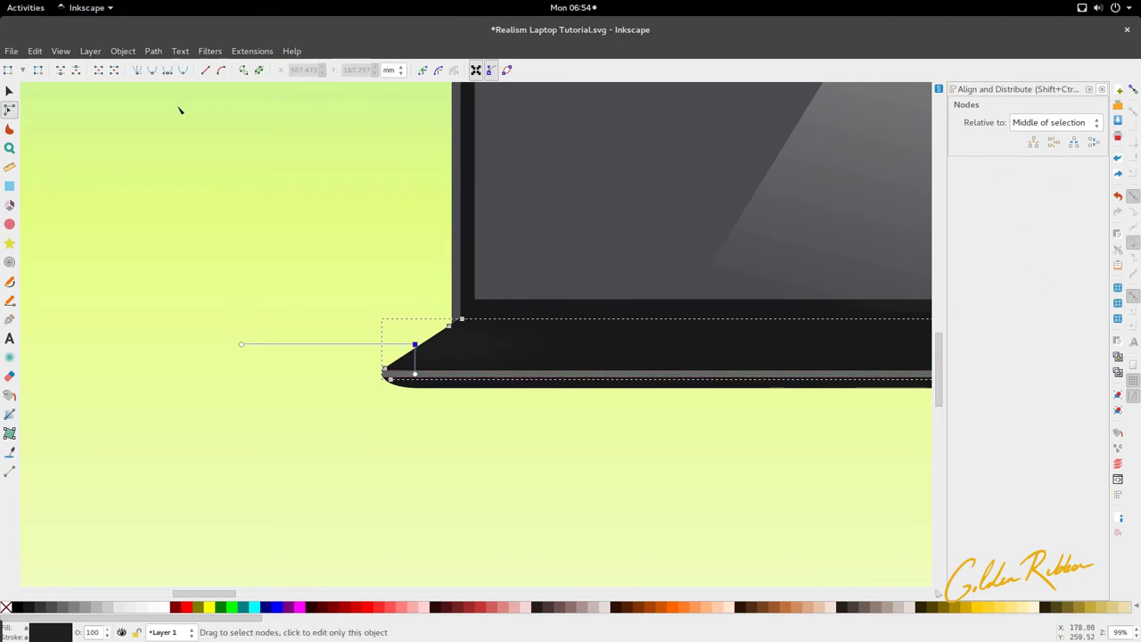
- Open the Fill and Stroke settings for the base gradient and deselect the base to check the whole laptop
left_click(154, 52)
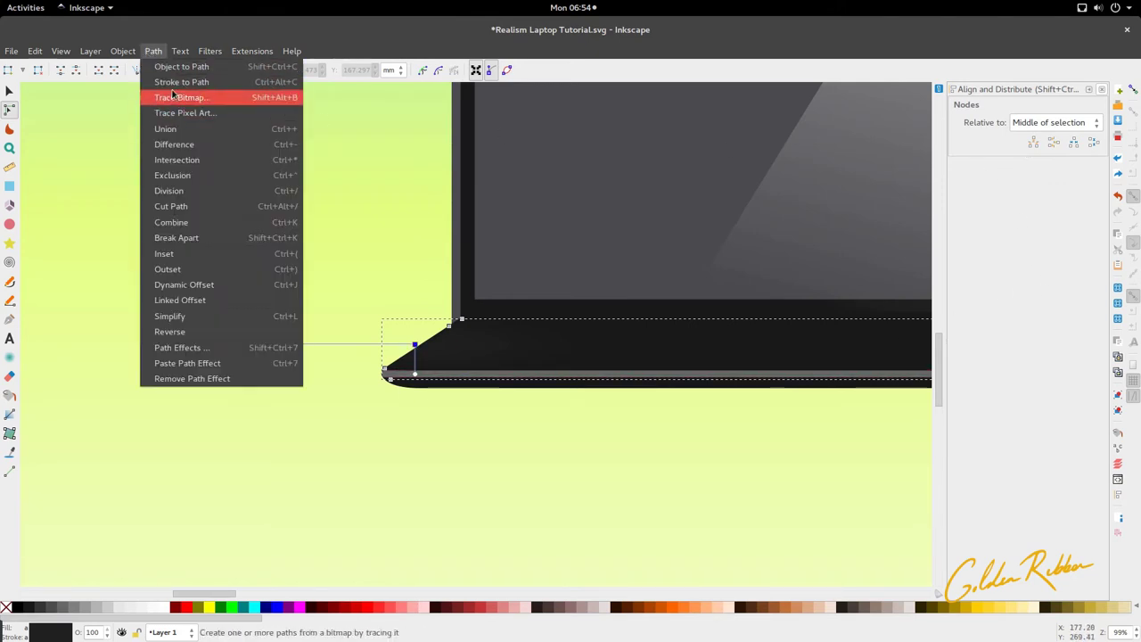
mouse_move(123, 50)
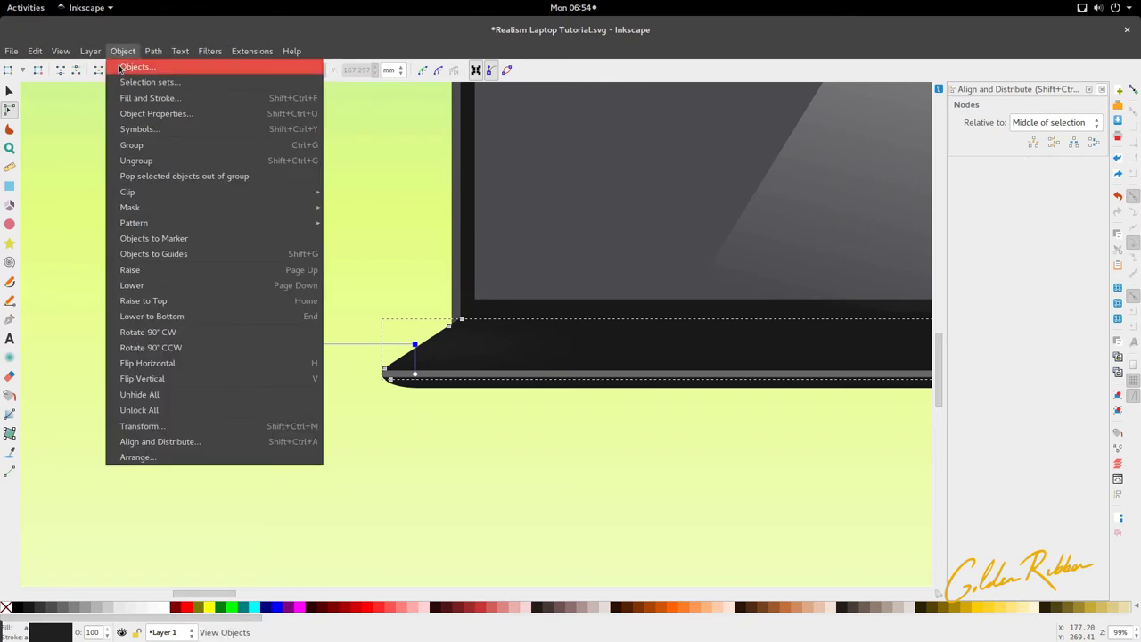
left_click(150, 98)
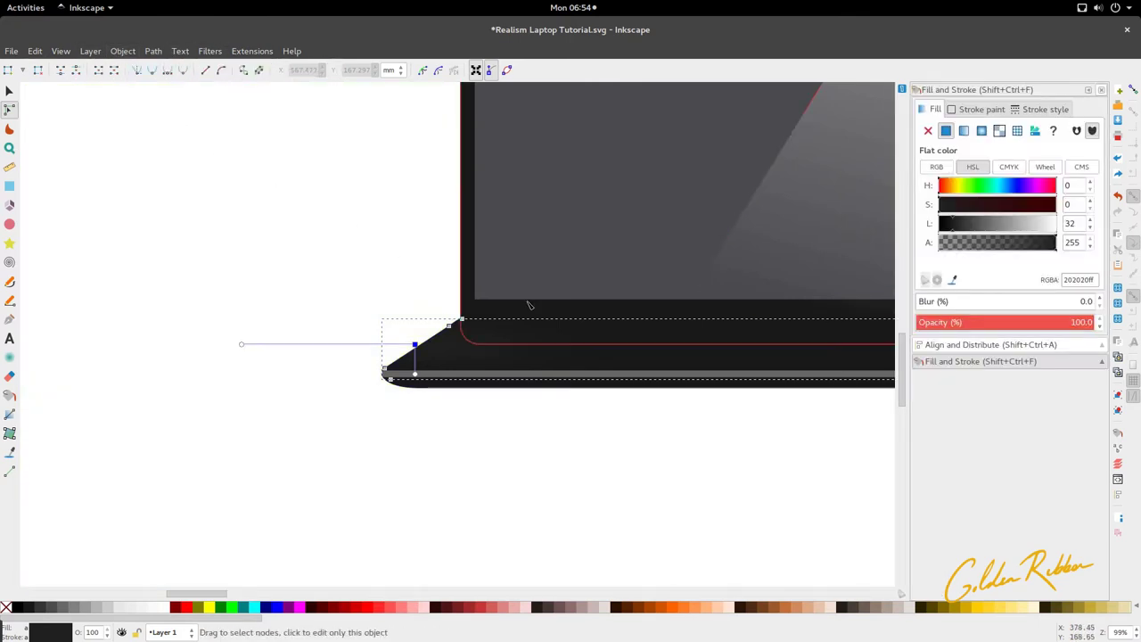
key("s")
left_click(267, 331)
scroll(346, 314, "down", 4)
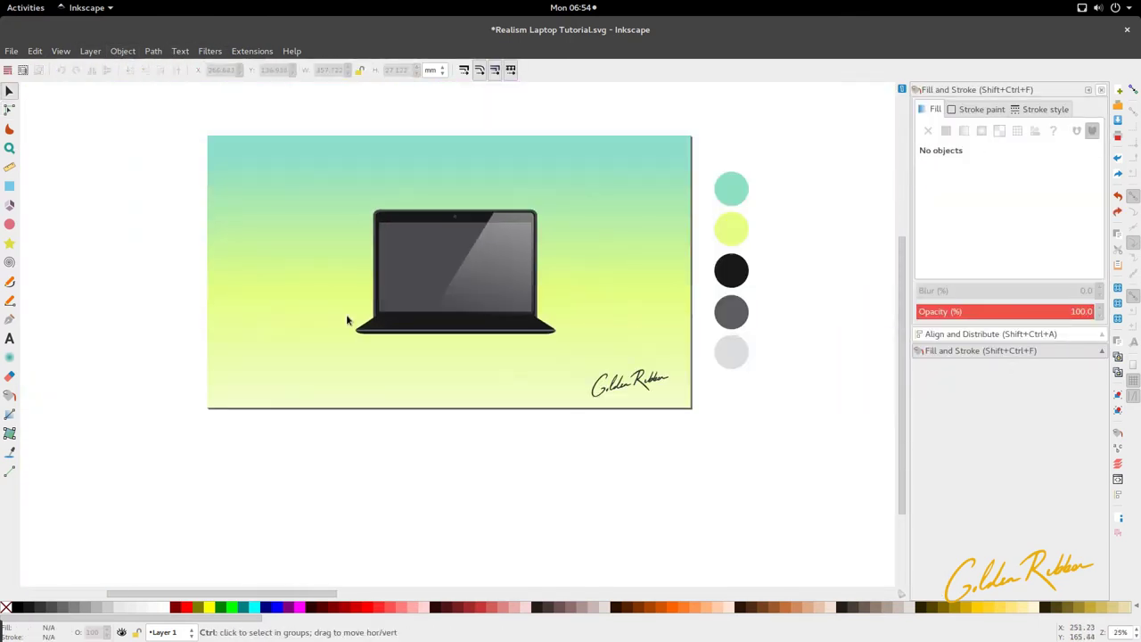
- Lighten the base gradient's centre stop to the grey #616161 with a lightness of 97
scroll(346, 314, "up", 3)
scroll(392, 331, "up", 2)
key("n")
left_click(407, 339)
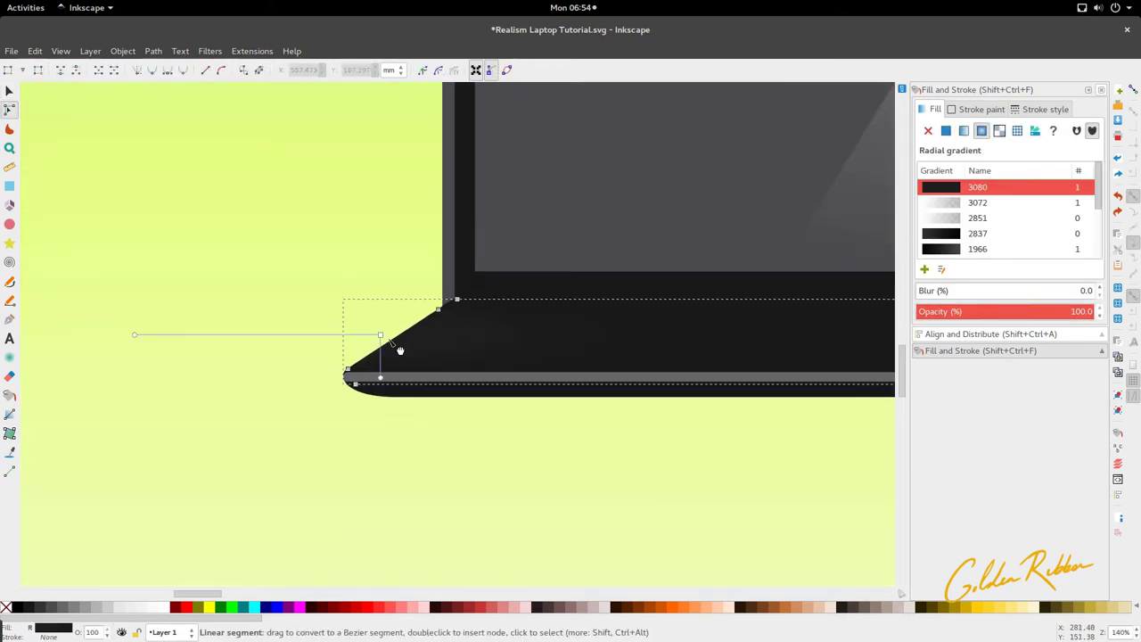
left_click(381, 336)
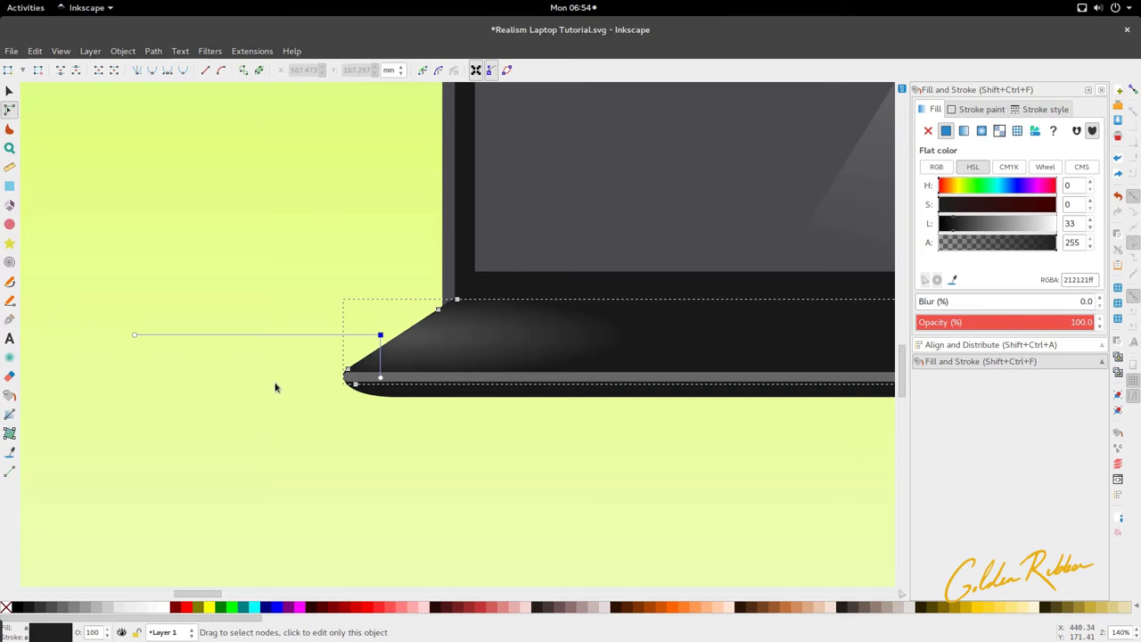
left_click(9, 90)
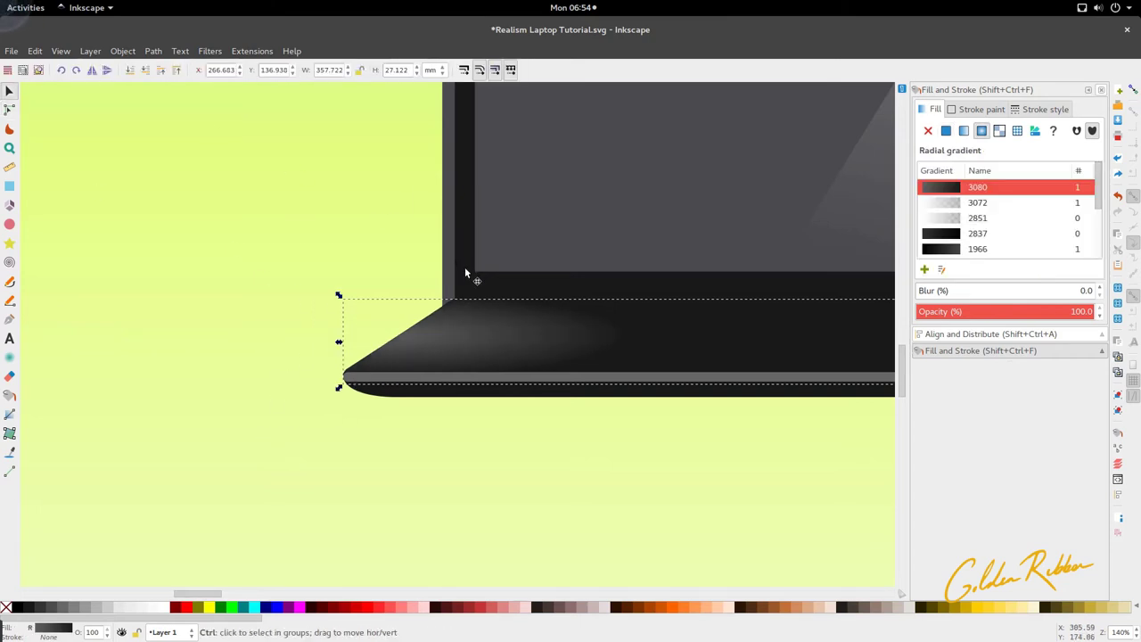
scroll(464, 266, "down", 3, "ctrl")
scroll(477, 293, "down", 1, "ctrl")
- Reduce the lightness of the base gradient's centre stop to a subtle dark grey and deselect the base
key("n")
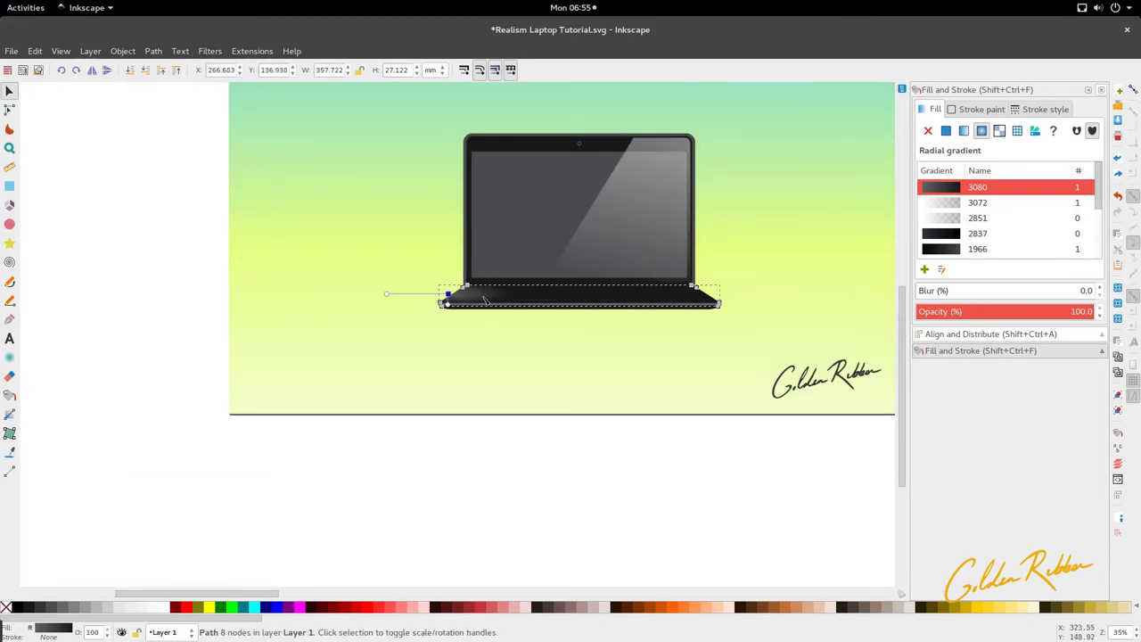
left_click(448, 295)
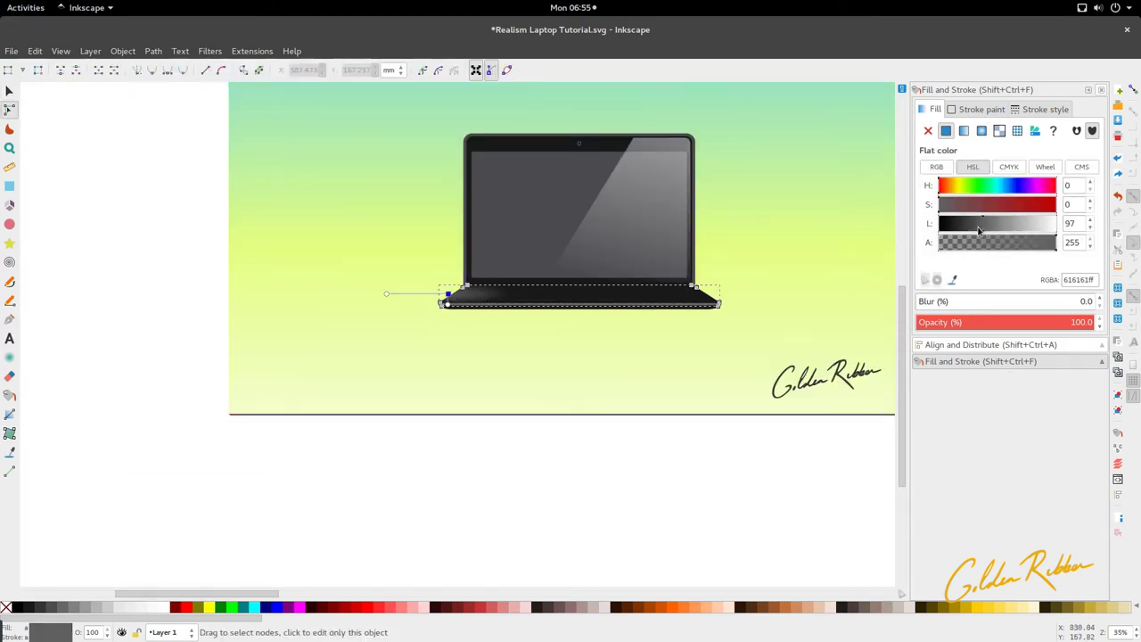
left_click(963, 229)
left_click(969, 229)
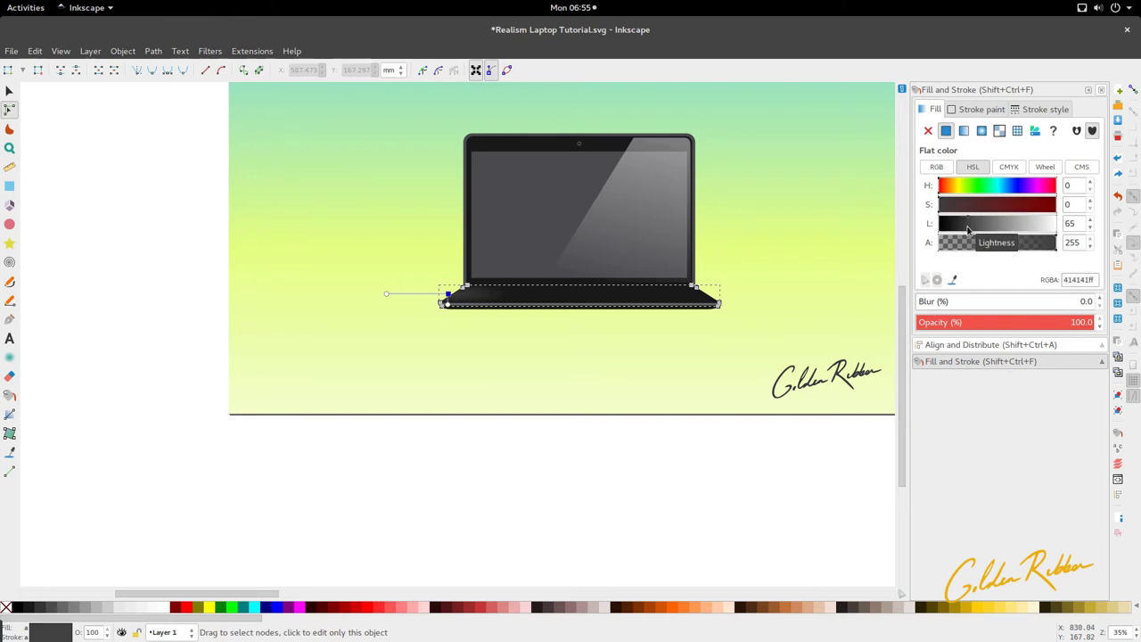
left_click(964, 230)
key("s")
left_click(533, 481)
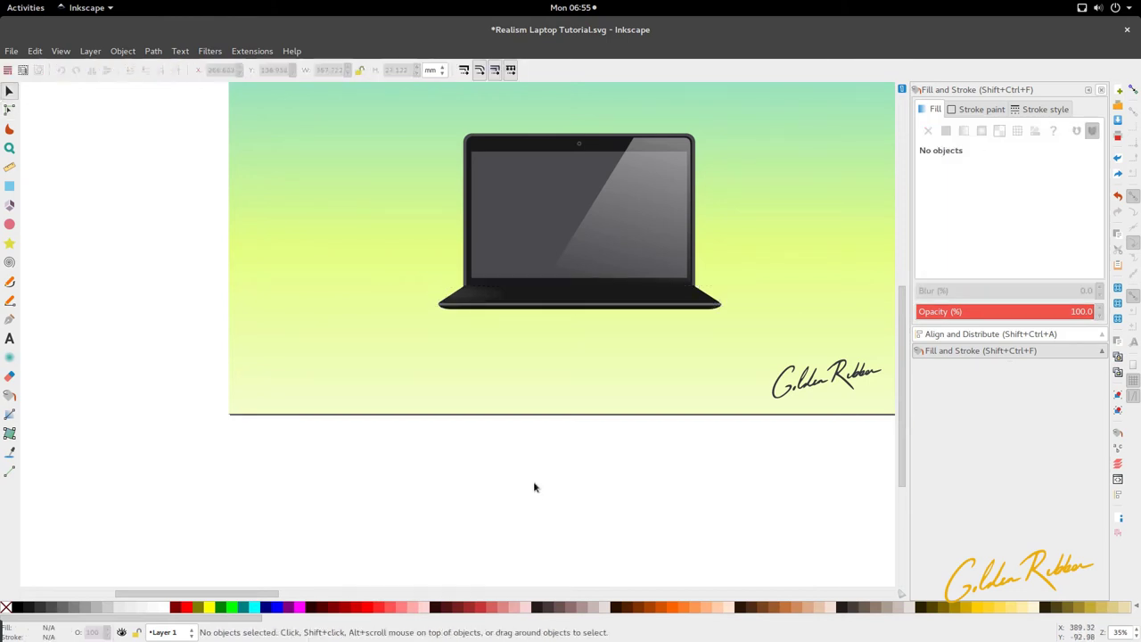
- Flatten the laptop base to about 16.2 mm tall by moving its front corner nodes up on both sides
scroll(538, 341, "up", 3)
scroll(537, 342, "up", 1, "ctrl")
scroll(523, 390, "up", 1, "ctrl")
left_click(528, 406)
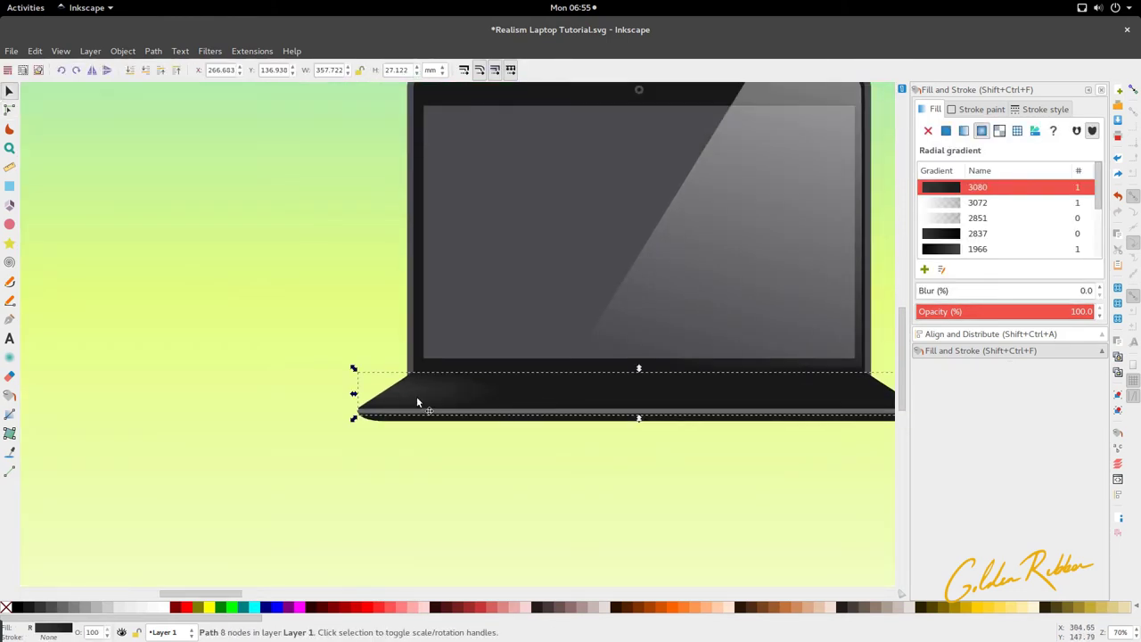
key("n")
key("s")
scroll(615, 339, "down", 3)
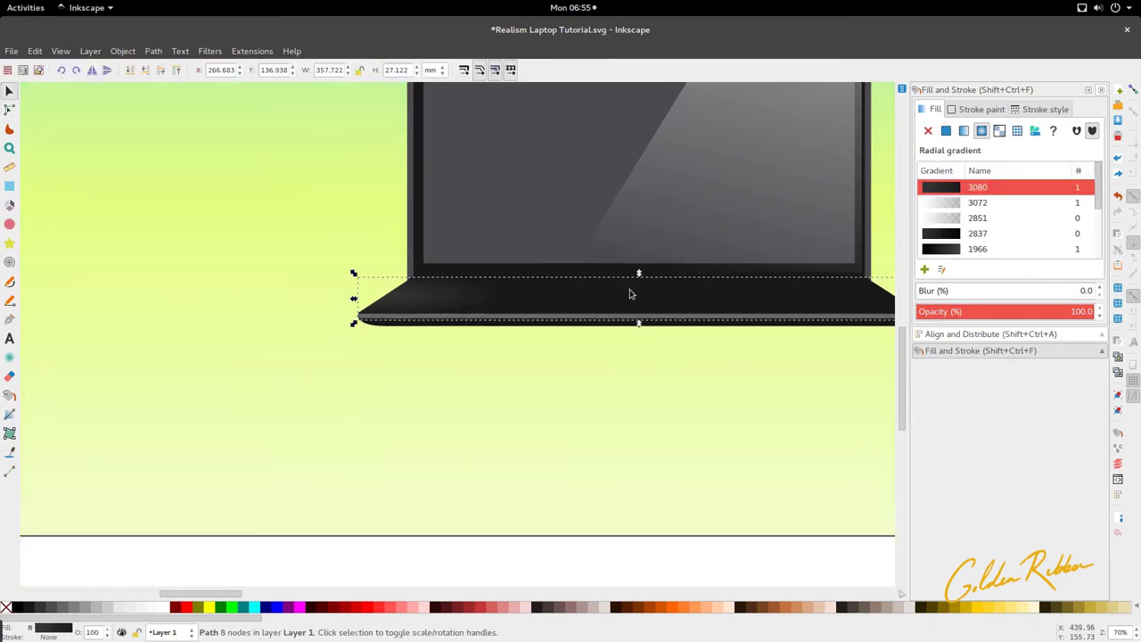
key("n")
left_click_drag(314, 319, 692, 311)
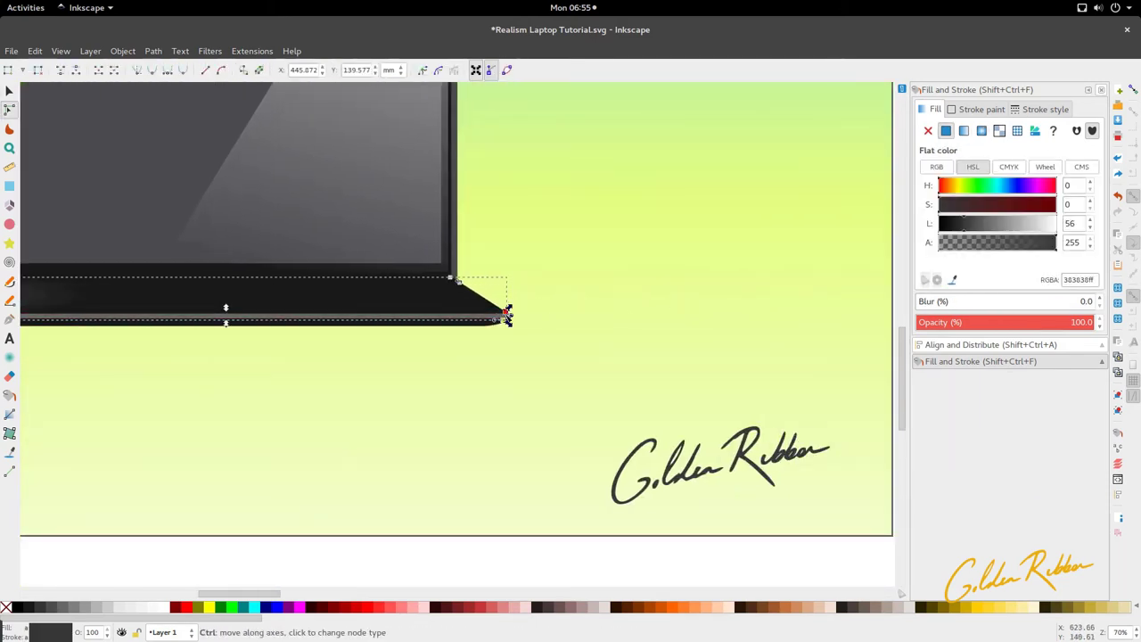
left_click_drag(505, 314, 507, 309)
key("s")
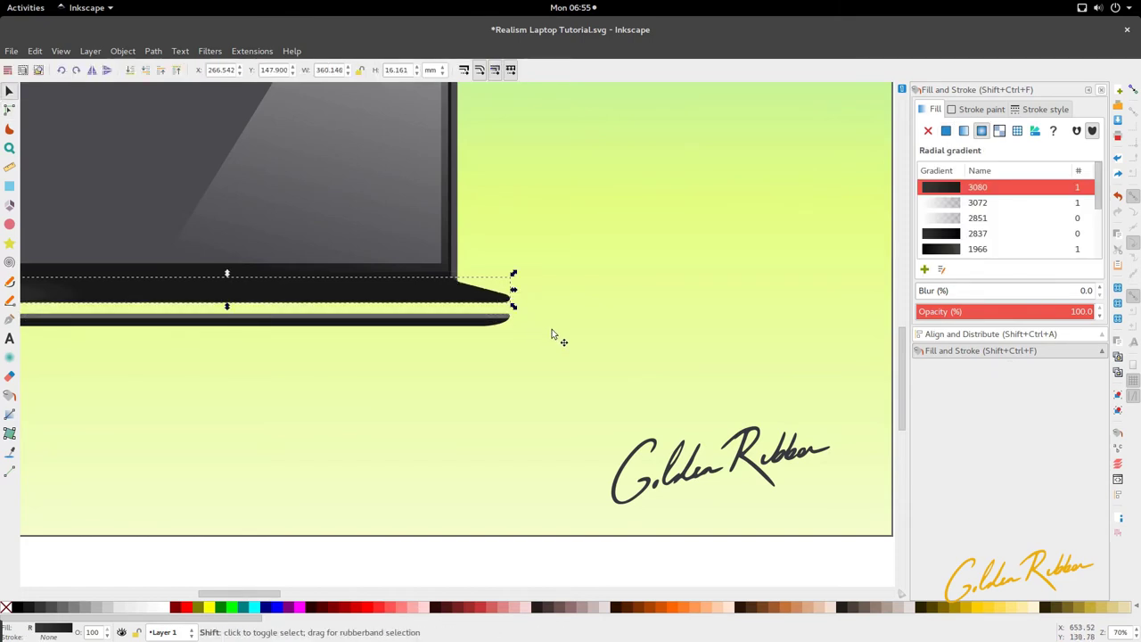
- Move the two front edge parts up together to meet the flattened base, and deselect them
scroll(553, 335, "left", 9)
scroll(553, 334, "down", 1)
left_click_drag(226, 517, 790, 302)
left_click_drag(683, 333, 687, 318)
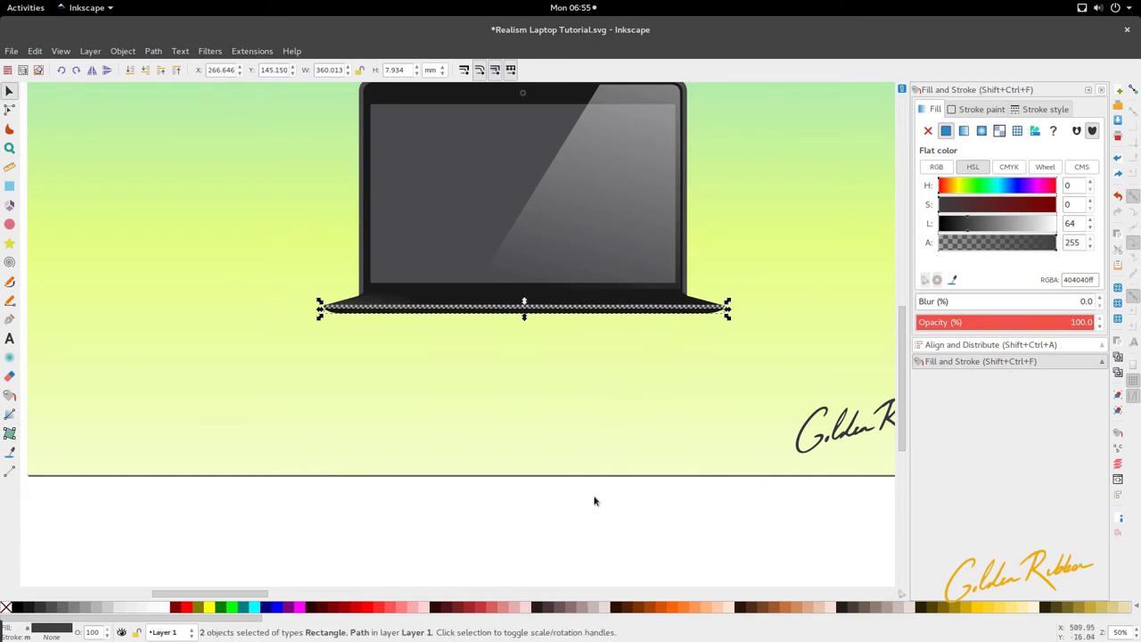
left_click(595, 520)
- Move the base outline's upper right node inward to about X 581 mm, under the screen frame
scroll(602, 272, "up", 1)
scroll(722, 352, "up", 4)
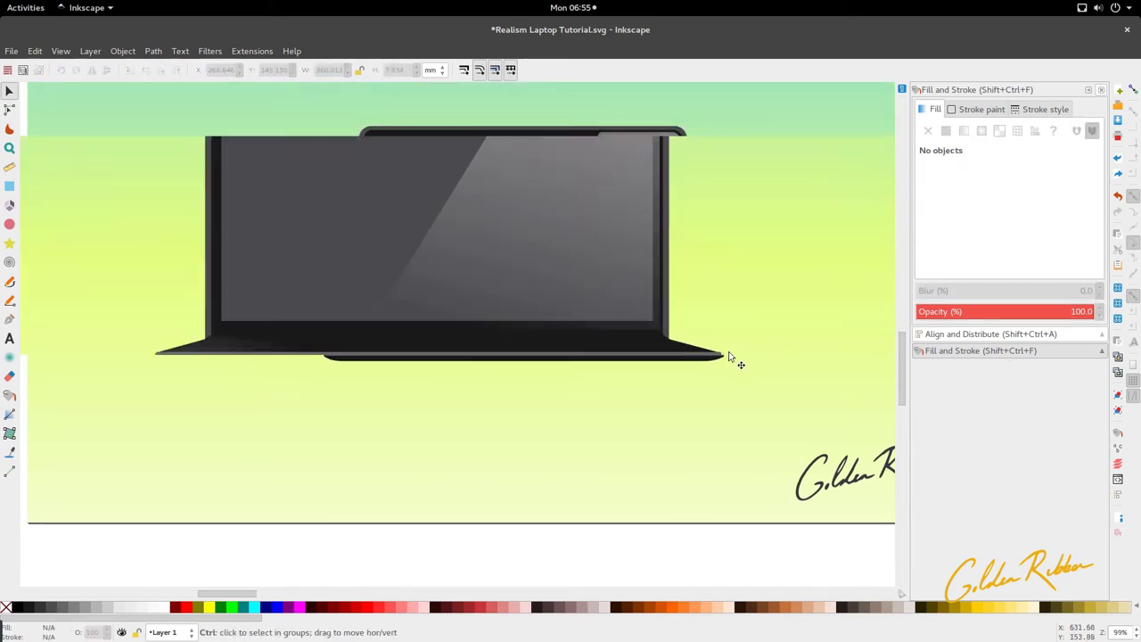
double_click(550, 322)
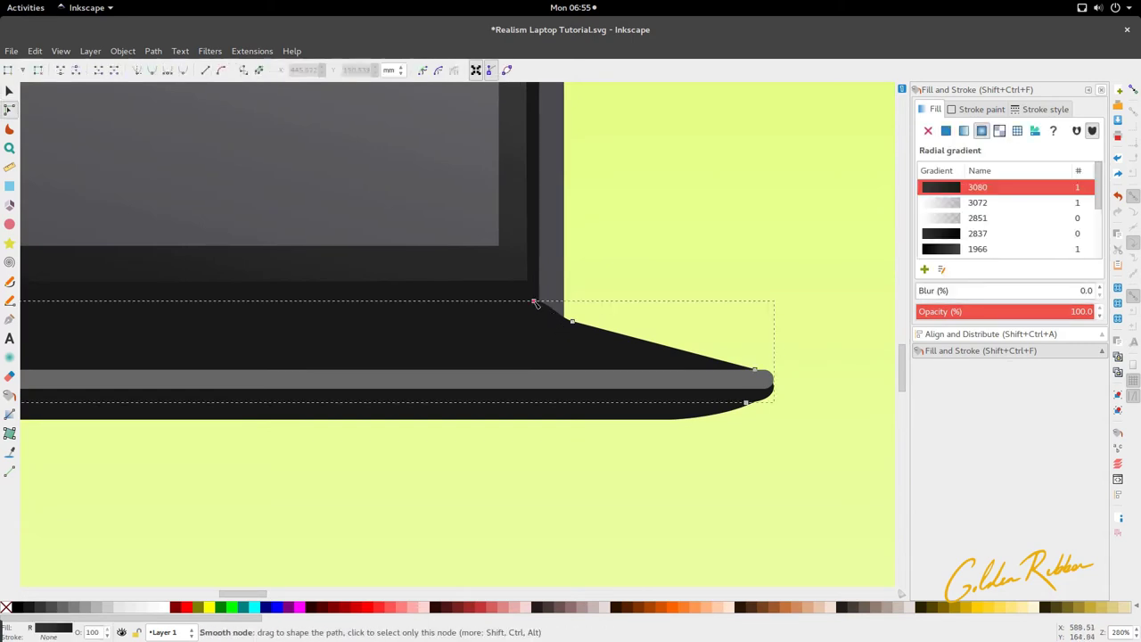
left_click_drag(536, 301, 486, 301)
scroll(512, 326, "left", 15)
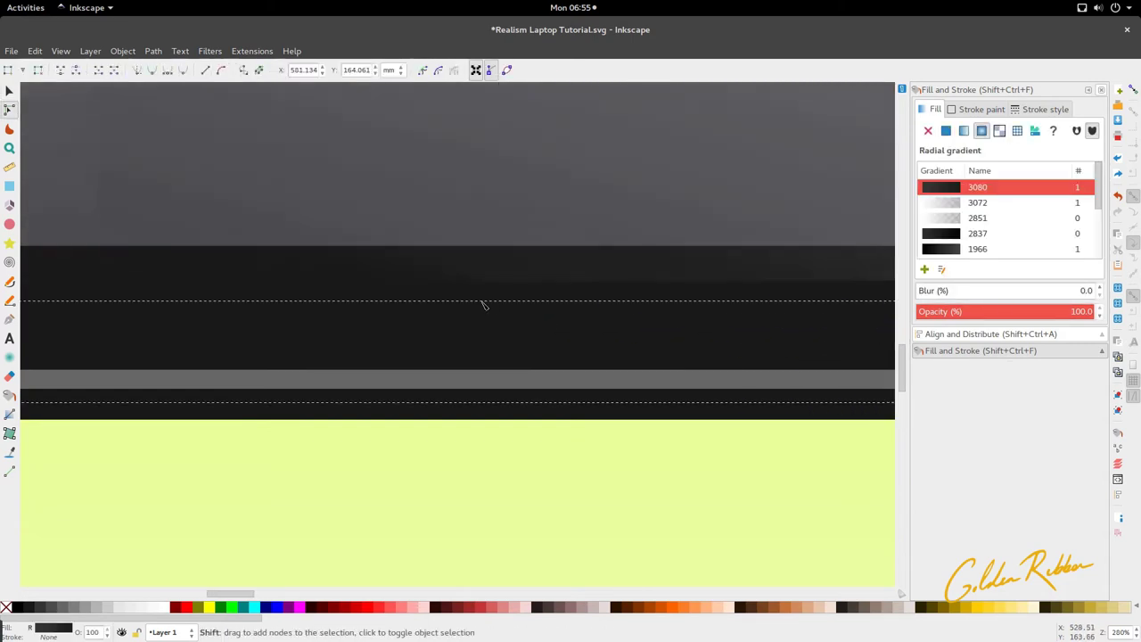
- Move the base outline's upper left node inward to about X 308 mm to match the opposite corner
scroll(492, 314, "left", 4)
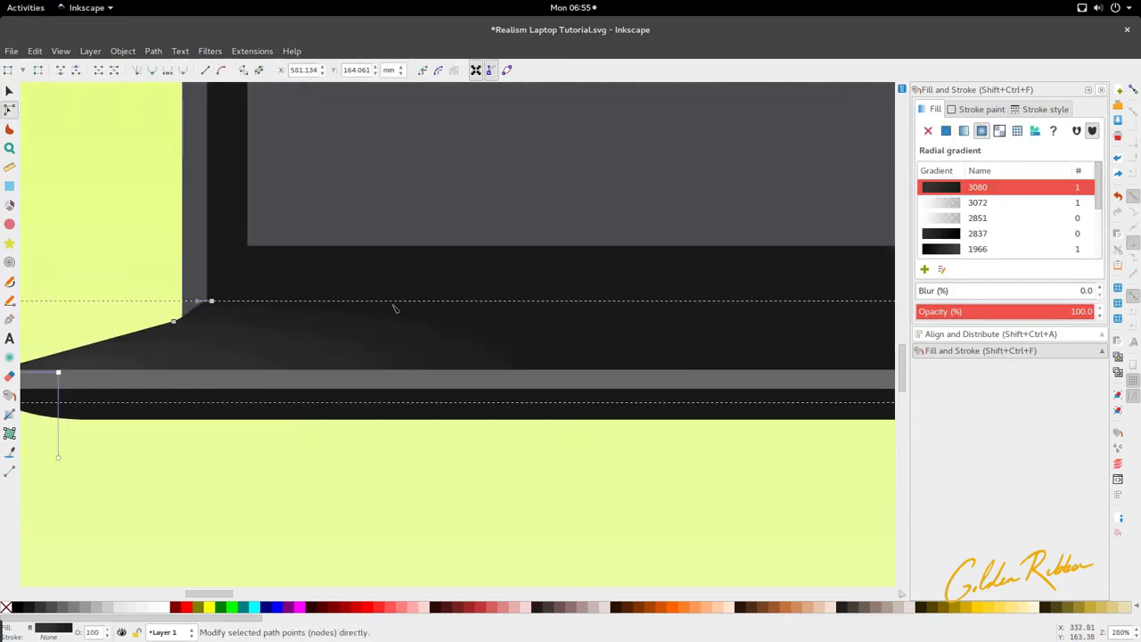
left_click(209, 301)
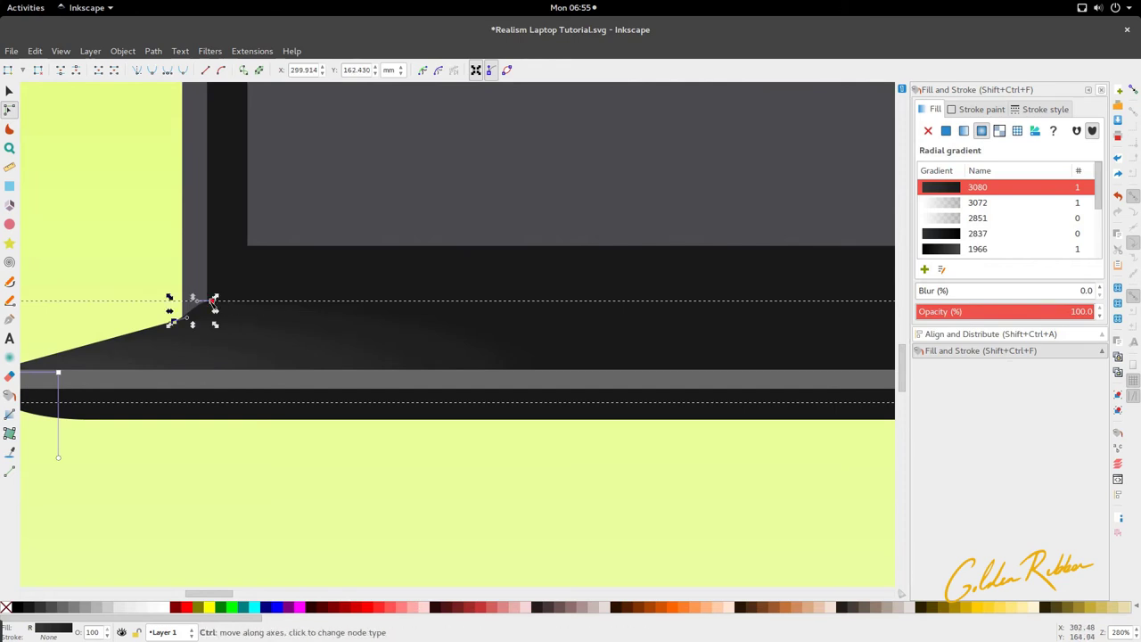
left_click(216, 288)
left_click(212, 304)
left_click_drag(212, 301, 242, 301)
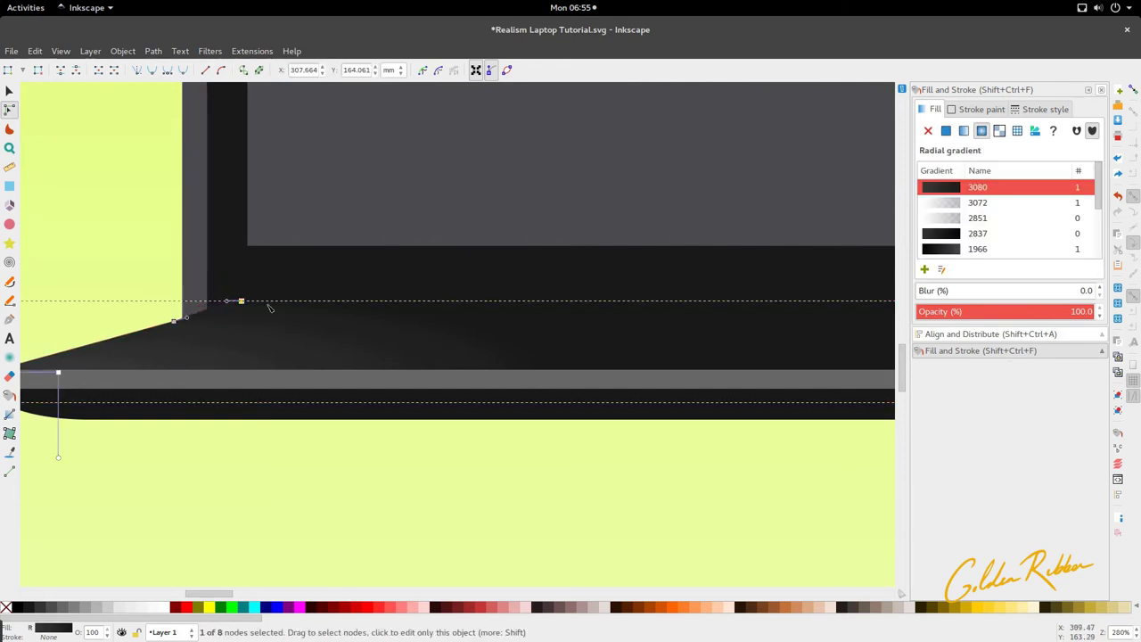
key("s")
- Move the base outline's lower left node inward to about X 272 mm and adjust the rounded left tip
scroll(324, 288, "down", 7)
scroll(325, 288, "up", 5, "ctrl")
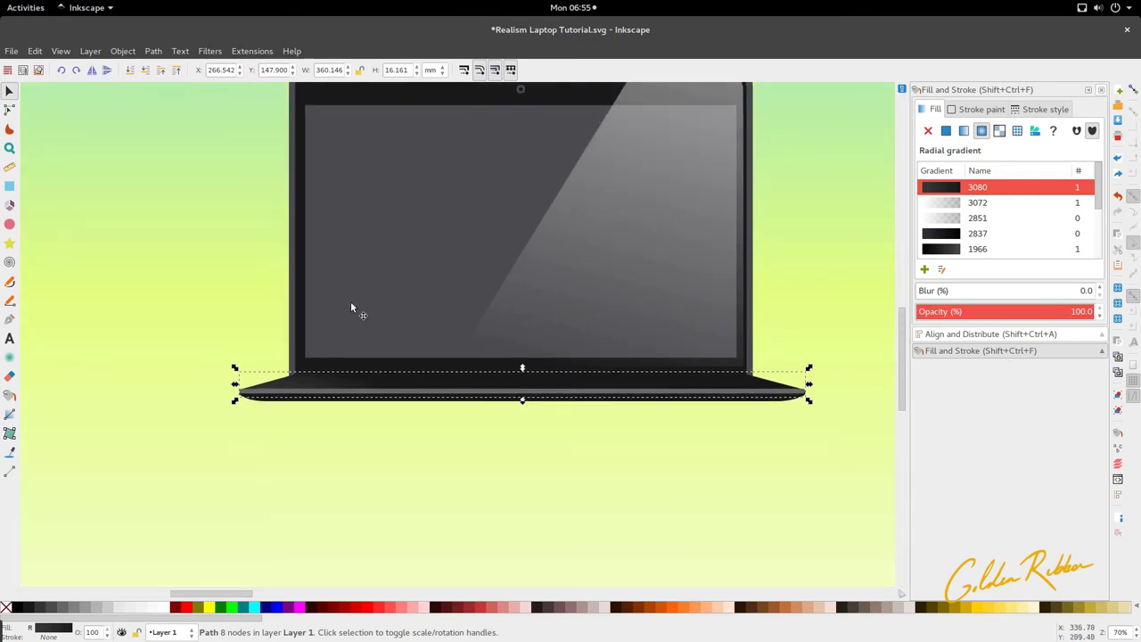
key("n")
scroll(509, 387, "down", 5, "ctrl")
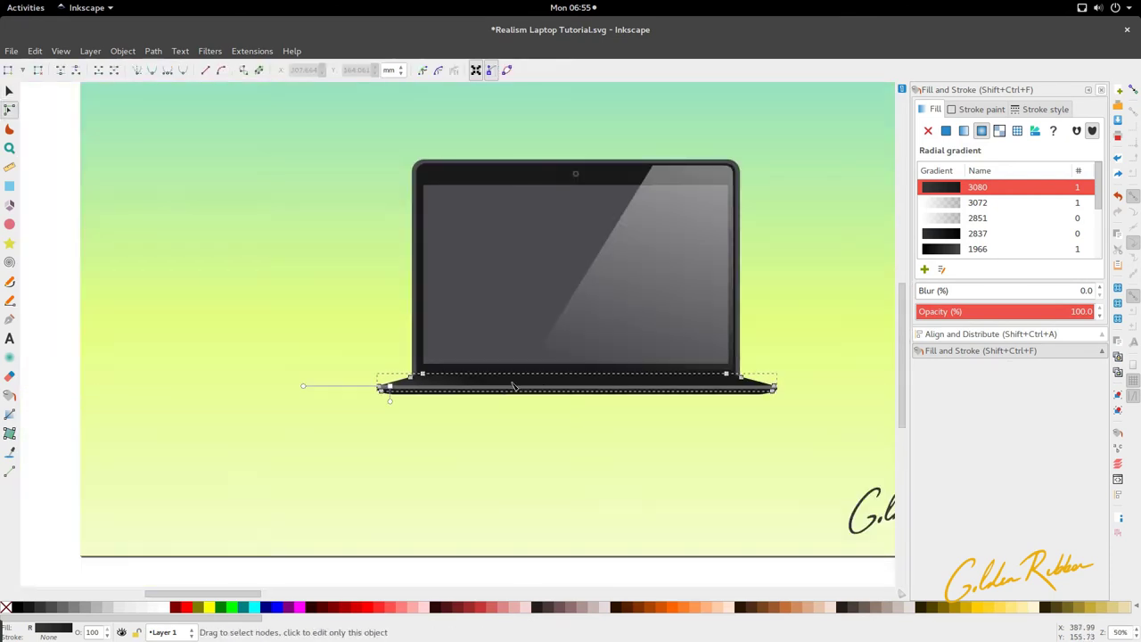
scroll(504, 392, "up", 5, "ctrl")
scroll(295, 378, "up", 2, "ctrl")
left_click(292, 378)
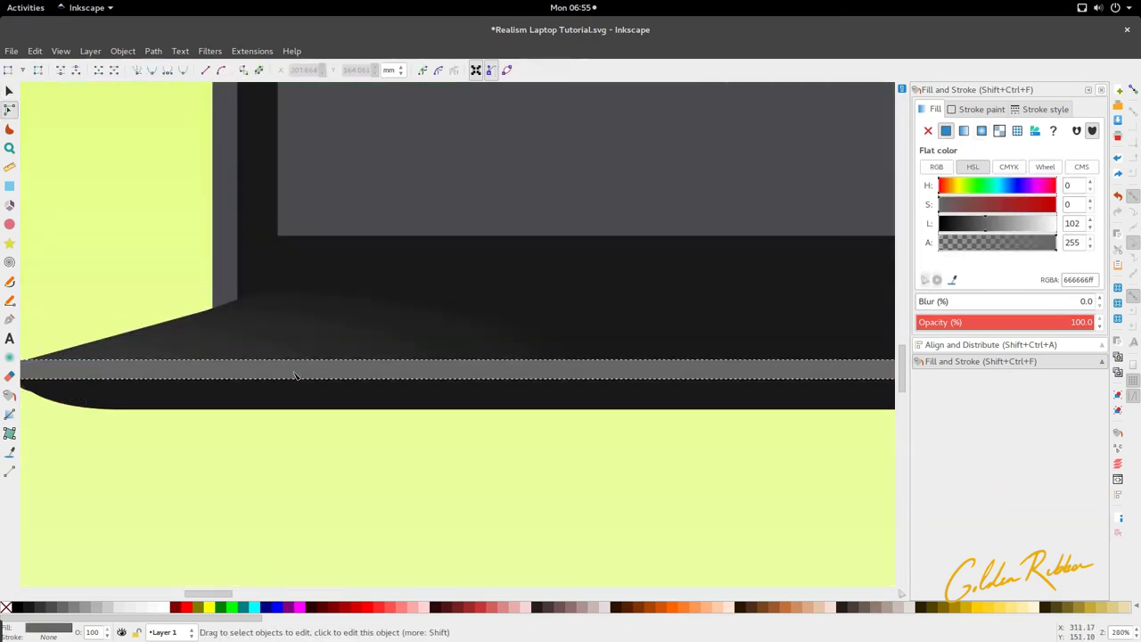
scroll(292, 381, "up", 2)
scroll(291, 387, "left", 10)
scroll(279, 443, "up", 4, "ctrl")
left_click(246, 415)
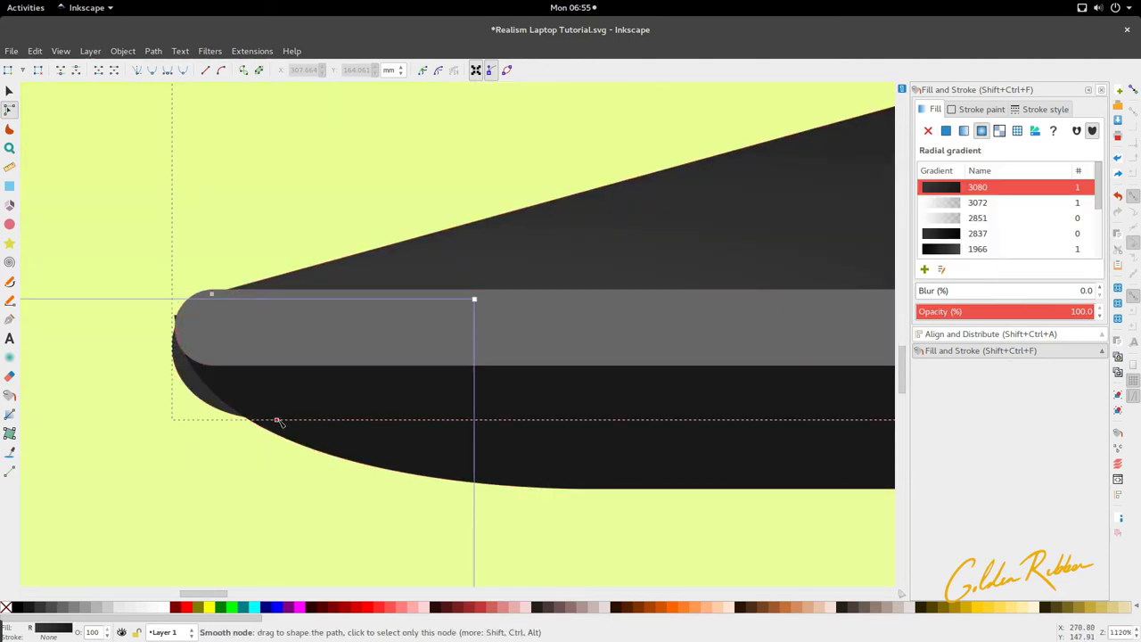
left_click_drag(277, 420, 313, 420)
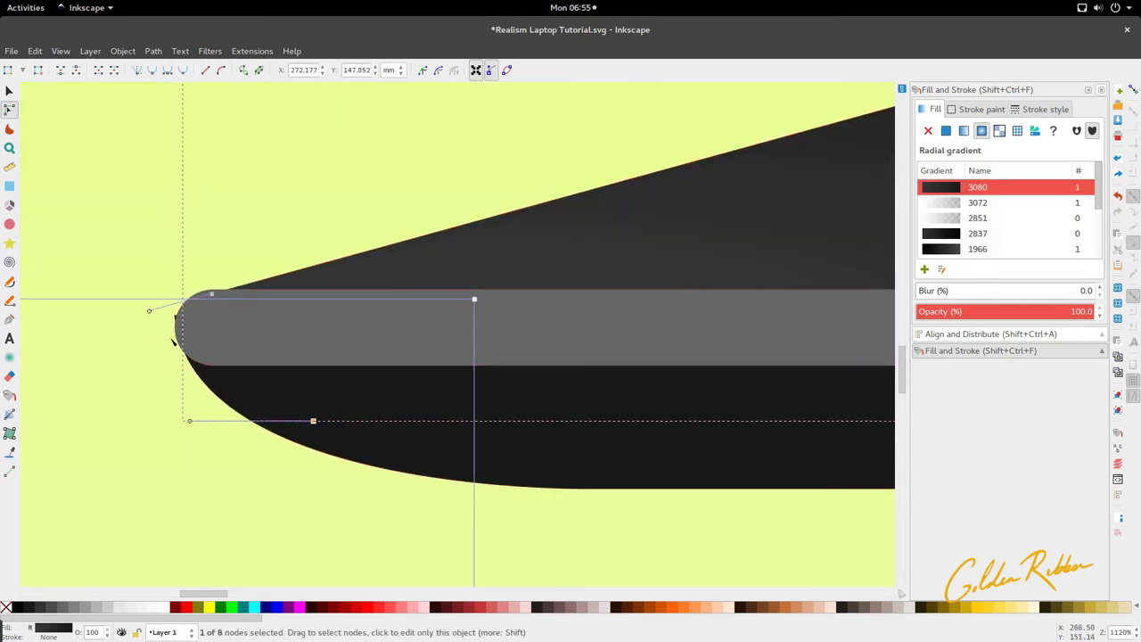
left_click(225, 385)
left_click_drag(177, 319, 179, 321)
scroll(274, 313, "down", 8)
key("s")
- Lower the grey front edge strip slightly to Y 149.202 mm, between the base surface and the dark underside
left_click(707, 396)
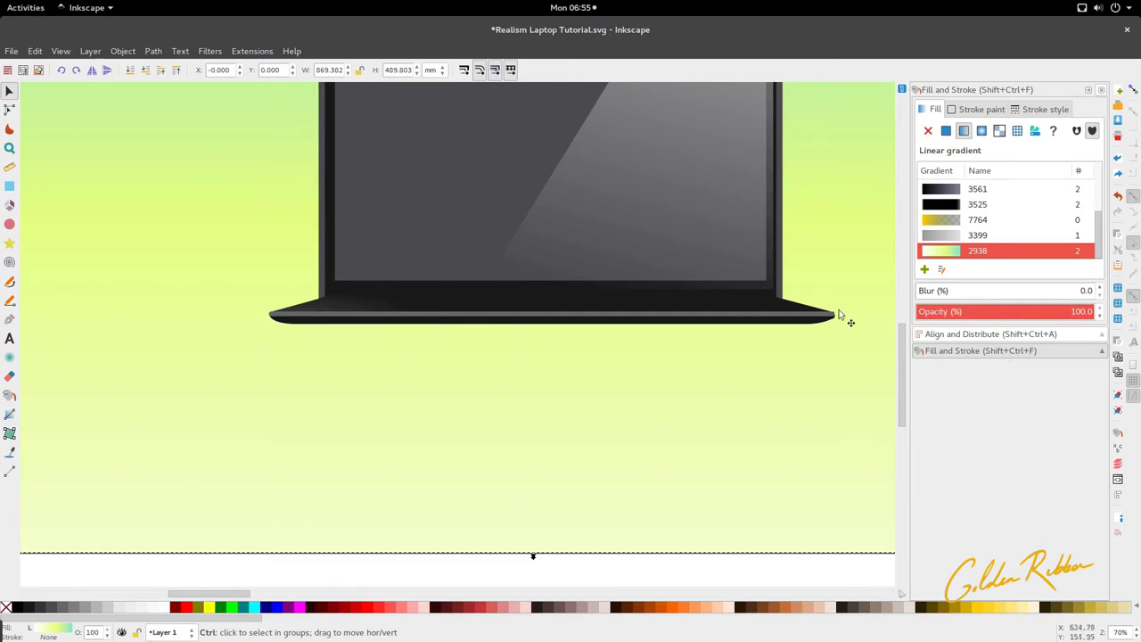
scroll(838, 314, "up", 9)
left_click(683, 366)
key("r")
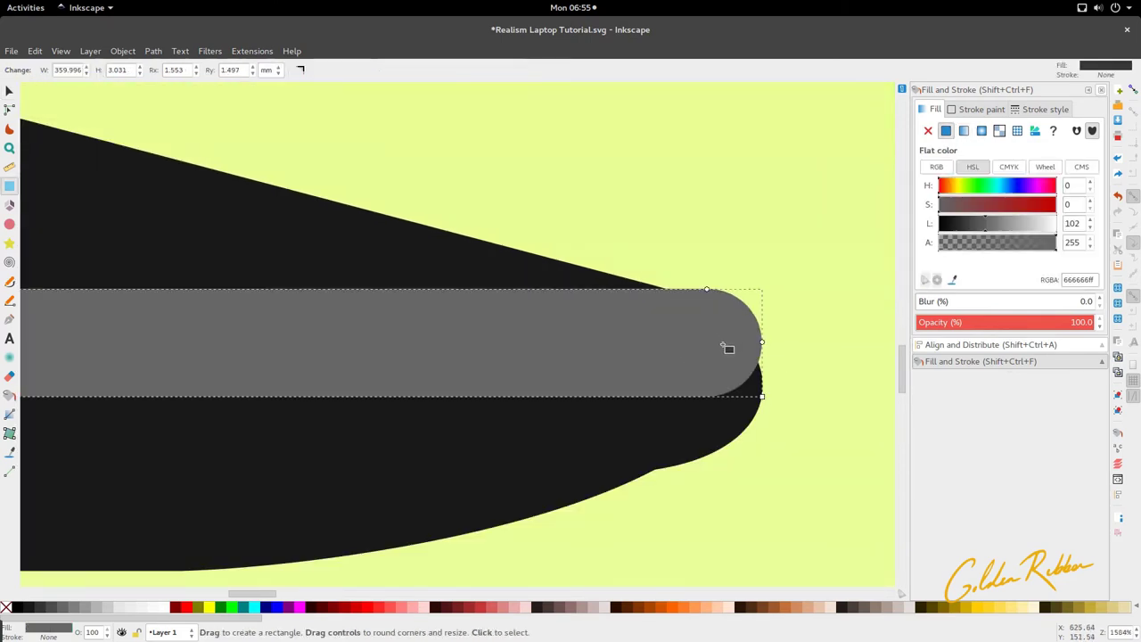
key("s")
left_click_drag(724, 344, 715, 379)
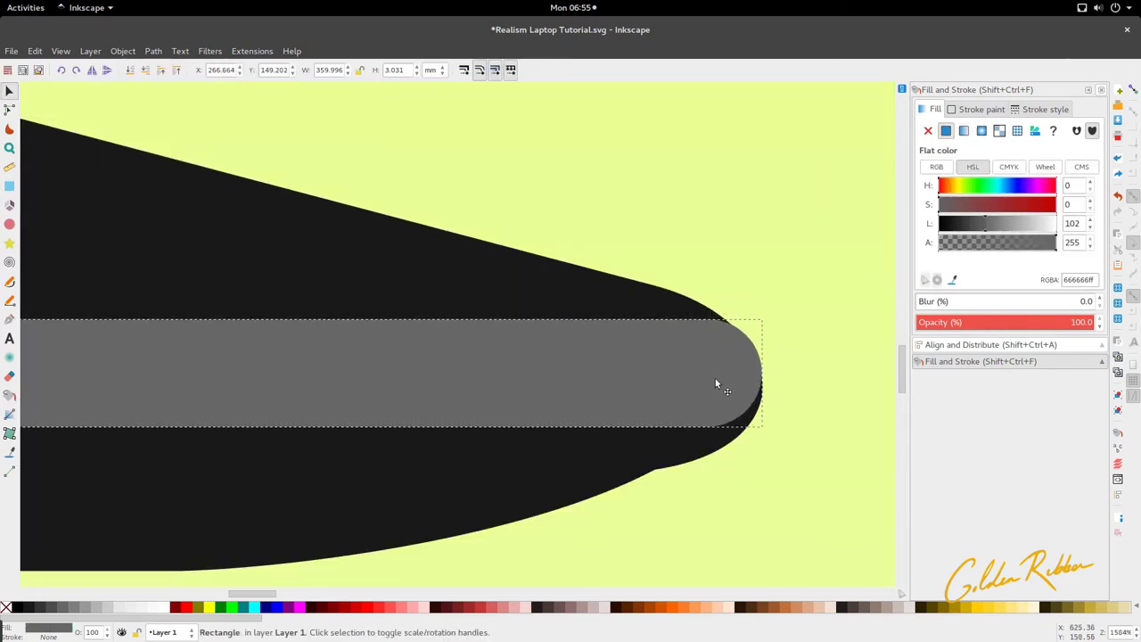
left_click(715, 378)
- Move the base outline's lower right node inward to about X 621 mm to smooth the right tip
scroll(718, 365, "down", 6)
scroll(725, 359, "up", 5)
double_click(736, 348)
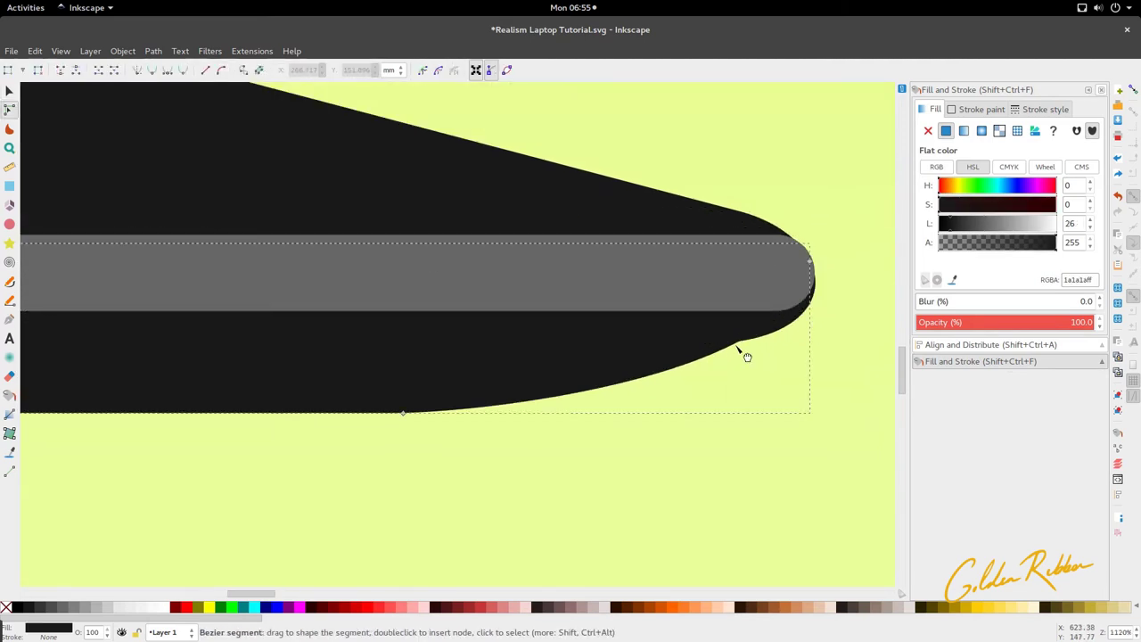
left_click(762, 335)
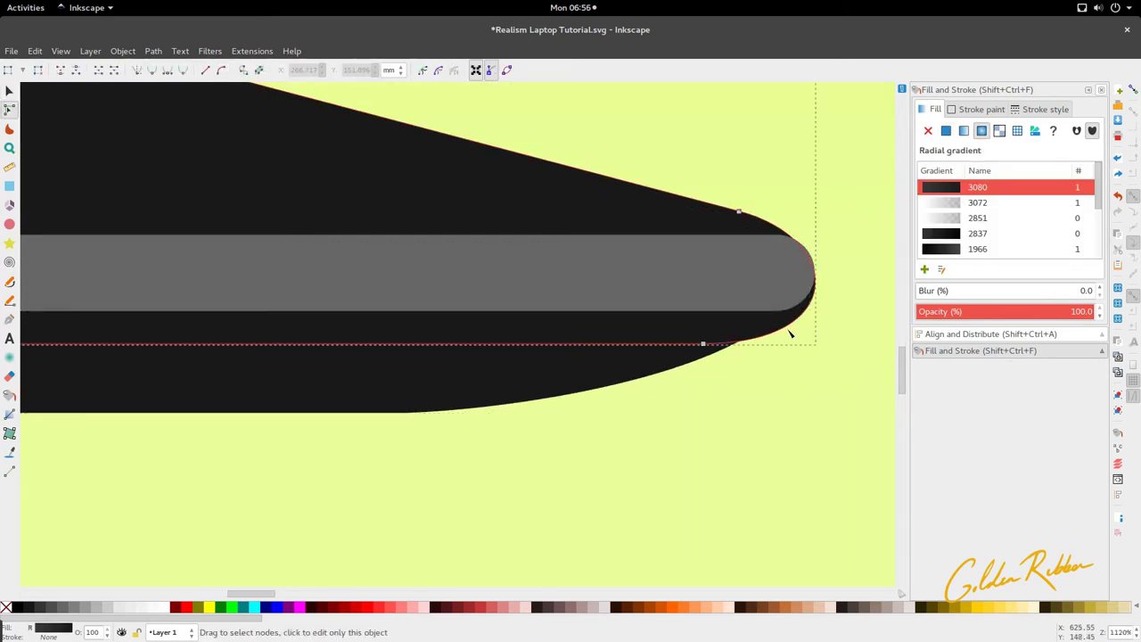
left_click(719, 355)
left_click(708, 351)
left_click(800, 316)
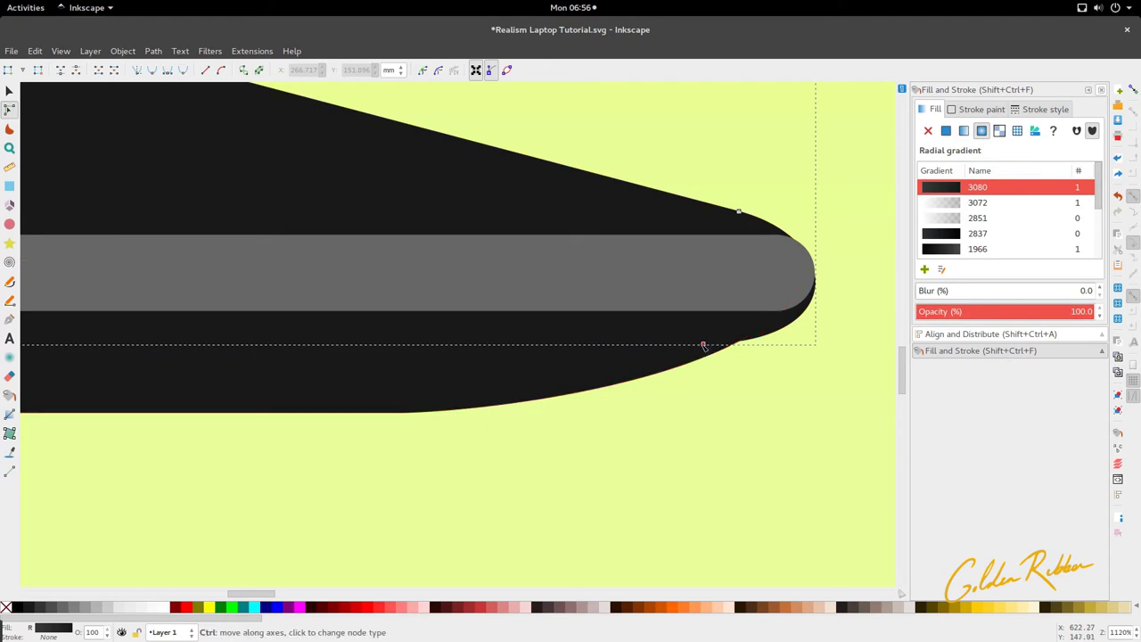
left_click_drag(702, 343, 678, 343)
scroll(862, 291, "down", 7)
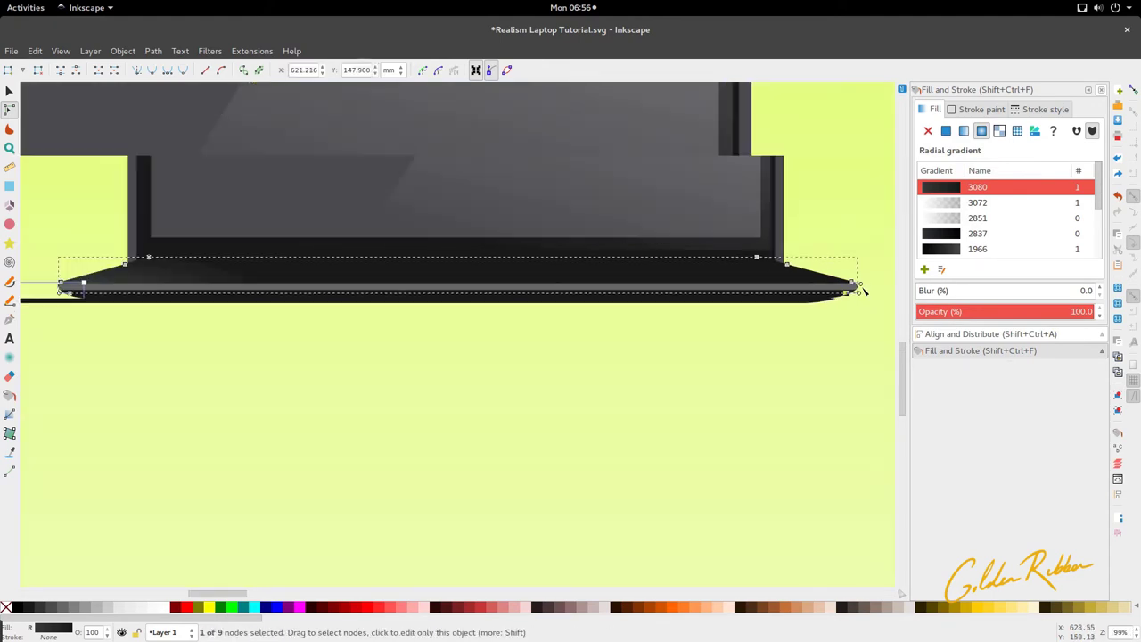
scroll(425, 256, "down", 2)
key("s")
- Duplicate the grey front edge strip and shrink the copy to about 356.2 by 1.13 mm, inset within the original
scroll(425, 255, "left", 6)
scroll(426, 256, "up", 4)
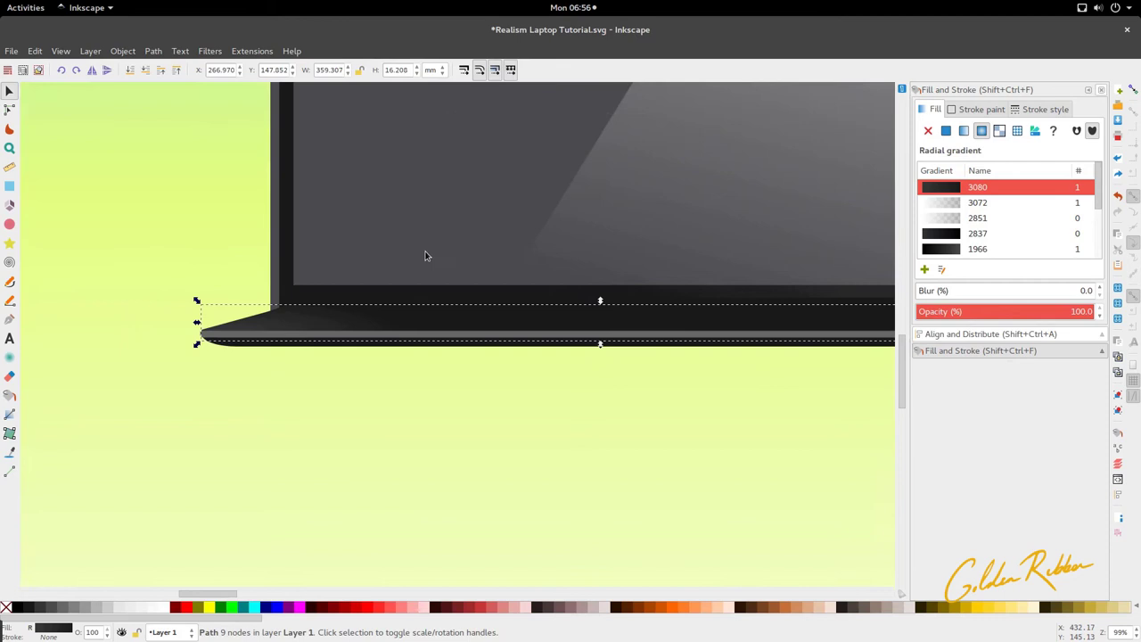
left_click(426, 340)
scroll(428, 339, "up", 4)
scroll(448, 326, "down", 3)
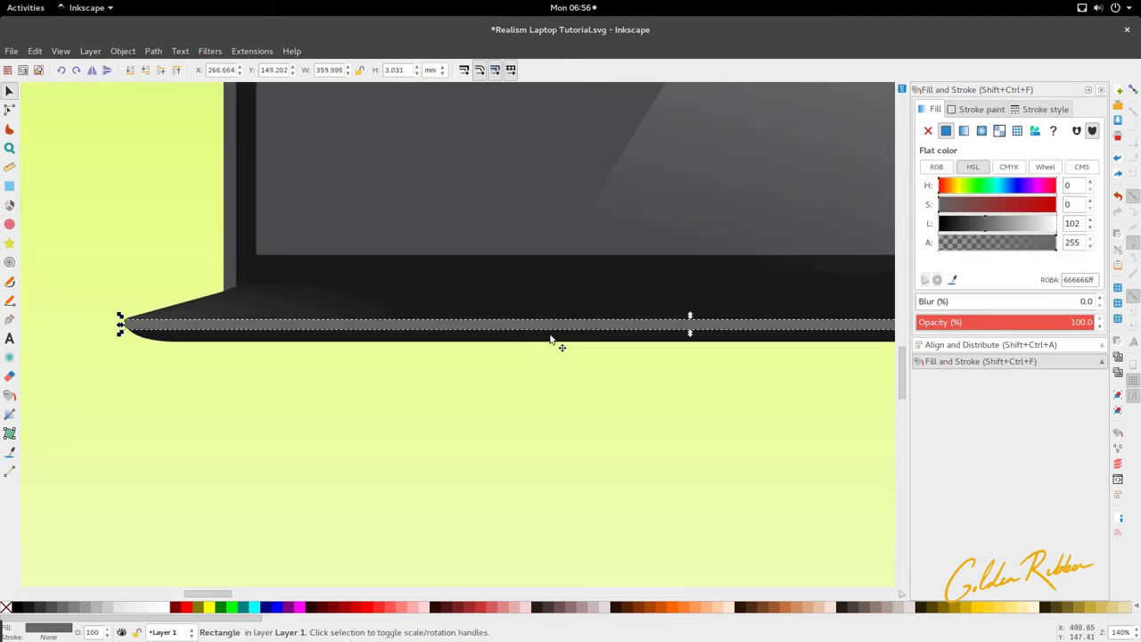
left_click_drag(690, 319, 698, 328)
scroll(116, 329, "up", 6)
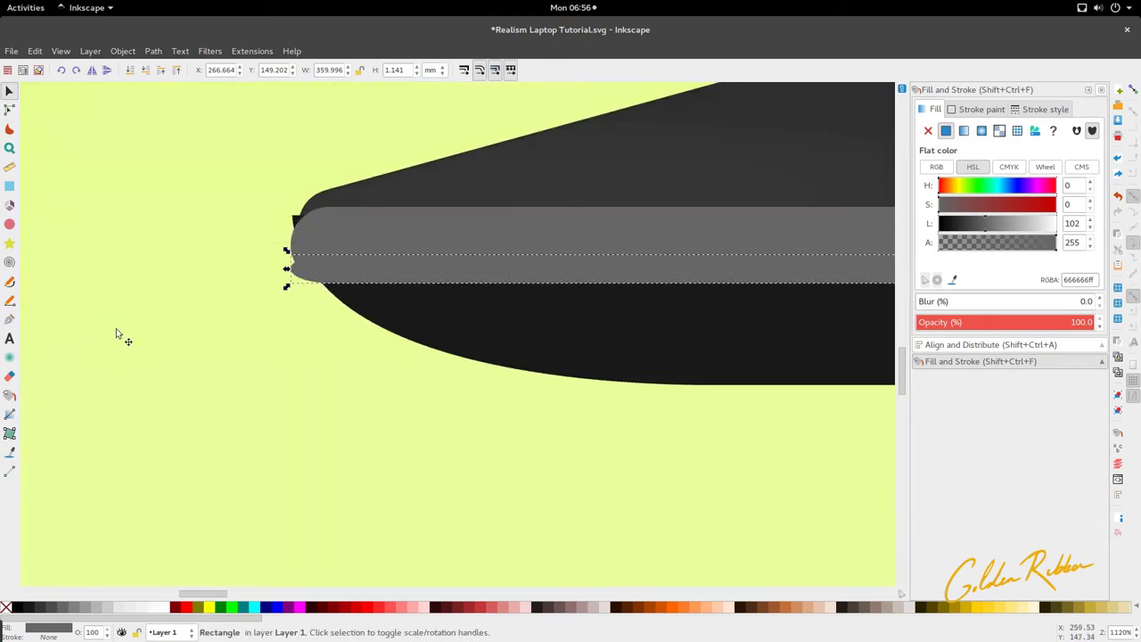
left_click_drag(289, 292, 361, 262)
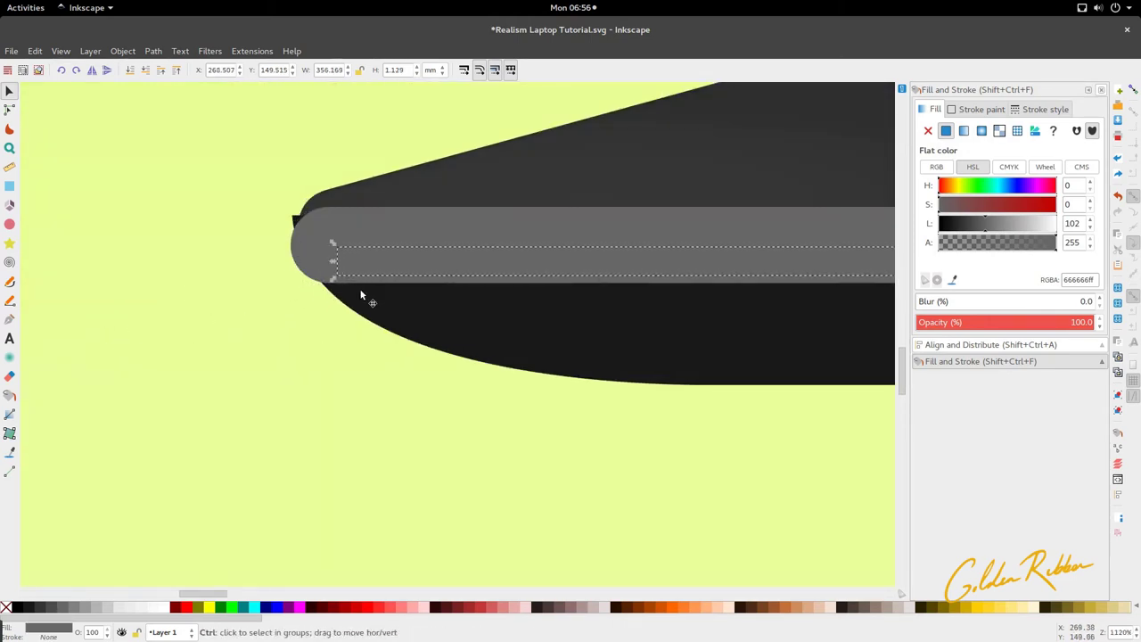
- Lighten the original, thicker front edge strip to the grey #888888 with a lightness of 136
scroll(362, 295, "down", 6)
scroll(362, 293, "right", 8)
scroll(362, 297, "right", 10)
key("d")
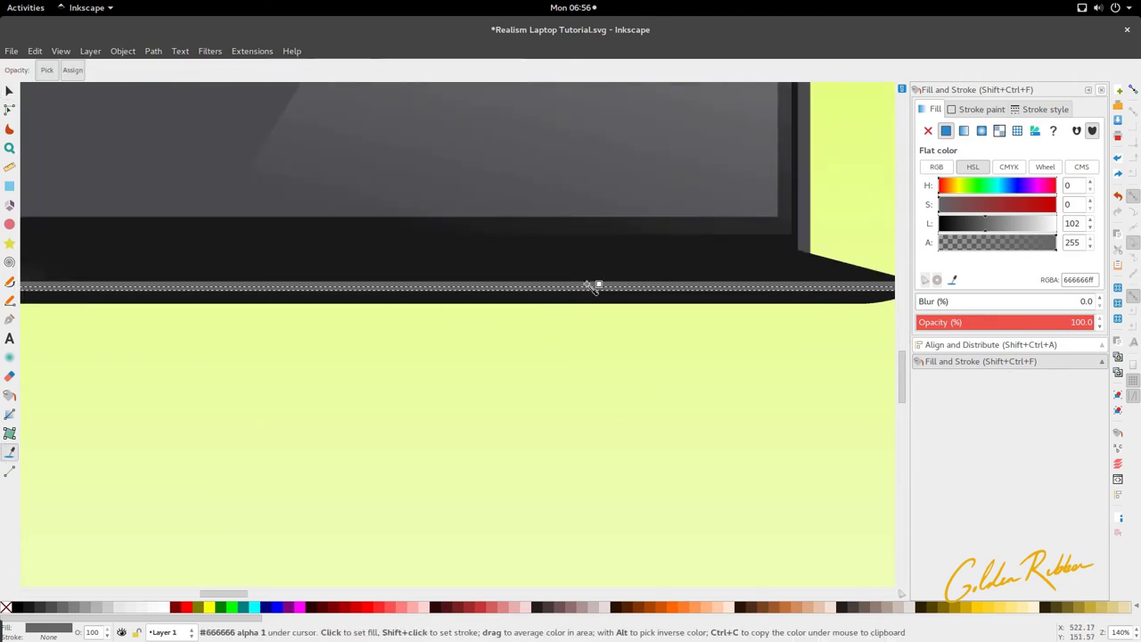
key("d")
scroll(873, 287, "up", 3)
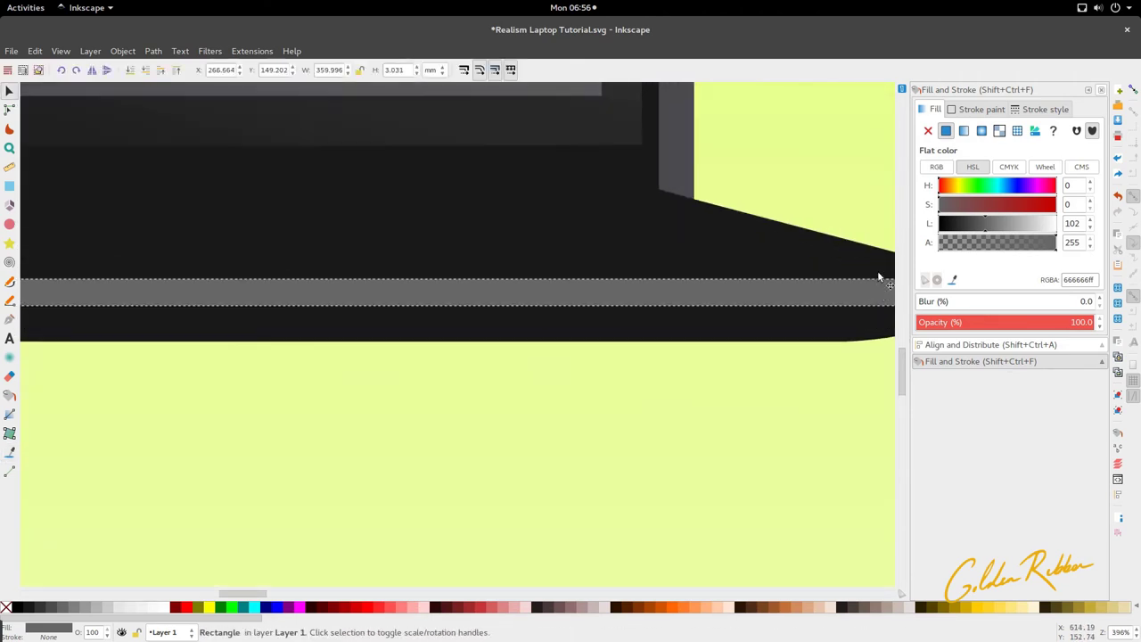
left_click_drag(989, 232, 1001, 230)
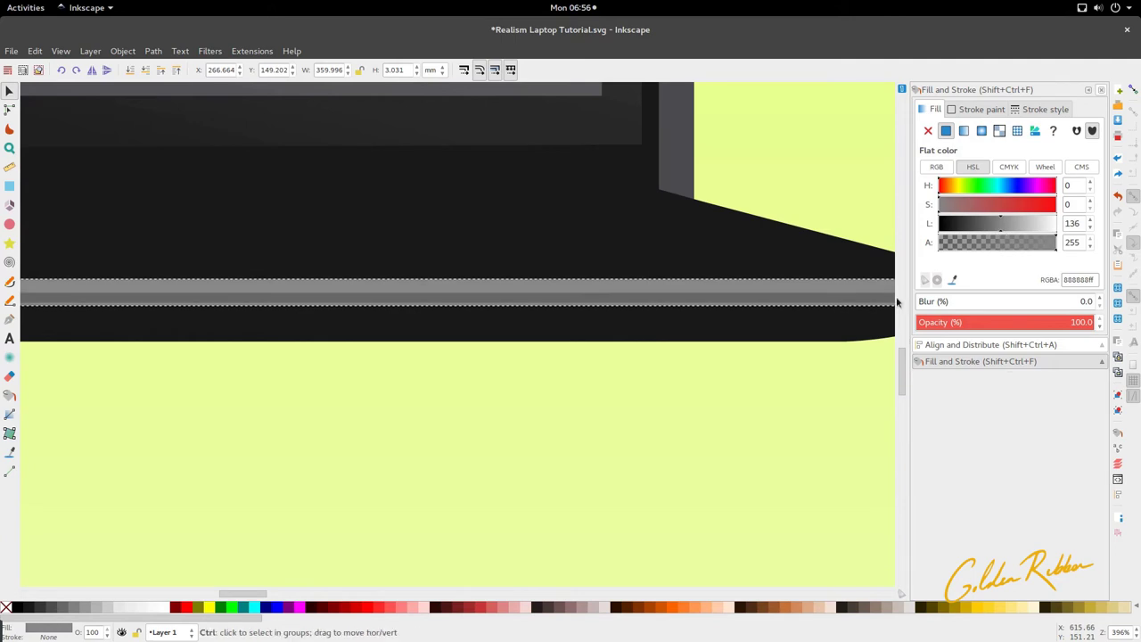
- Apply a 0.2% blur to the thin darker strip inside the front edge and deselect it
scroll(833, 330, "down", 6)
scroll(374, 338, "up", 3)
scroll(372, 337, "up", 2)
left_click(414, 330)
scroll(477, 318, "down", 3)
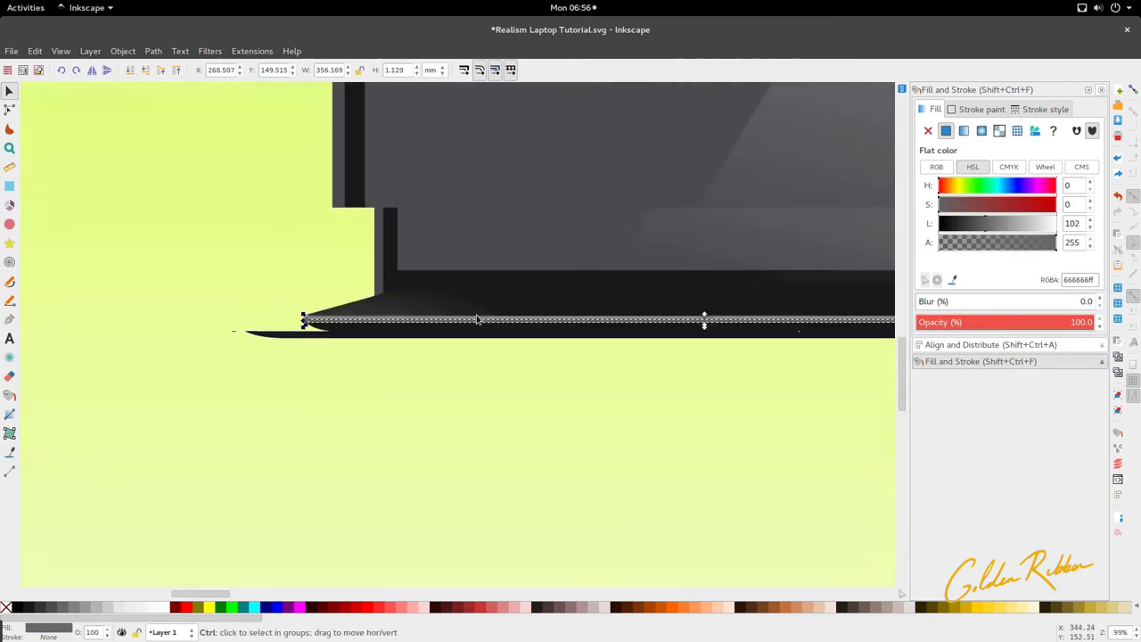
left_click(1087, 301)
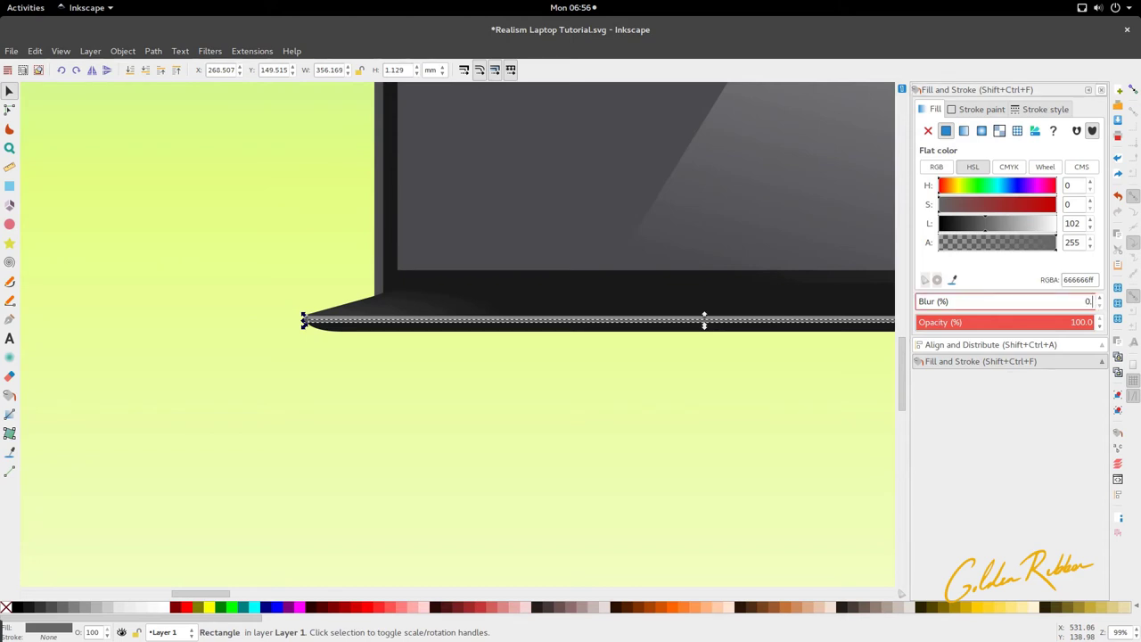
type("2")
left_click(591, 407)
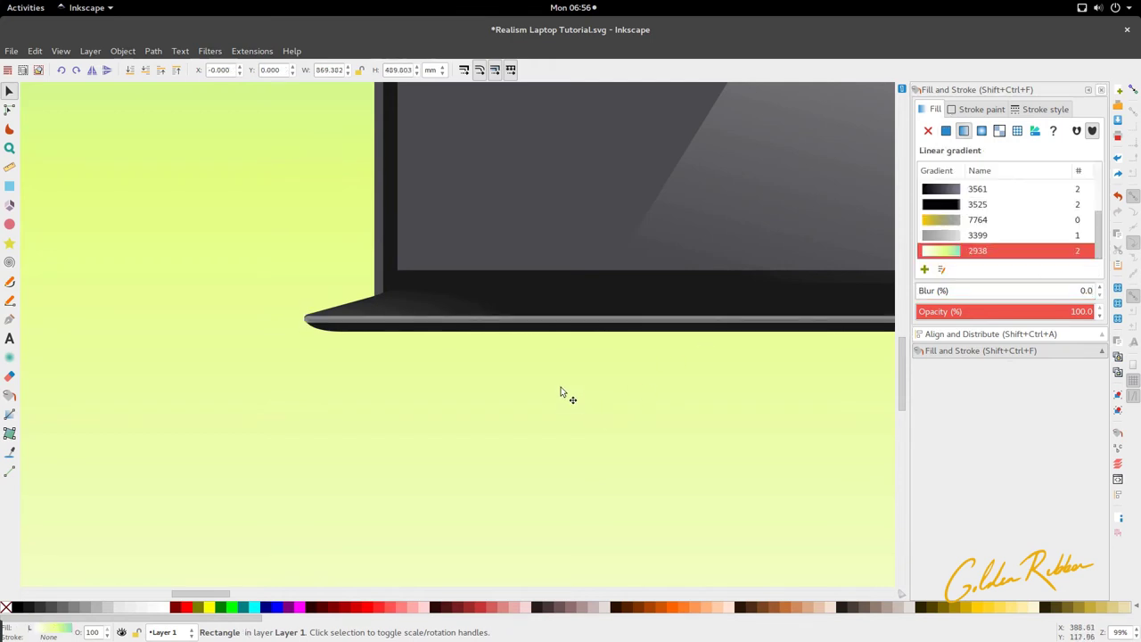
- Move the base outline's upper left node down behind the grey front edge strip to clean up the left tip
key("plus")
key("plus")
key("plus")
key("plus")
scroll(292, 278, "left", 6)
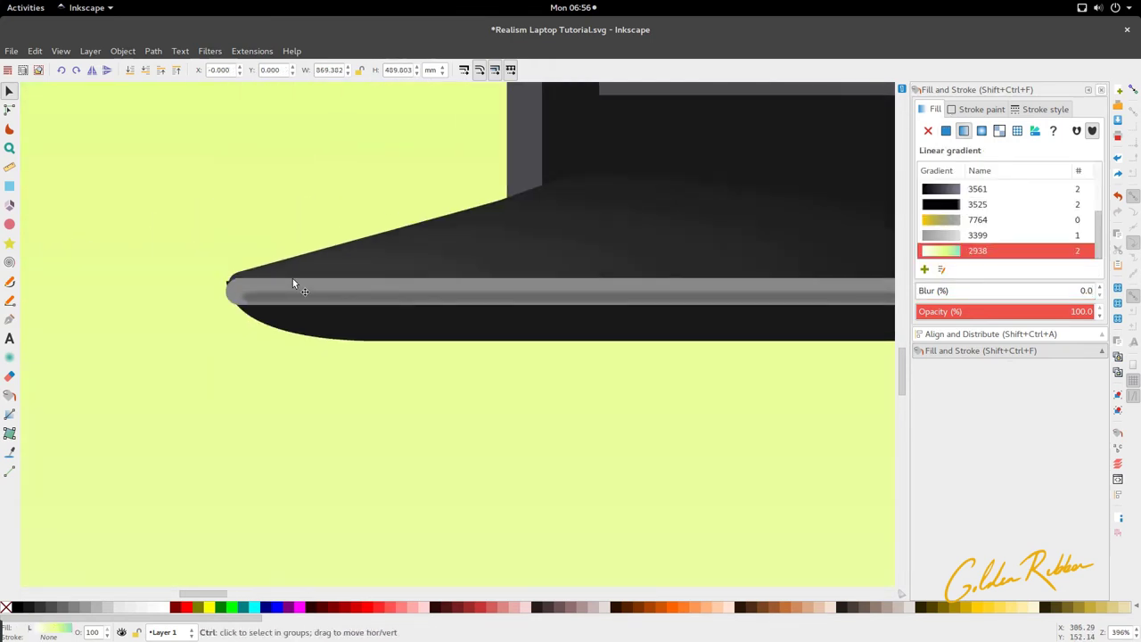
scroll(292, 278, "down", 3)
scroll(279, 283, "up", 8)
left_click(390, 262)
key("n")
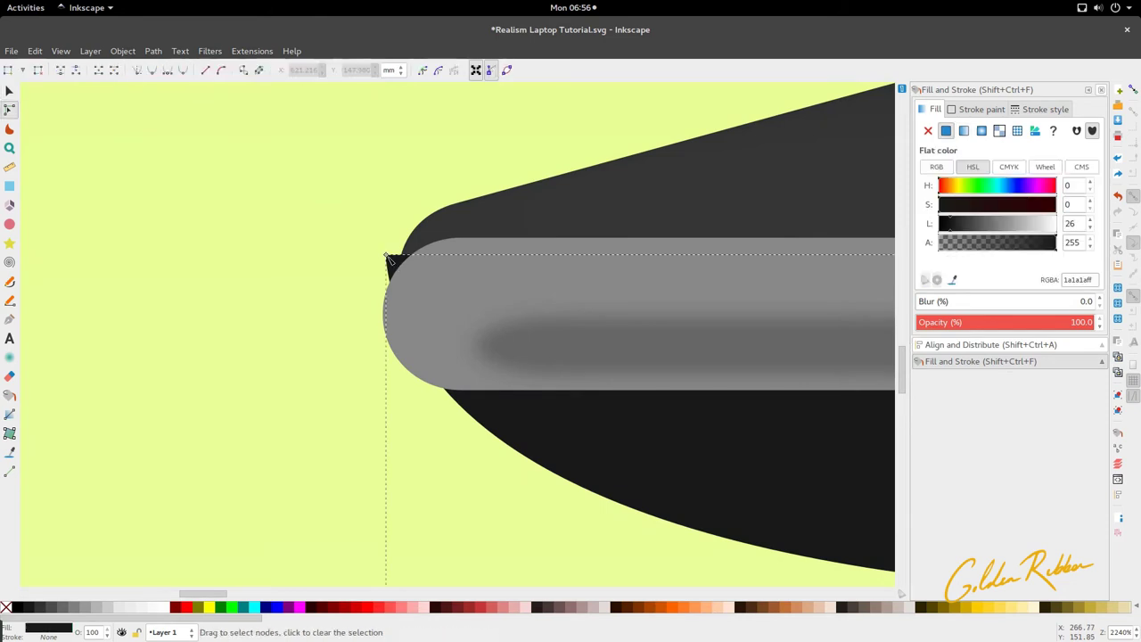
left_click_drag(391, 260, 387, 299)
scroll(435, 277, "down", 9)
key("s")
left_click(446, 319)
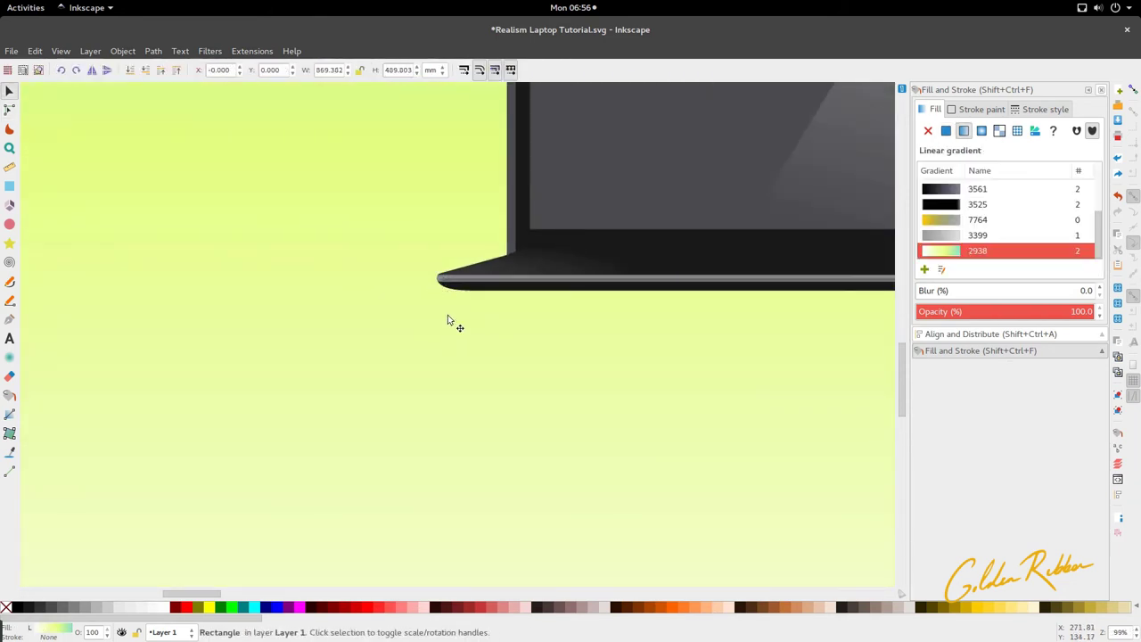
- Lighten the thicker front edge strip to the grey #bababa with a lightness of 186
scroll(447, 315, "right", 8)
scroll(419, 305, "down", 3, "ctrl")
scroll(384, 299, "up", 3, "ctrl")
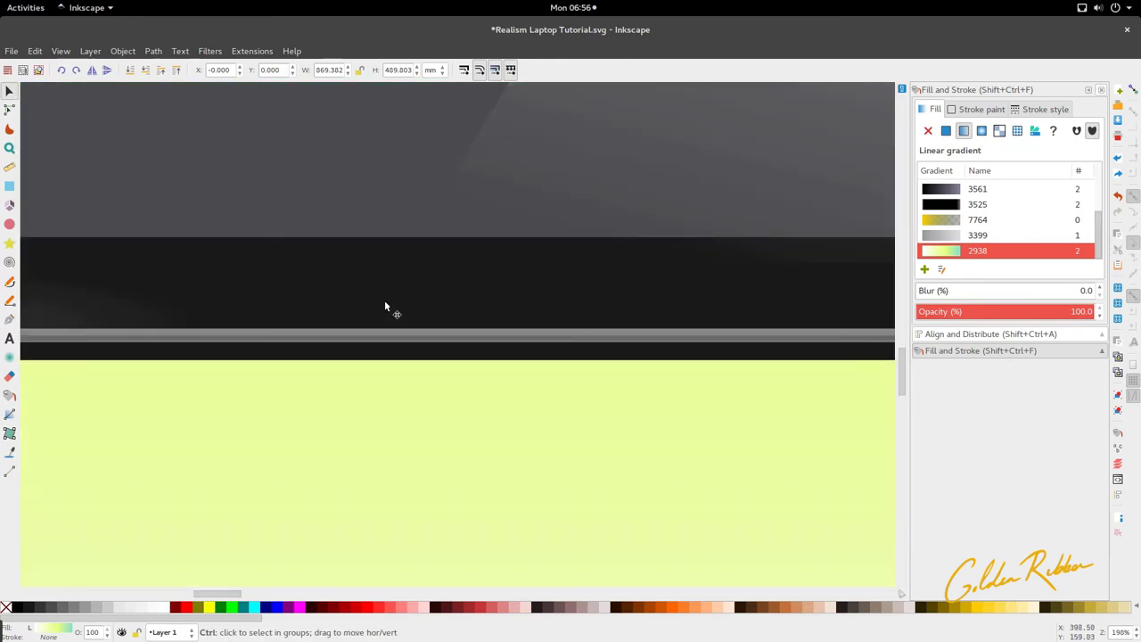
left_click(400, 331, "ctrl")
left_click_drag(1000, 222, 1025, 223)
left_click(423, 350, "ctrl")
scroll(428, 343, "up", 3, "ctrl")
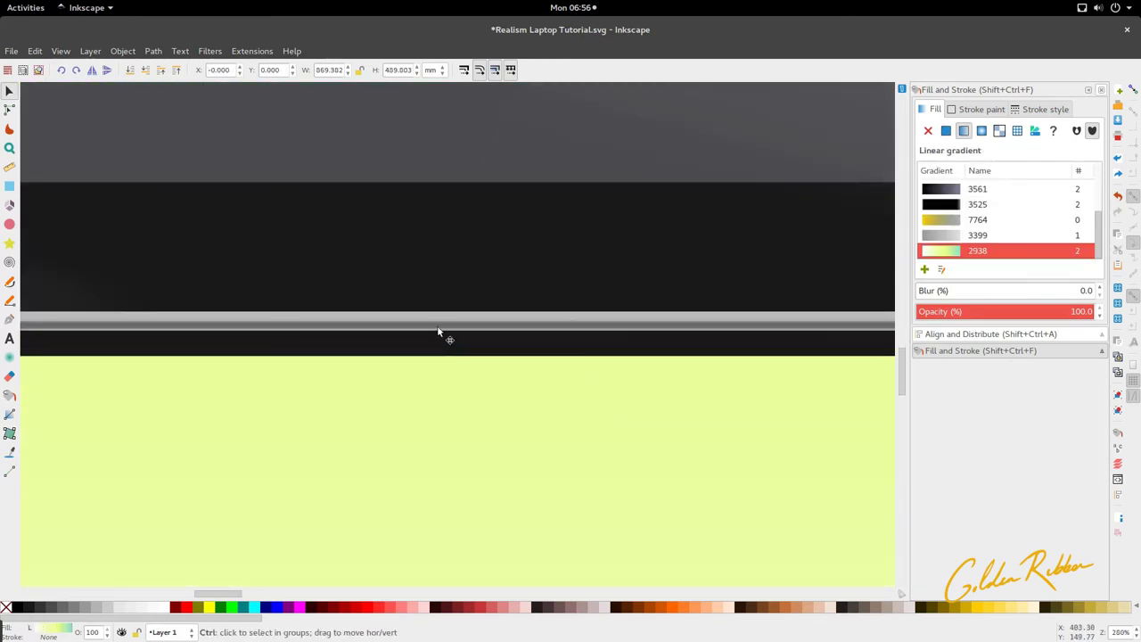
- Make the corner rounding of the thin, blurred dark strip inside the front edge circular
left_click(440, 327, "ctrl")
scroll(443, 325, "down", 3, "ctrl")
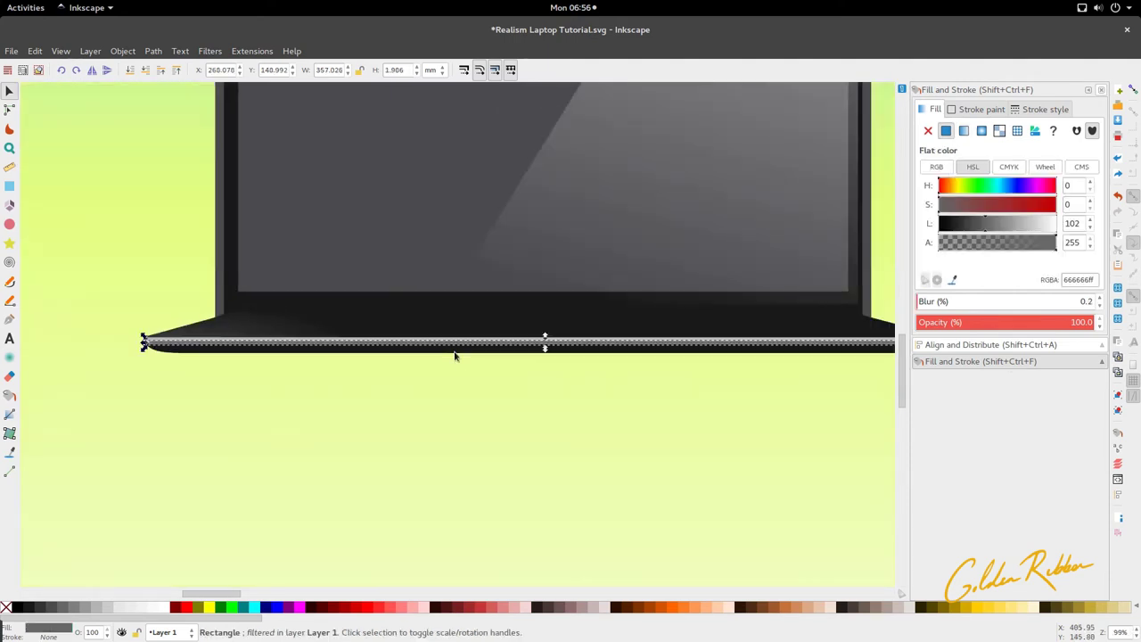
left_click(443, 342, "ctrl")
scroll(407, 339, "up", 5, "ctrl")
left_click(303, 371, "ctrl")
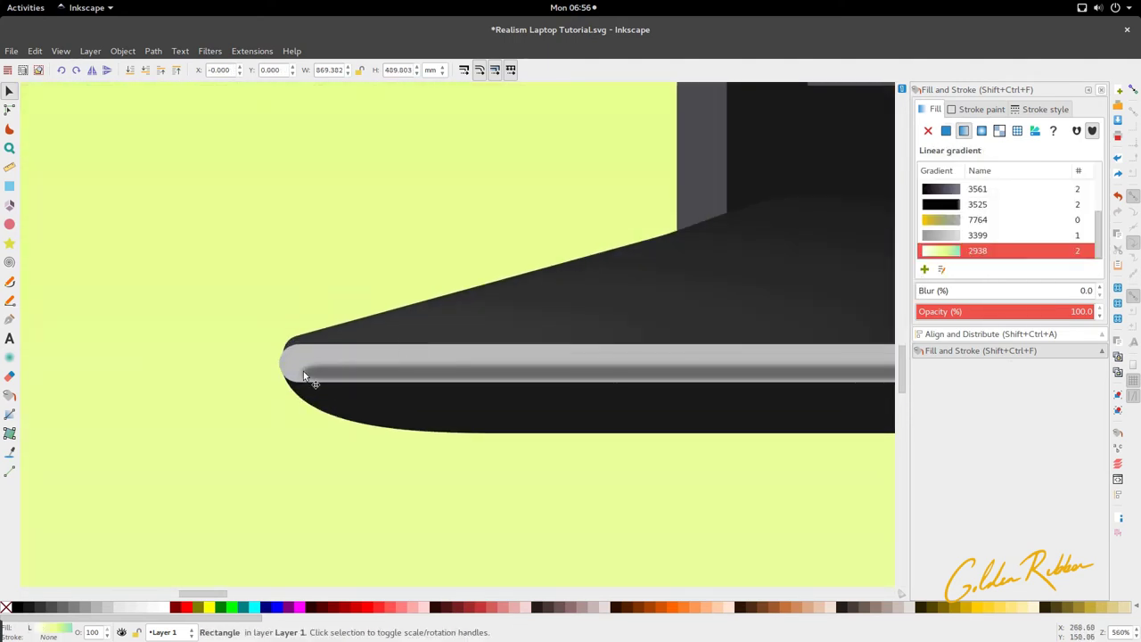
key("r")
key("ctrl")
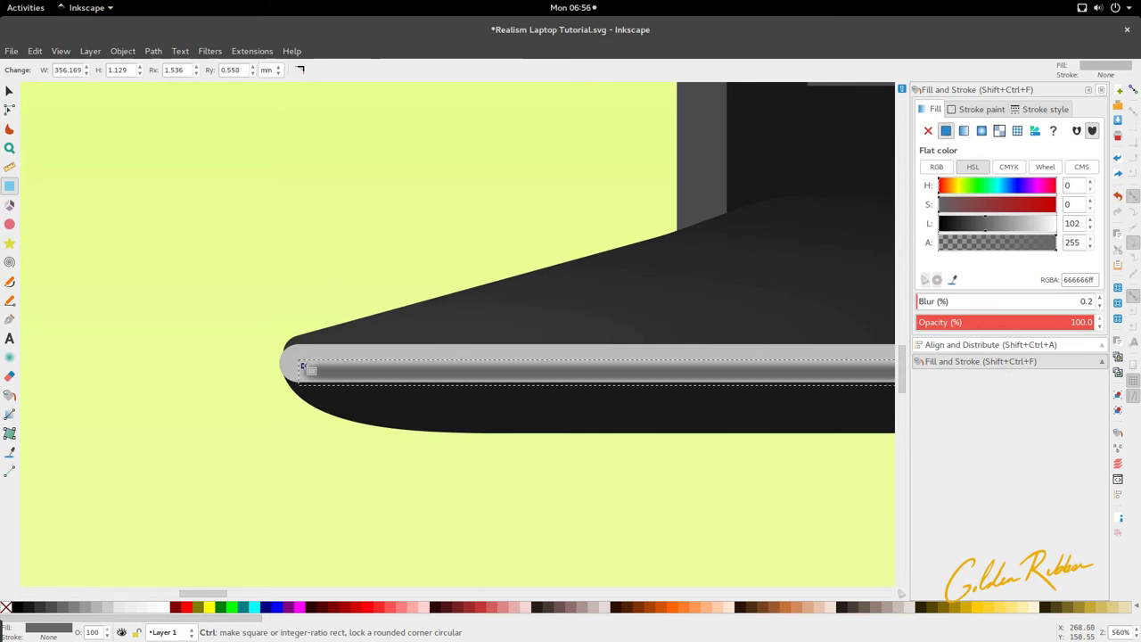
key("s")
left_click(320, 416)
scroll(351, 367, "up", 4)
scroll(352, 366, "down", 4)
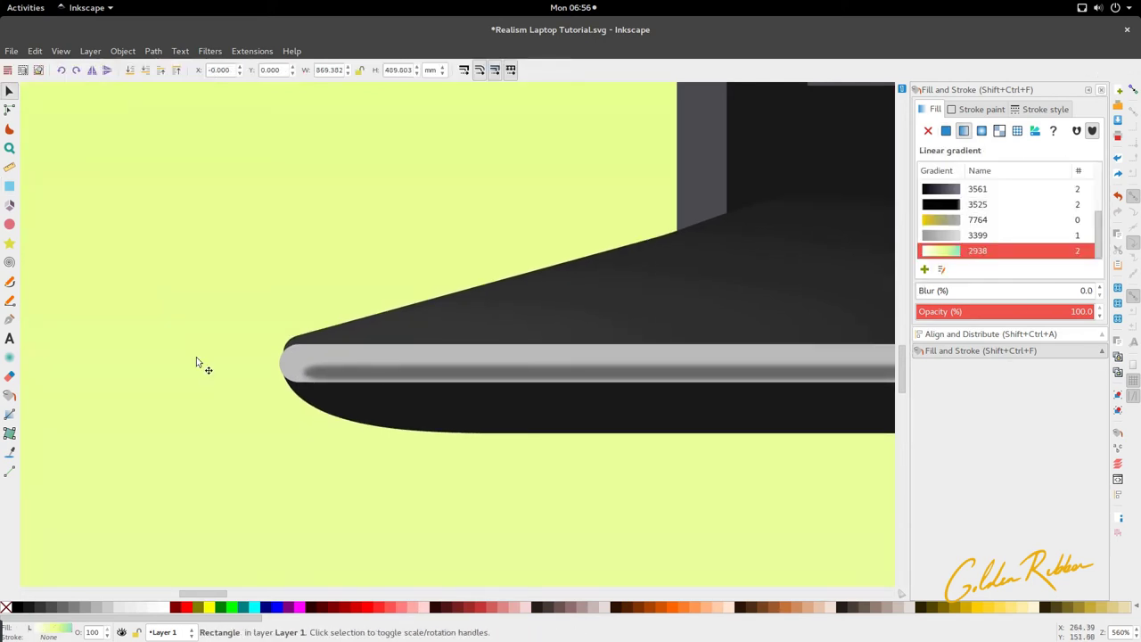
- Draw a rectangle about 10 by 2.1 mm over the left end of the front edge strip and fill it black
left_click(9, 186)
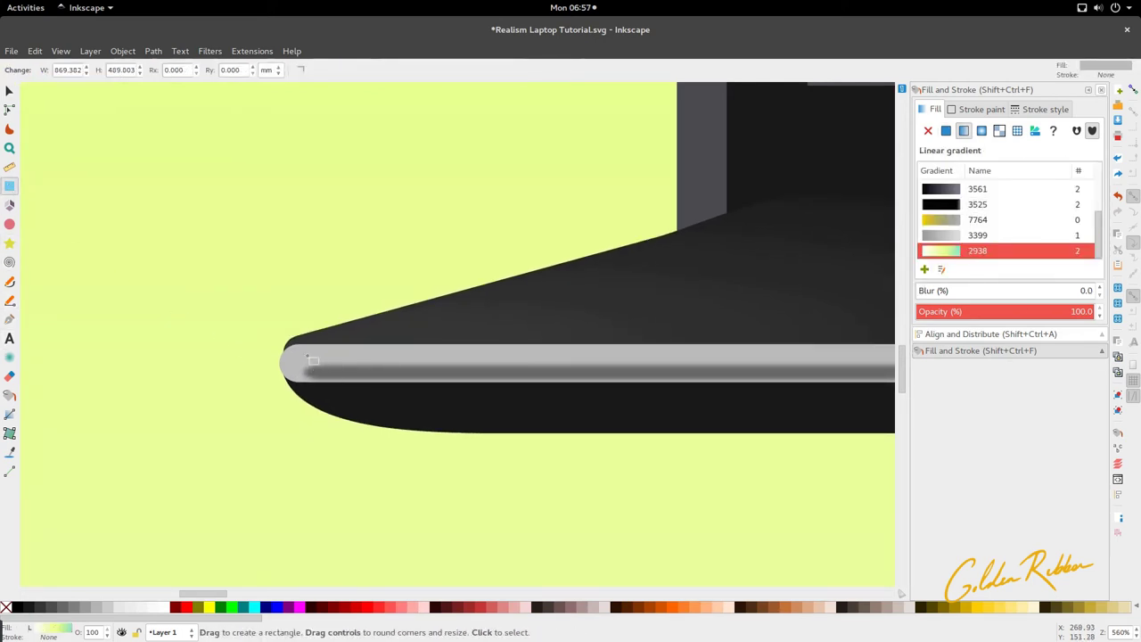
left_click_drag(305, 352, 436, 378)
scroll(409, 400, "down", 3, "ctrl")
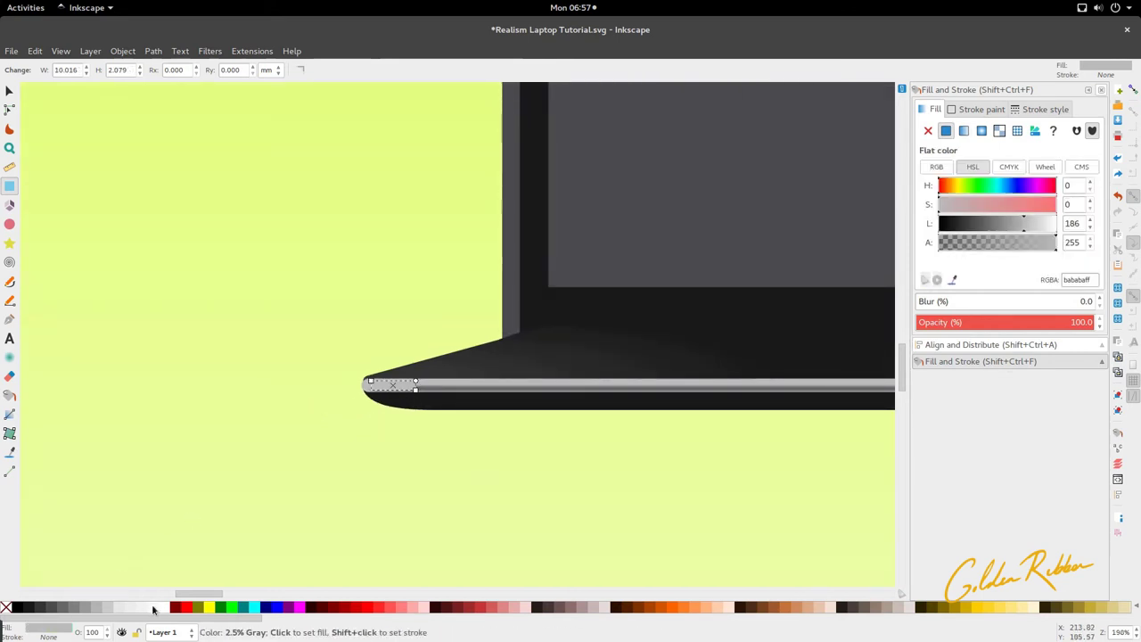
left_click(38, 612)
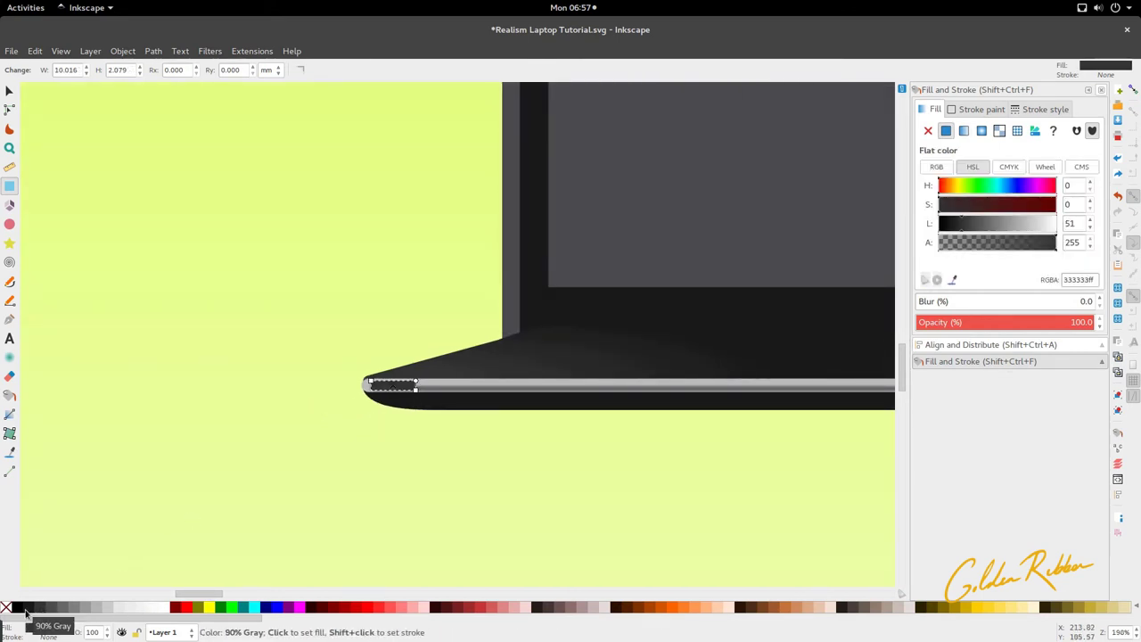
left_click(26, 613)
left_click(15, 608)
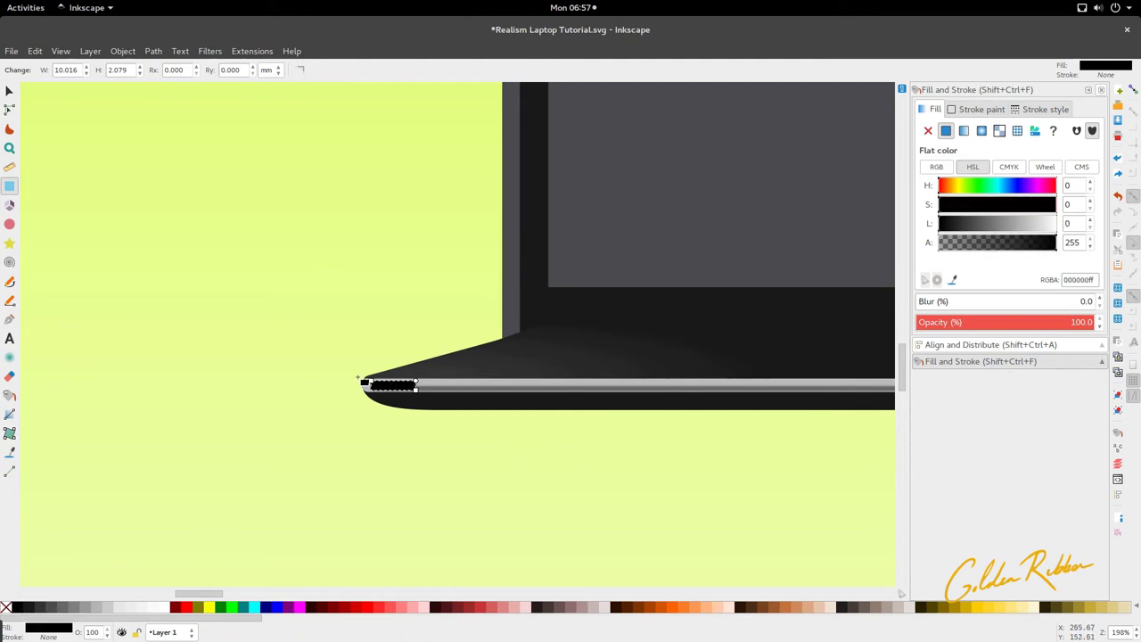
scroll(392, 386, "up", 3, "ctrl")
key("s")
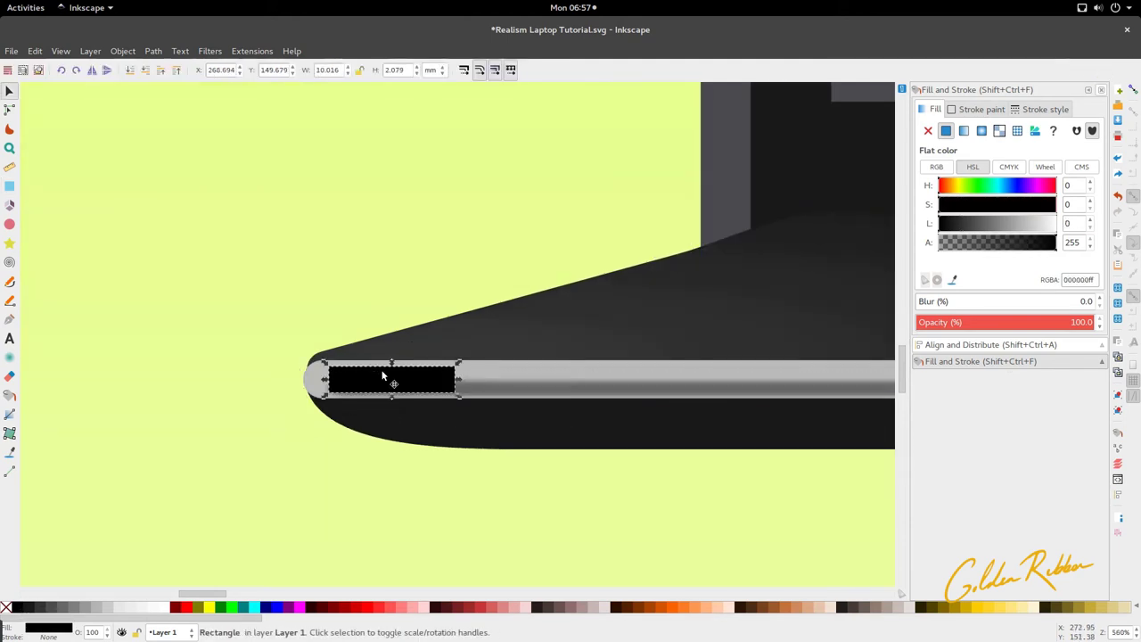
- Give the black rectangle a linear gradient fading to transparent toward the right and move it right to about X 277.3 mm
left_click(11, 413)
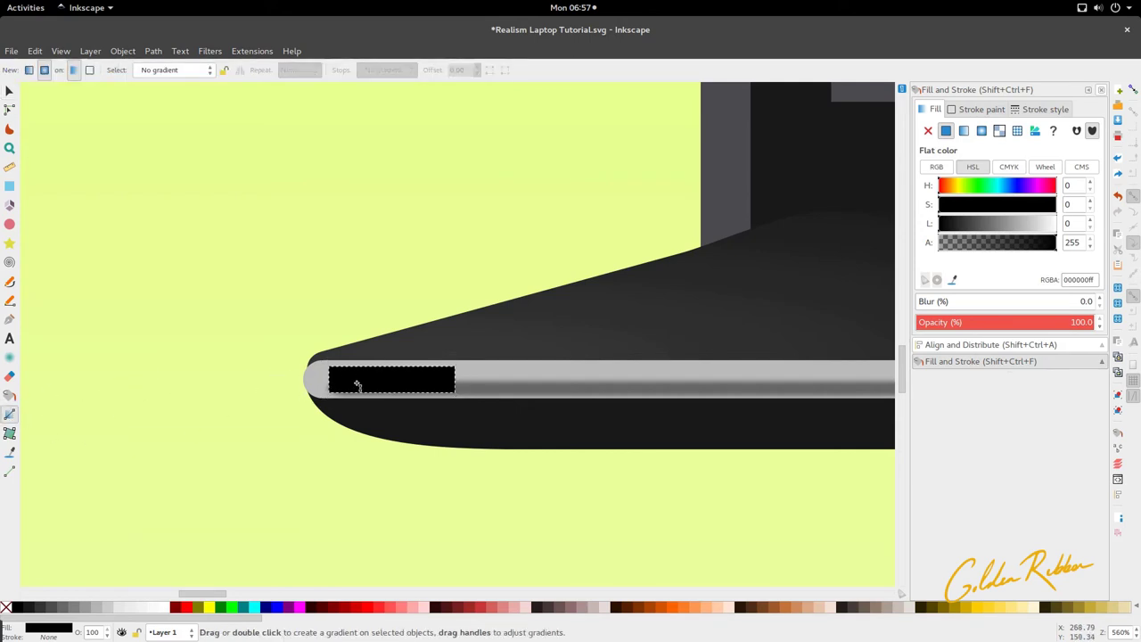
left_click_drag(357, 385, 368, 384)
key("ctrl+z")
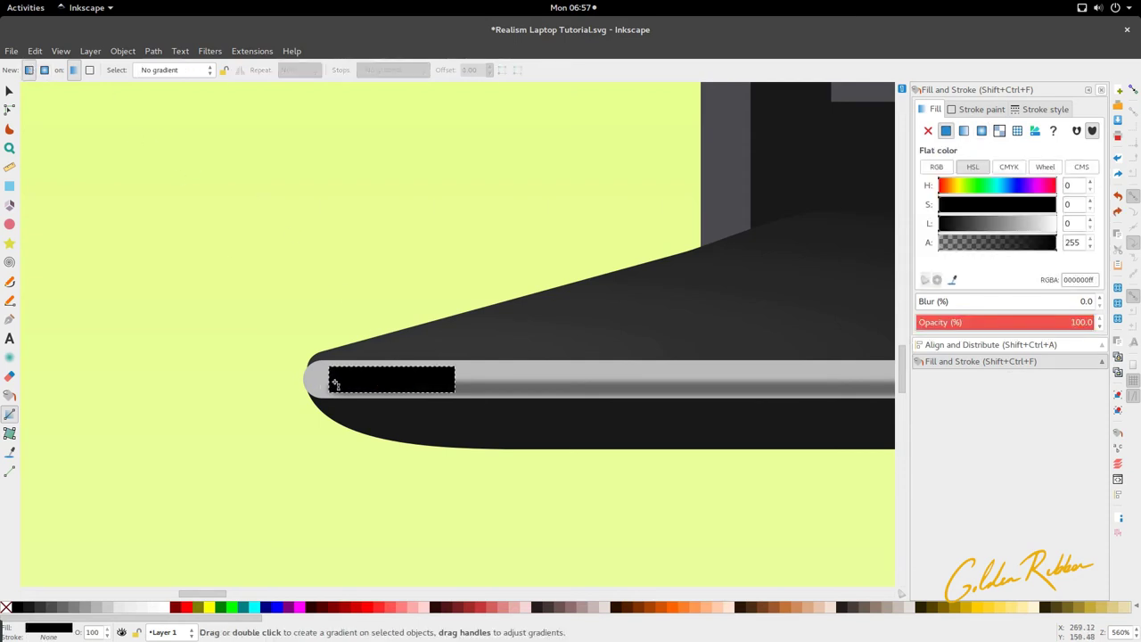
left_click_drag(331, 380, 524, 394)
key("s")
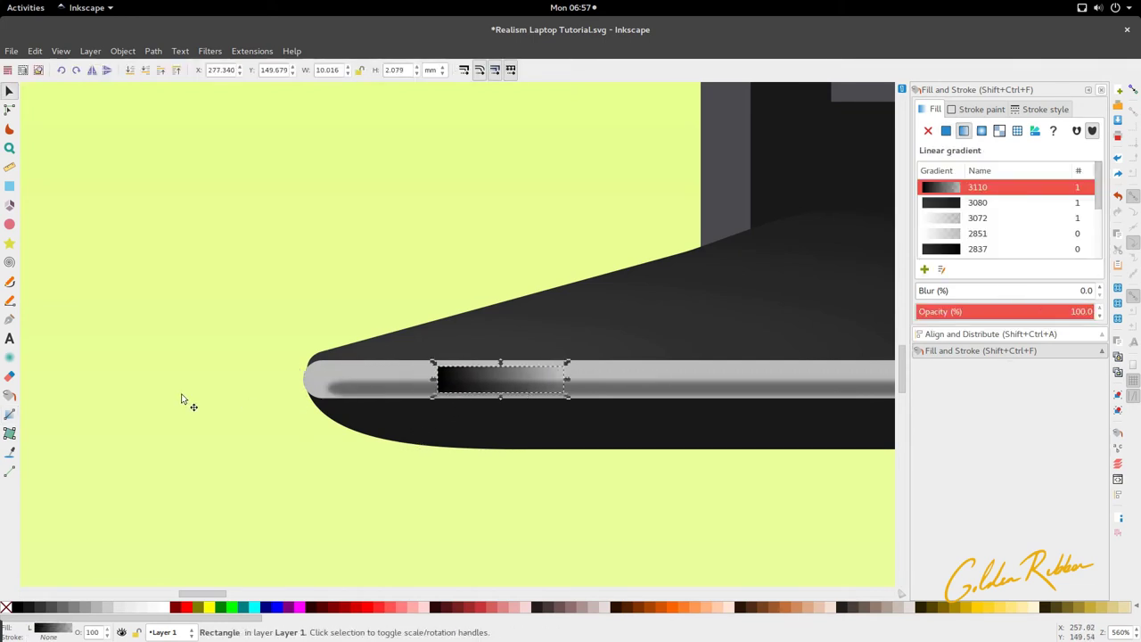
scroll(182, 398, "down", 6)
left_click(229, 481)
- Duplicate the gradient rectangle, move the copy near the base's right end at about X 602.7 mm, and flip it horizontally
scroll(224, 413, "up", 3)
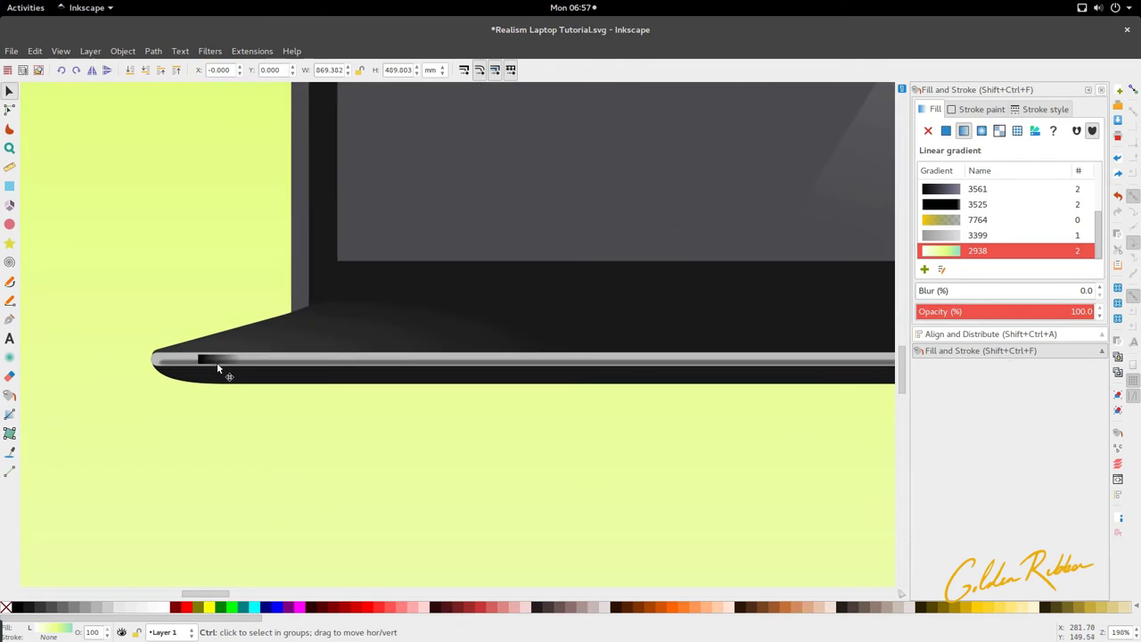
left_click(216, 362, "ctrl")
left_click_drag(216, 361, 452, 367)
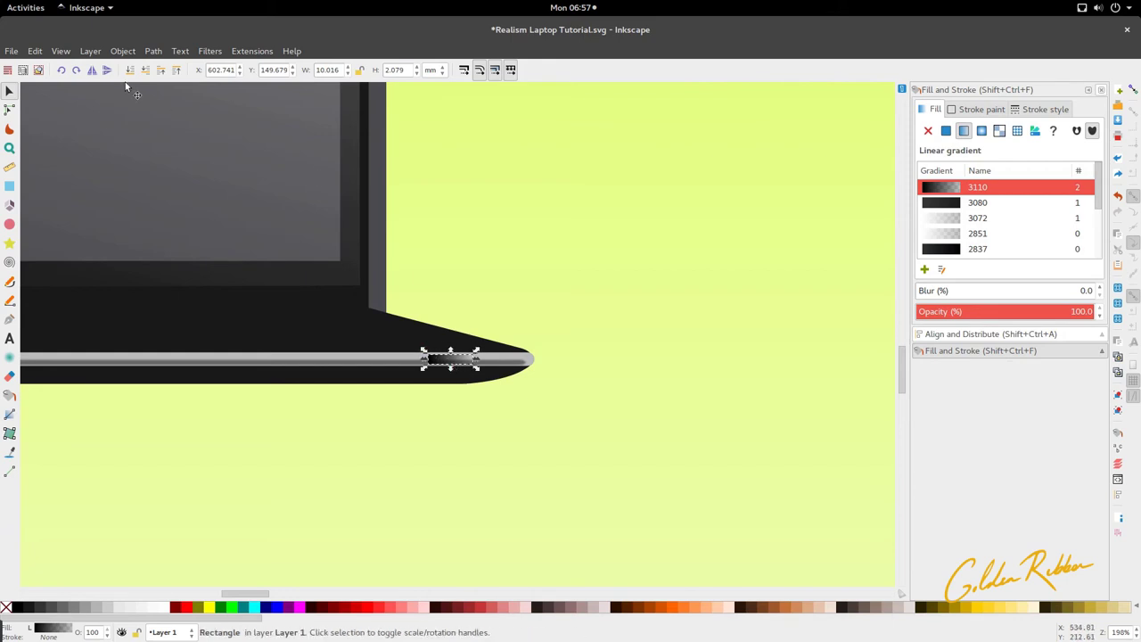
left_click(318, 435, "ctrl")
scroll(448, 387, "down", 6)
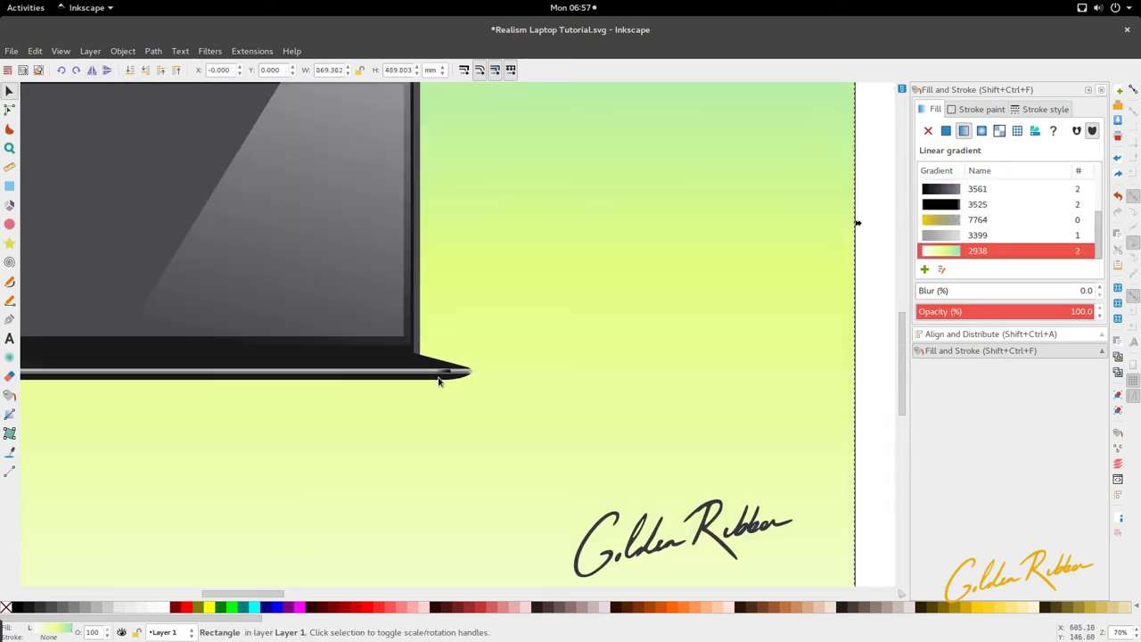
- Adjust the left rectangle's gradient so its transparent end lies just inside the rectangle's right edge
scroll(445, 387, "up", 7)
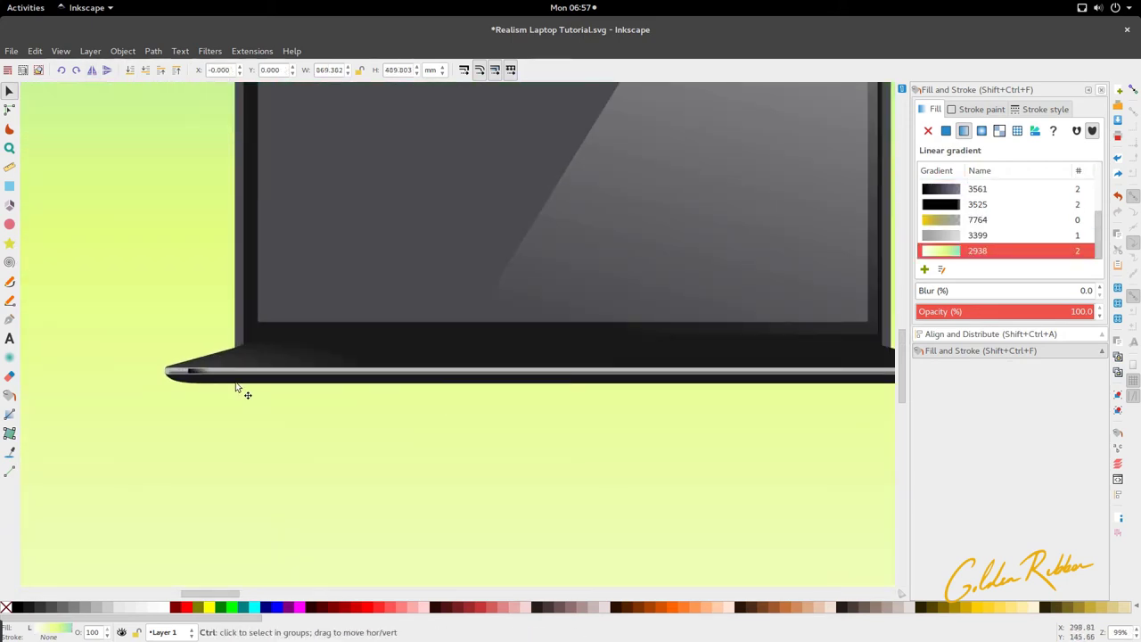
left_click(198, 379, "ctrl")
key("r")
key("ctrl")
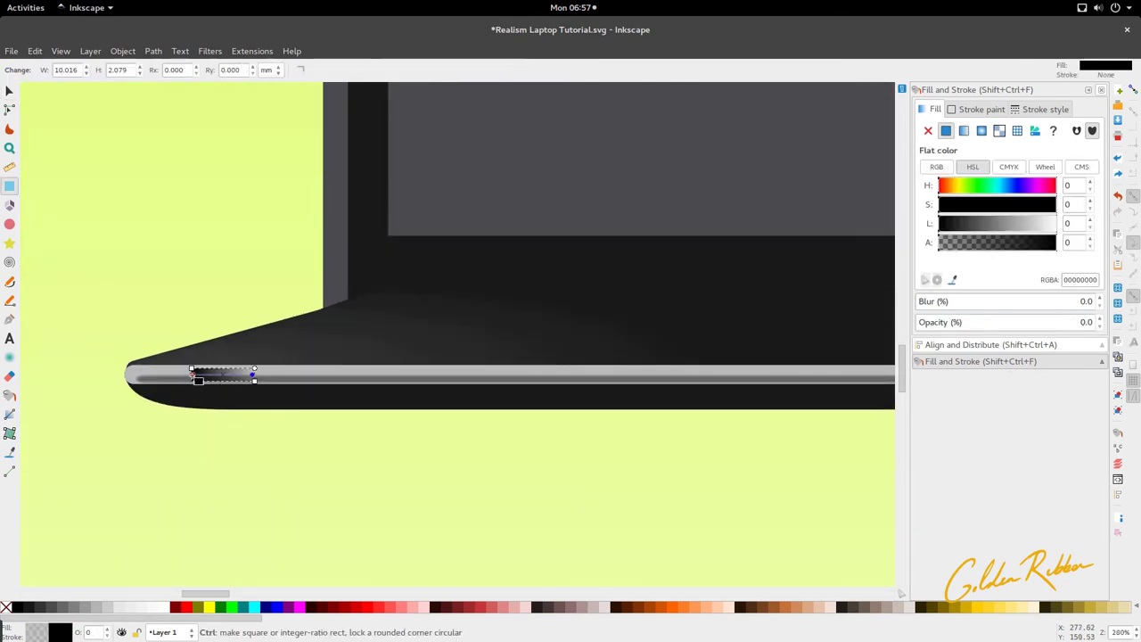
key("s")
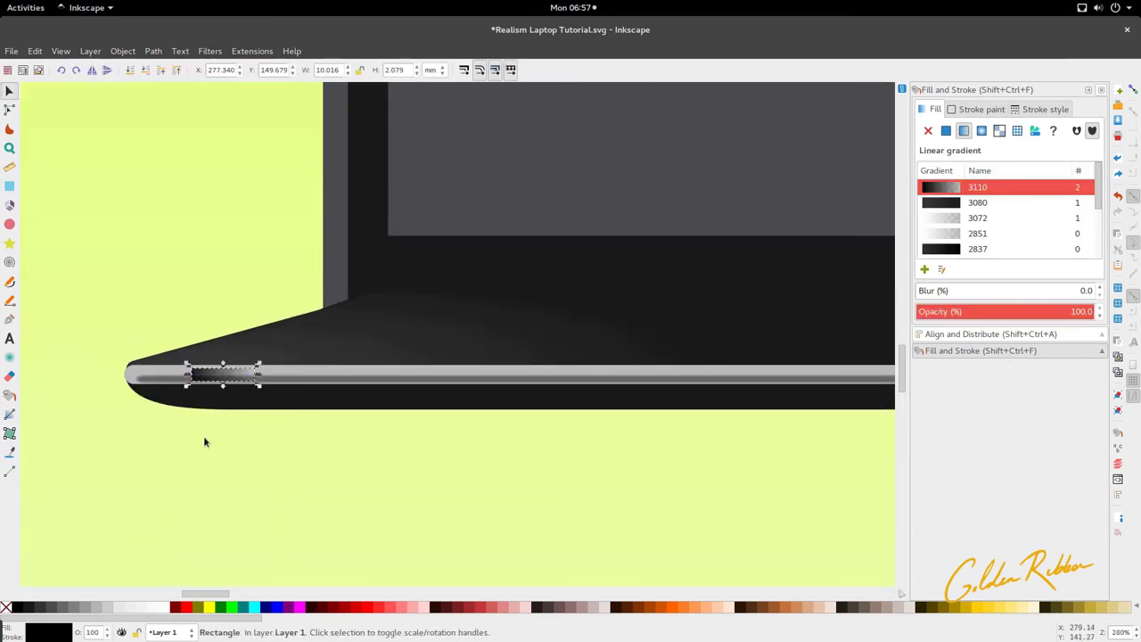
left_click(223, 428, "ctrl")
- Move the mirrored gradient rectangle outward toward the base's right tip to match the spacing on the left
scroll(218, 425, "down", 6)
scroll(455, 423, "up", 4)
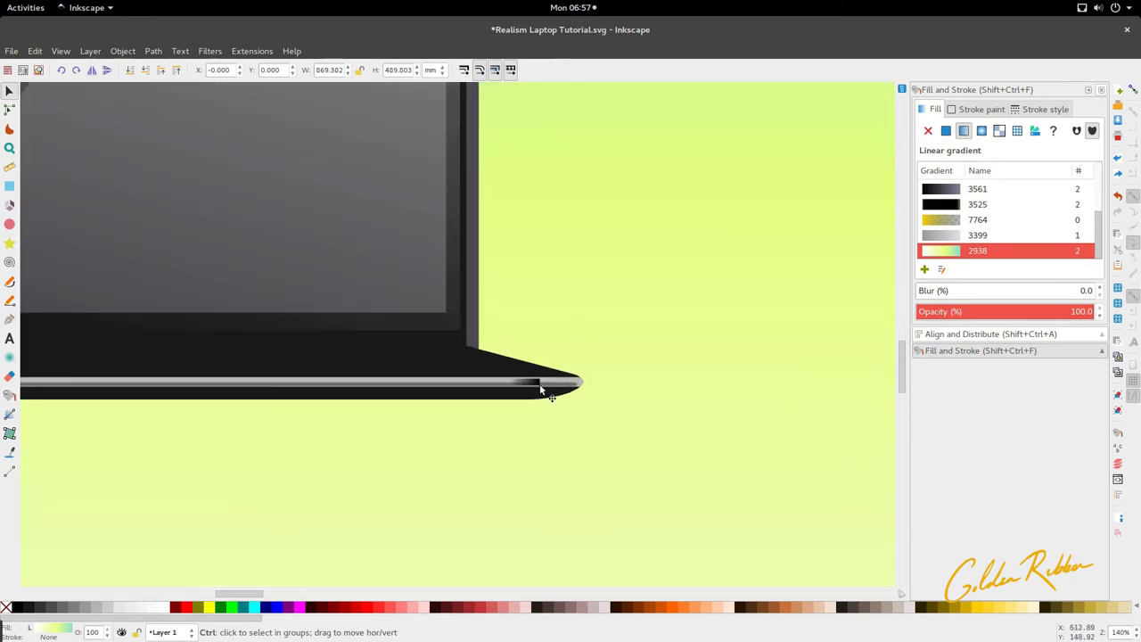
left_click(542, 384, "ctrl")
key("r")
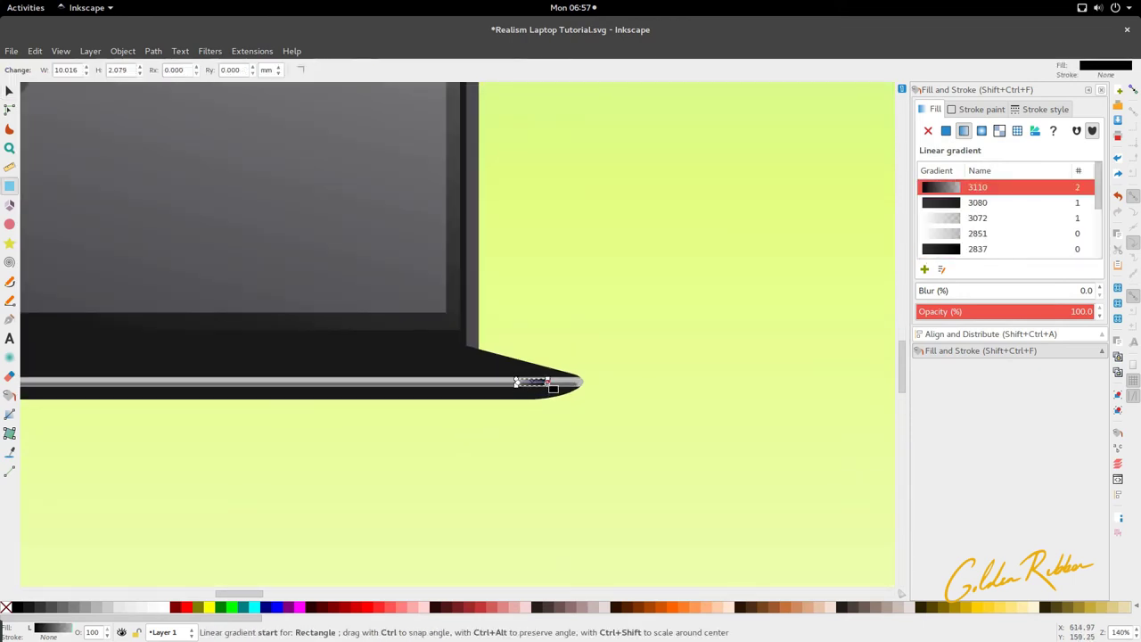
key("s")
left_click(547, 420, "ctrl")
- Nudge the left gradient rectangle down to about Y 149.44 mm on the front edge strip
scroll(548, 420, "down", 4)
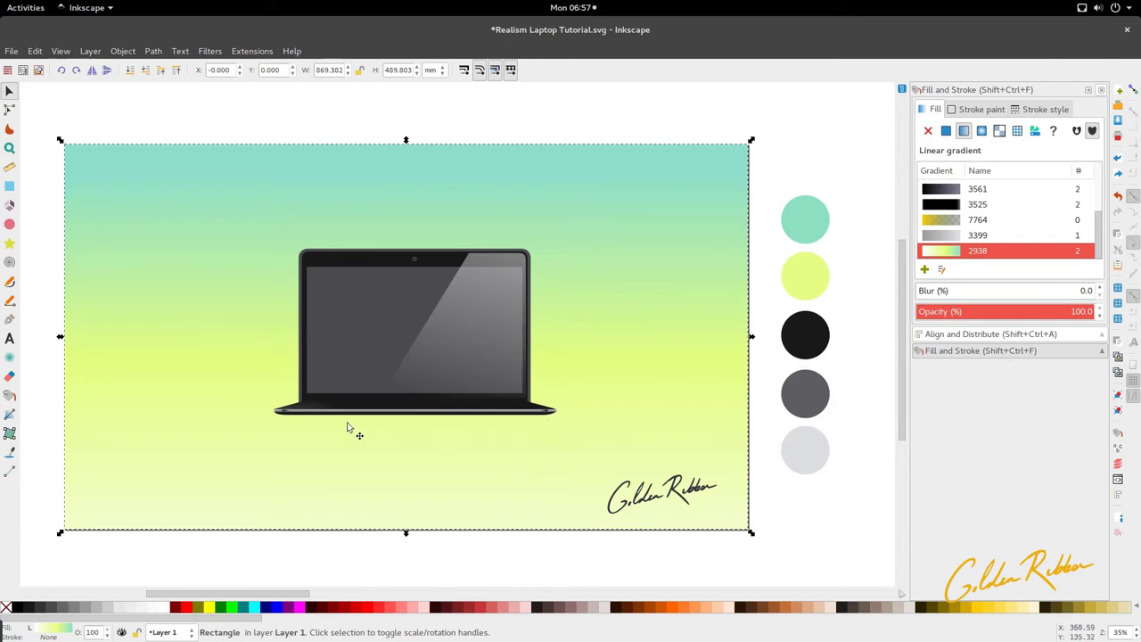
scroll(301, 414, "up", 5)
scroll(193, 390, "up", 5)
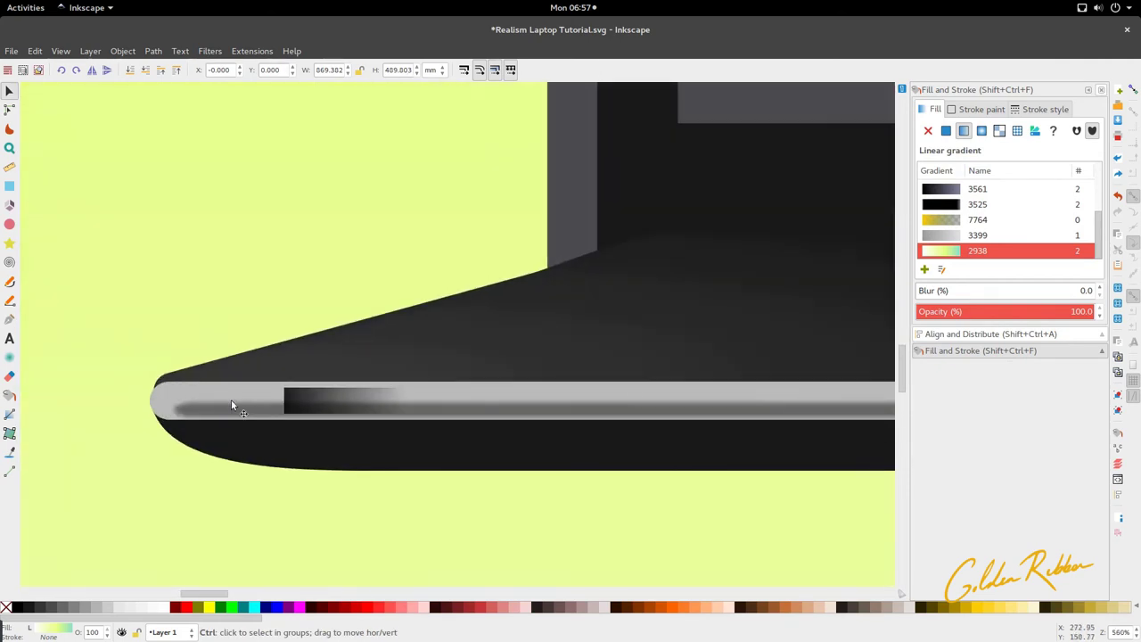
left_click(281, 412)
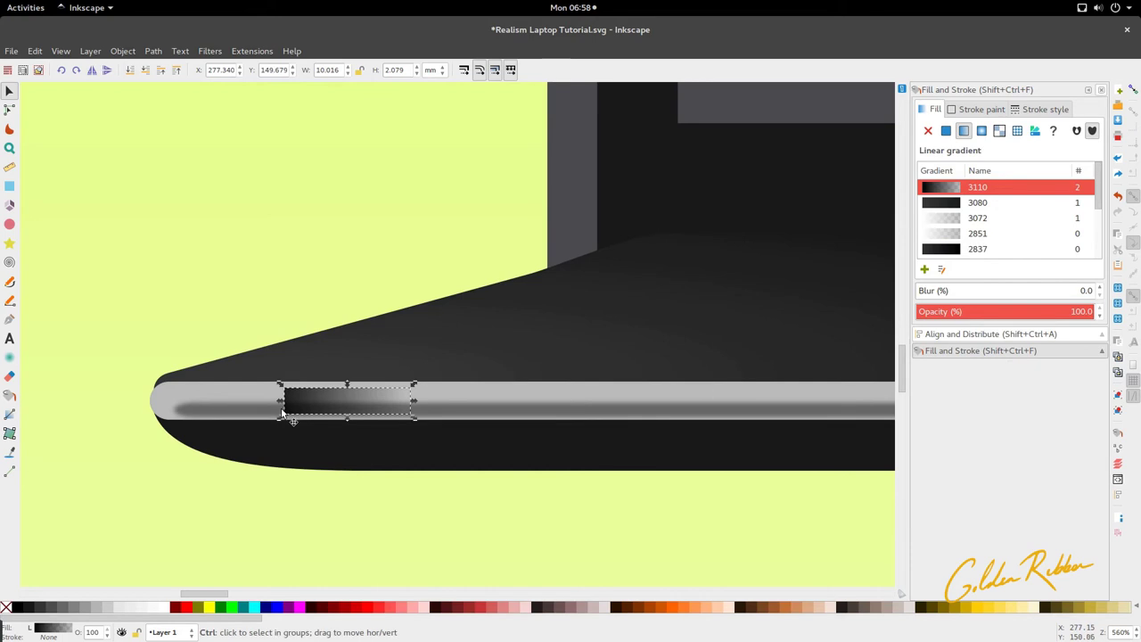
scroll(285, 416, "down", 8)
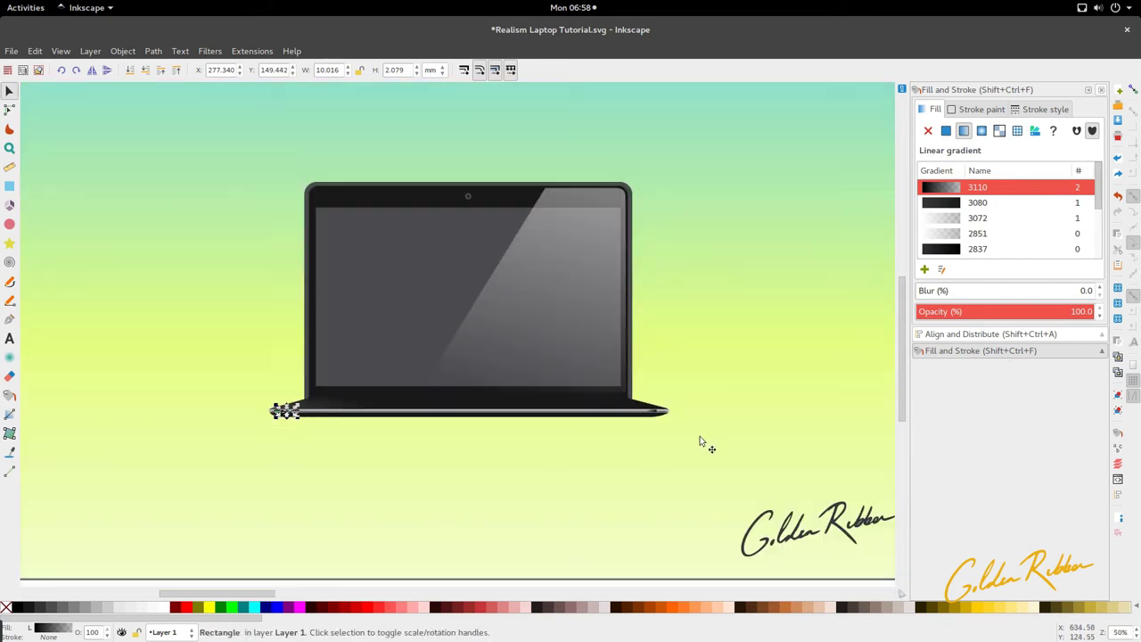
- Nudge the right gradient rectangle down slightly on the front edge strip to match the left one
scroll(690, 423, "up", 7)
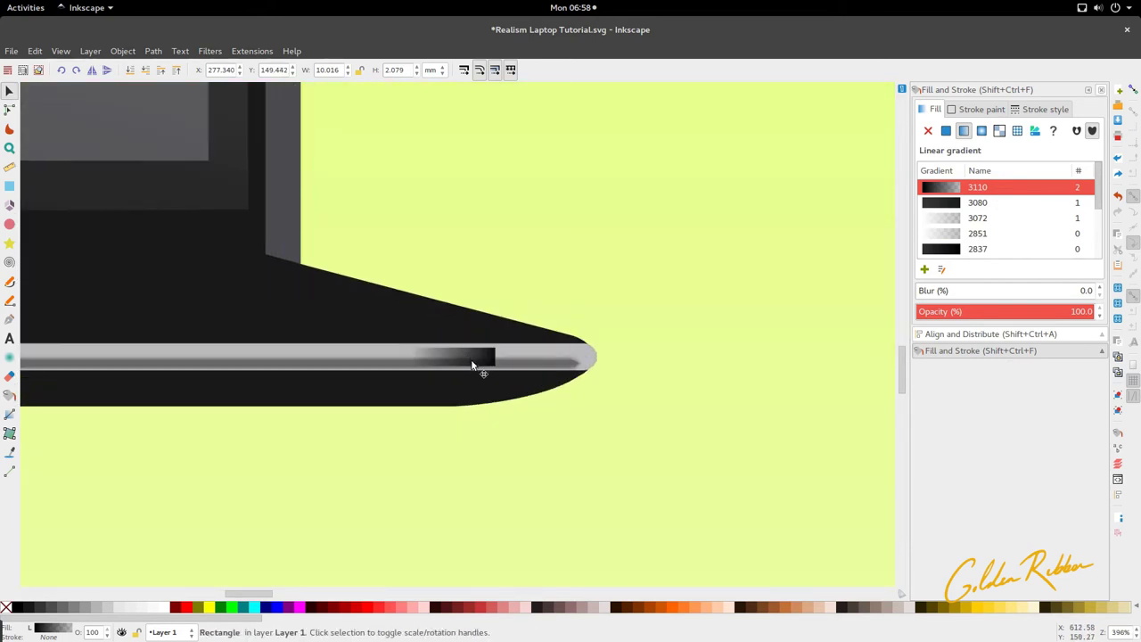
left_click_drag(472, 366, 473, 364)
left_click(499, 401)
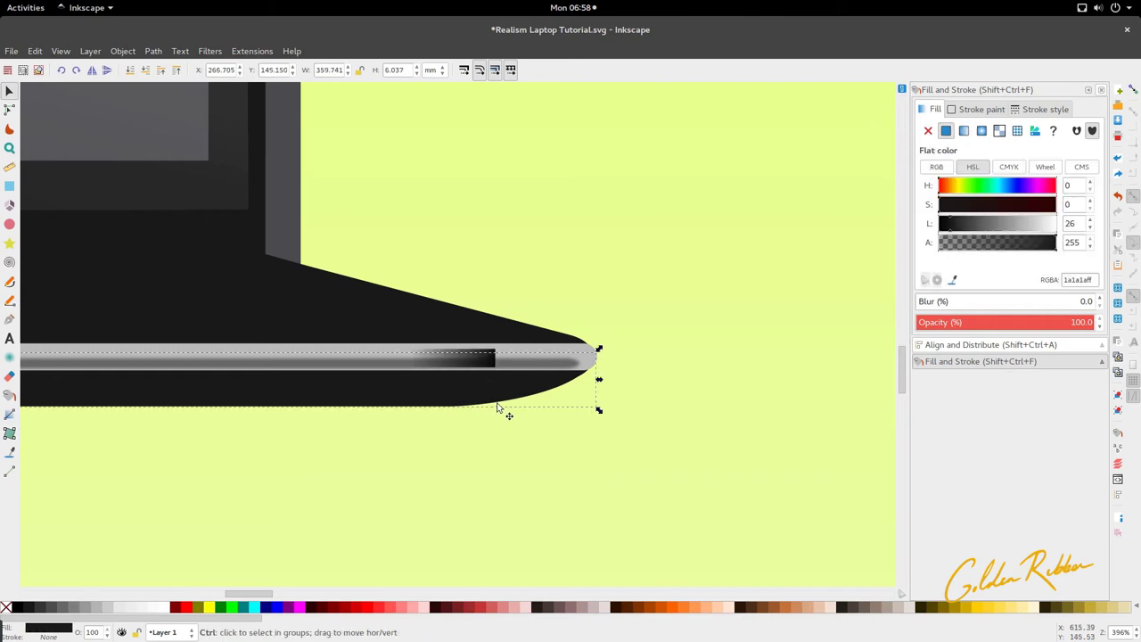
scroll(491, 438, "down", 5)
left_click(493, 408)
key("5")
scroll(493, 410, "left", 3)
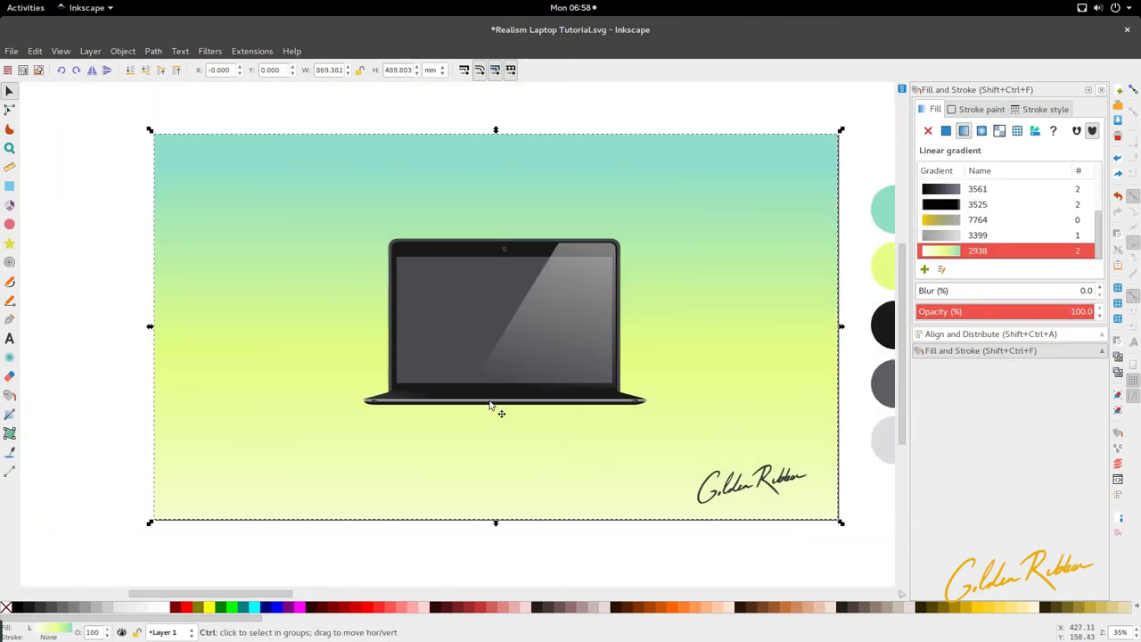
- Lighten the thicker front edge strip to the grey #d2d2d2 with a lightness of 210
scroll(492, 404, "up", 5)
left_click(784, 401)
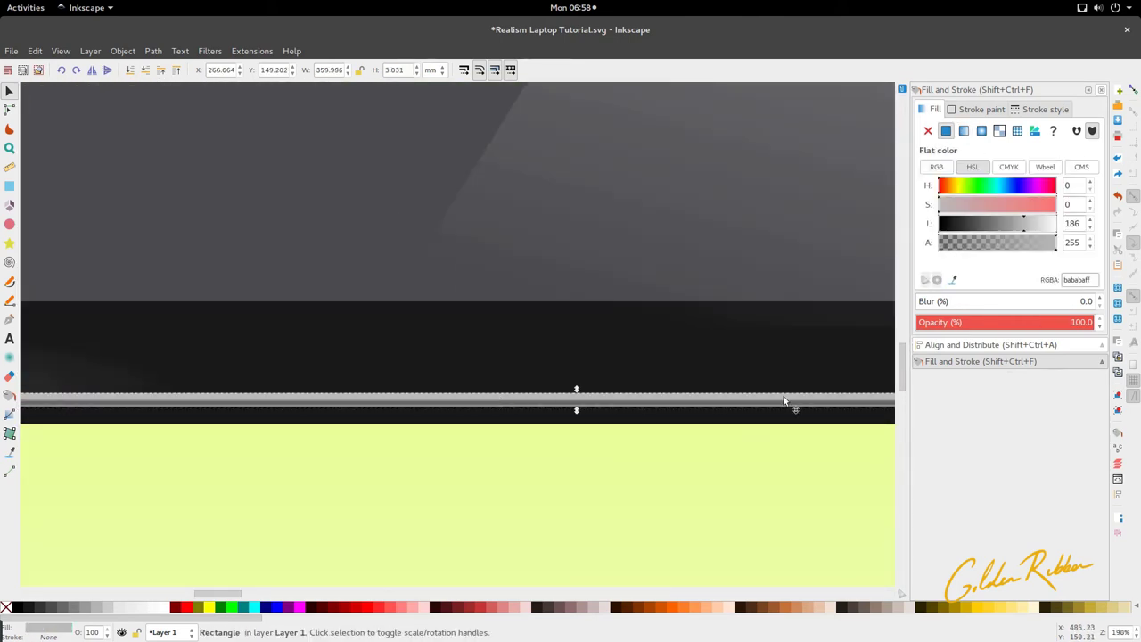
left_click(1029, 229)
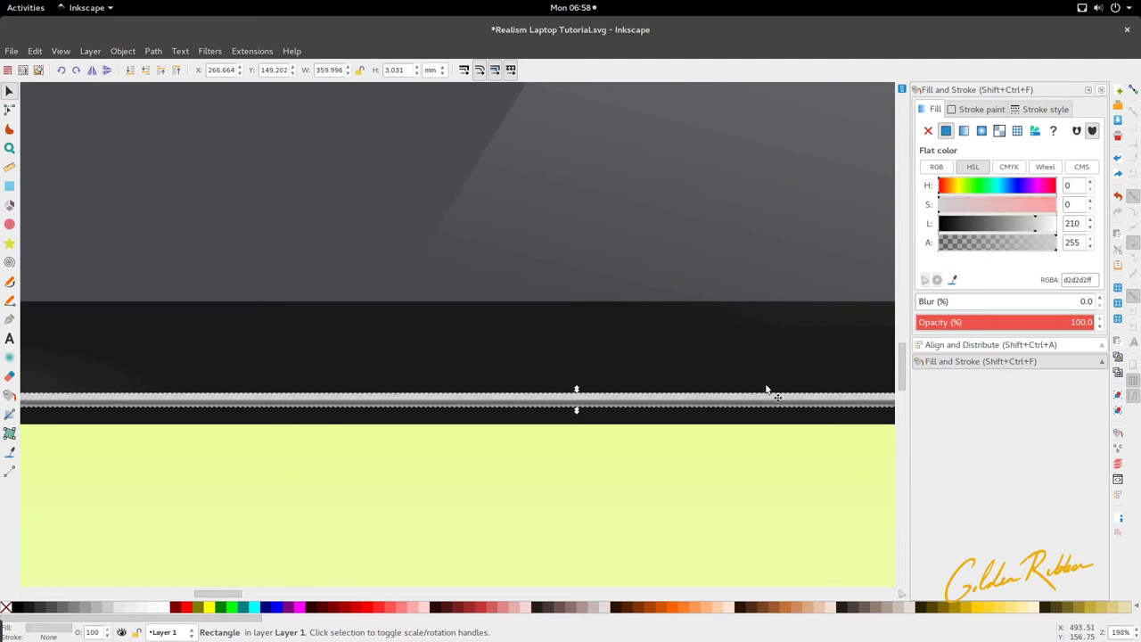
key("5")
left_click(411, 296)
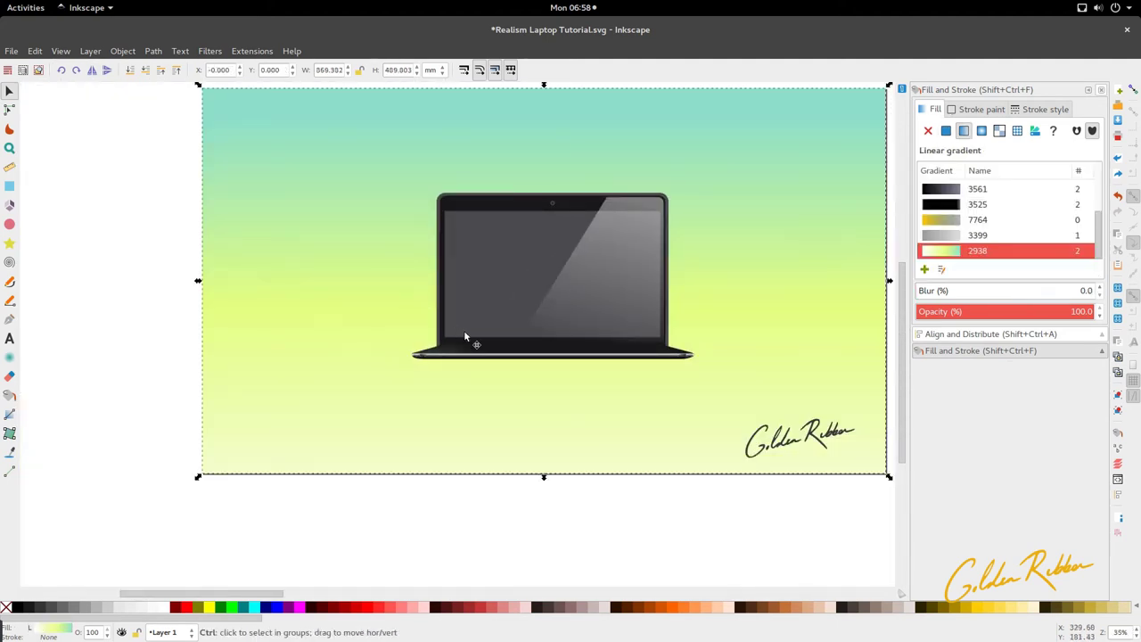
- Move the bottom nodes of the base's dark lower piece downward so the piece is about 9.8 mm tall
scroll(590, 354, "up", 1, "ctrl")
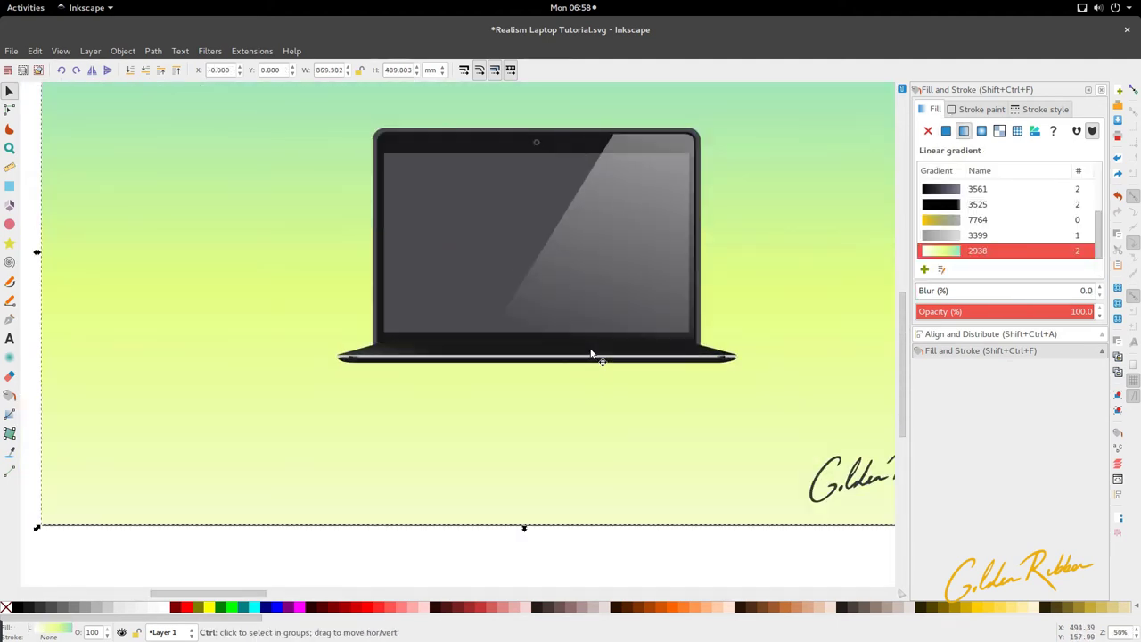
scroll(347, 365, "up", 3, "ctrl")
left_click(361, 354, "ctrl")
scroll(362, 354, "down", 3, "ctrl")
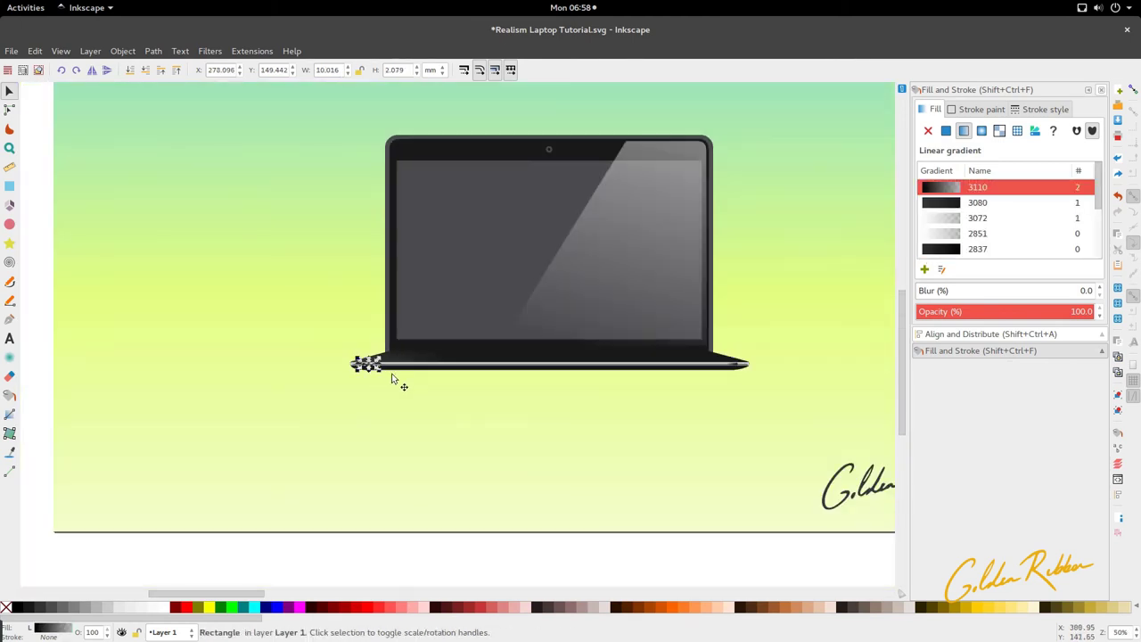
scroll(532, 388, "up", 3, "ctrl")
key("n")
scroll(537, 347, "down", 3, "ctrl")
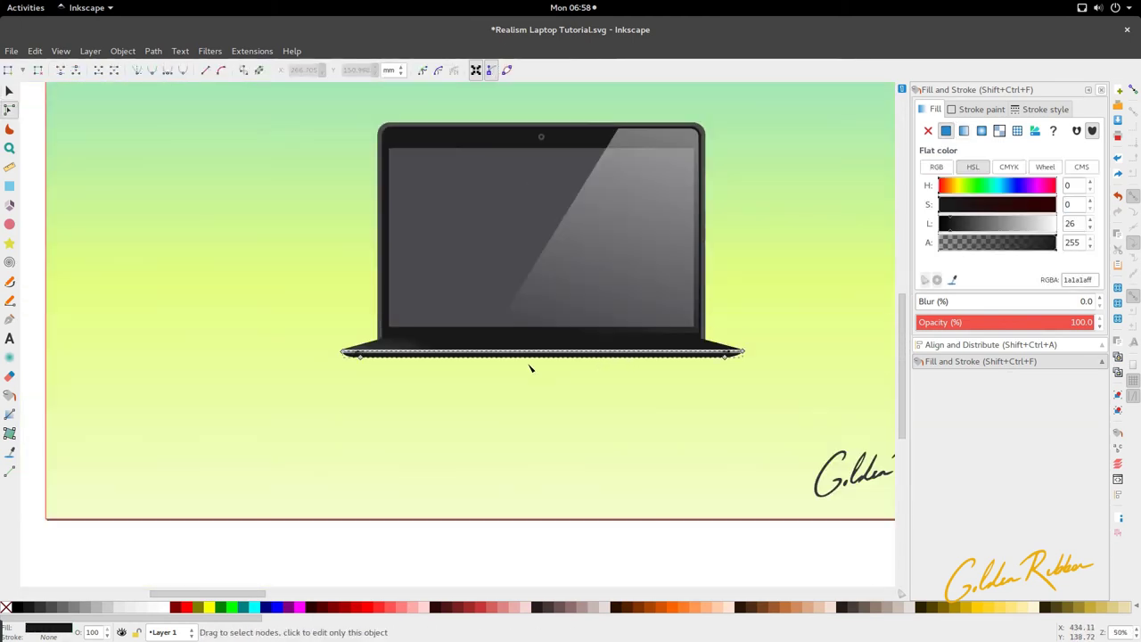
left_click_drag(313, 373, 740, 358)
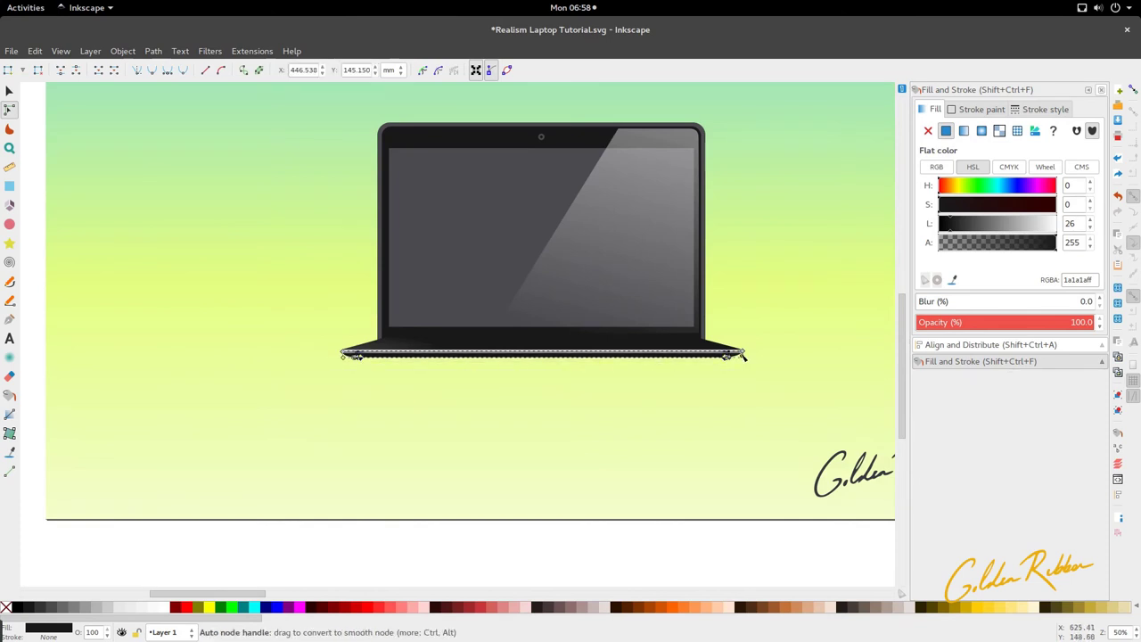
scroll(718, 368, "up", 3)
left_click_drag(738, 340, 739, 350)
key("s")
left_click(728, 379)
scroll(727, 374, "down", 3)
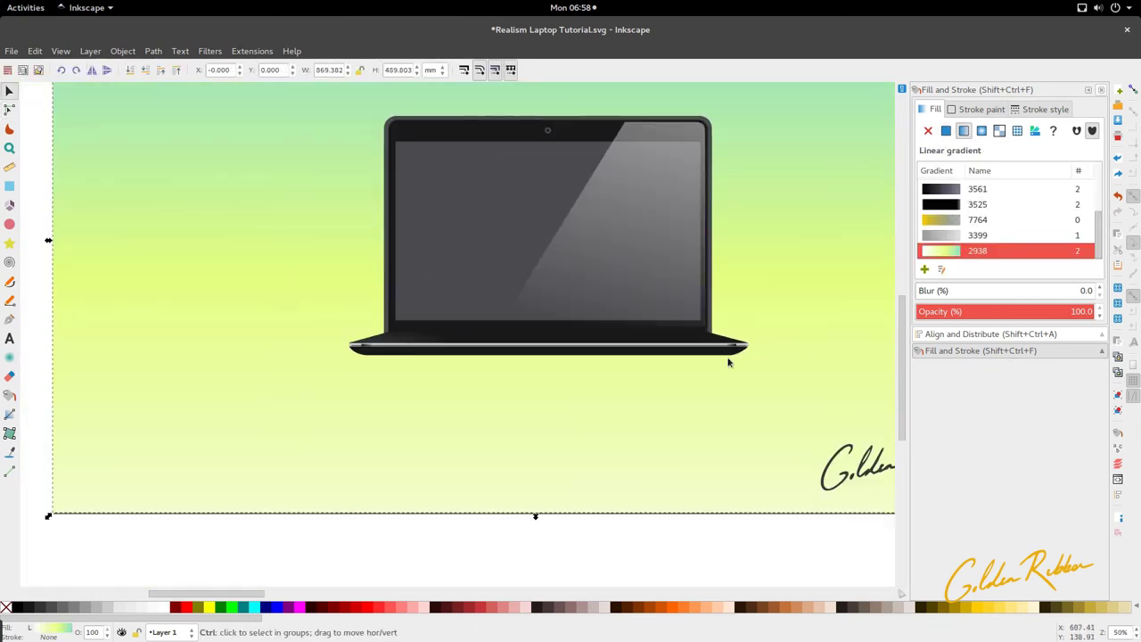
- Select the base's dark lower piece beneath the front edge strips and save the drawing
left_click(506, 349)
scroll(509, 359, "up", 4)
scroll(509, 370, "down", 4)
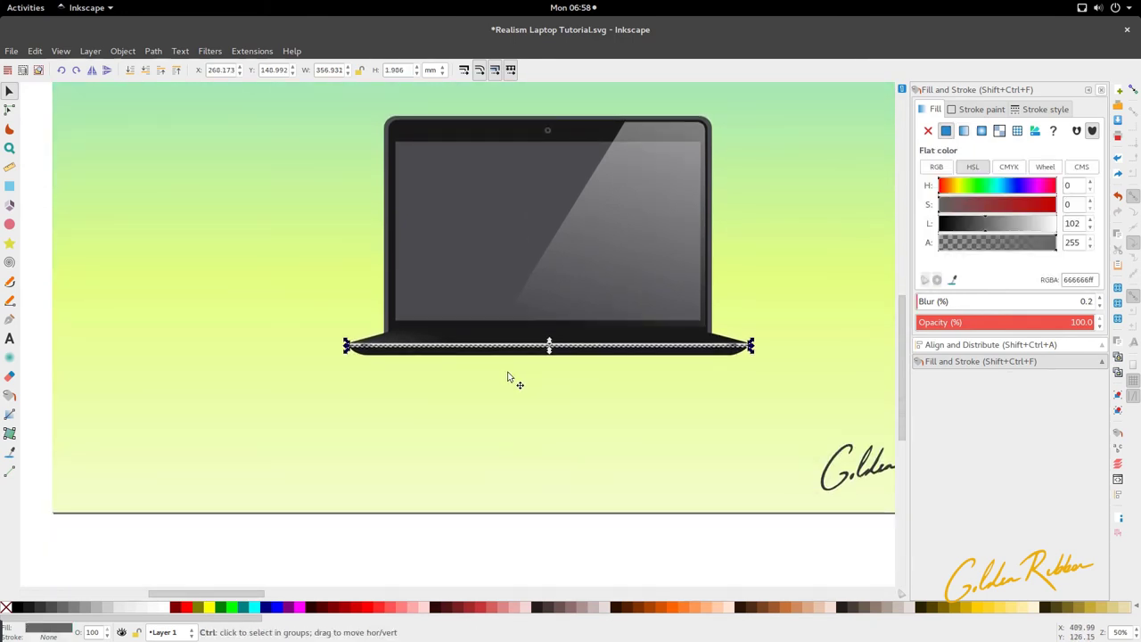
scroll(522, 339, "up", 3)
key("shift+Tab")
scroll(472, 343, "up", 4)
key("ctrl+s")
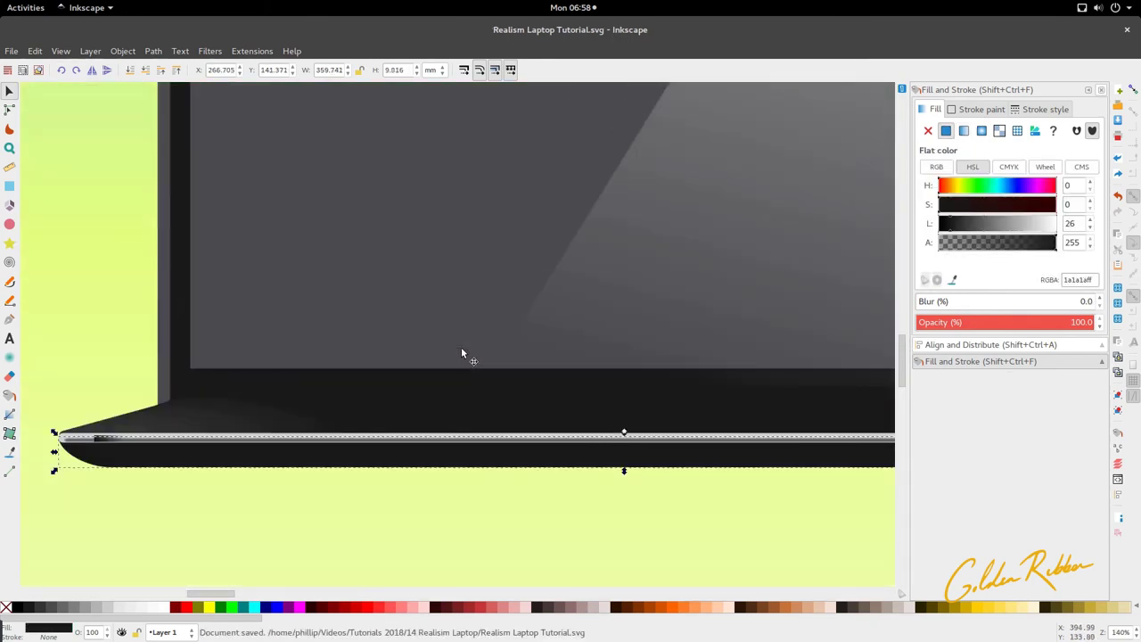
- Duplicate the base's dark lower piece, place the copy below the laptop at about Y 92.23 mm, and save the drawing
scroll(462, 348, "down", 2)
left_click_drag(466, 389, 460, 432)
key("ctrl+z")
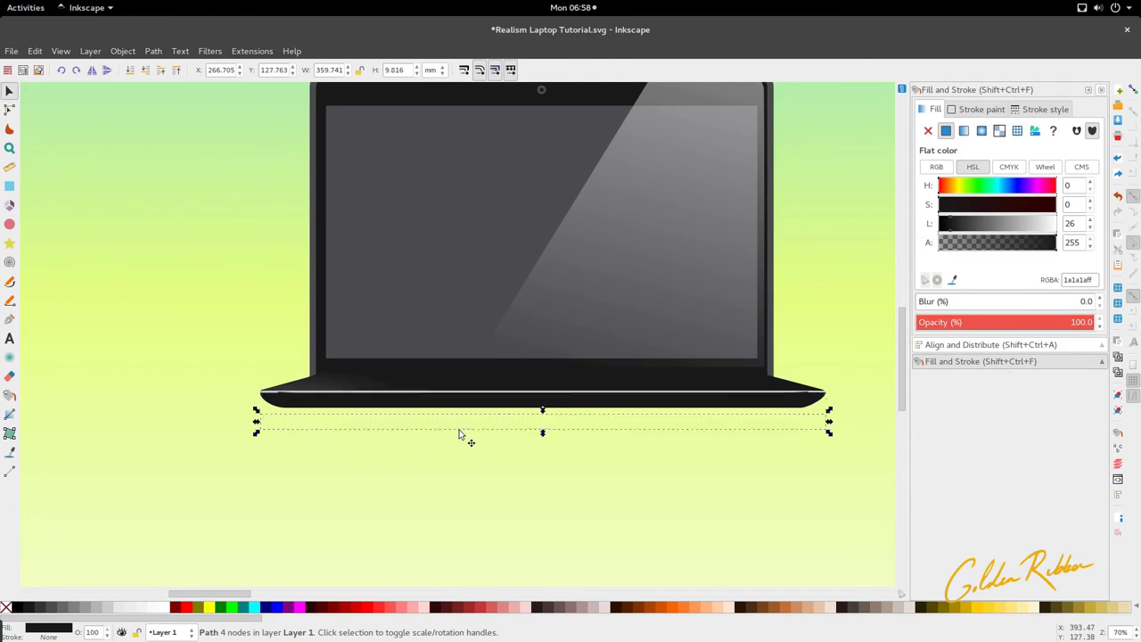
key("ctrl+s")
left_click_drag(567, 405, 569, 473)
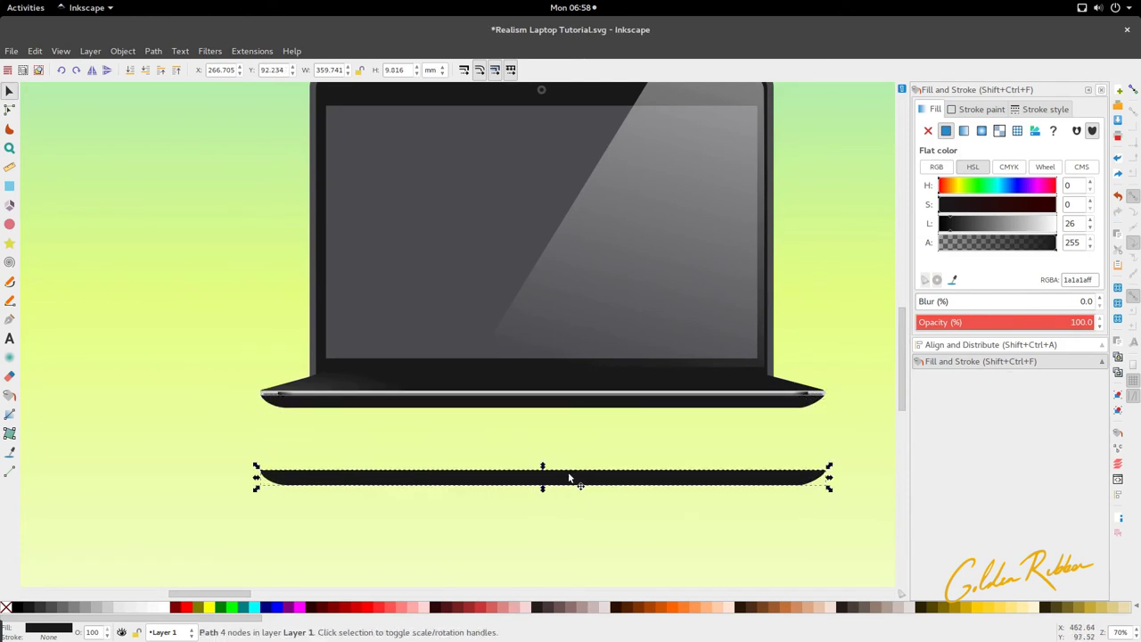
scroll(570, 472, "down", 3)
key("ctrl+s")
scroll(797, 401, "up", 1)
scroll(797, 402, "down", 3)
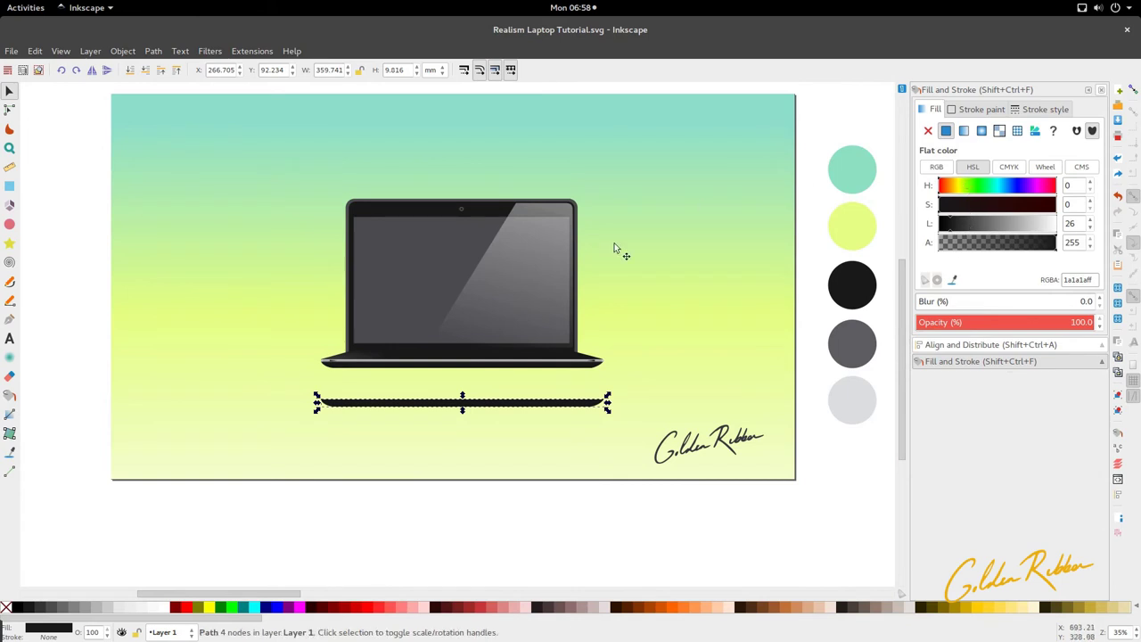
- Fill the duplicated piece below the laptop with the Checkerboard pattern
left_click(1015, 135)
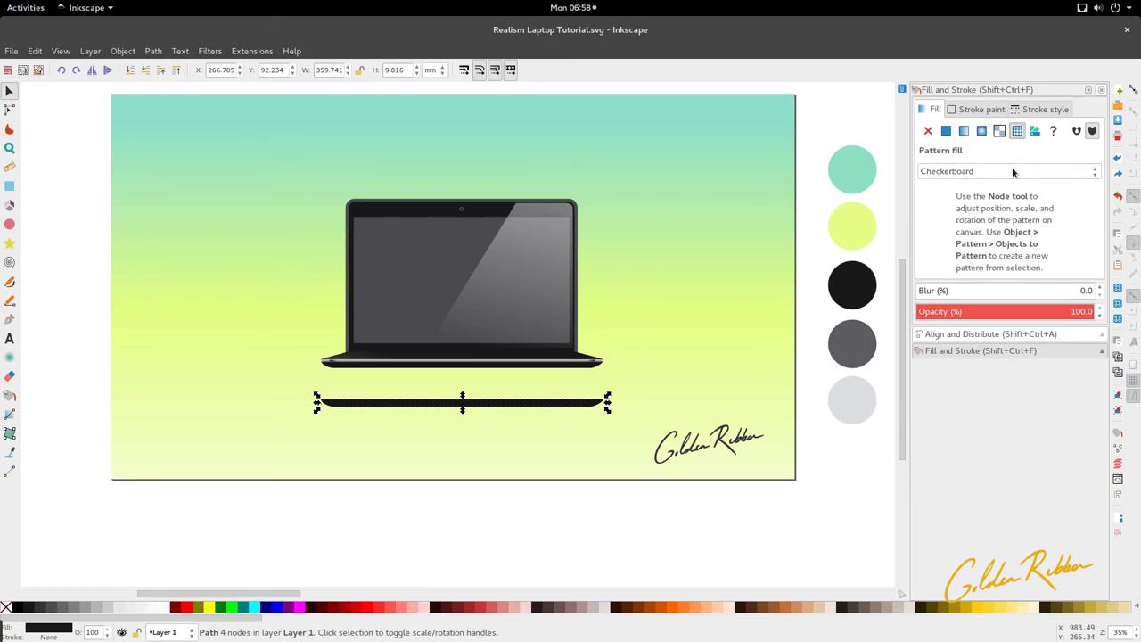
left_click(1013, 171)
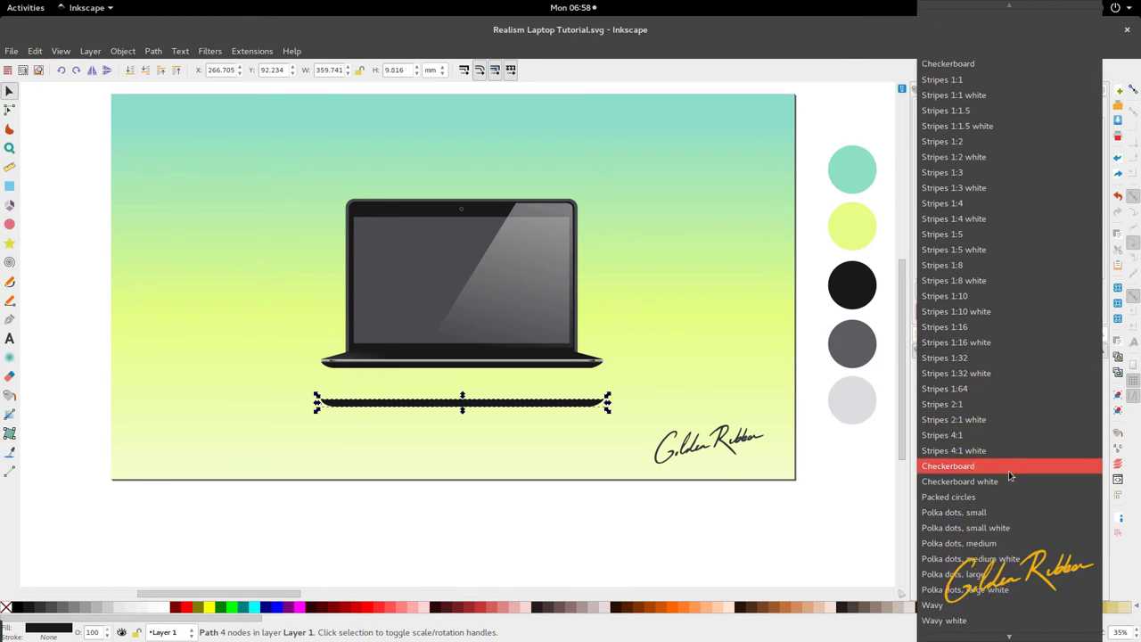
left_click(1008, 470)
scroll(565, 434, "down", 3, "ctrl")
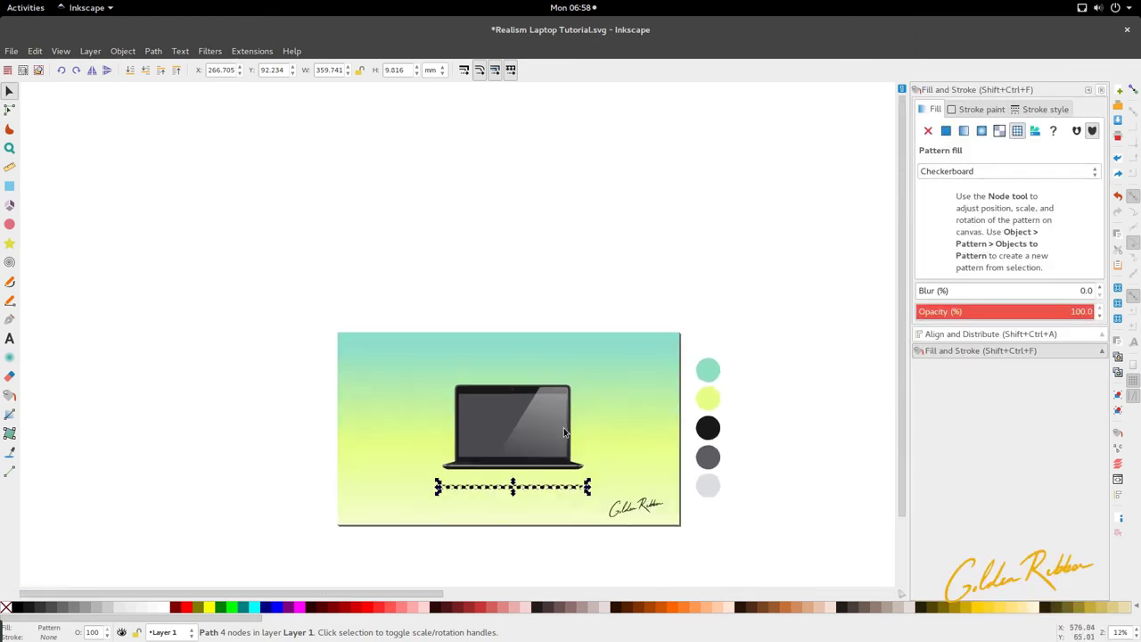
scroll(565, 434, "up", 4, "ctrl")
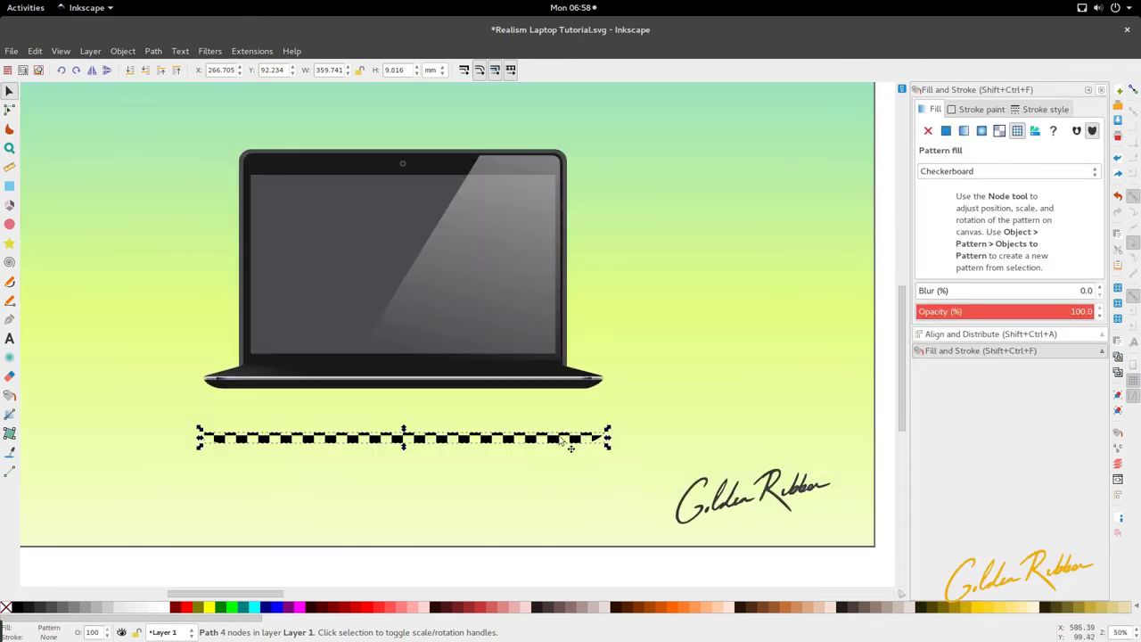
scroll(584, 449, "down", 3, "ctrl")
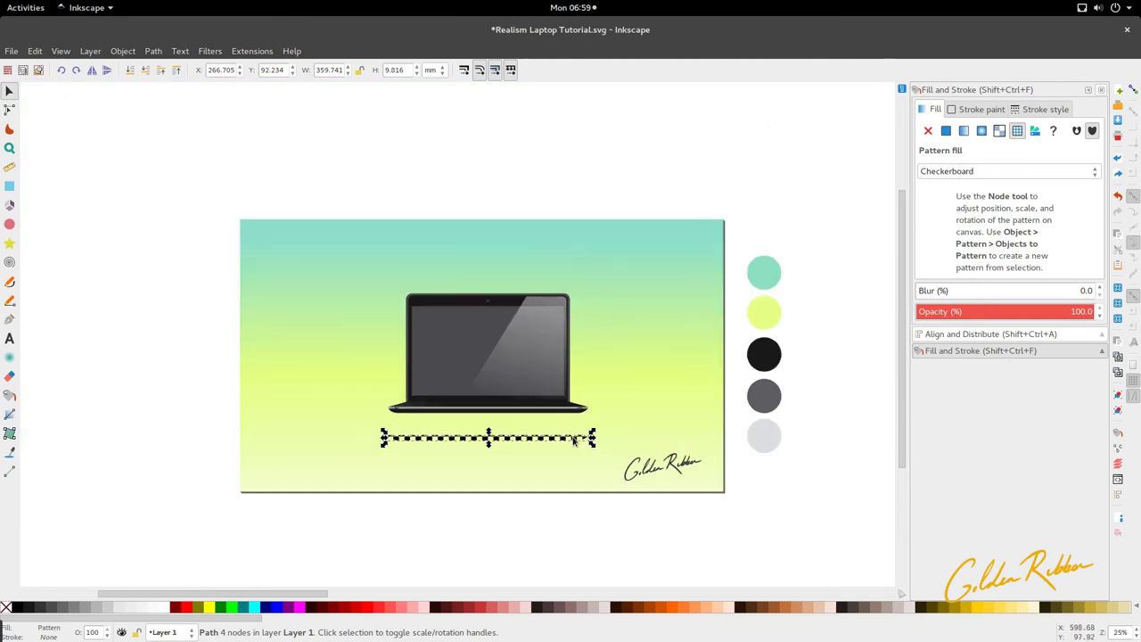
scroll(584, 445, "up", 3, "ctrl")
scroll(571, 443, "down", 3, "ctrl")
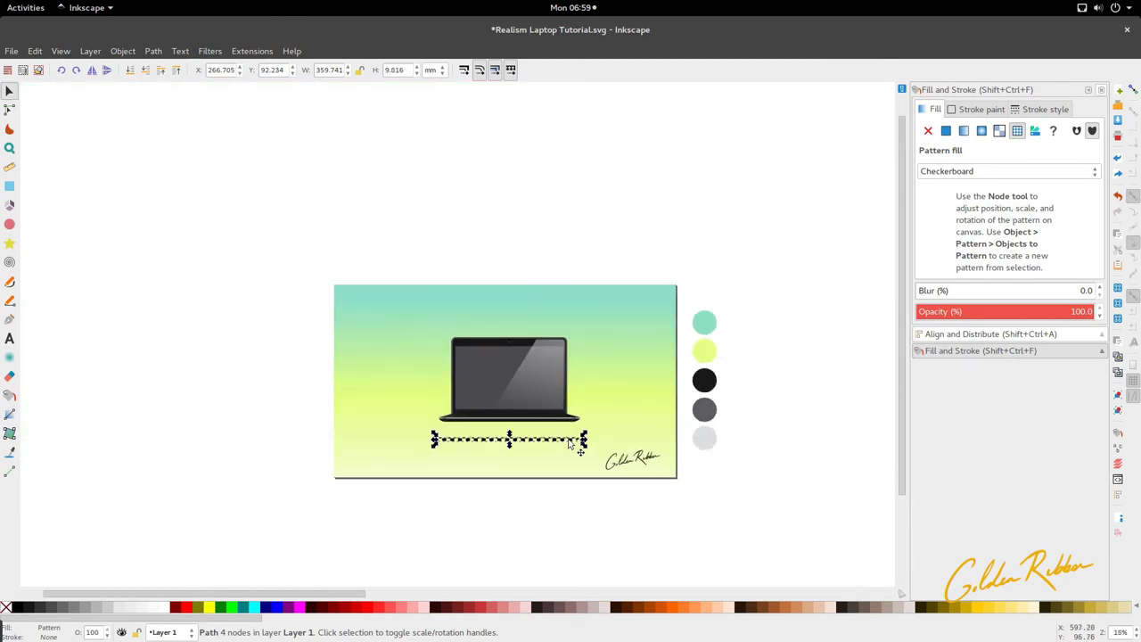
- Scale down the duplicate's checkerboard pattern with its on-canvas pattern handle so the squares are much smaller
key("n")
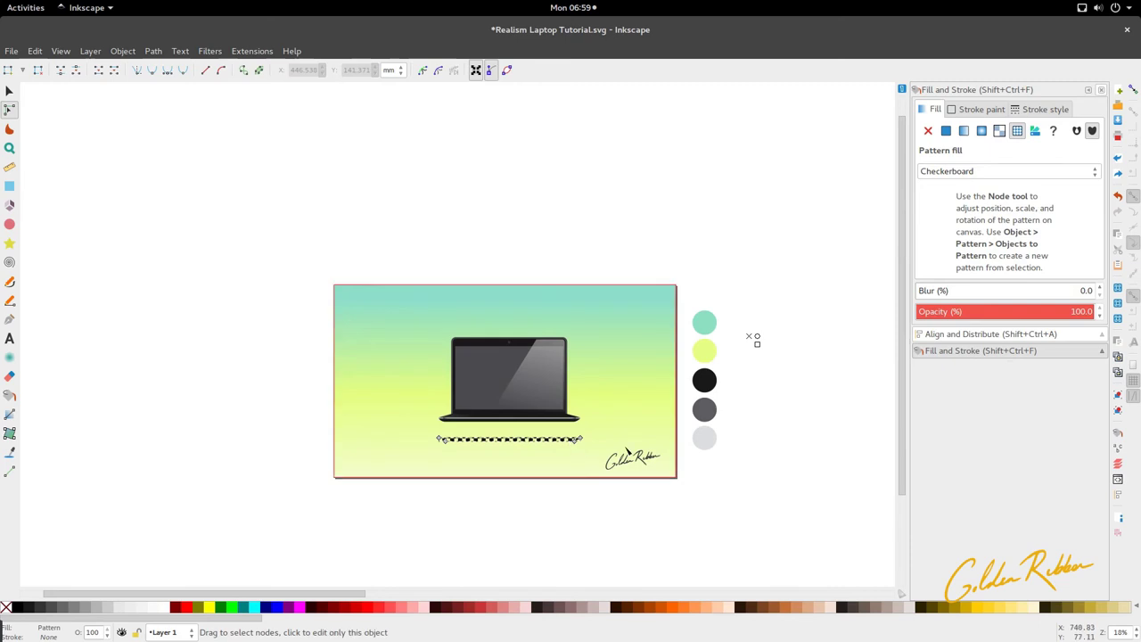
scroll(589, 441, "up", 2, "ctrl")
scroll(772, 331, "down", 3, "ctrl")
scroll(707, 377, "up", 3, "ctrl")
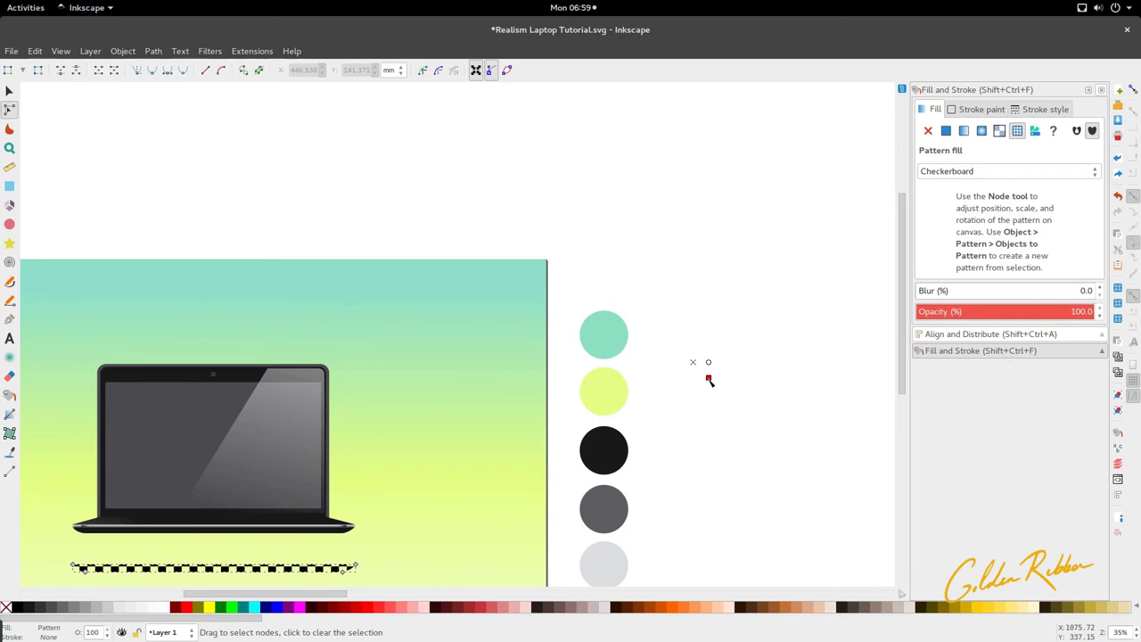
mouse_move(709, 380)
left_mouse_down()
mouse_move(710, 349)
mouse_move(700, 366)
left_mouse_up()
key("ctrl+z")
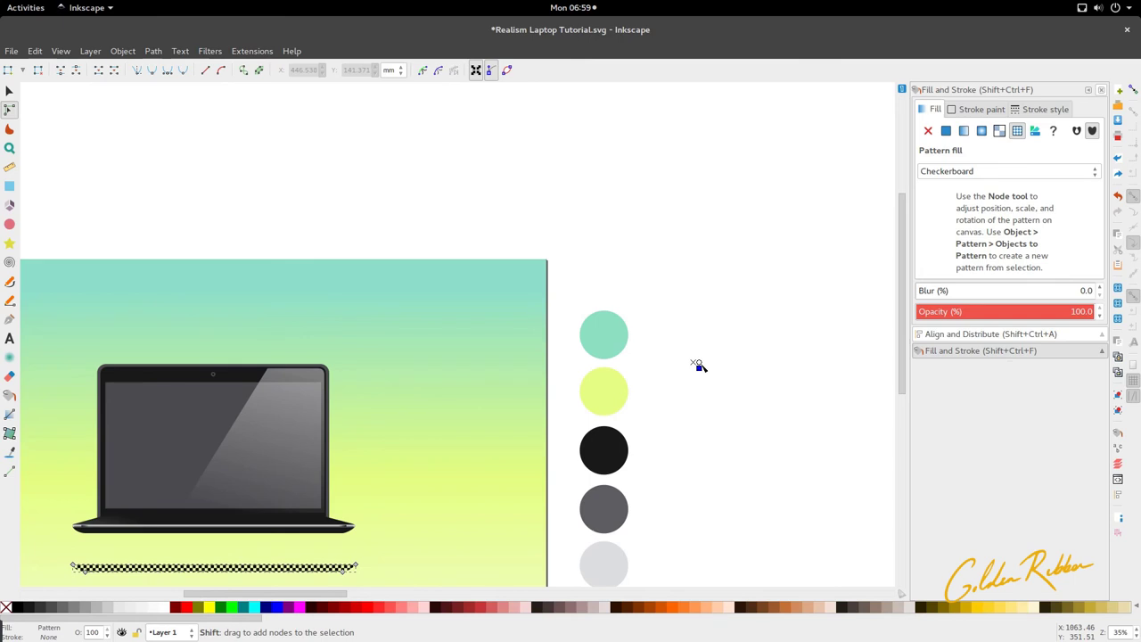
- Move the checkered piece farther below the laptop, to about Y 81.28 mm
scroll(331, 547, "up", 2)
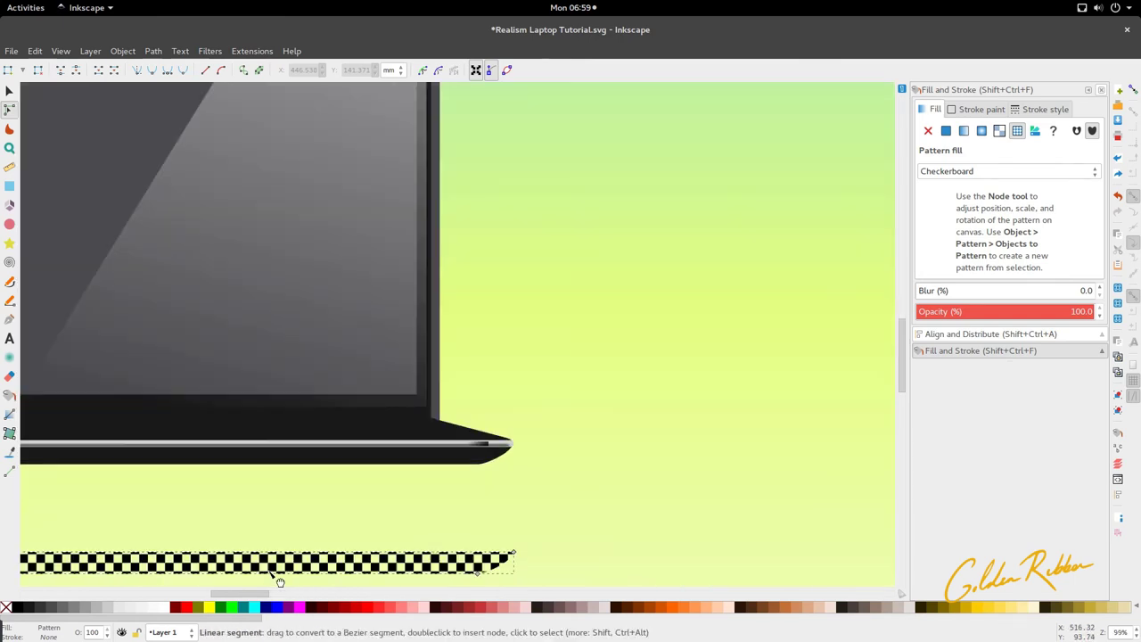
scroll(330, 535, "down", 4)
scroll(348, 527, "left", 5)
scroll(458, 410, "down", 1)
key("s")
scroll(458, 410, "left", 7)
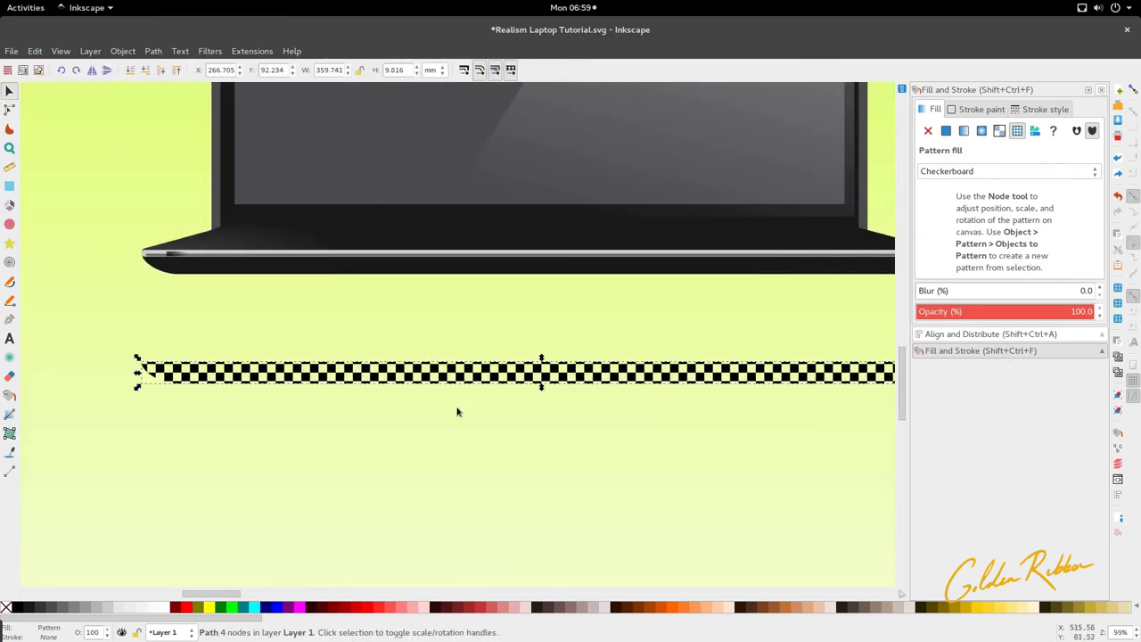
scroll(458, 410, "up", 1)
left_click_drag(382, 420, 375, 450)
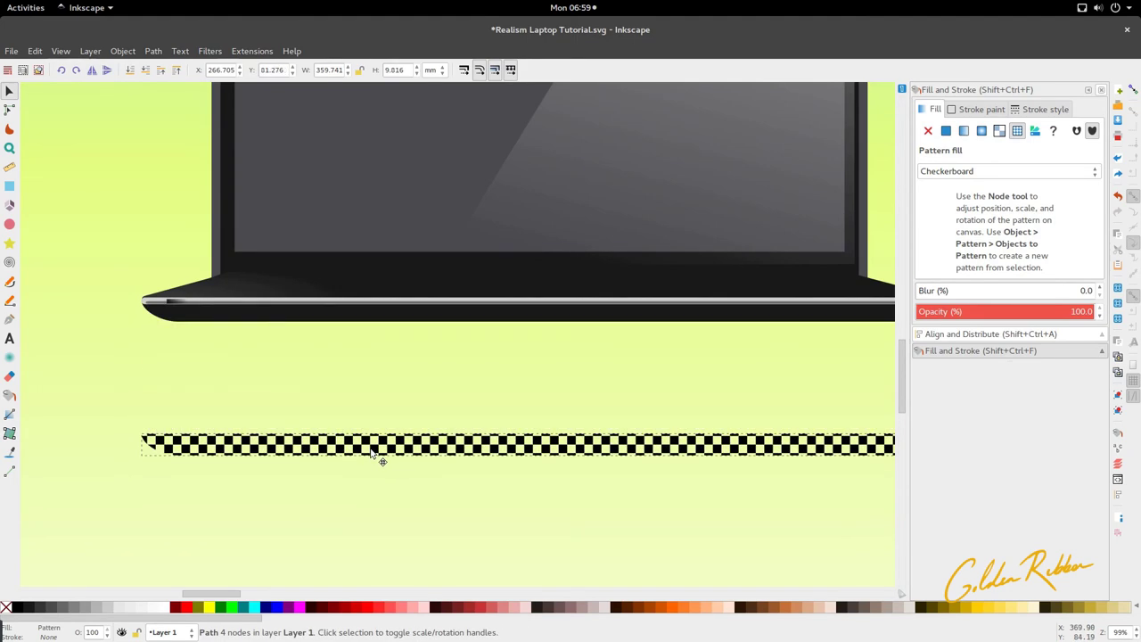
- Apply a vertical linear gradient across the height of the base's dark lower piece
left_click(395, 326)
scroll(399, 305, "up", 2, "ctrl")
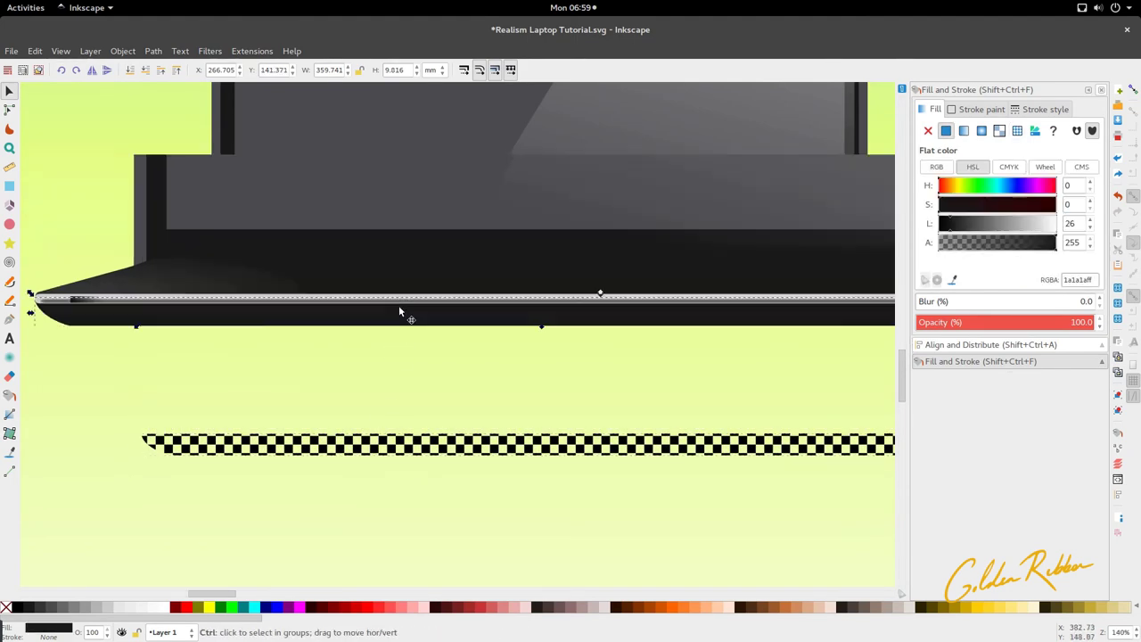
key("n")
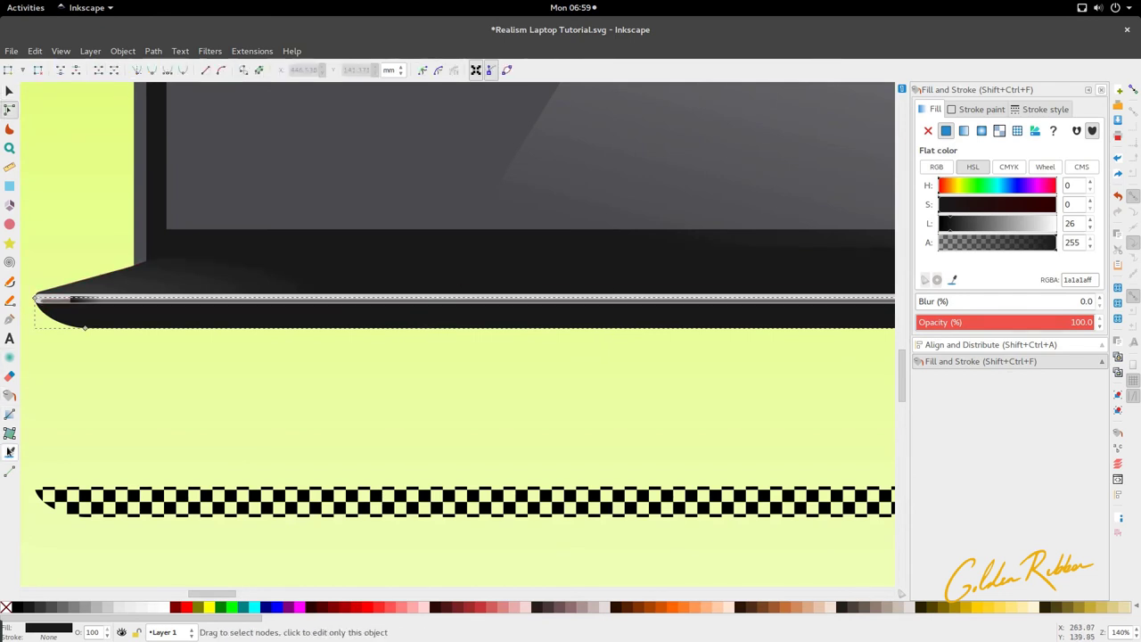
left_click(10, 414)
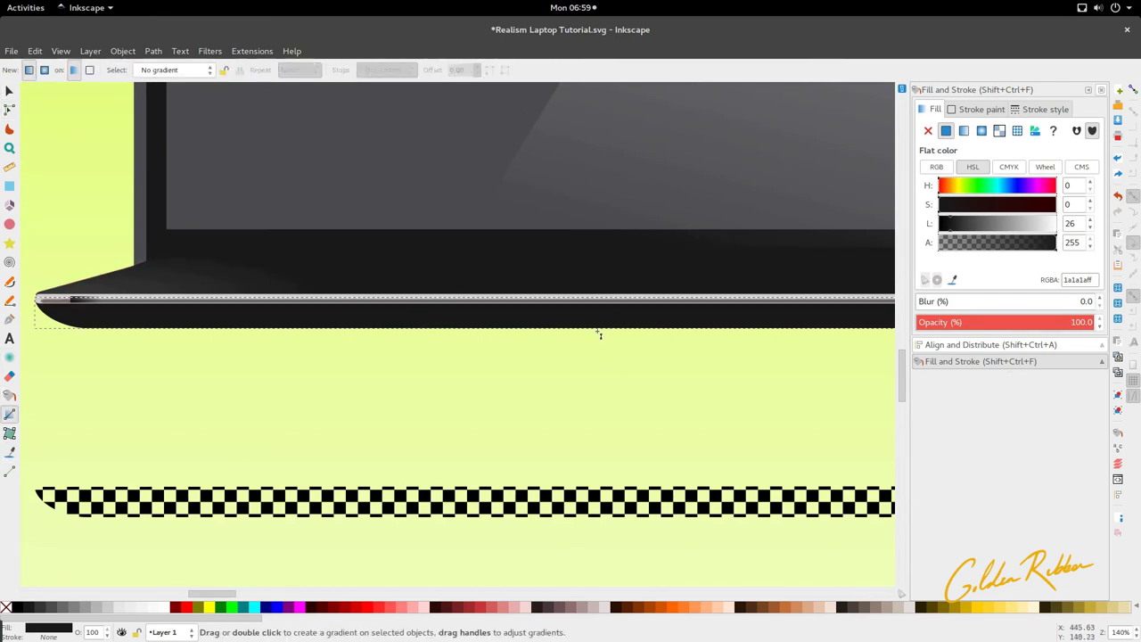
key("ctrl")
left_click_drag(657, 305, 657, 328)
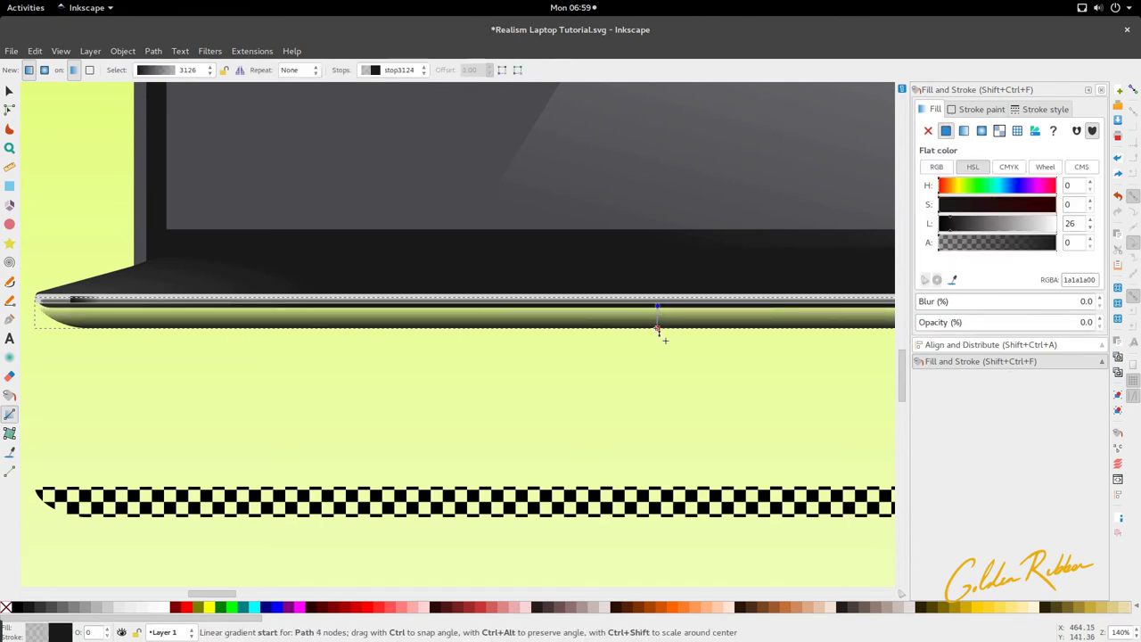
- Color the lower piece's gradient black at its bottom end and 70% Gray (#4d4d4d) at its top end
left_click(19, 609)
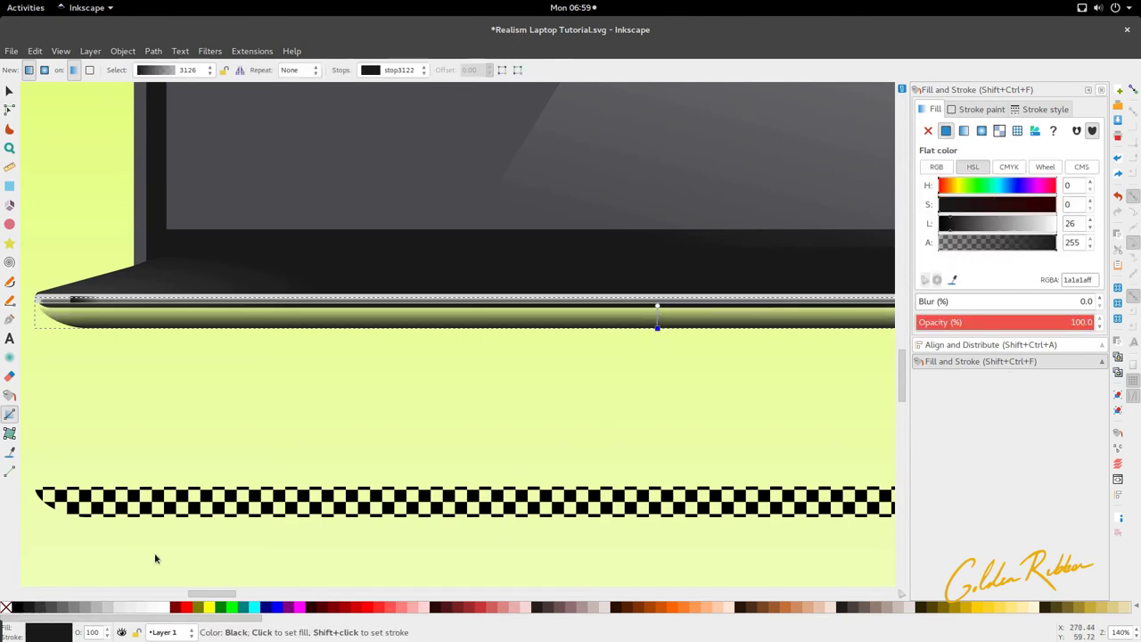
left_click(657, 326)
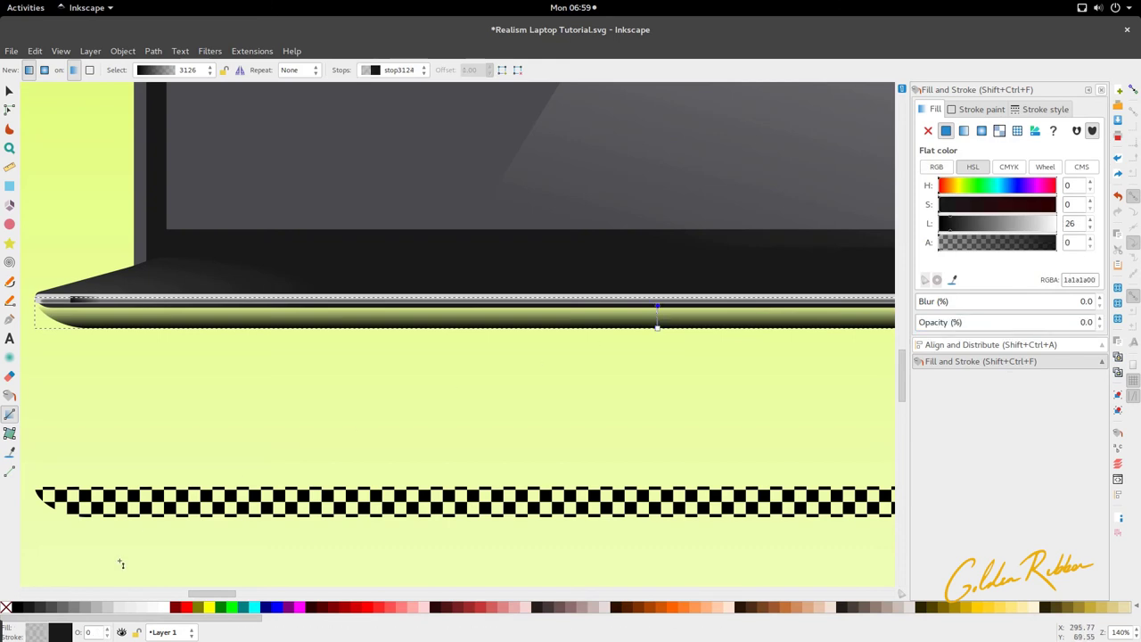
left_click(49, 611)
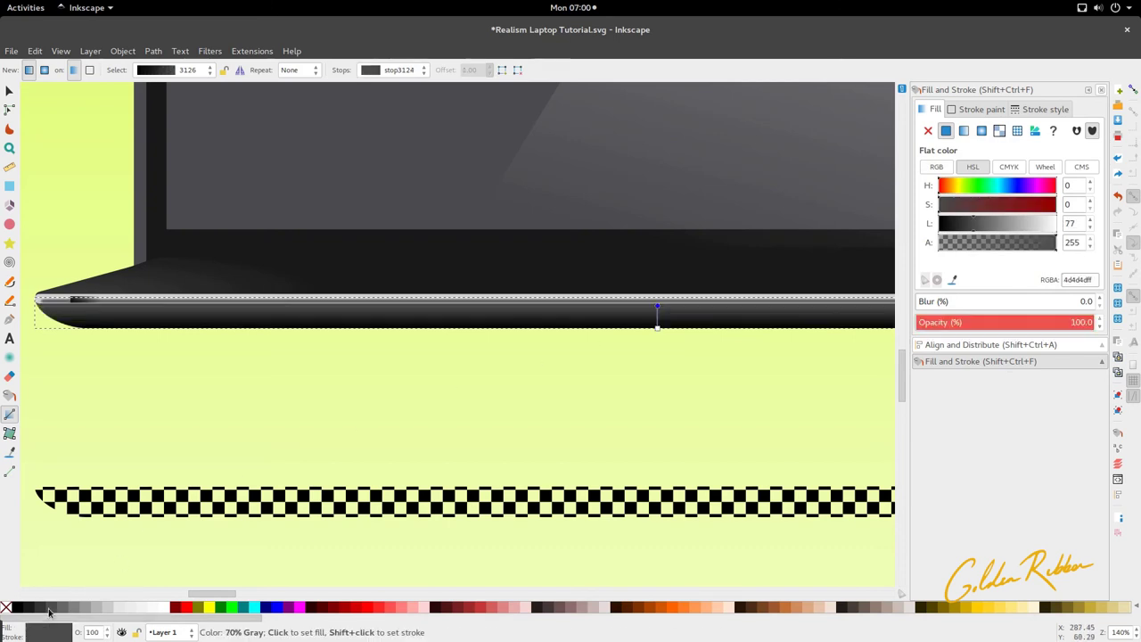
scroll(229, 436, "down", 3, "ctrl")
key("s")
left_click(278, 499)
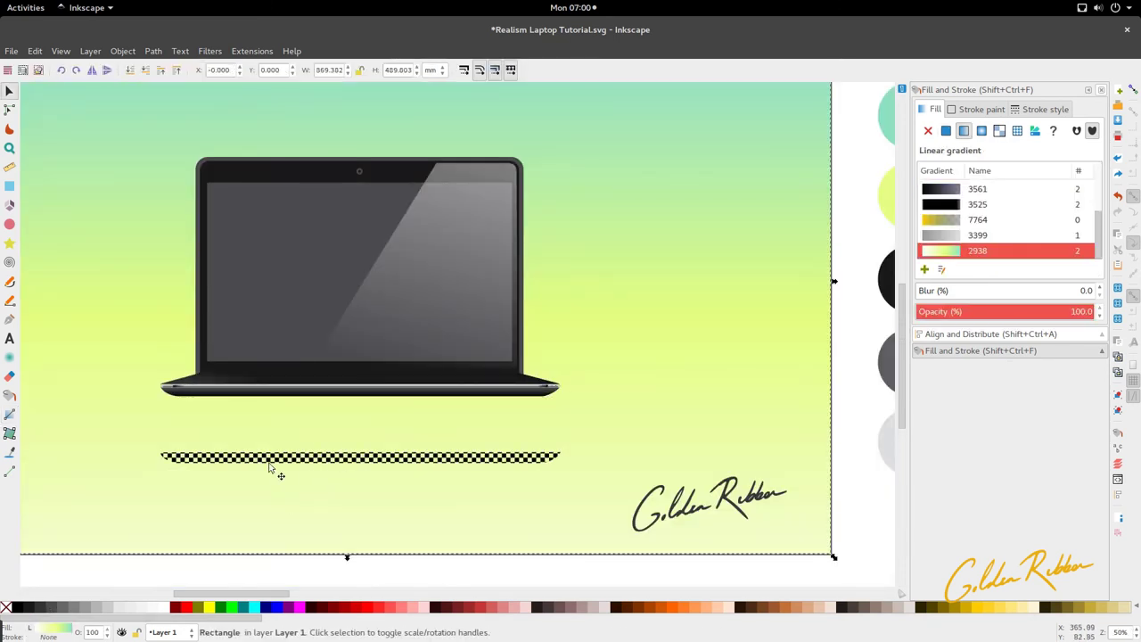
- Duplicate the base's gradient lower piece and place the copy below the checkered piece at about Y 61.24 mm
scroll(295, 469, "up", 1, "ctrl")
left_click(303, 369)
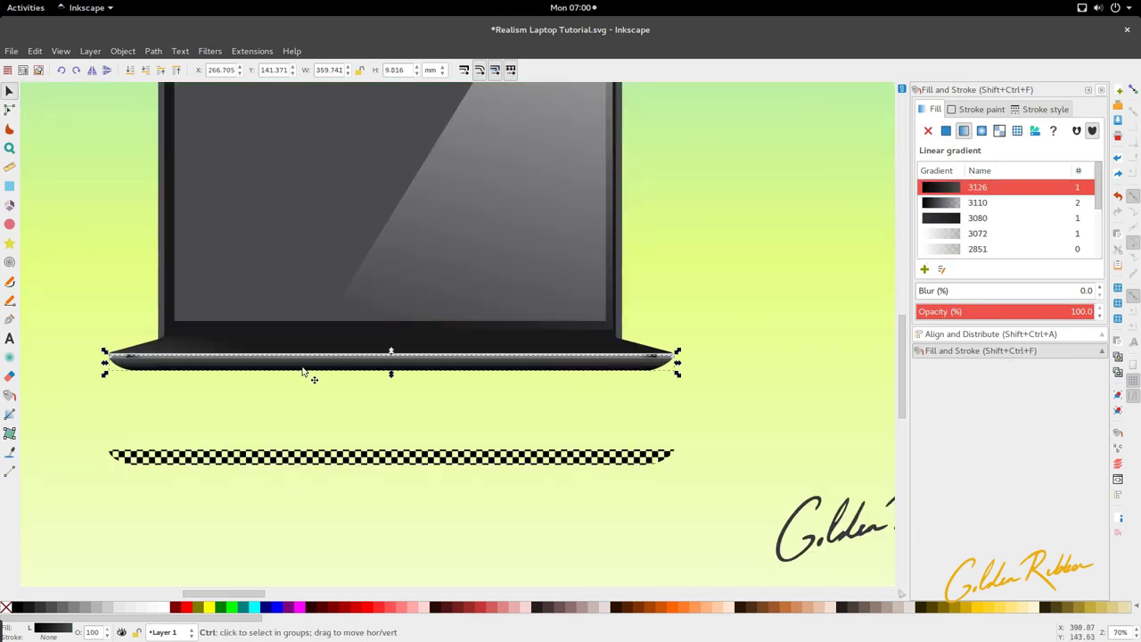
key("ctrl+d")
left_click_drag(304, 369, 311, 498)
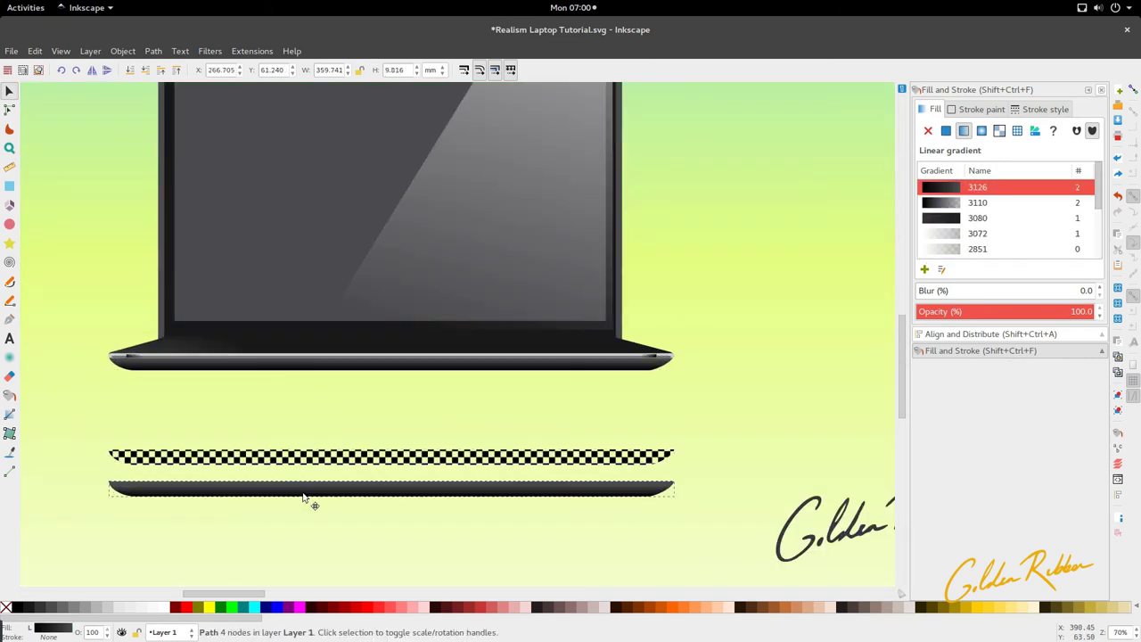
- Place the checkered piece over the base's gradient lower piece at about Y 141.4 mm and lower it behind the front edge accents
left_click_drag(319, 452, 346, 375)
scroll(318, 369, "up", 3, "ctrl")
scroll(320, 372, "up", 2)
scroll(345, 375, "down", 4)
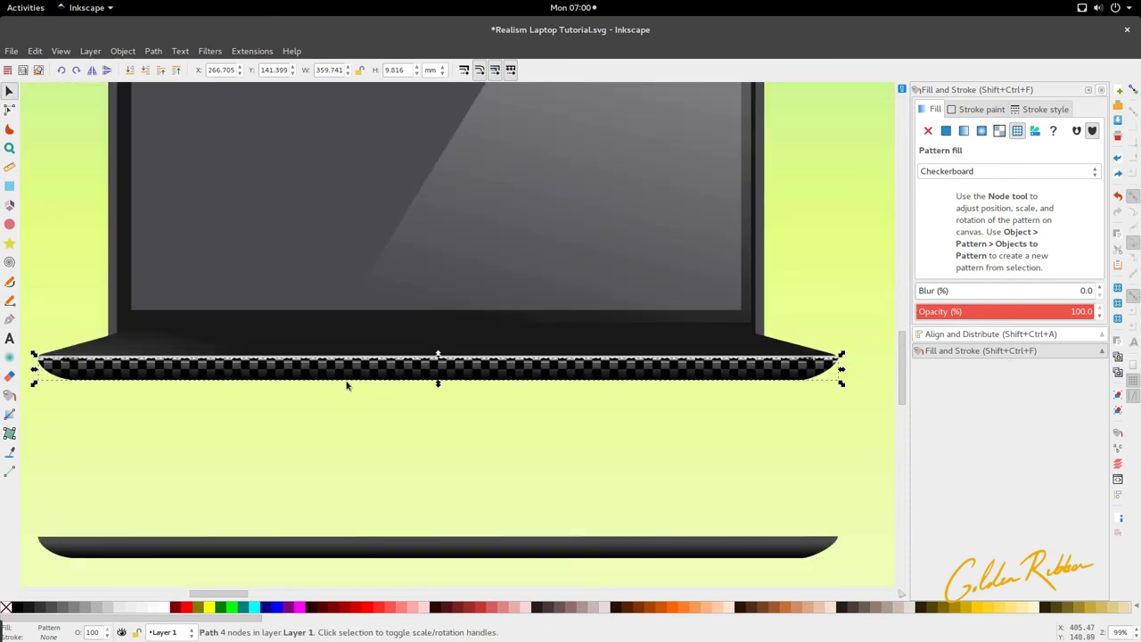
left_click(146, 72)
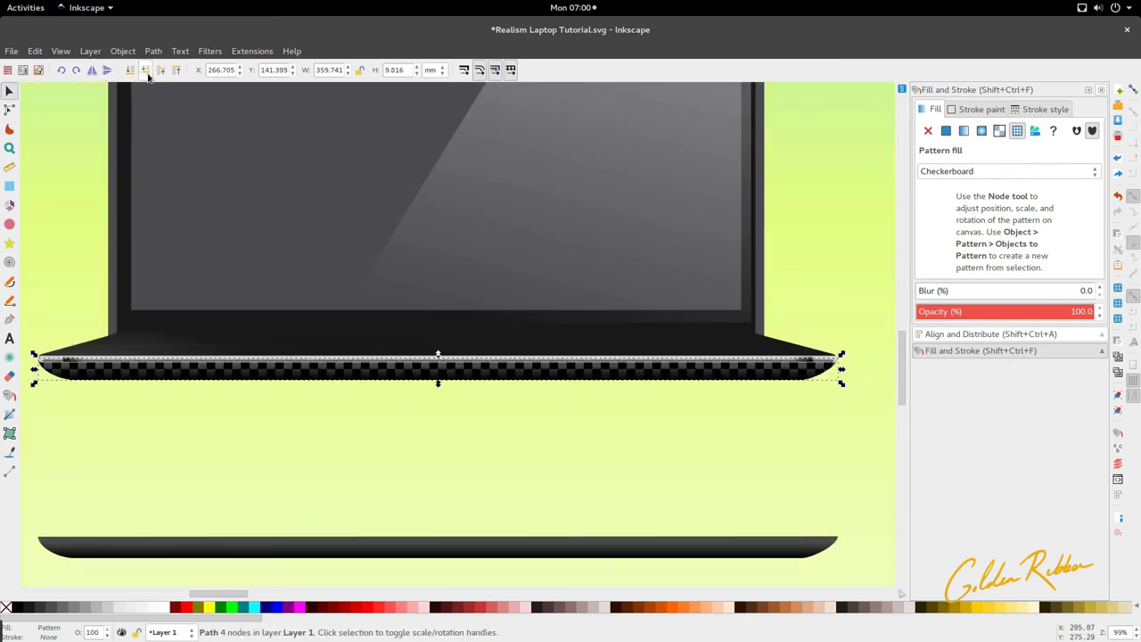
left_click(157, 73)
- Reduce the opacity of the checkered overlay on the base to 45.3%
left_click(536, 512)
left_click(769, 381)
left_click(995, 311)
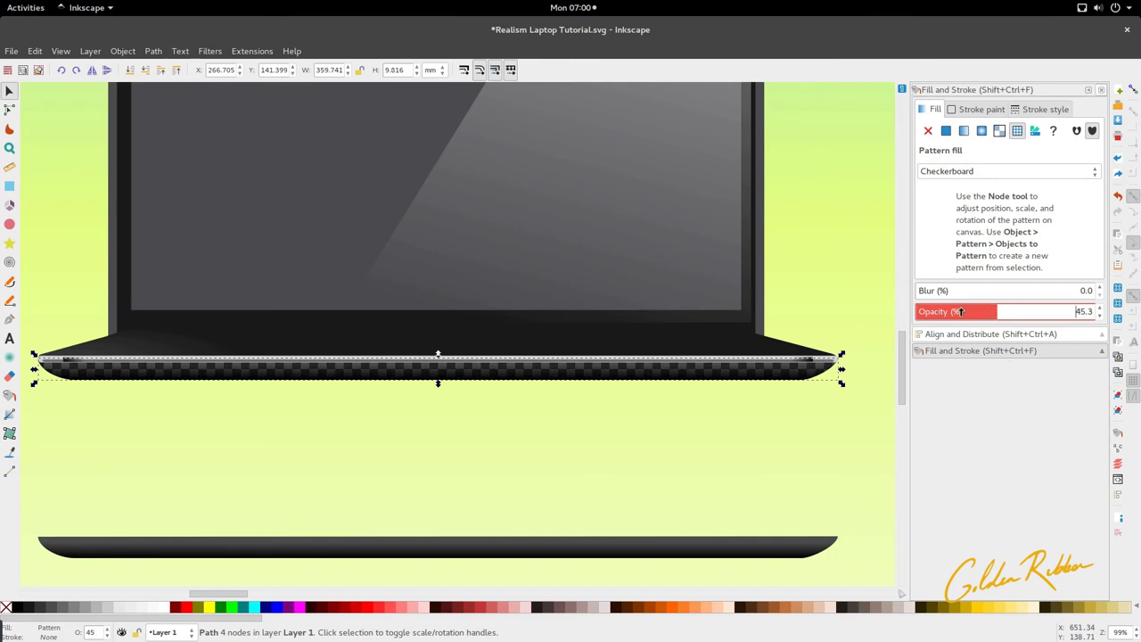
- Adjust the opacity of the checkered overlay on the base to about 21.8%
left_click(961, 311)
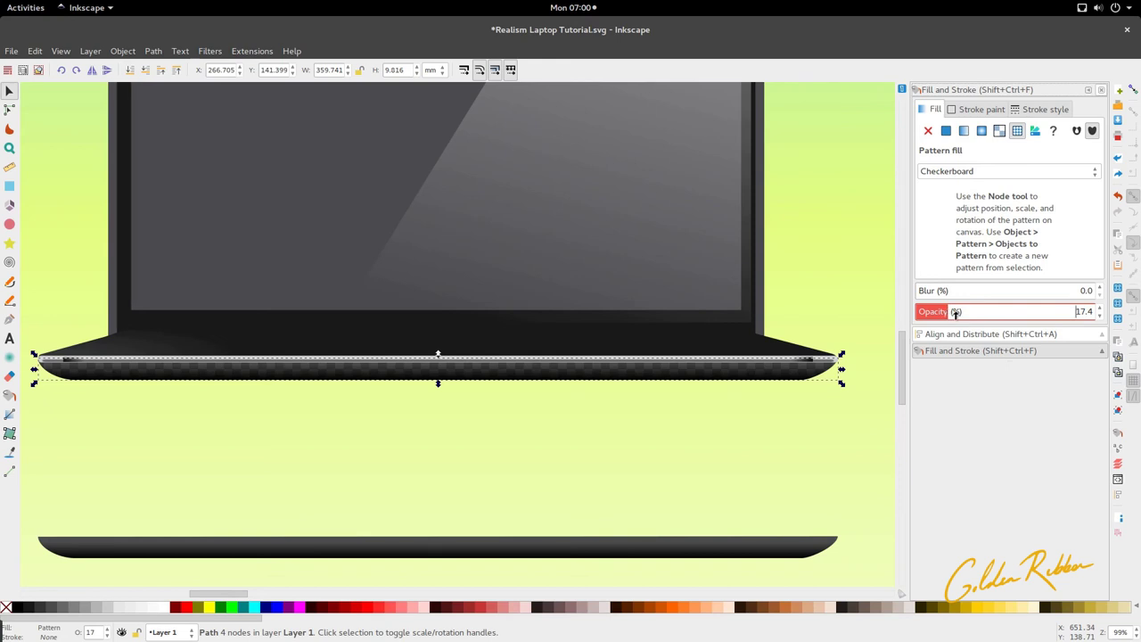
left_click(745, 407)
scroll(389, 414, "down", 3)
scroll(388, 414, "up", 3)
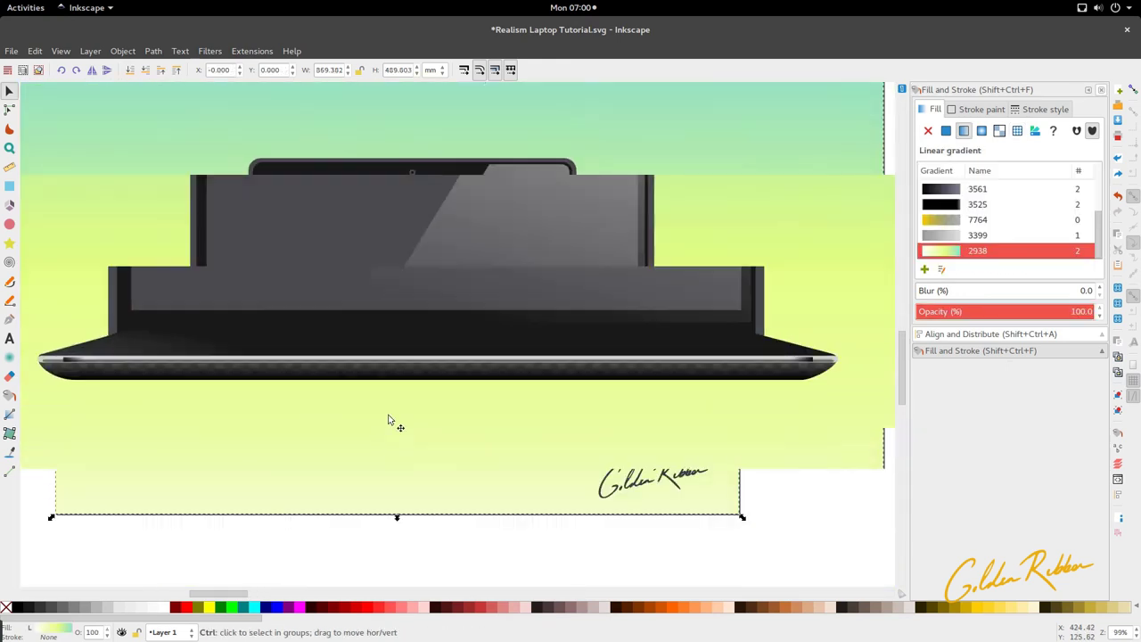
left_click(788, 373)
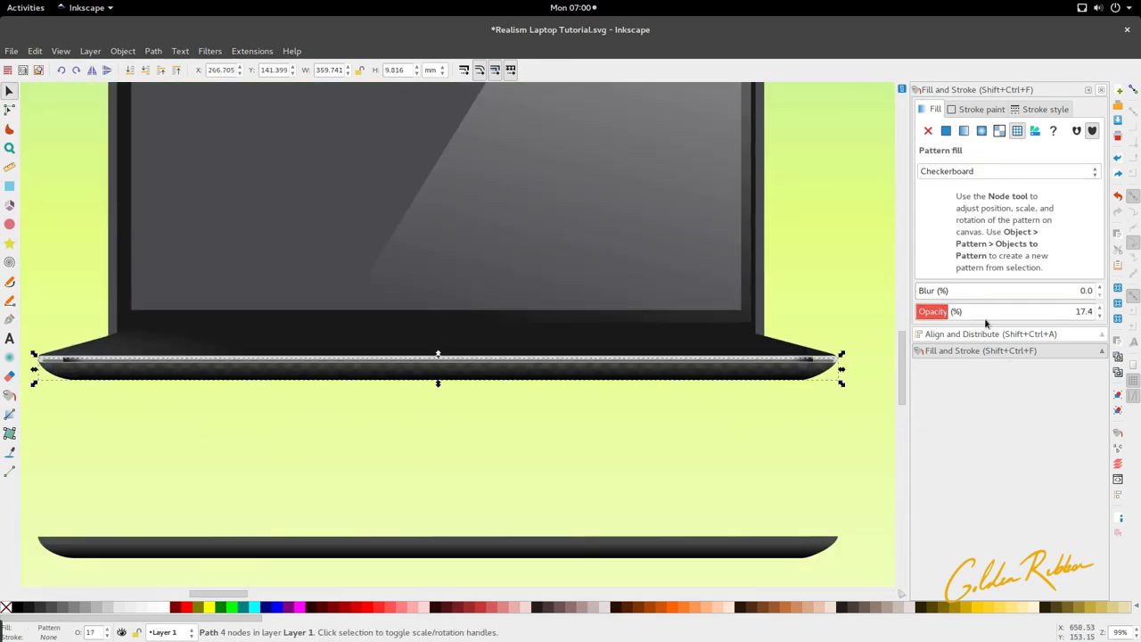
left_click(955, 312)
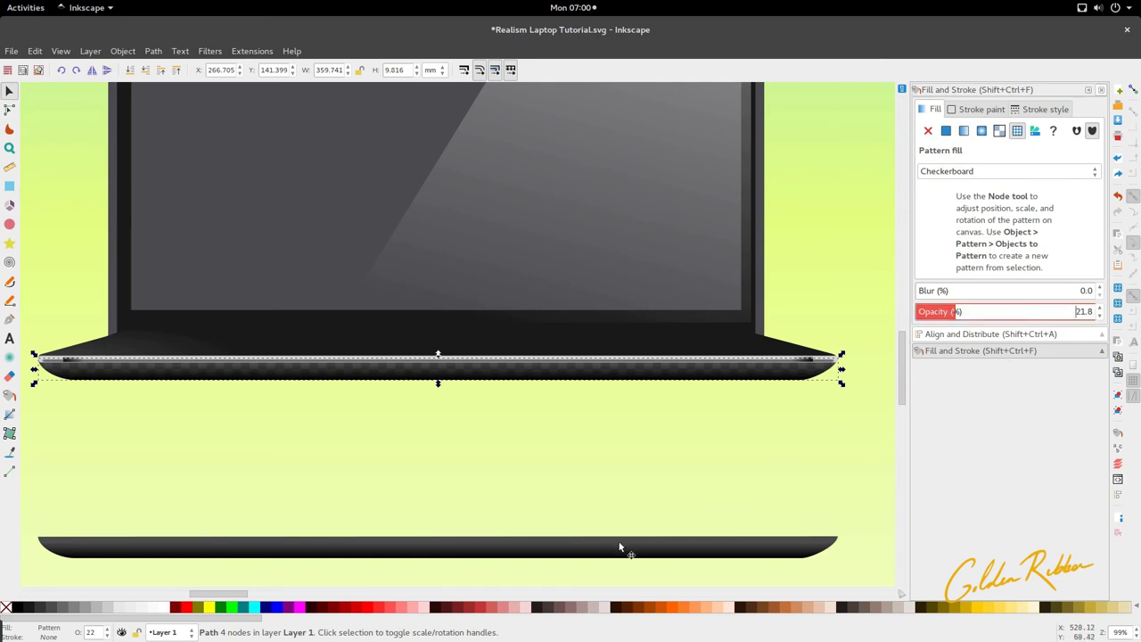
- Place the spare gradient piece over the base's checkered front at about Y 140.4 mm and set its opacity to 20%
left_click_drag(622, 545, 613, 359)
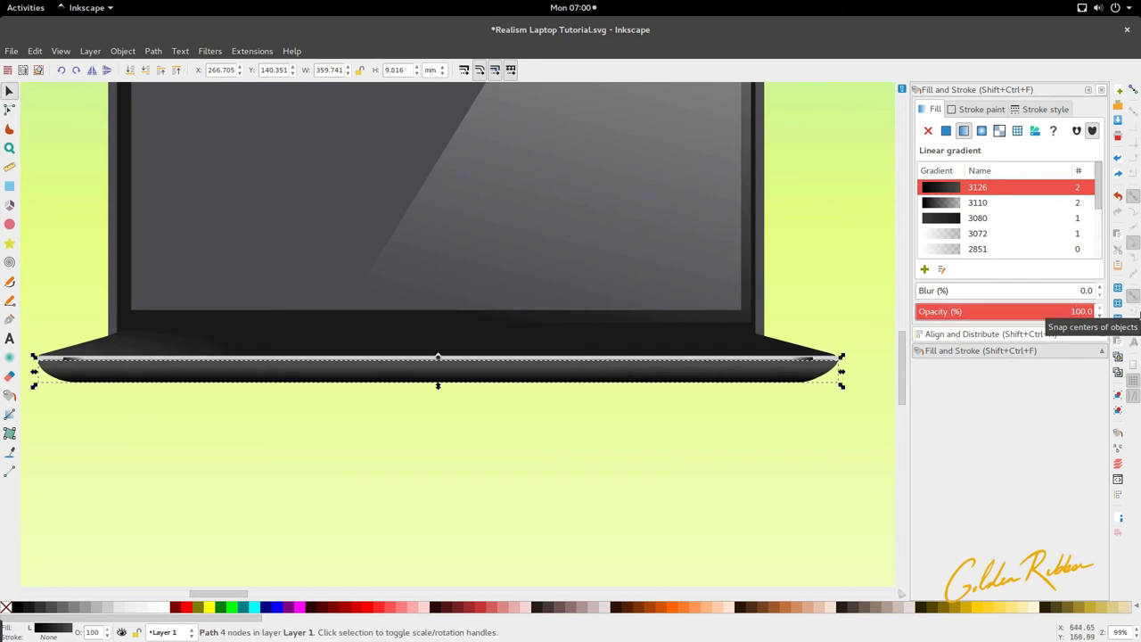
type("1")
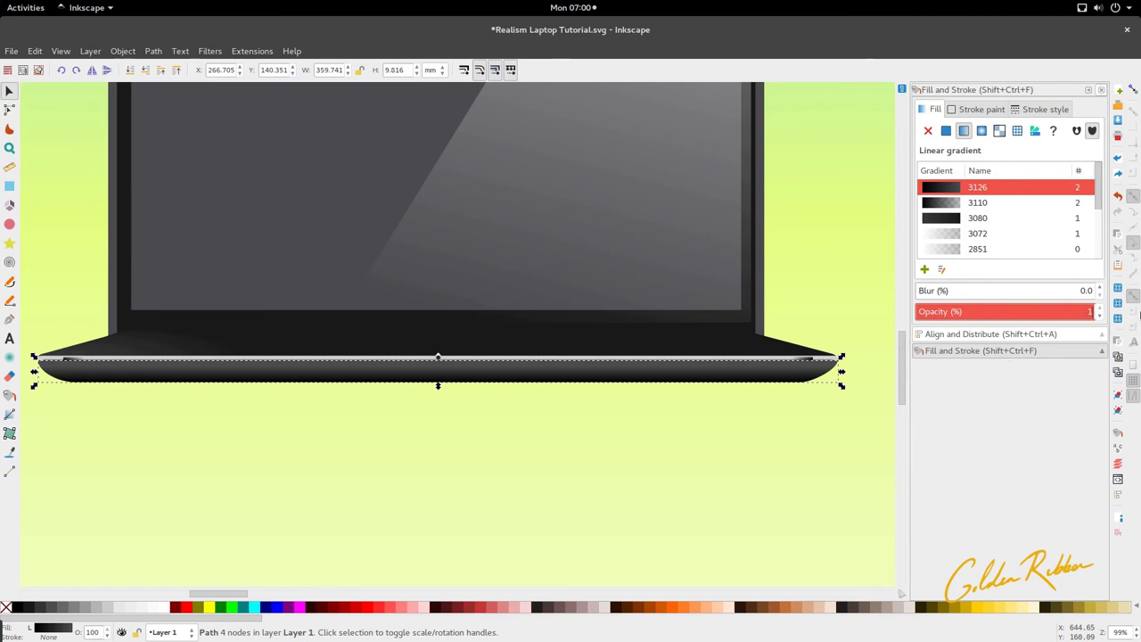
type("40")
key("Return")
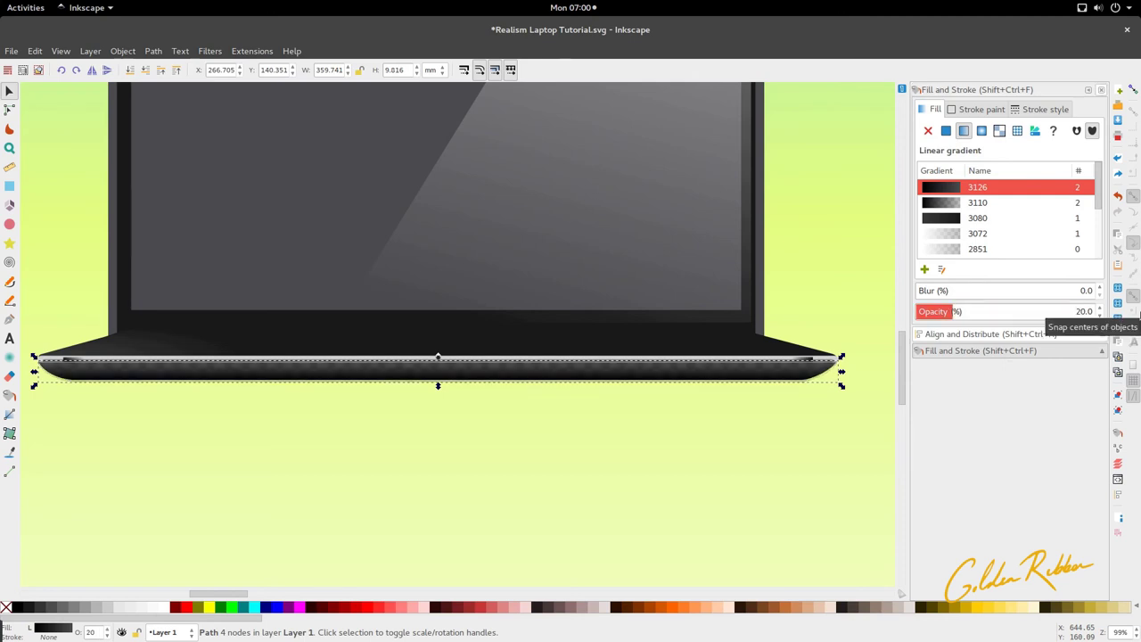
- Align the gradient overlay with the base's lower edge at about Y 141.2 mm and lower it three levels in the stacking order
scroll(842, 383, "up", 4)
scroll(656, 357, "up", 2)
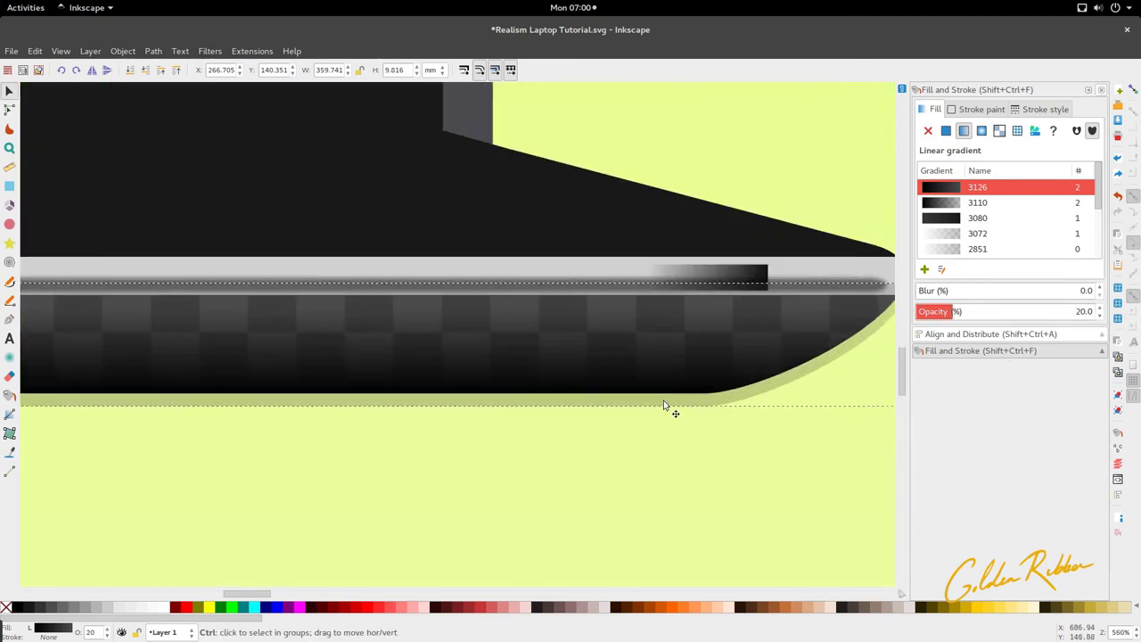
left_click_drag(663, 400, 664, 386)
scroll(671, 415, "down", 6)
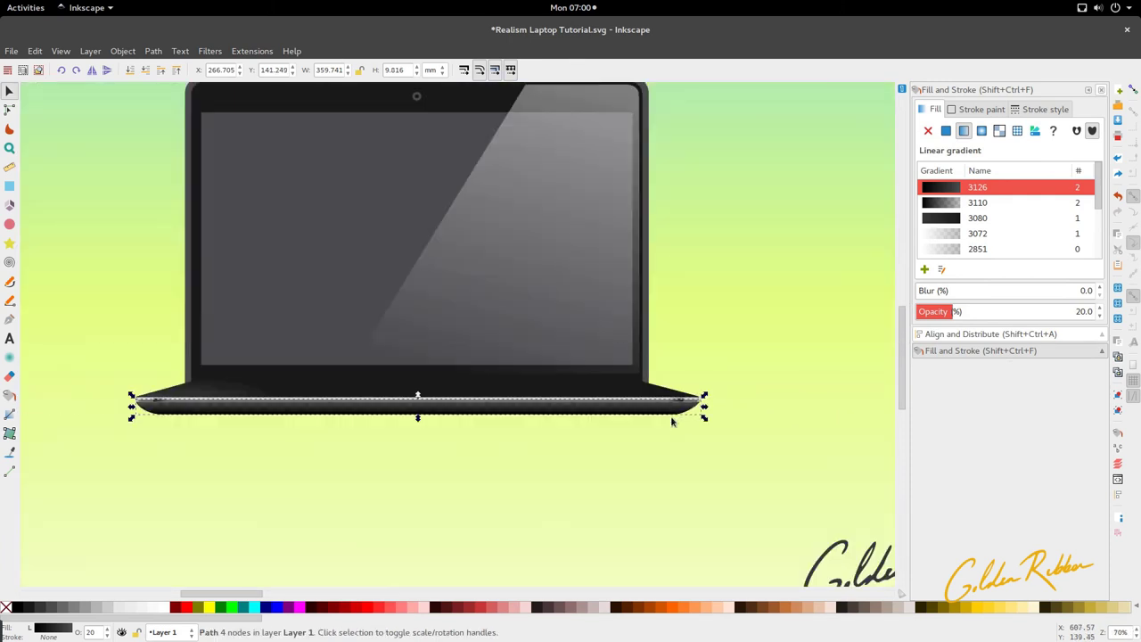
scroll(545, 417, "left", 5)
scroll(545, 416, "up", 2)
scroll(515, 417, "up", 3)
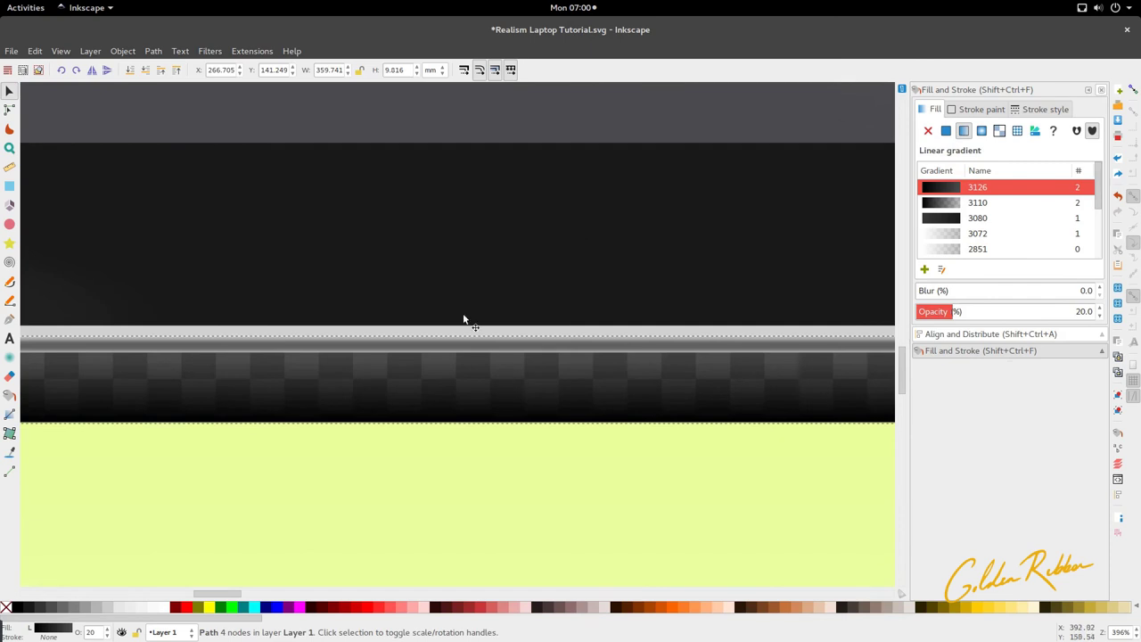
left_click(146, 73)
left_click(146, 73)
left_click(147, 73)
left_click(407, 467)
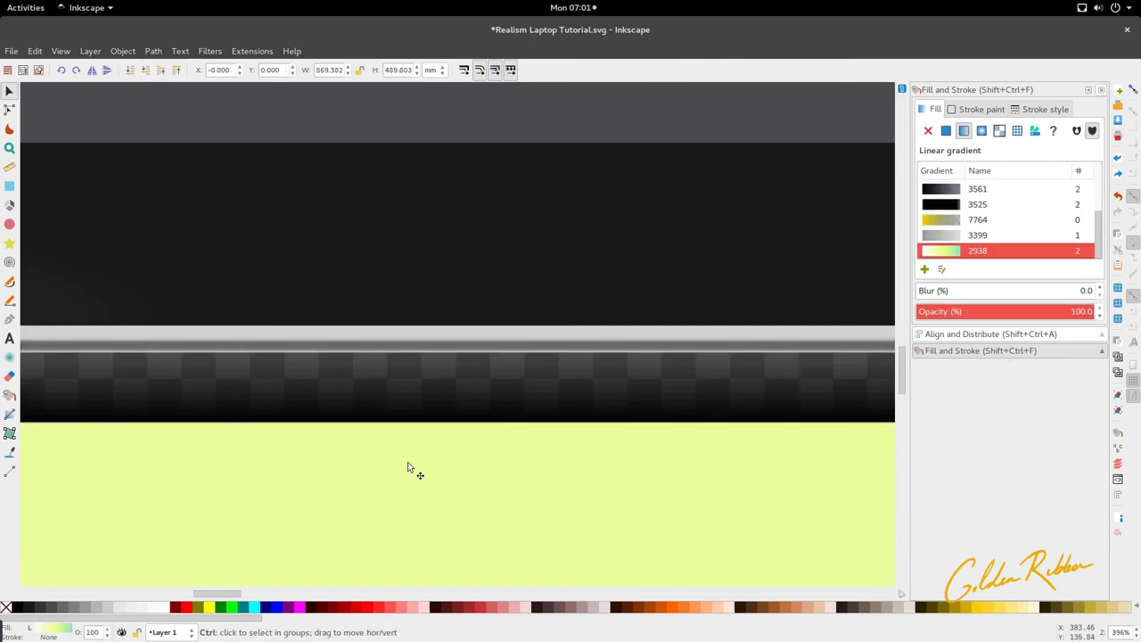
- Nudge the screen glare toward the bezel's upper-right corner, to about X 402.3 mm and Y 167.6 mm
scroll(407, 466, "down", 7)
scroll(481, 476, "up", 1)
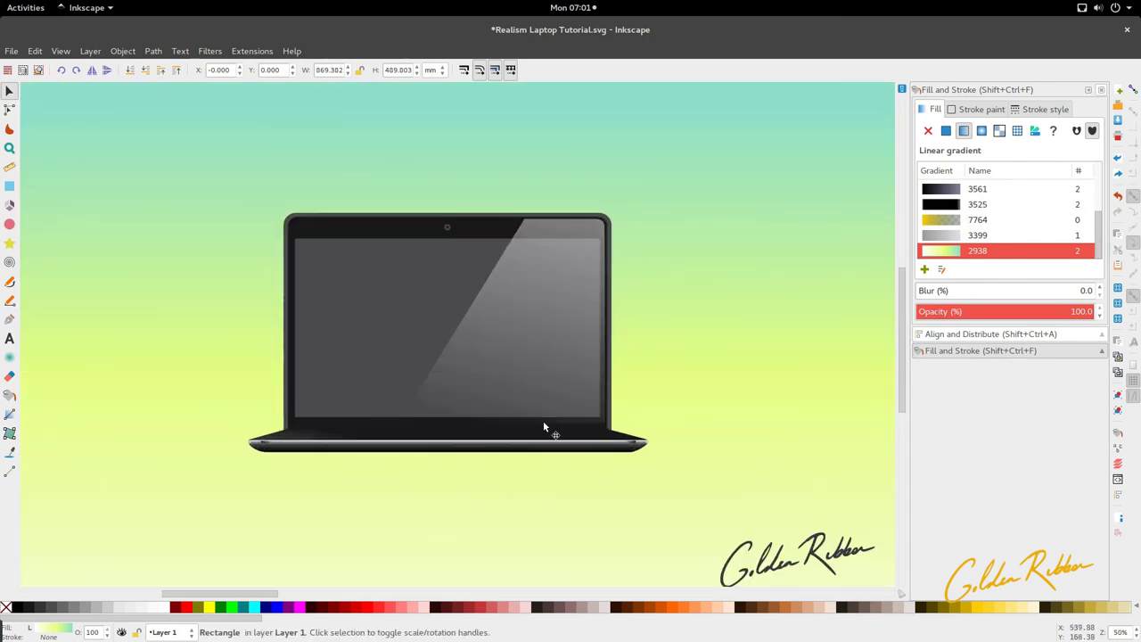
scroll(535, 443, "down", 1)
scroll(426, 405, "up", 2)
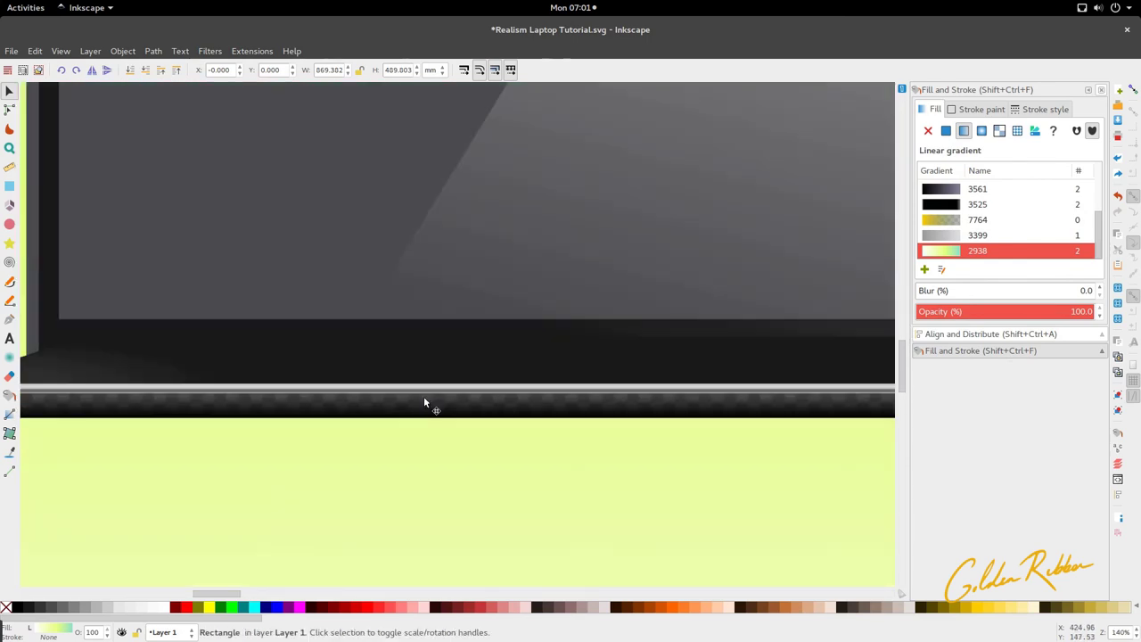
scroll(424, 401, "down", 3)
scroll(425, 402, "up", 1)
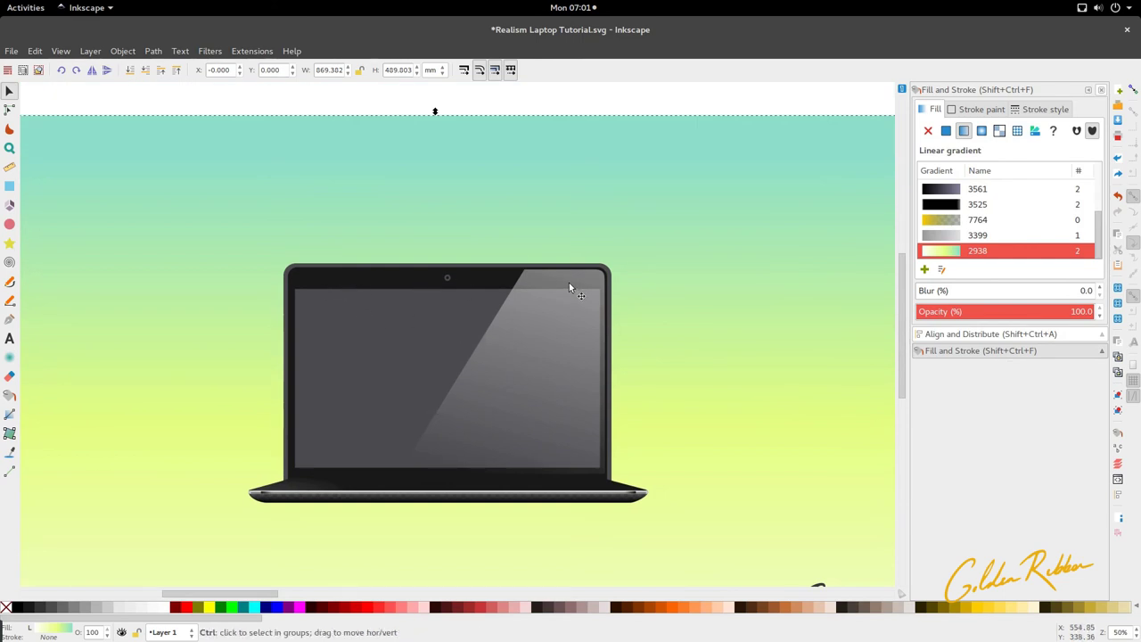
scroll(595, 281, "up", 4)
scroll(600, 277, "up", 1)
left_click(596, 292)
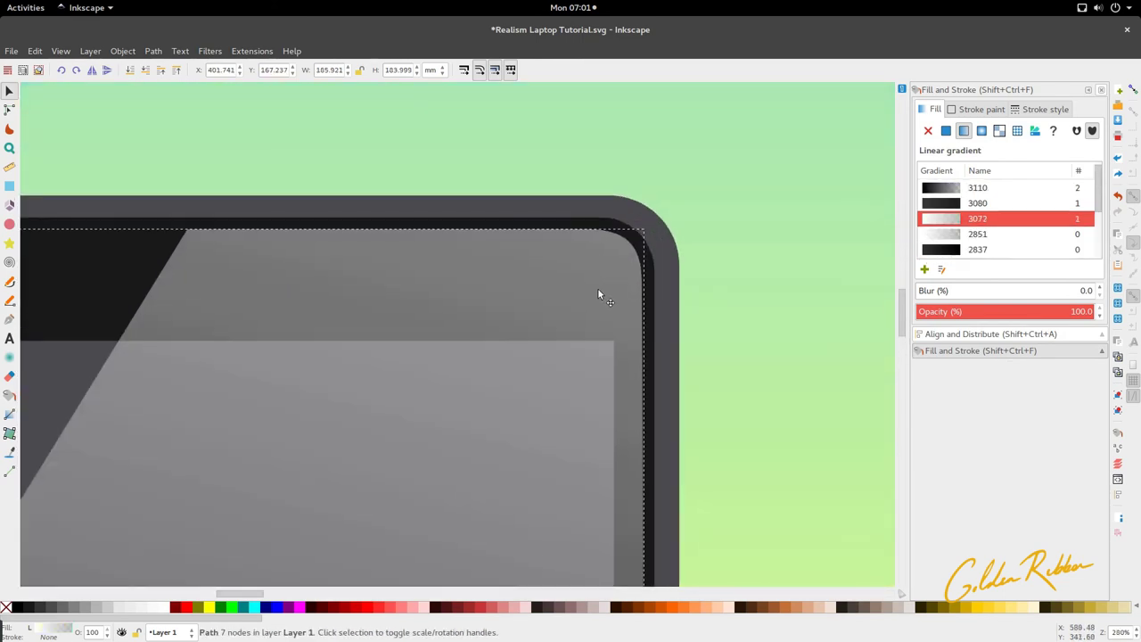
scroll(541, 368, "down", 5)
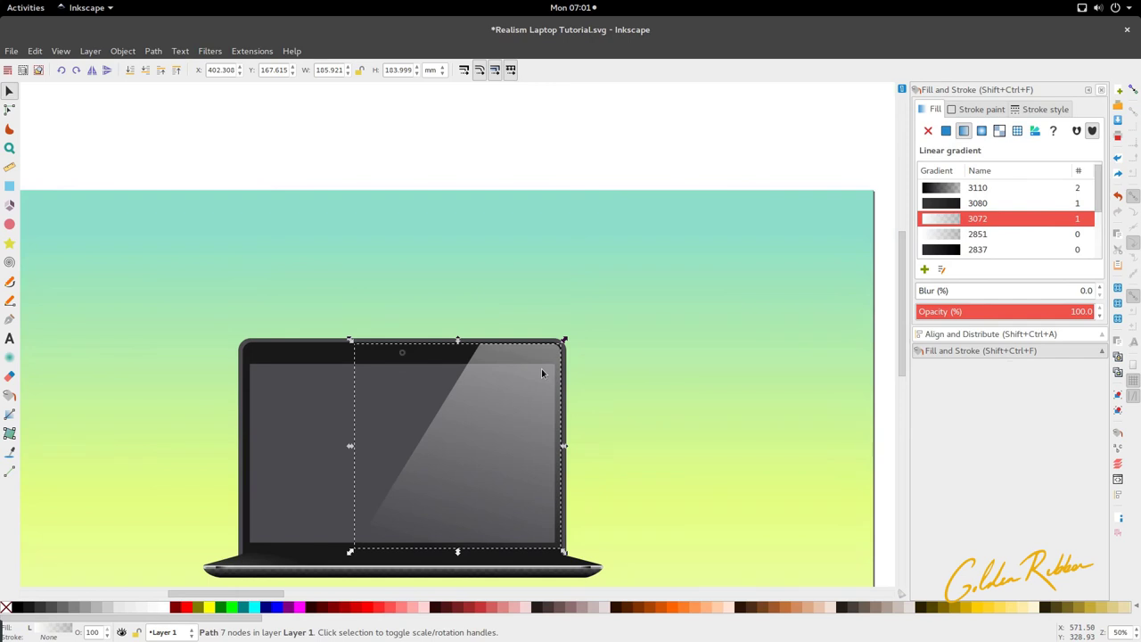
scroll(541, 368, "down", 2)
scroll(404, 372, "up", 4)
left_click(403, 350, "ctrl")
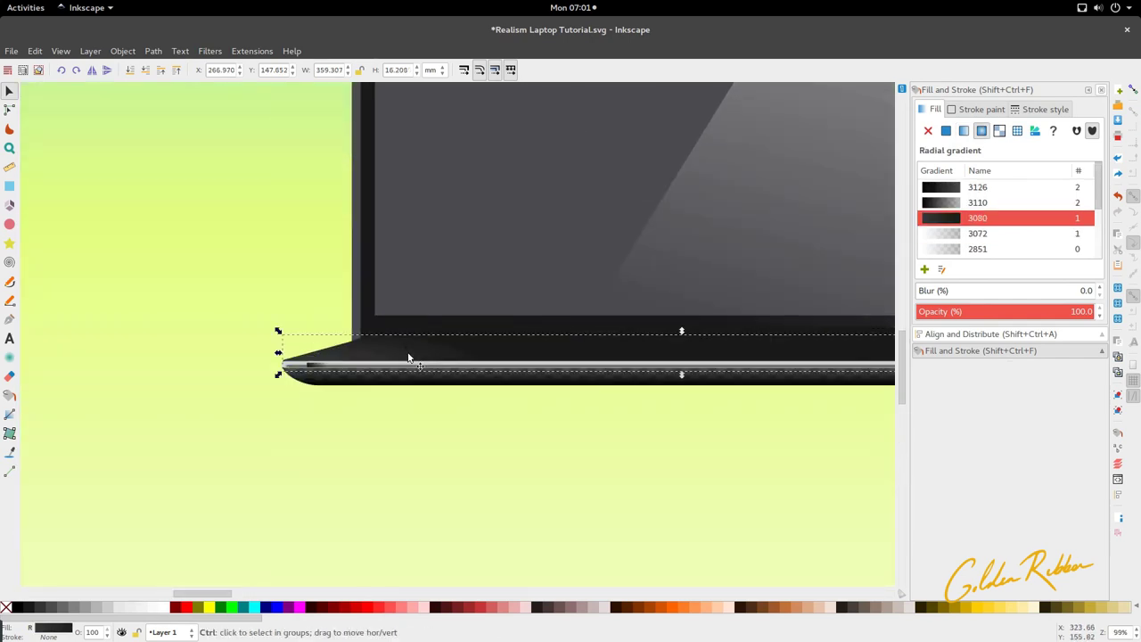
scroll(403, 351, "down", 2)
scroll(419, 343, "up", 2)
left_click(422, 335, "ctrl+shift")
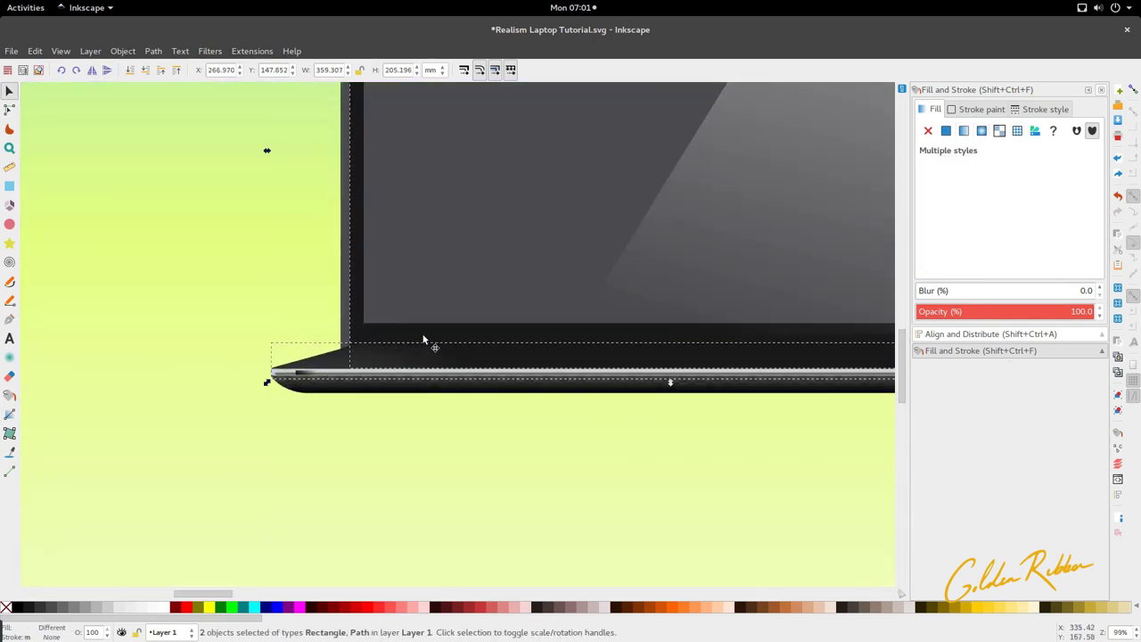
scroll(421, 338, "down", 3)
key("ctrl+d")
left_click_drag(423, 349, 423, 405)
key("ctrl+z")
key("ctrl+z")
- Duplicate all the base parts together with the dark lid panel and place the copy below the laptop at about Y -79.0 mm
scroll(412, 349, "up", 2)
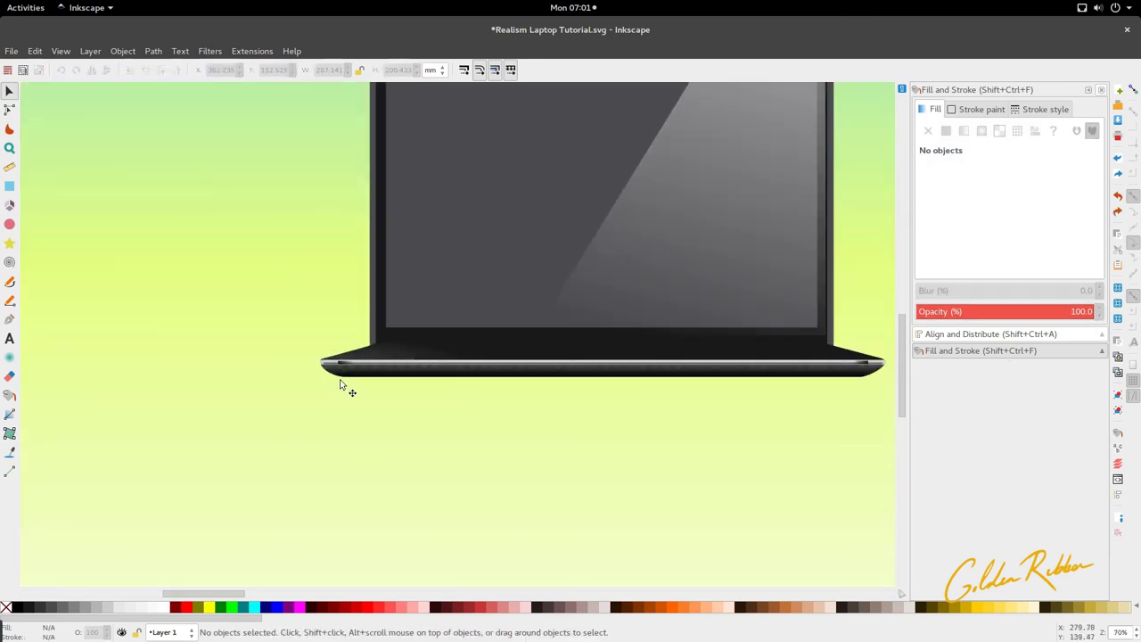
left_click_drag(284, 408, 898, 333)
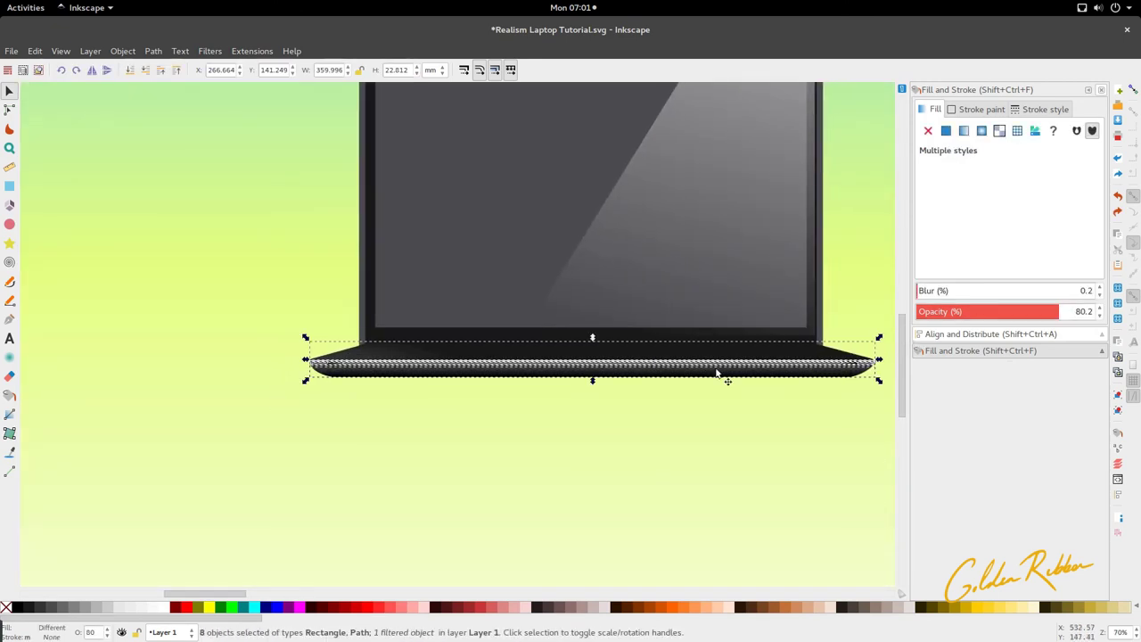
scroll(632, 416, "up", 3)
left_click(406, 481, "shift")
left_click(407, 481, "shift")
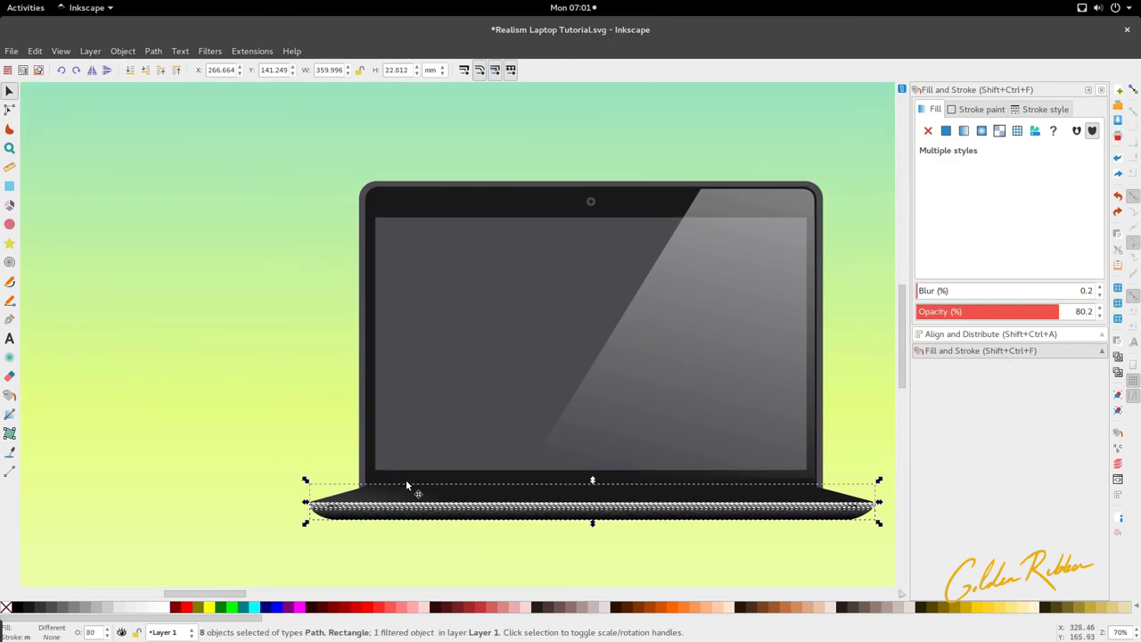
left_click(370, 476, "shift")
scroll(370, 473, "down", 3)
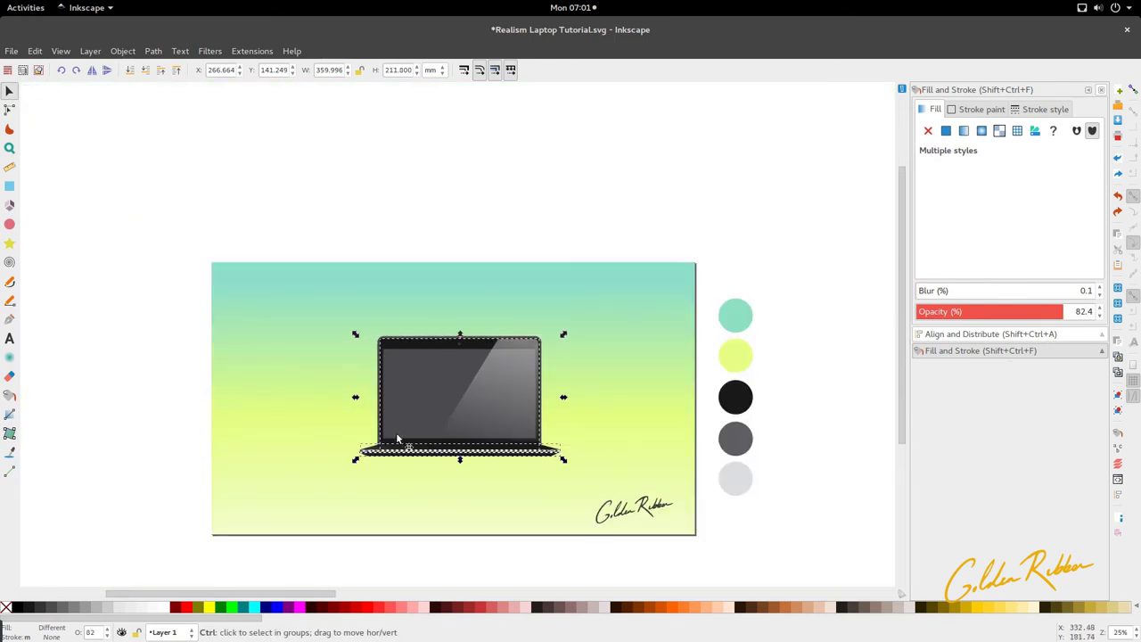
key("ctrl+d")
left_click_drag(433, 400, 431, 522)
- Flip the laptop copy horizontally and vertically and move it up to about Y -76.1 mm, just beneath the original base
left_click(92, 69)
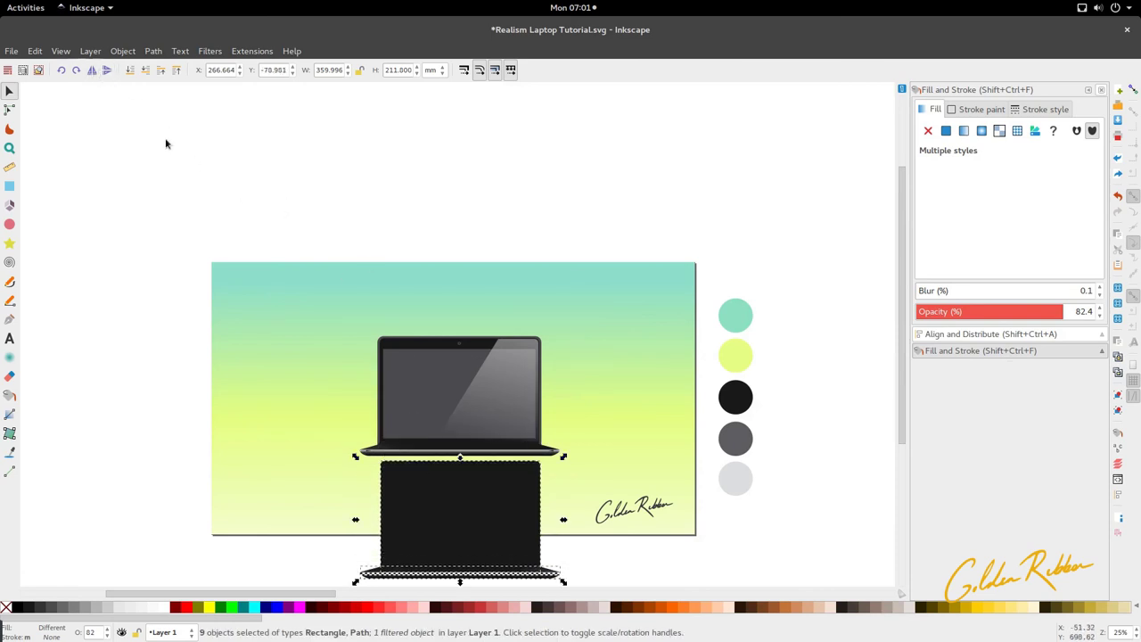
left_click(107, 70)
scroll(400, 294, "down", 3)
scroll(428, 440, "up", 3)
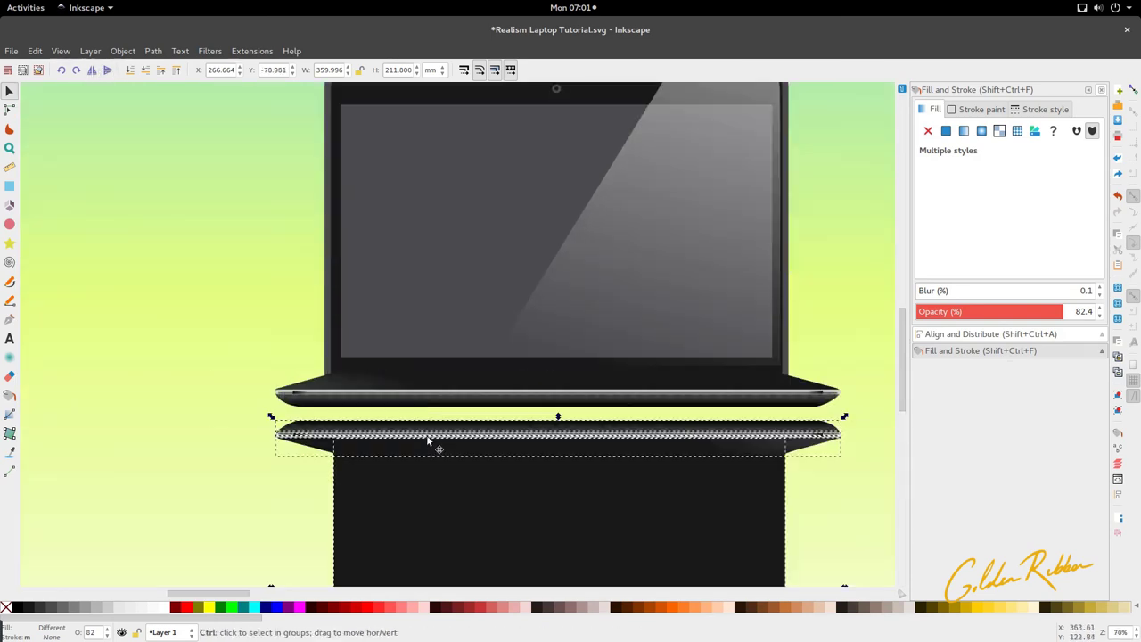
scroll(430, 458, "up", 3)
left_click_drag(431, 444, 425, 436)
scroll(425, 434, "down", 5)
scroll(426, 431, "down", 3)
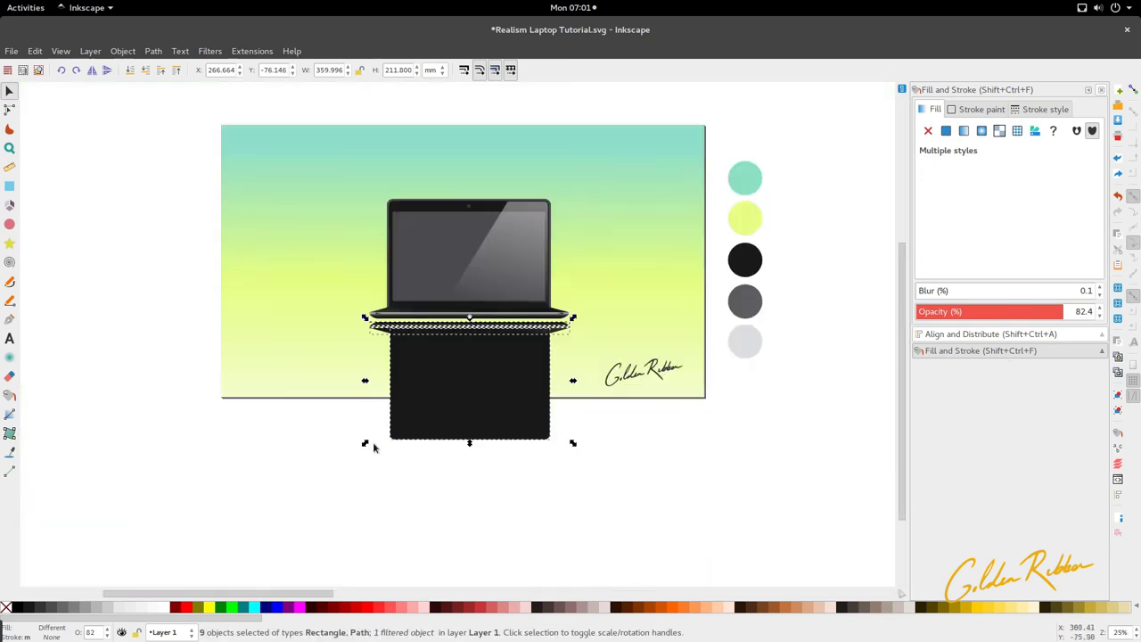
- Draw a thin rectangle about 336.4 by 1.5 mm between the base and its flipped copy, with corners rounded to about 0.76 mm
left_click(52, 344)
left_click(9, 186)
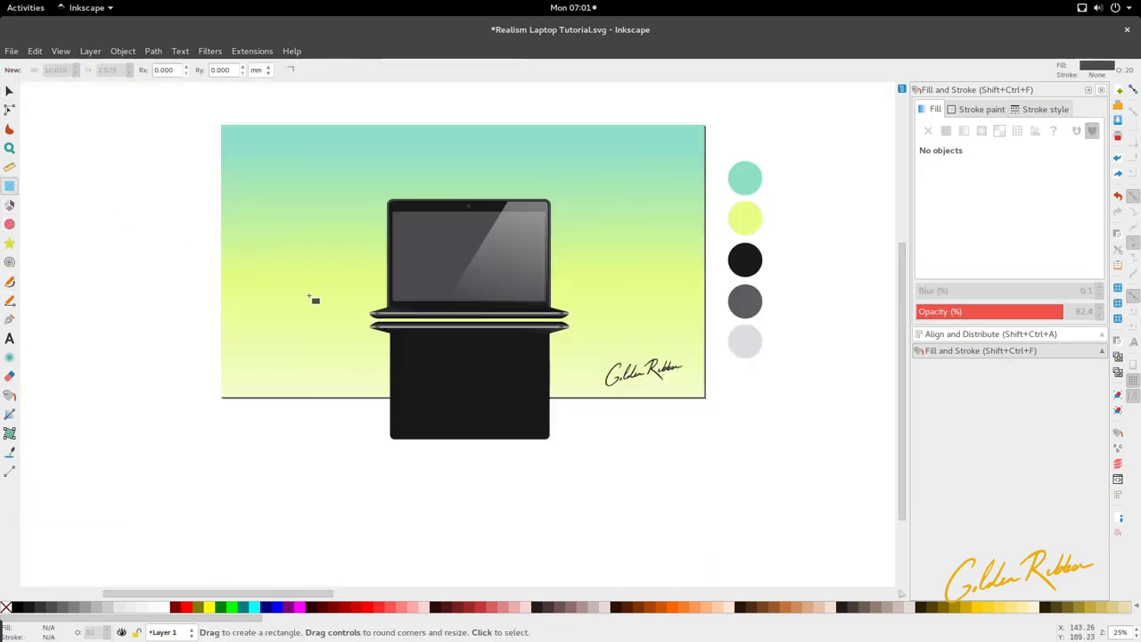
scroll(371, 328, "up", 4)
scroll(403, 306, "down", 3)
left_click_drag(399, 302, 679, 304)
scroll(676, 301, "up", 4)
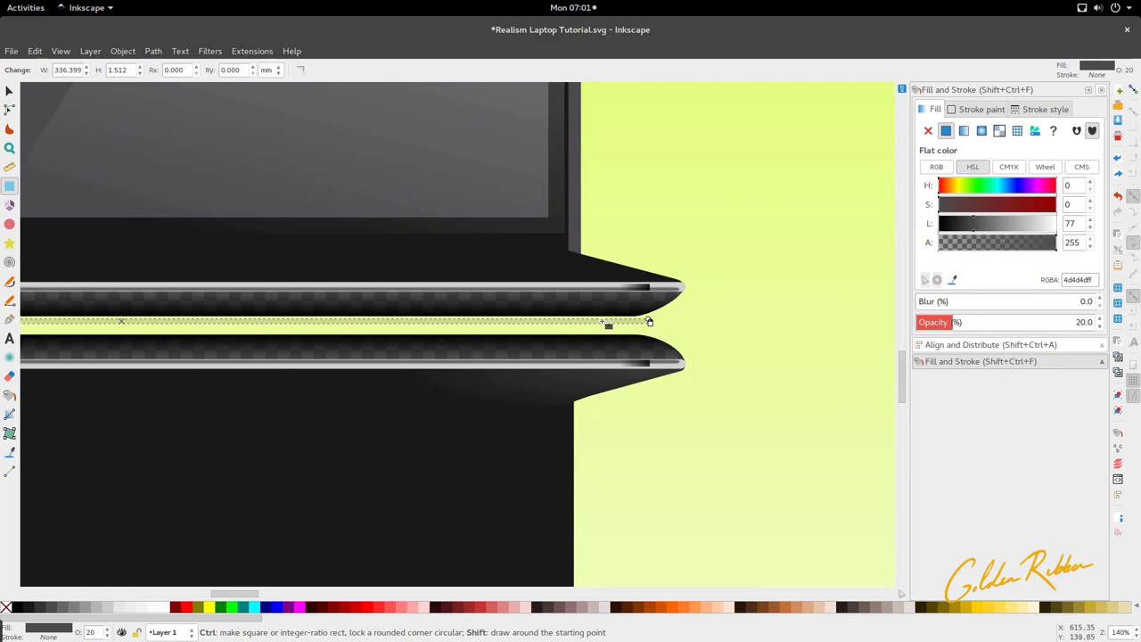
key("ctrl+z")
scroll(656, 324, "up", 4)
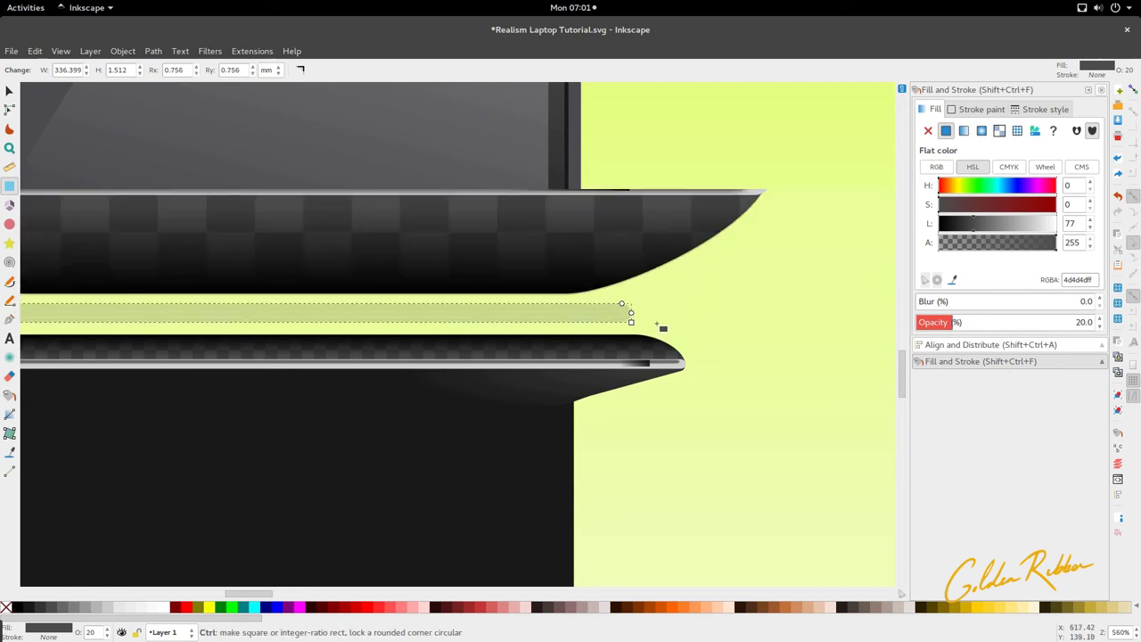
scroll(588, 374, "down", 5)
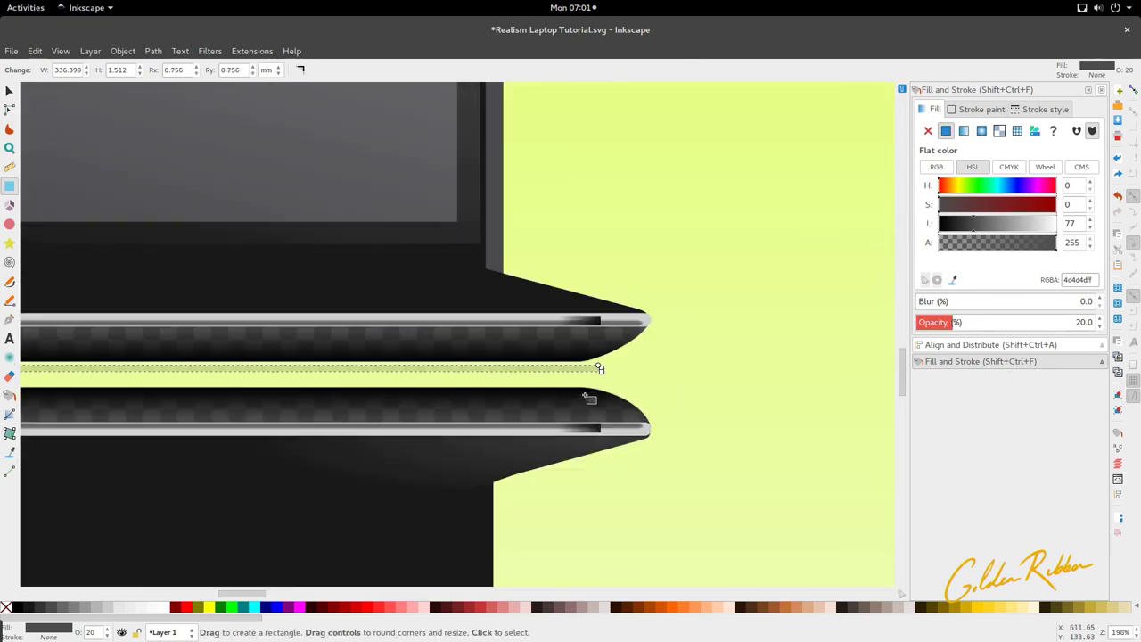
- Make the thin rectangle a soft black shadow with 100% opacity and 5.4% blur
left_click_drag(957, 323, 1100, 322)
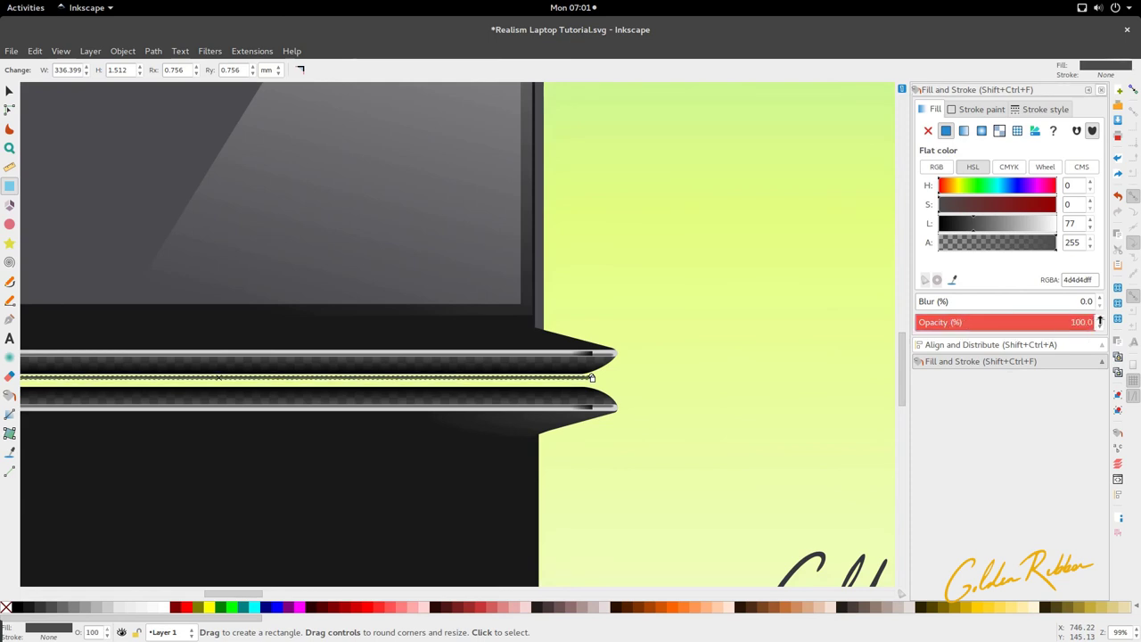
left_click(925, 301)
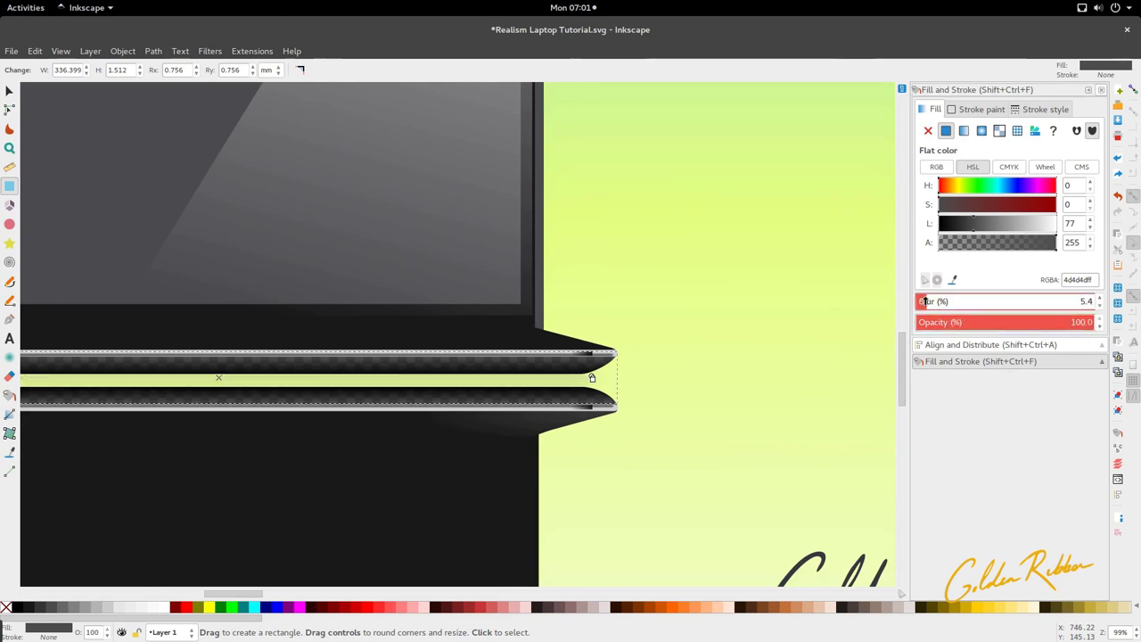
left_click(16, 607)
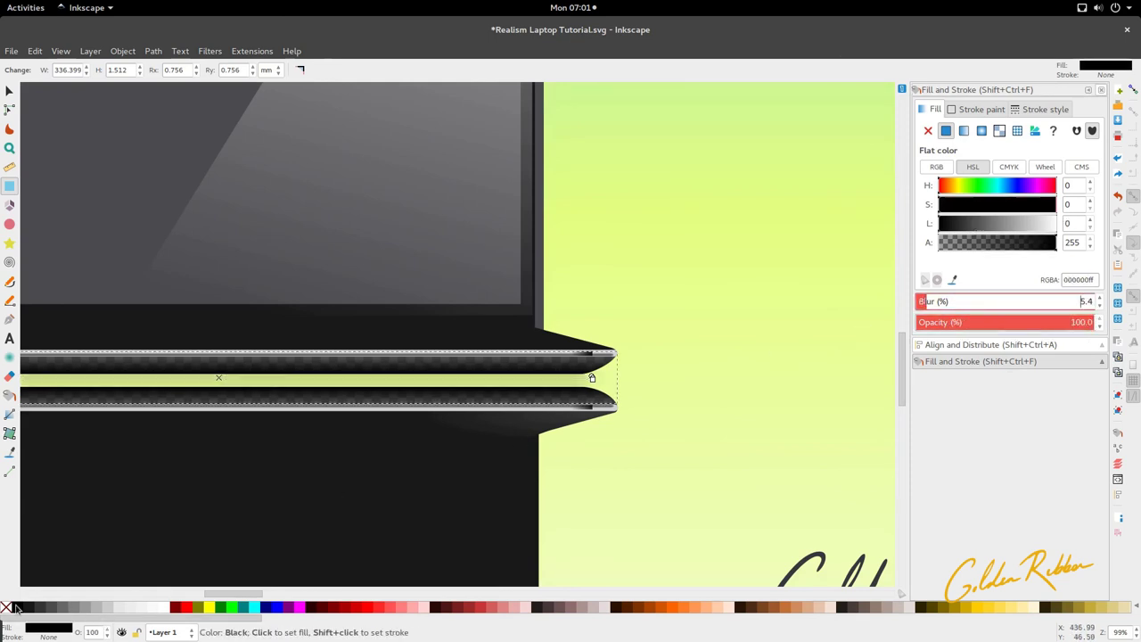
left_click(29, 607)
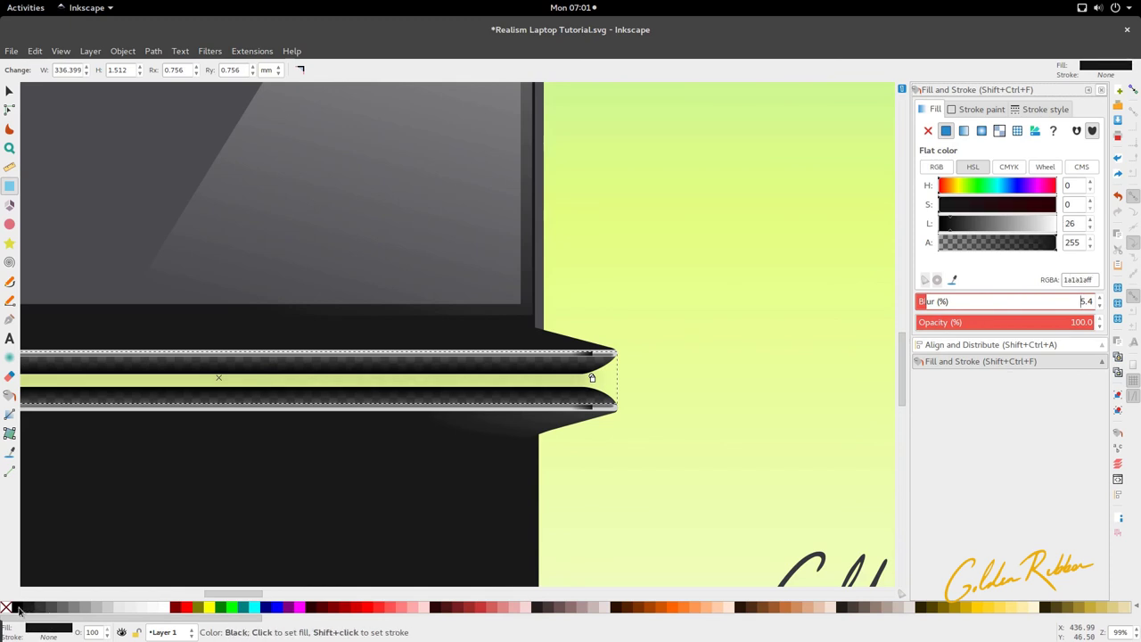
left_click(18, 606)
scroll(562, 463, "left", 8)
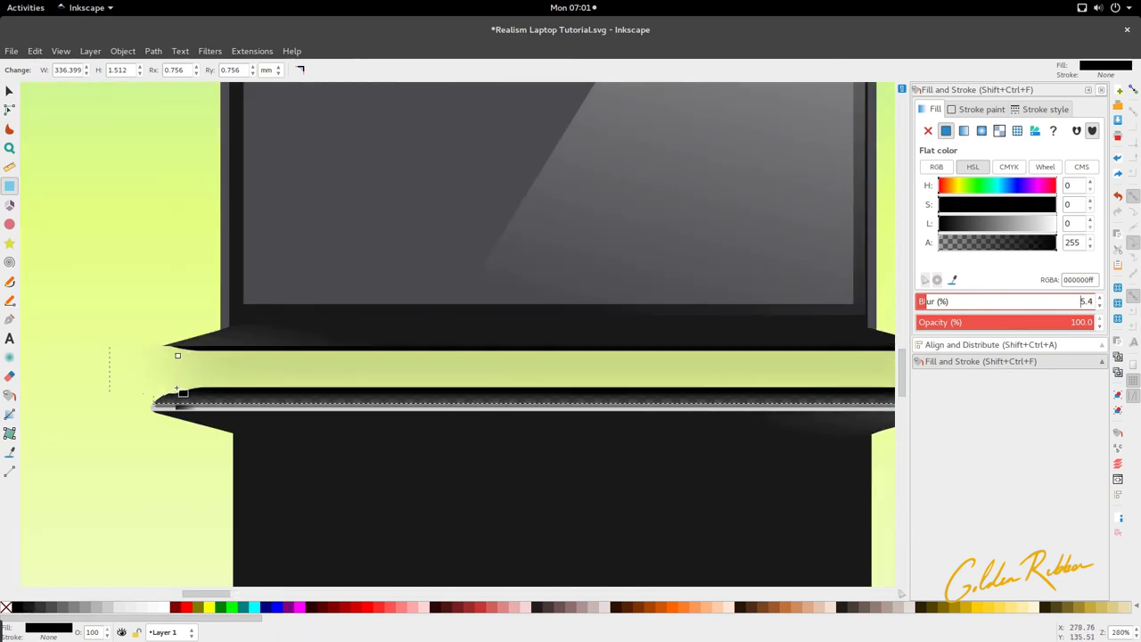
scroll(189, 357, "up", 4, "ctrl")
scroll(222, 425, "down", 4, "ctrl")
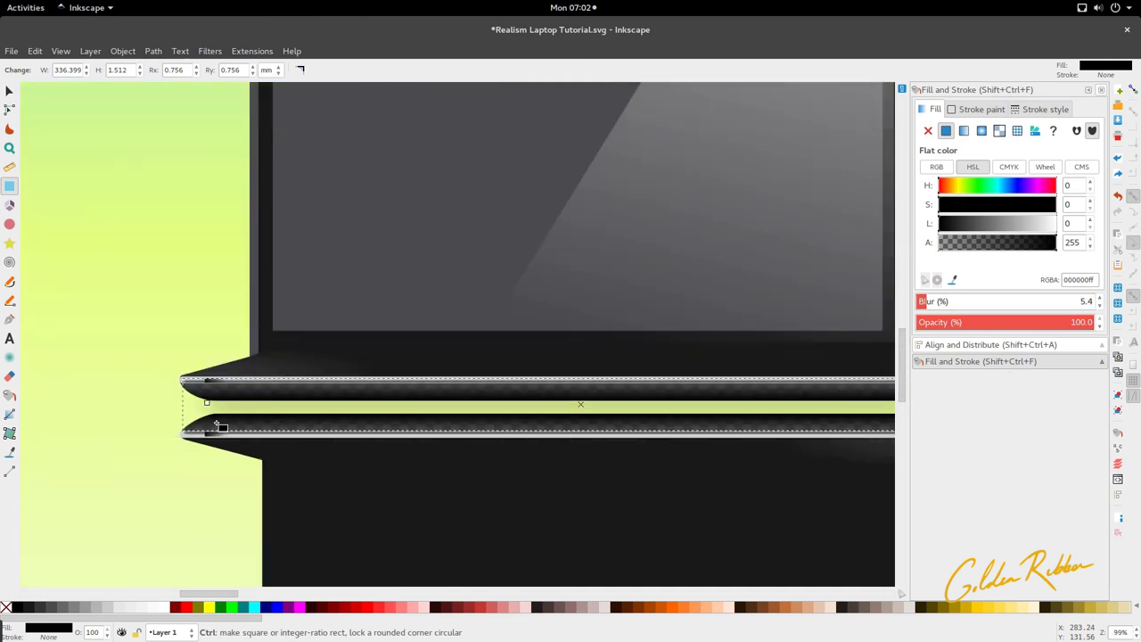
- Reduce the blur of the thin black shadow rectangle beneath the laptop base to 1.0%
key("s")
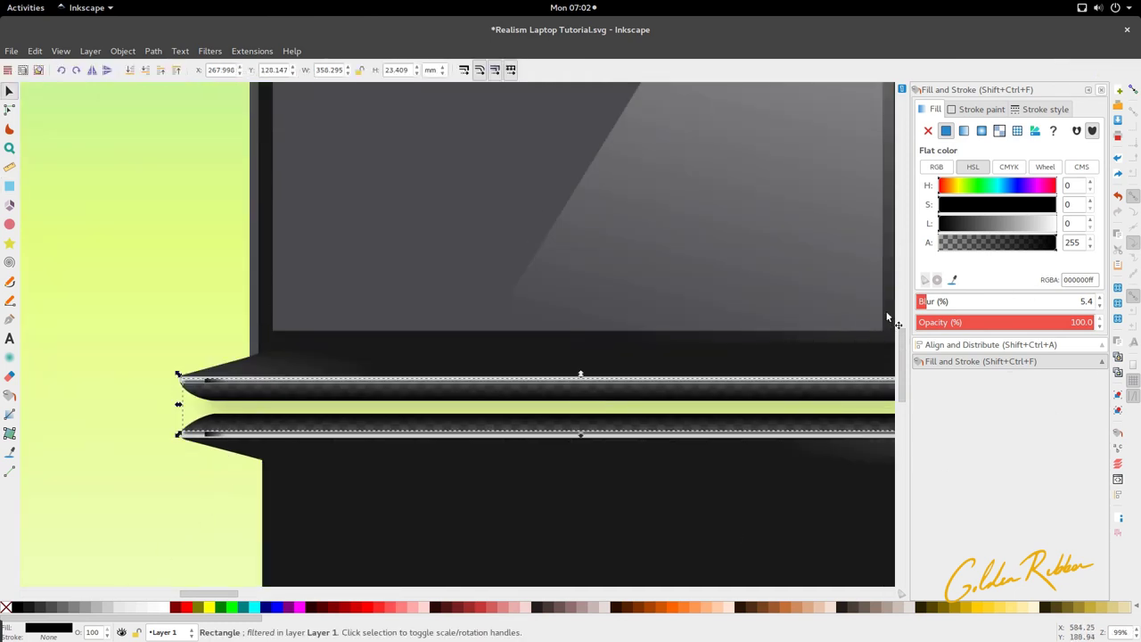
left_click(919, 302)
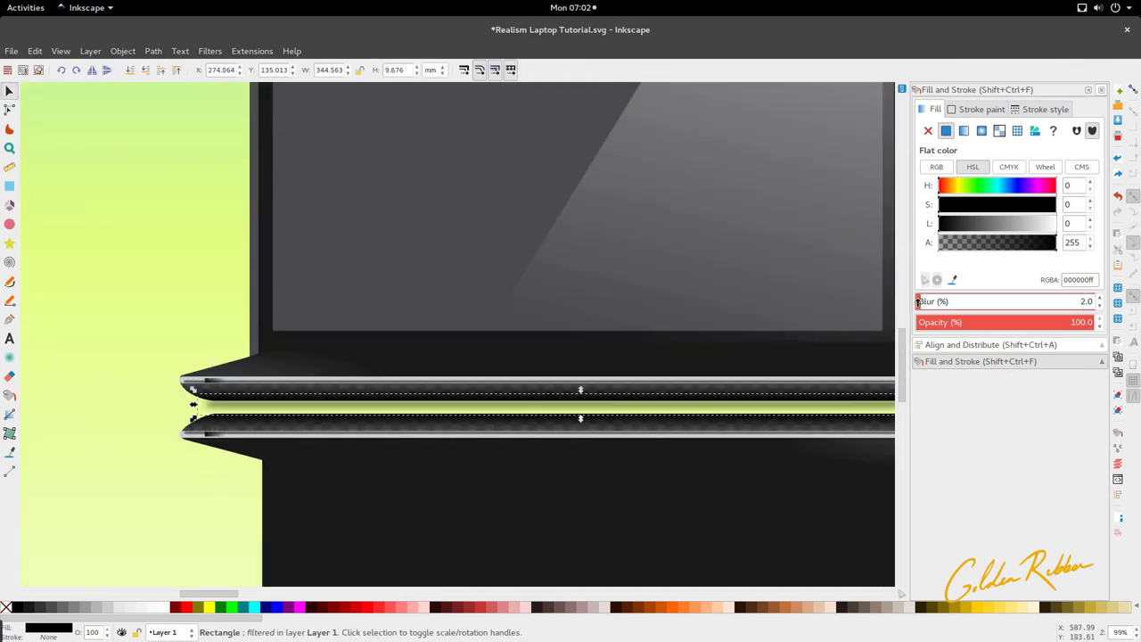
left_click(918, 303)
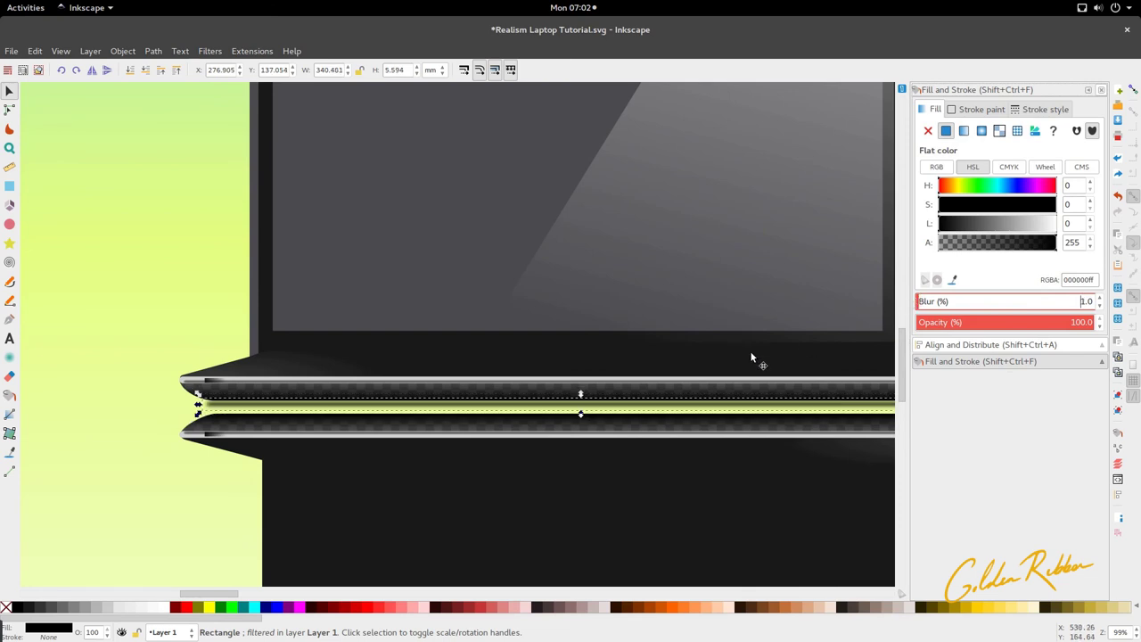
- Narrow the blurred shadow rectangle to about 328 mm wide and raise it slightly against the underside of the base
scroll(535, 418, "down", 2, "ctrl")
scroll(455, 415, "up", 4, "ctrl")
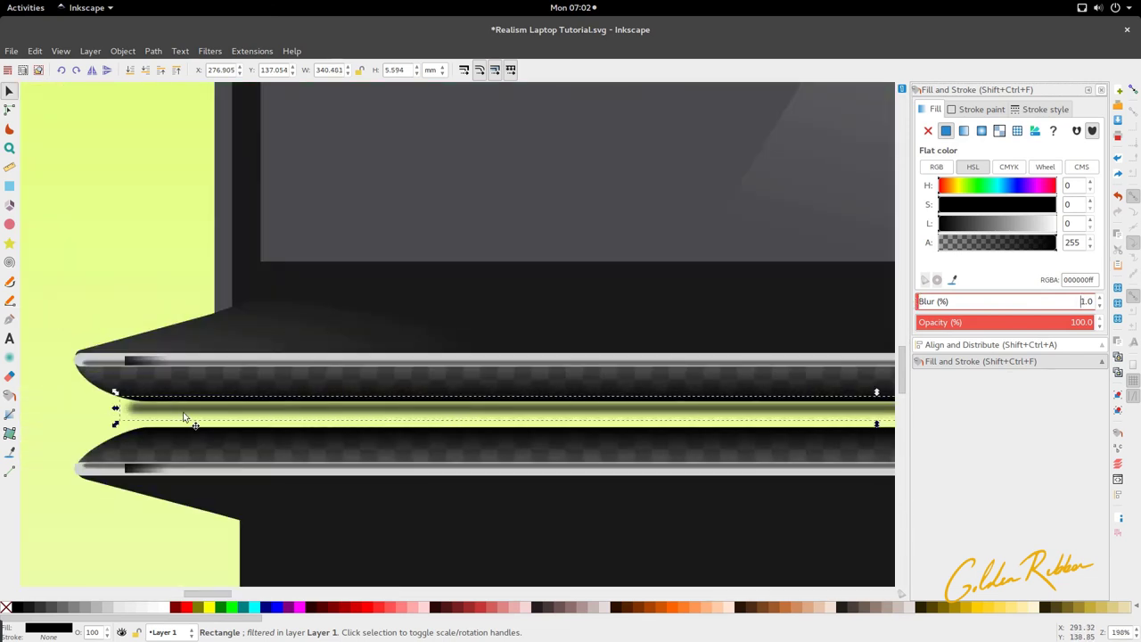
left_click_drag(183, 417, 141, 406)
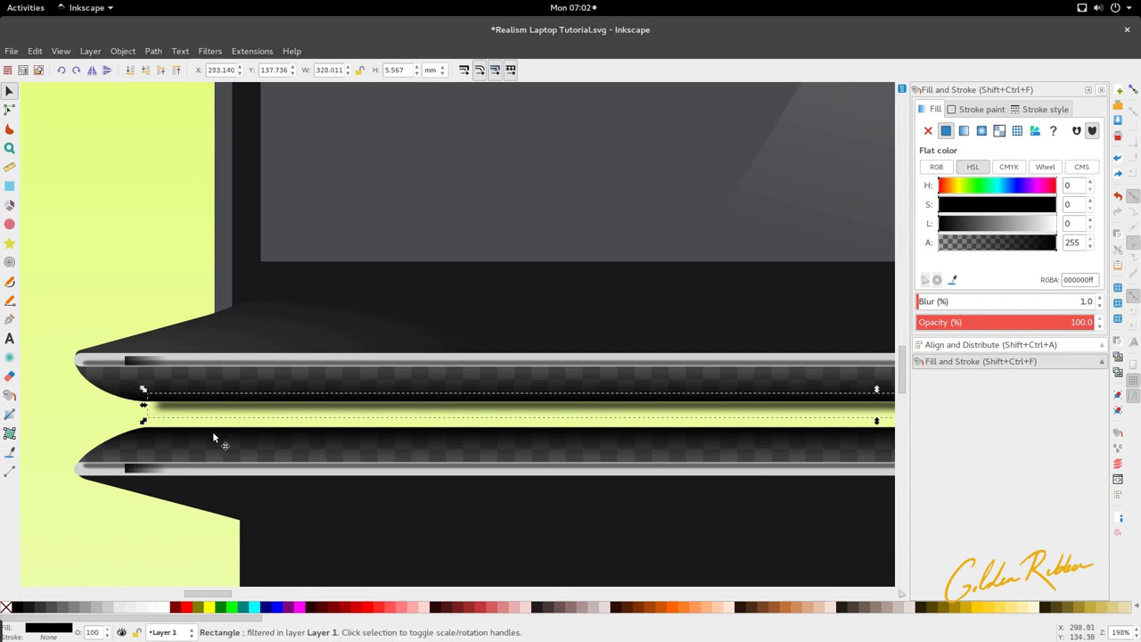
scroll(212, 431, "down", 4, "ctrl")
scroll(473, 446, "up", 2, "ctrl")
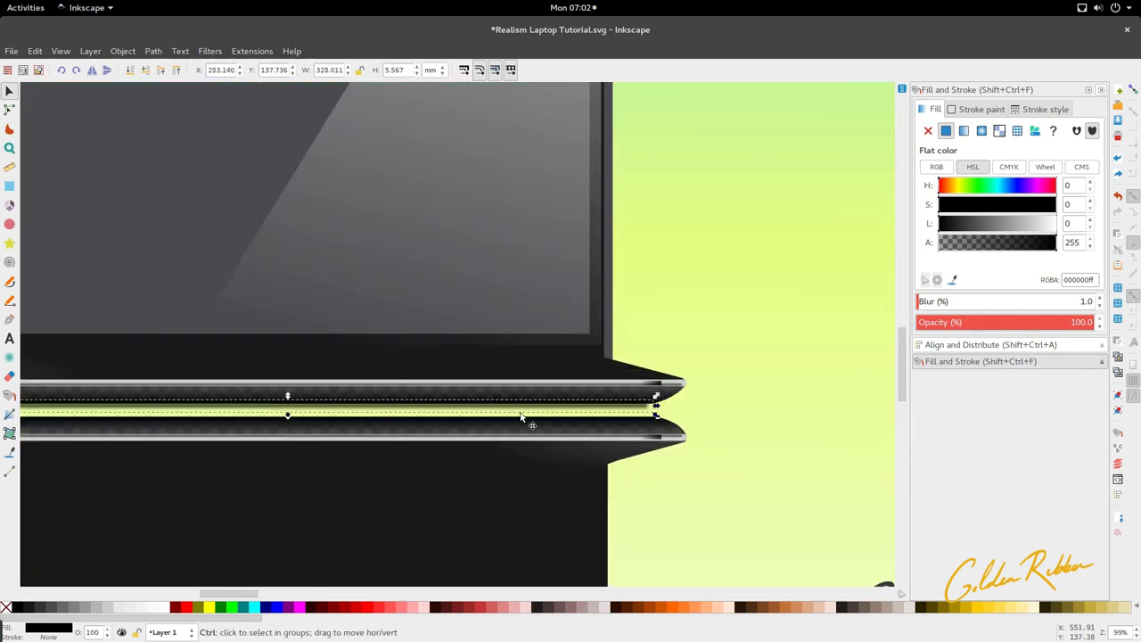
scroll(521, 416, "down", 2, "ctrl")
key("Escape")
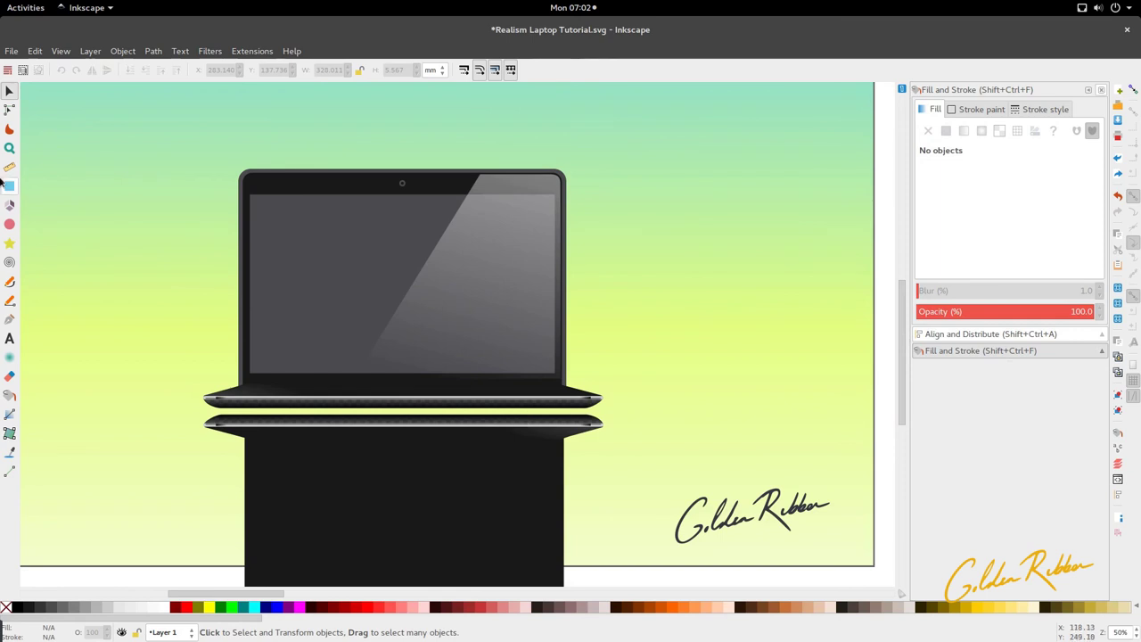
- Draw a thin black ellipse with radii about 168.4 by 1.9 mm under the base and set its blur to 1.6%
left_click(10, 226)
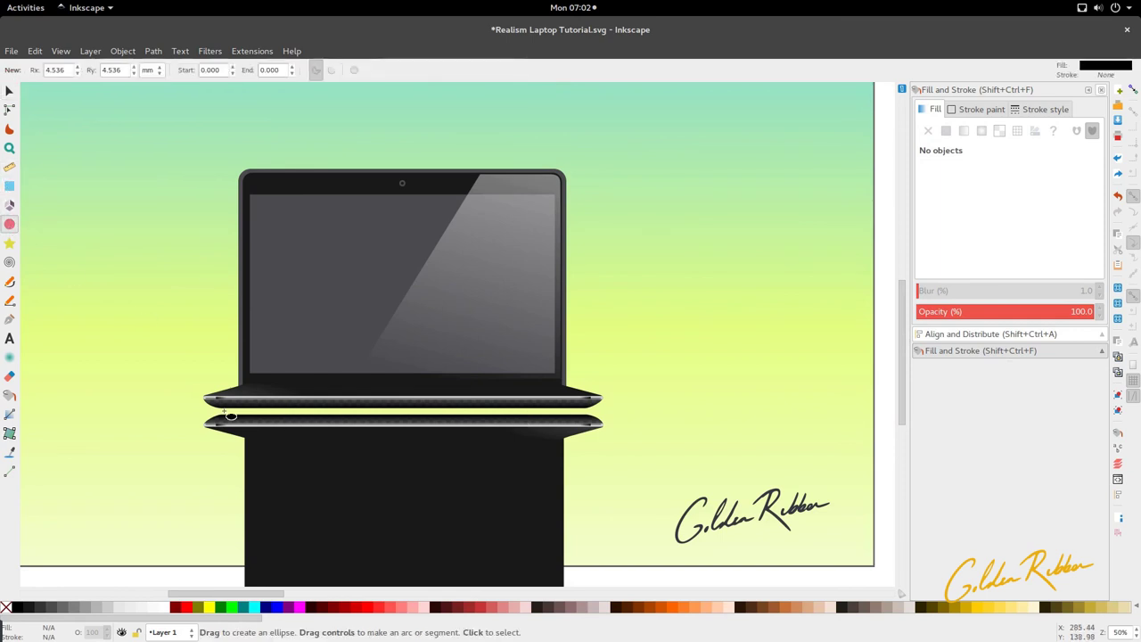
left_click_drag(216, 409, 597, 417)
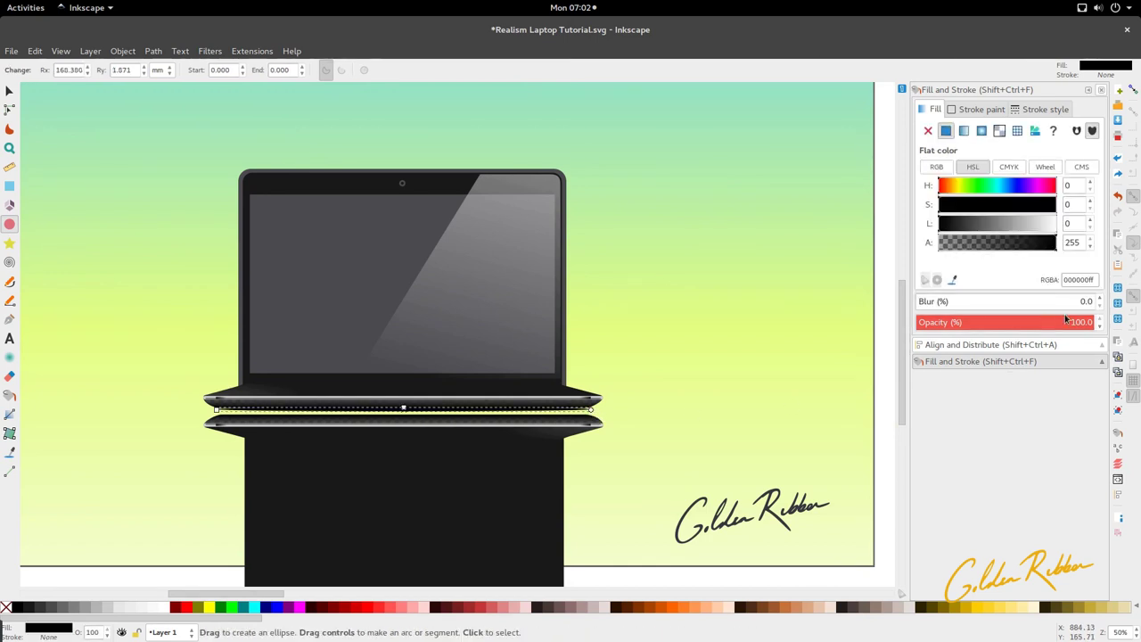
double_click(1088, 301)
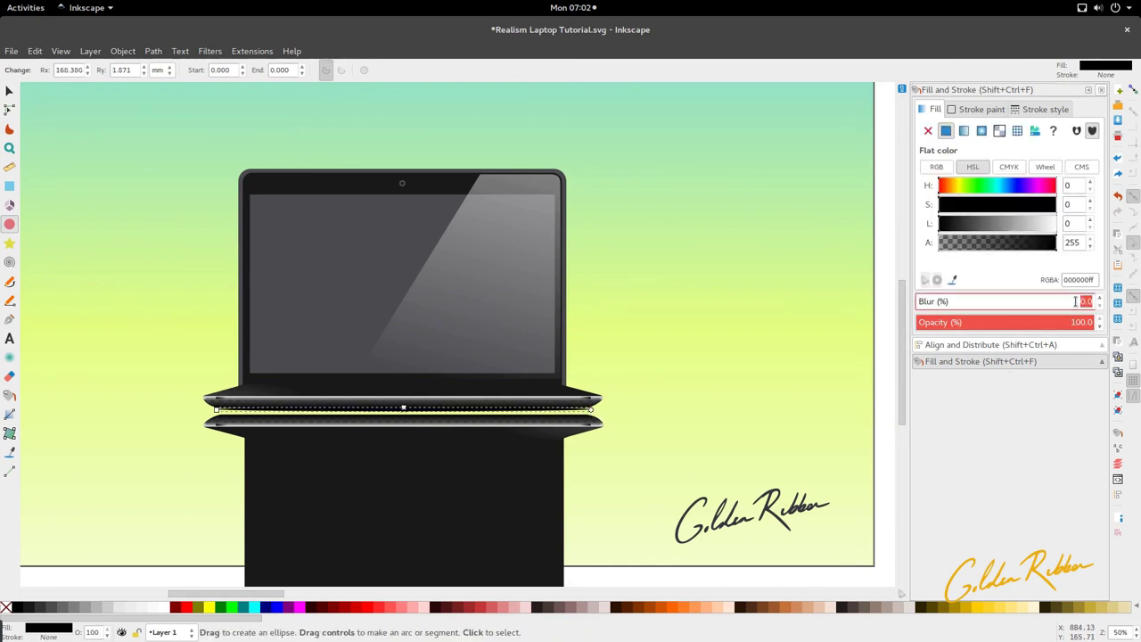
type("4")
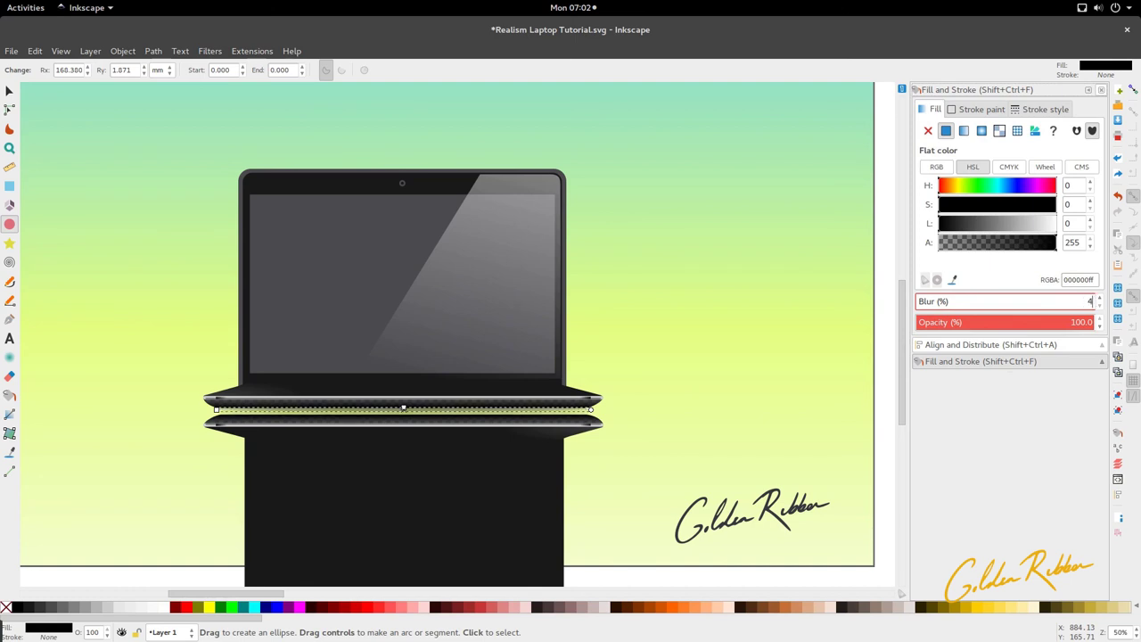
left_click(1084, 303)
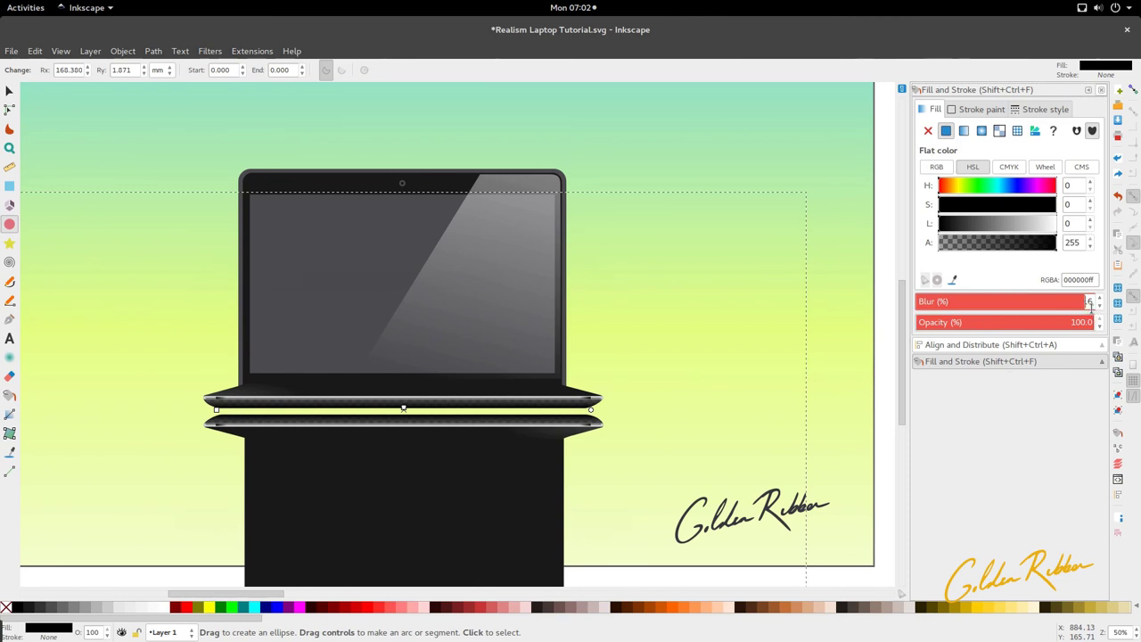
key("Return")
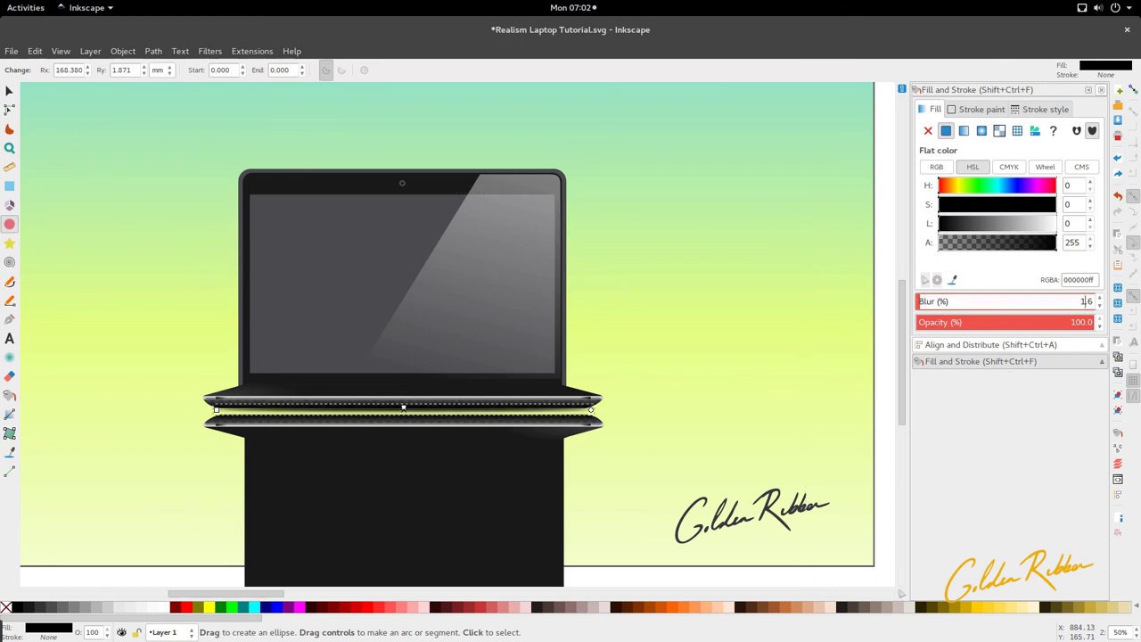
left_click(9, 90)
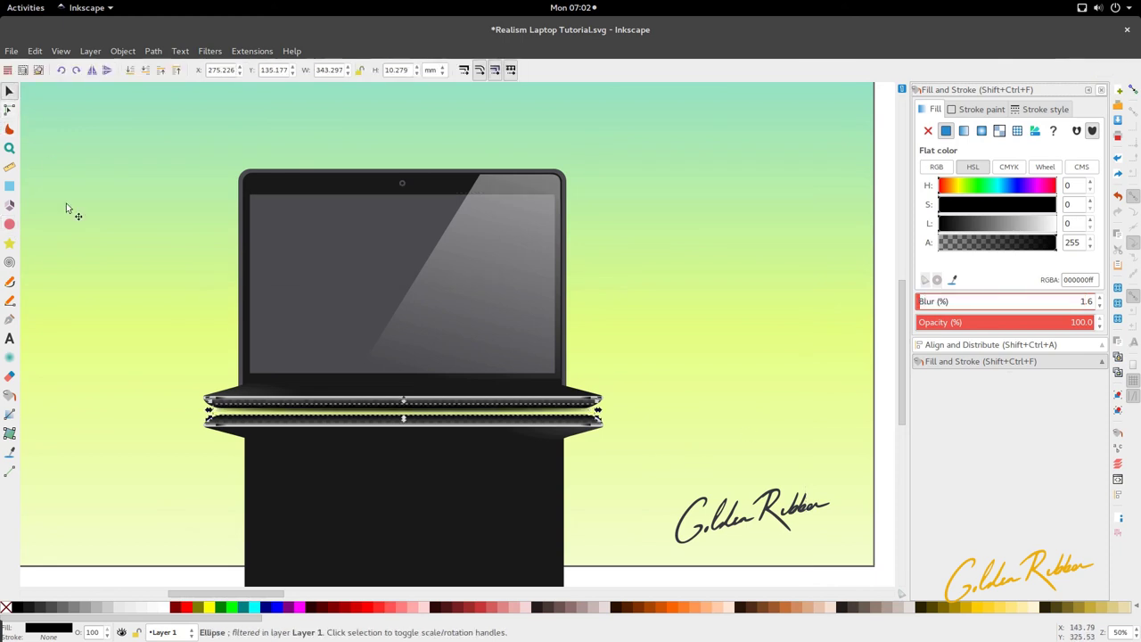
- Pull the checkerboard texture and the translucent shading overlay off the flipped laptop copy and delete both
left_click(66, 202)
scroll(298, 424, "up", 1)
scroll(312, 419, "down", 2)
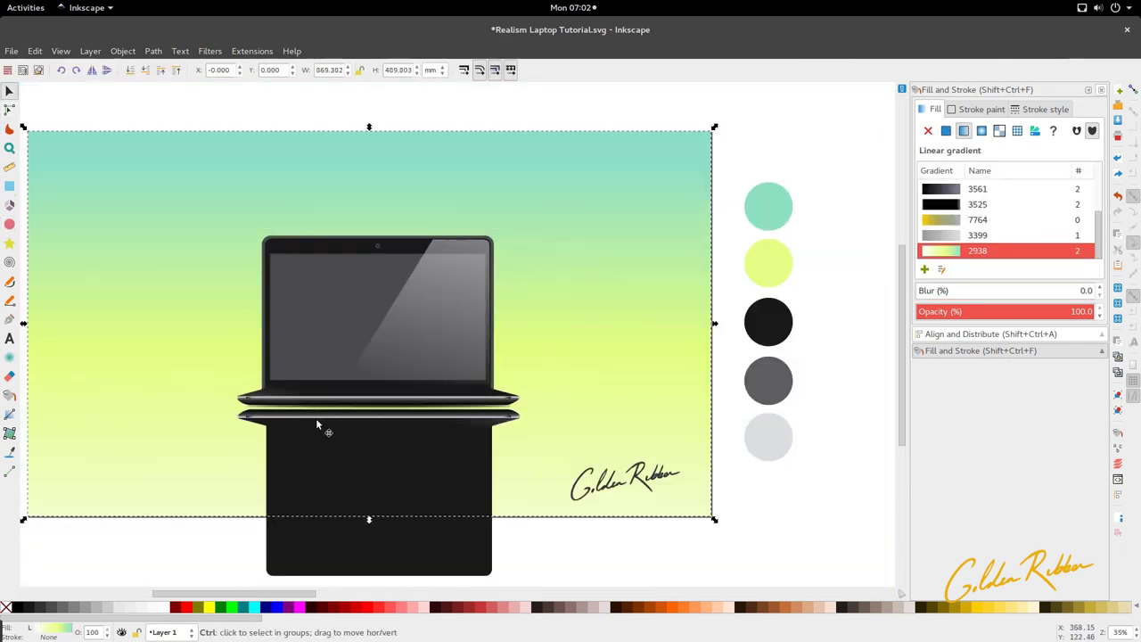
scroll(315, 418, "up", 1)
left_click(338, 430)
scroll(391, 443, "down", 2)
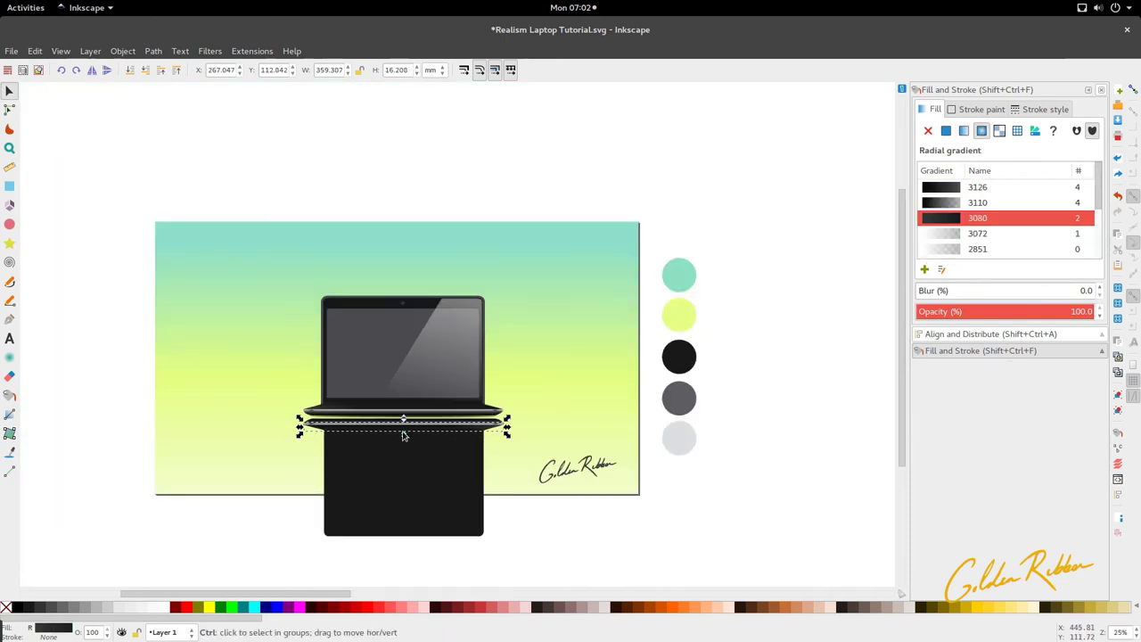
left_click_drag(292, 550, 474, 517)
scroll(368, 385, "up", 3)
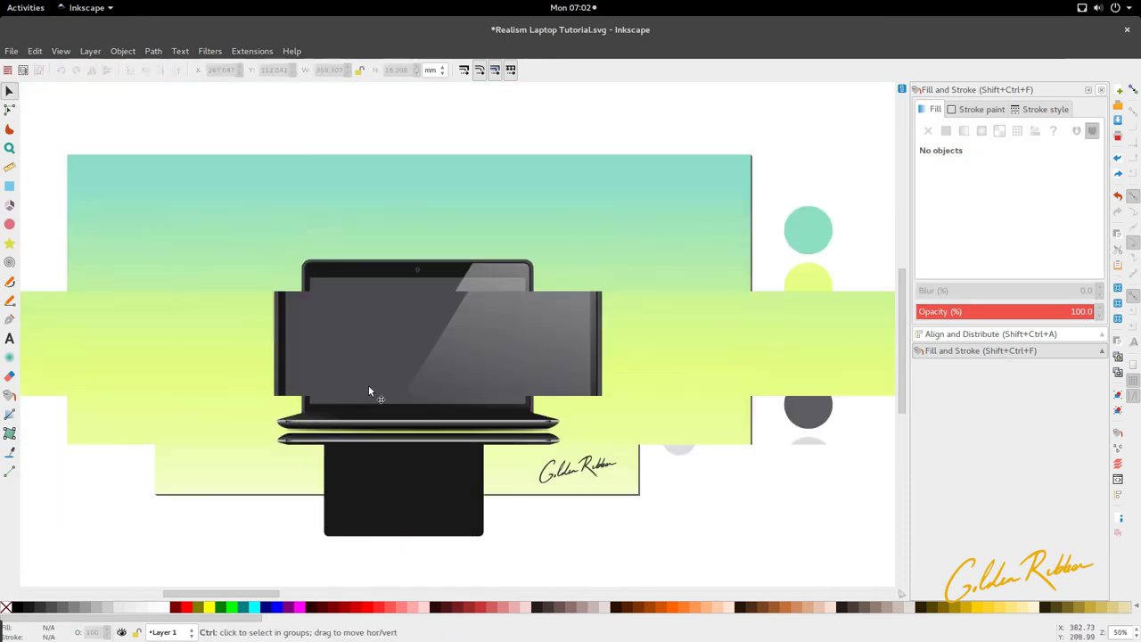
left_click_drag(376, 395, 344, 467)
left_click(356, 395)
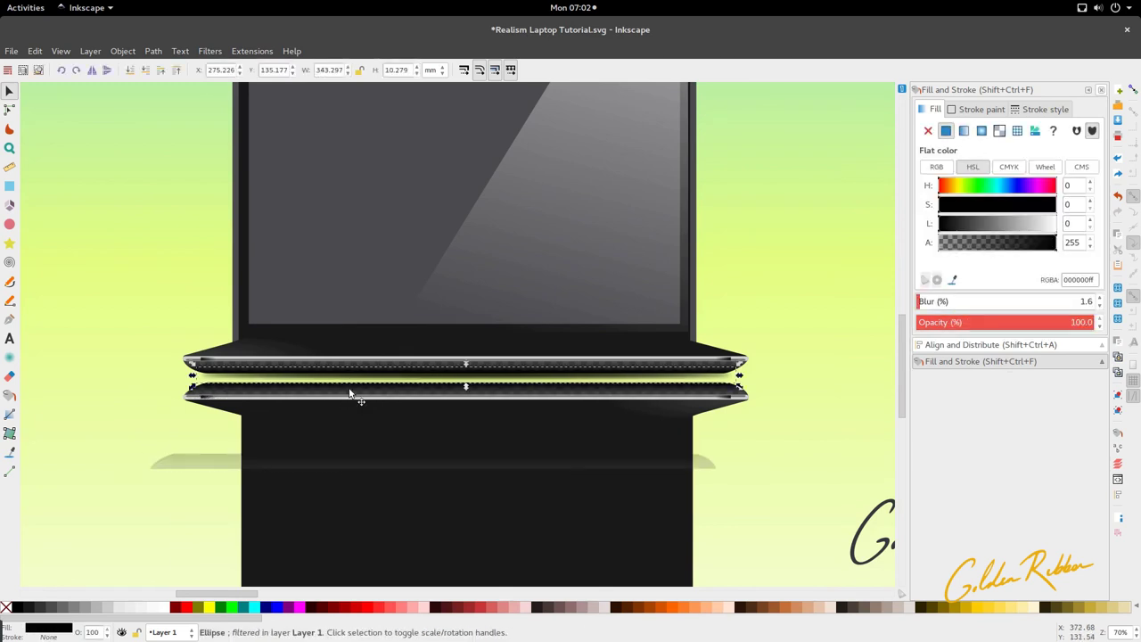
left_click(356, 395, "alt")
left_click_drag(356, 395, 471, 393)
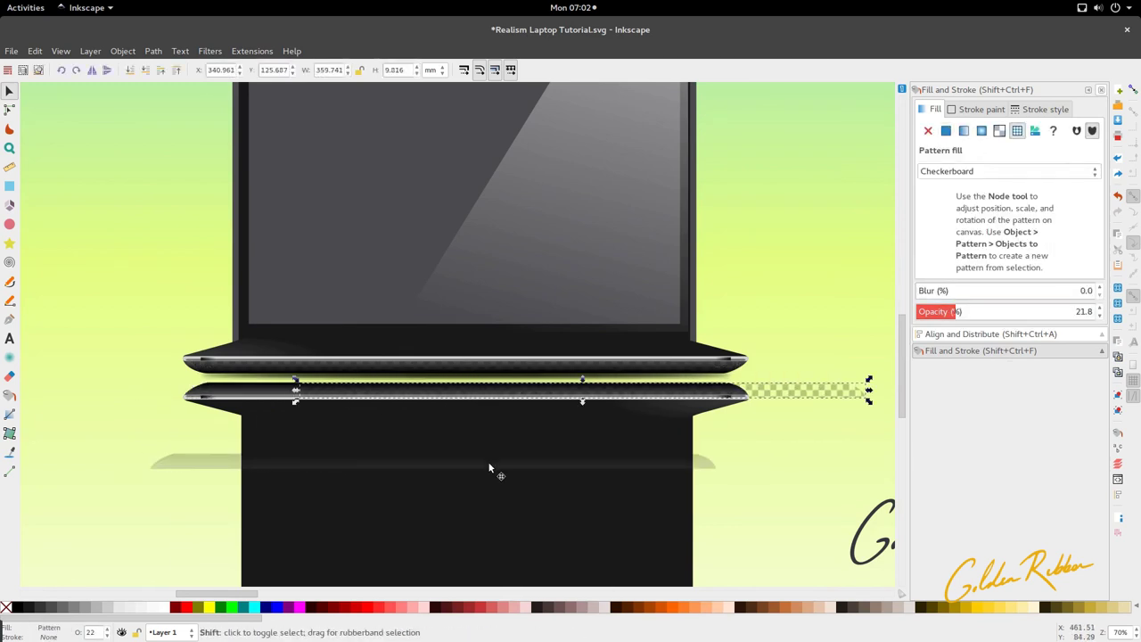
left_click(488, 467, "shift")
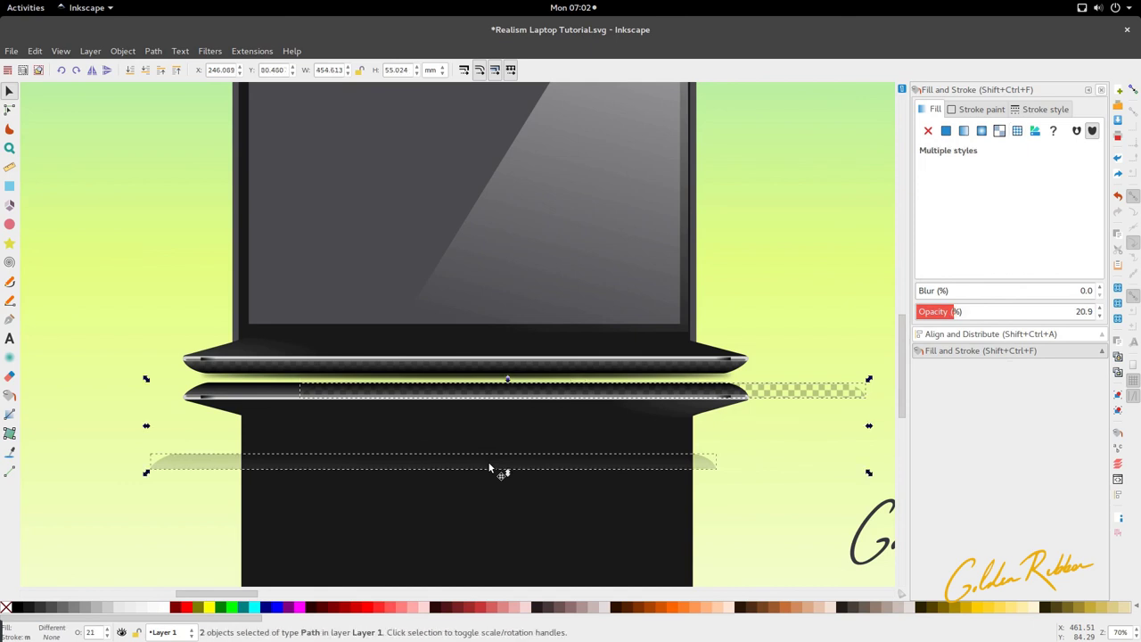
key("Escape")
- Apply a vertical linear gradient from black to transparent across all remaining parts of the flipped copy, fading downward
scroll(491, 466, "down", 3)
scroll(473, 463, "down", 3)
left_click_drag(382, 485, 597, 336)
scroll(514, 339, "up", 2)
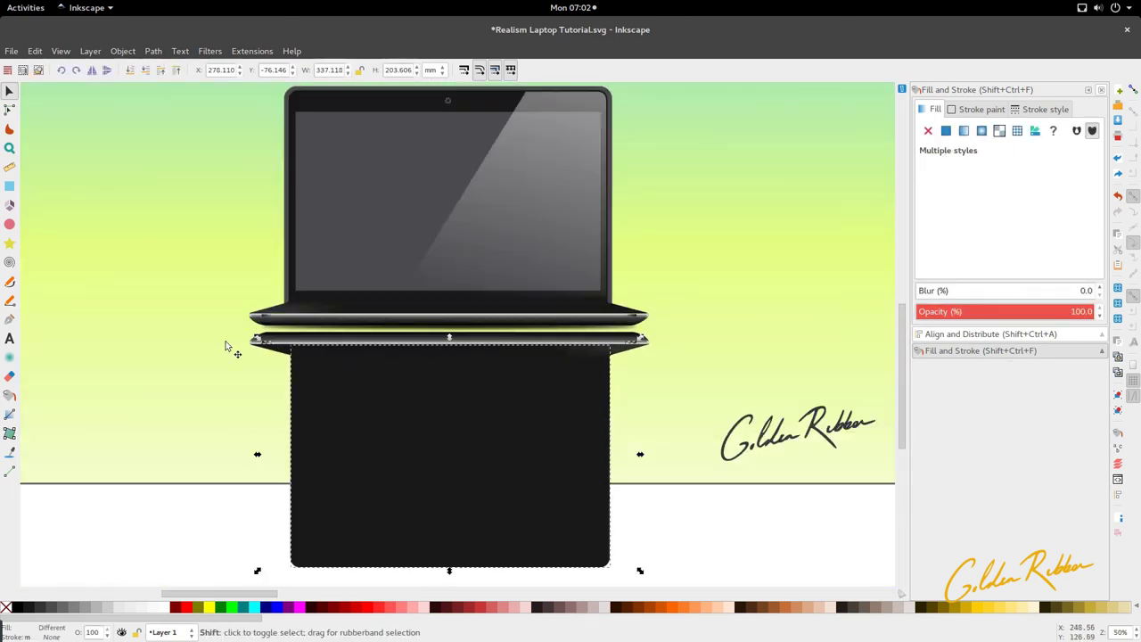
left_click_drag(228, 330, 732, 400)
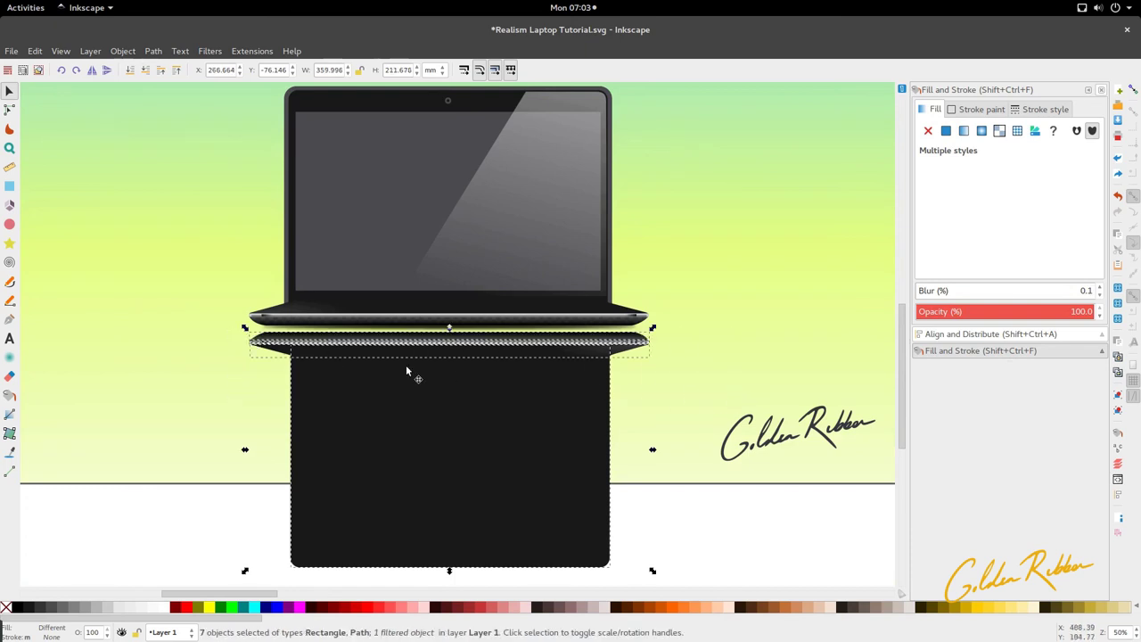
left_click(9, 414)
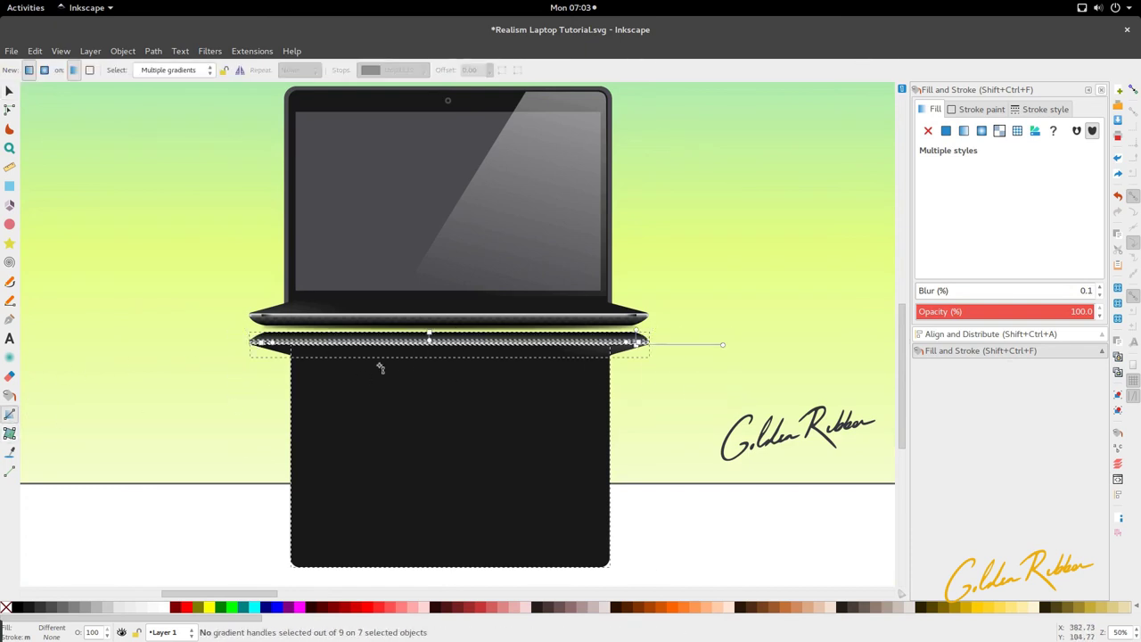
left_click_drag(442, 407, 444, 458)
left_click(443, 336)
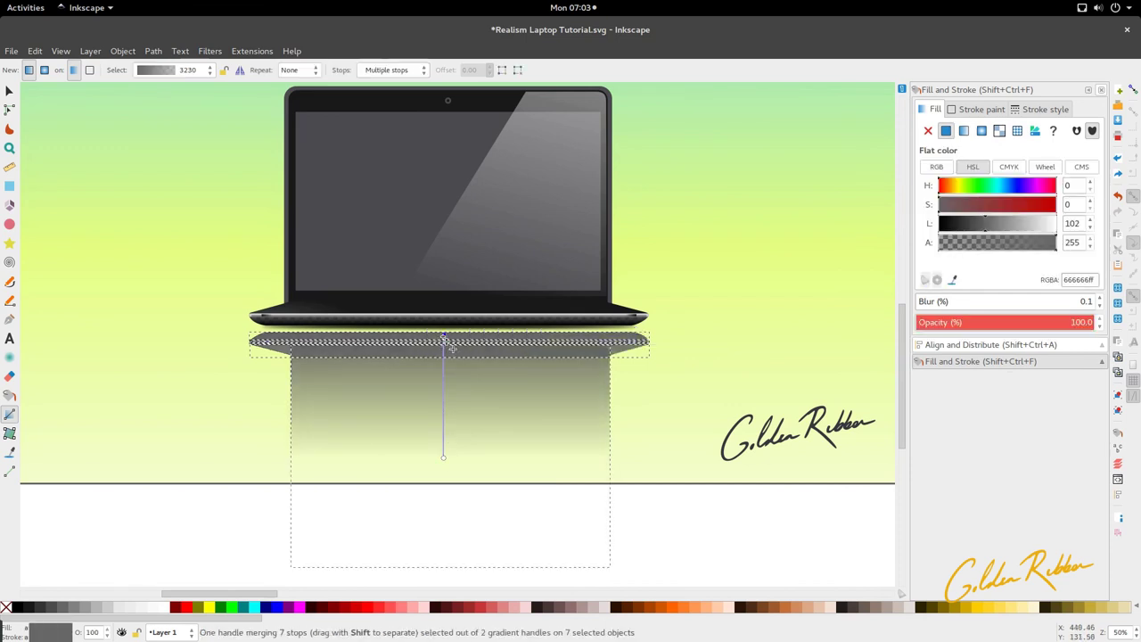
left_click(14, 609)
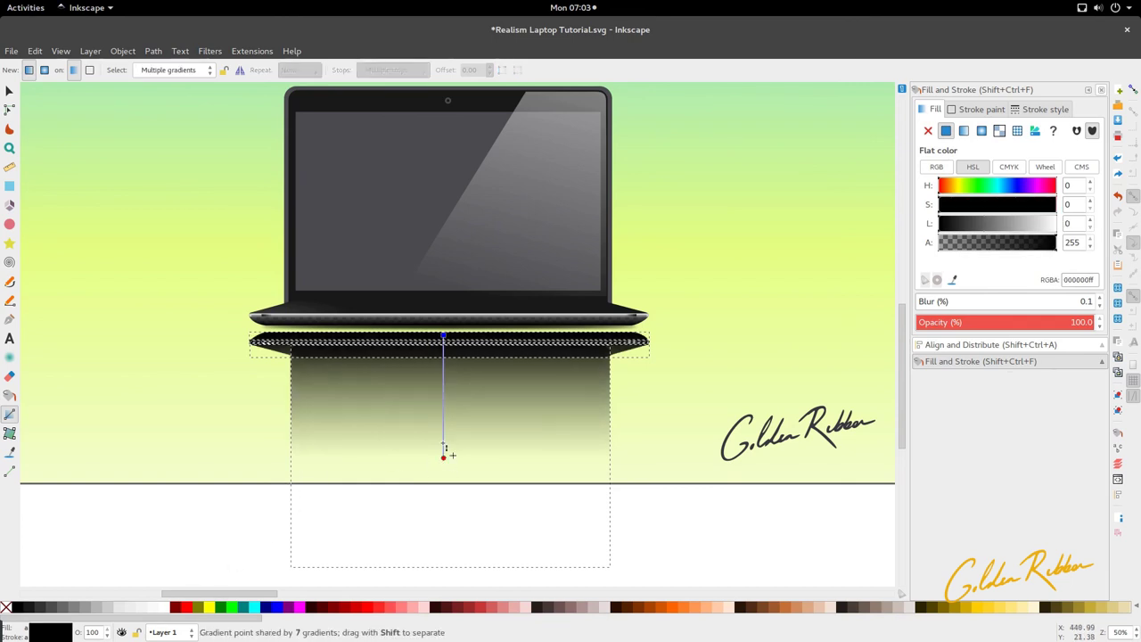
left_click_drag(445, 445, 445, 437)
- Squash the faded reflection to about 132.6 mm high and place it close beneath the base at about Y 5.6 mm
key("s")
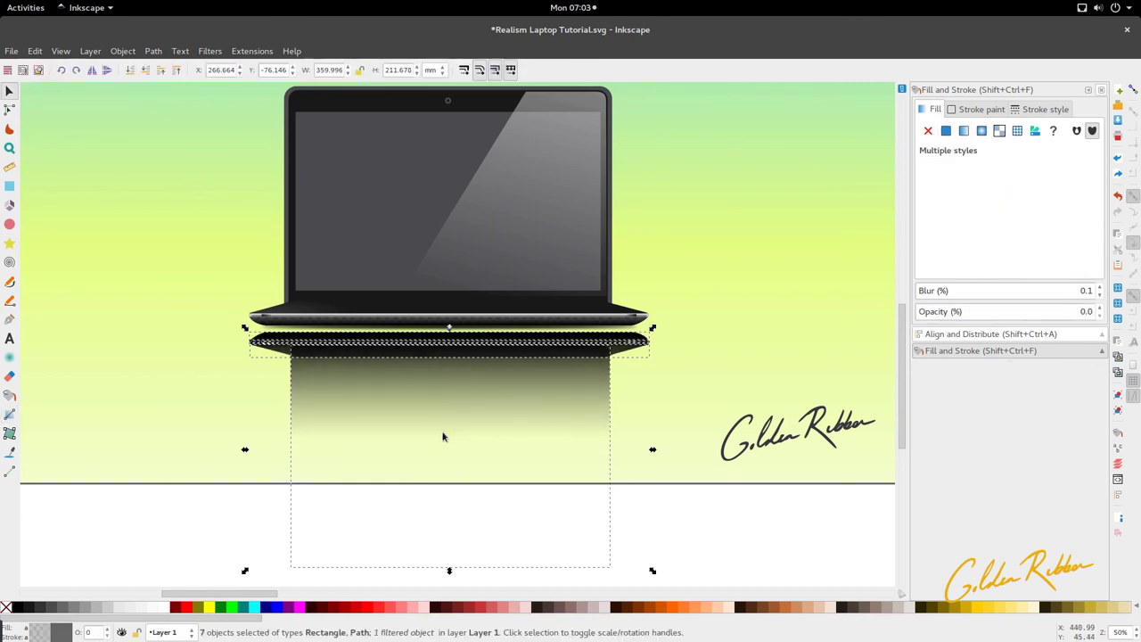
left_click_drag(449, 571, 437, 482)
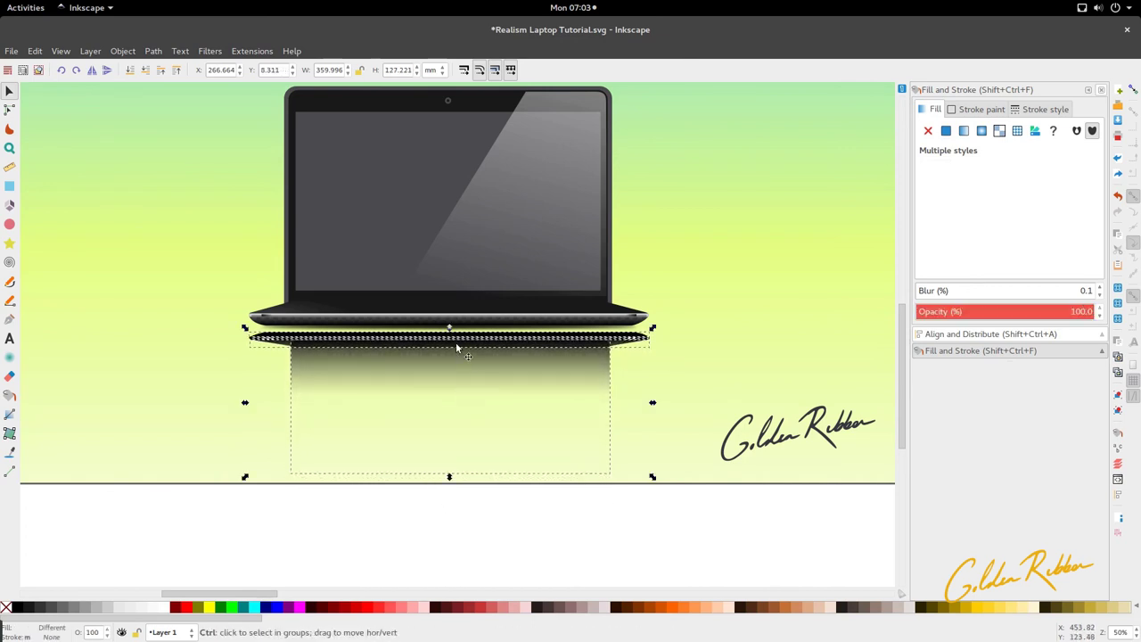
left_click_drag(455, 344, 454, 339)
scroll(451, 371, "down", 2)
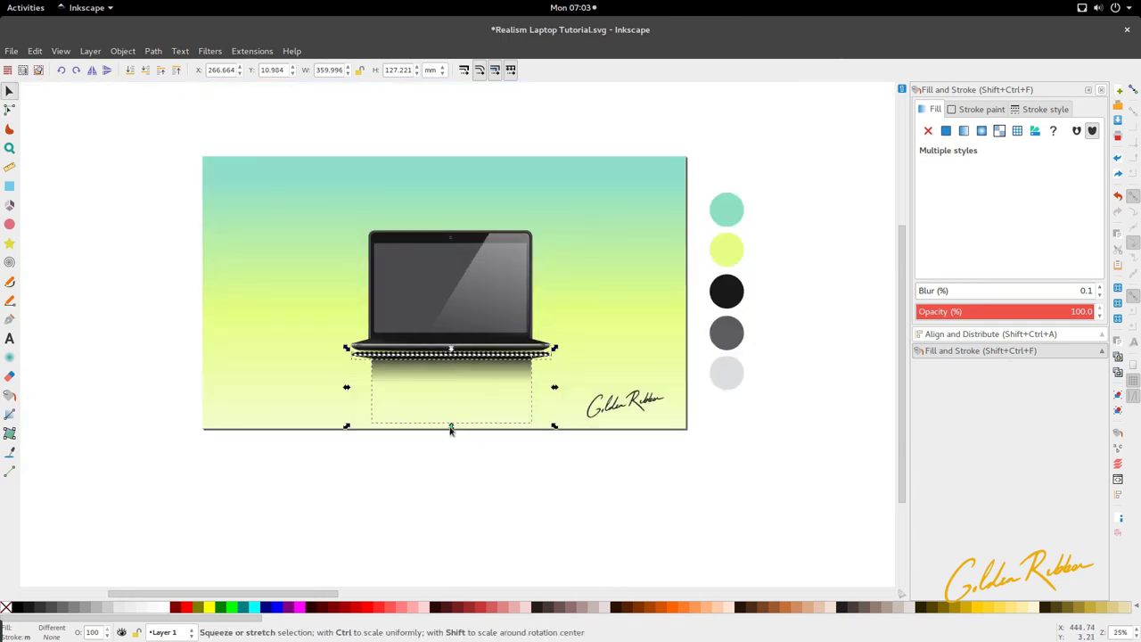
left_click(449, 473)
scroll(449, 473, "up", 2)
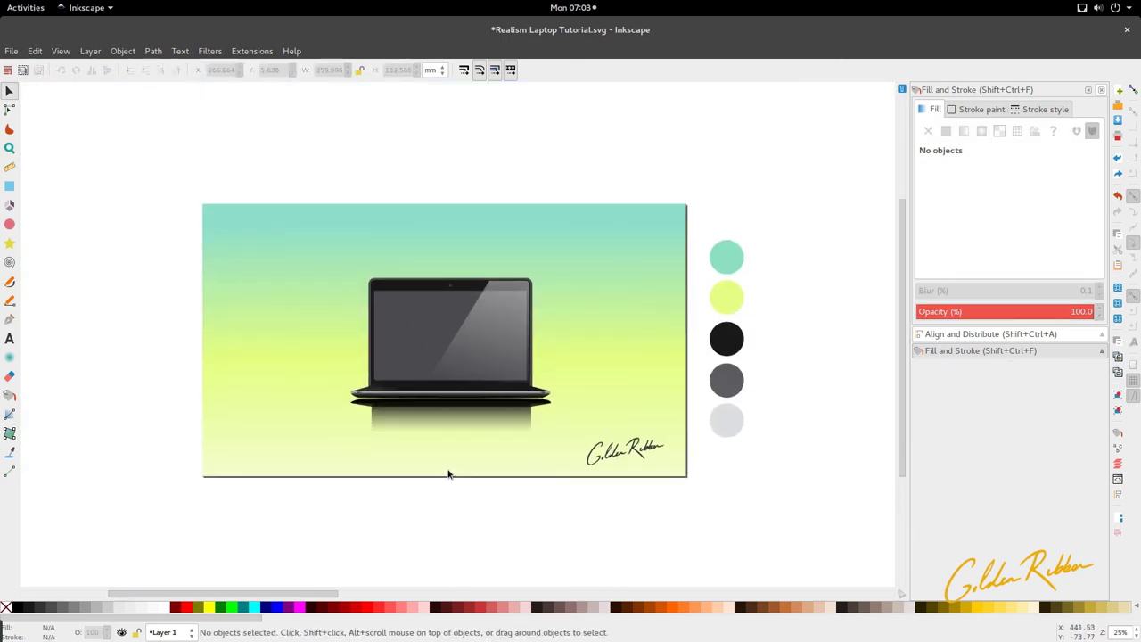
- Select all parts of the reflection and unite them into a single path
scroll(449, 473, "up", 2)
scroll(439, 463, "up", 3, "ctrl")
left_click(441, 429)
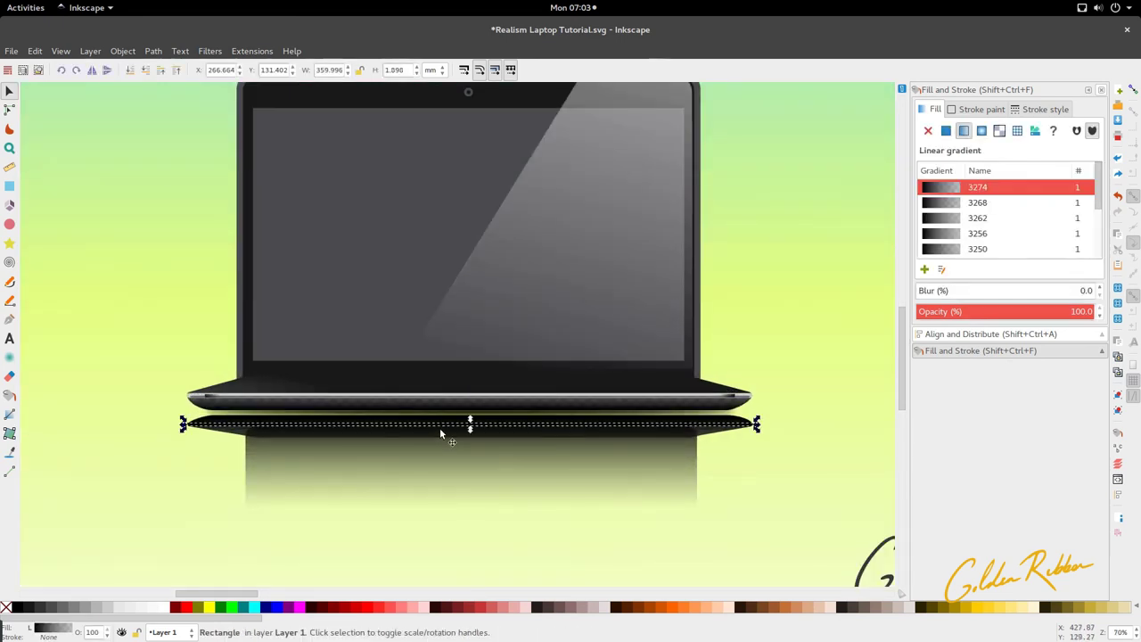
scroll(439, 427, "down", 3, "ctrl")
left_click_drag(314, 548, 571, 426)
left_click(154, 50)
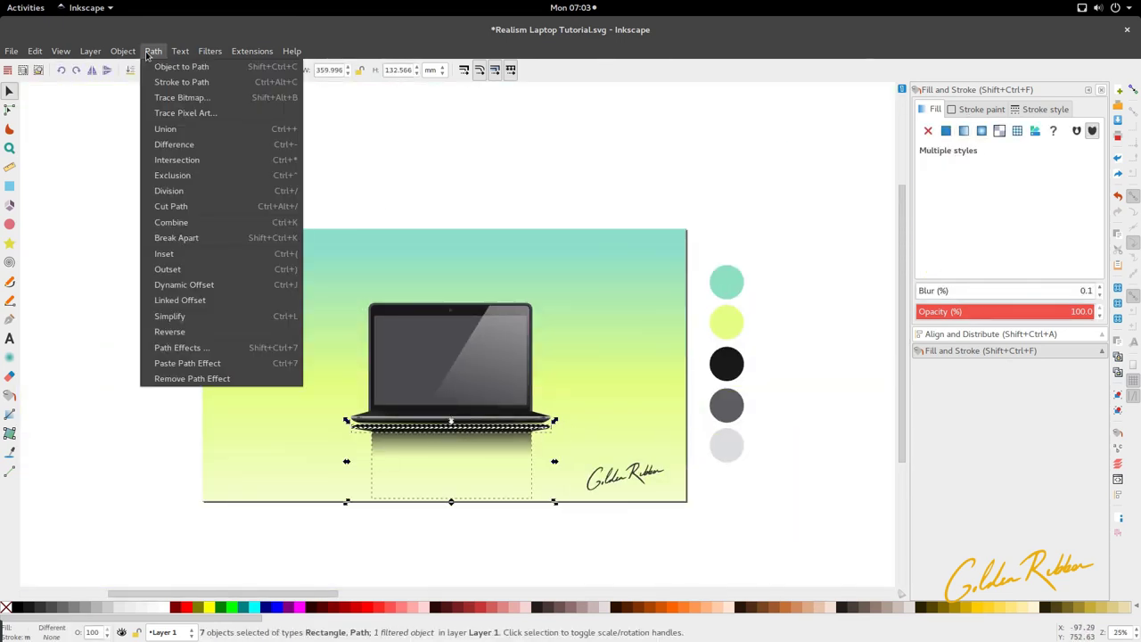
left_click(183, 131)
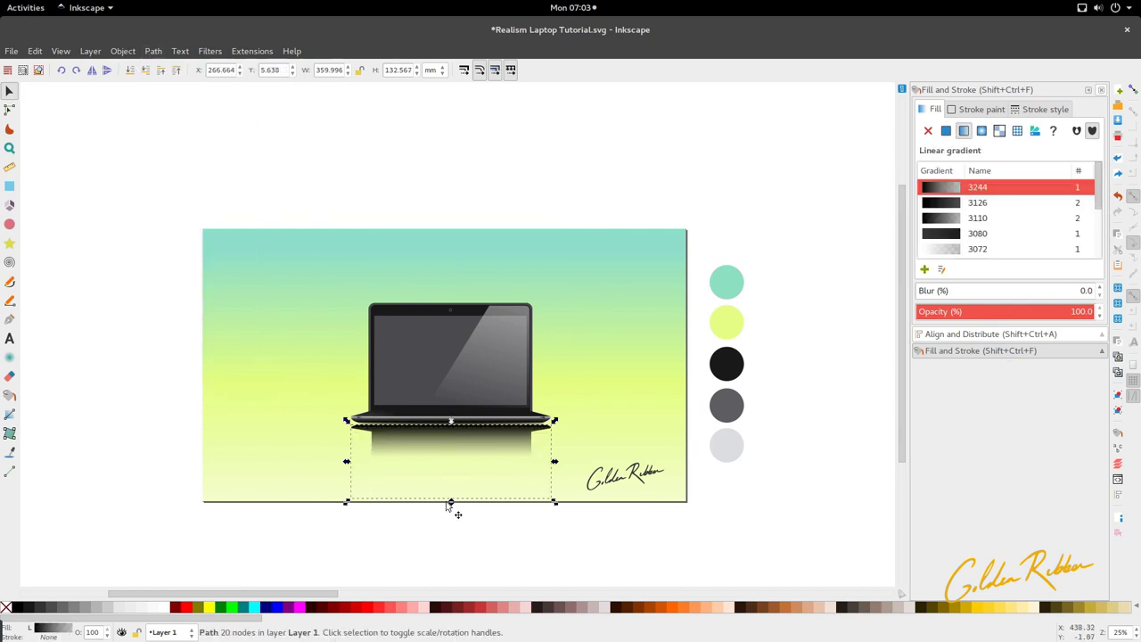
- Move the reflection gradient's black start up to the screen's lower edge and stretch the reflection downward to about 189 mm high
scroll(454, 476, "up", 1, "ctrl")
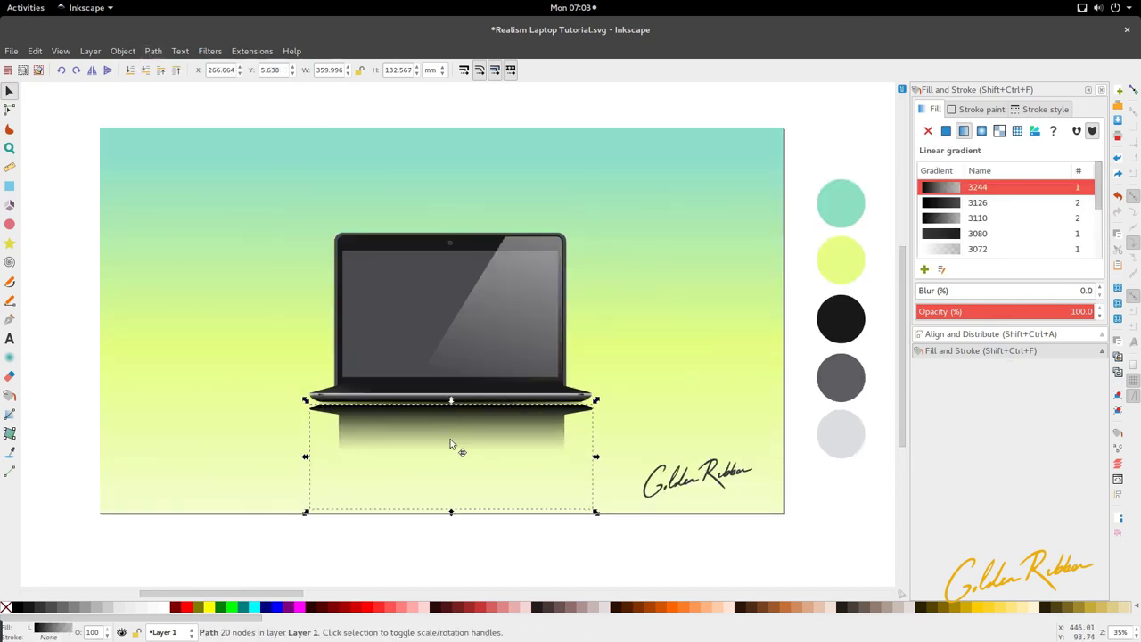
key("n")
left_click_drag(447, 407, 446, 379)
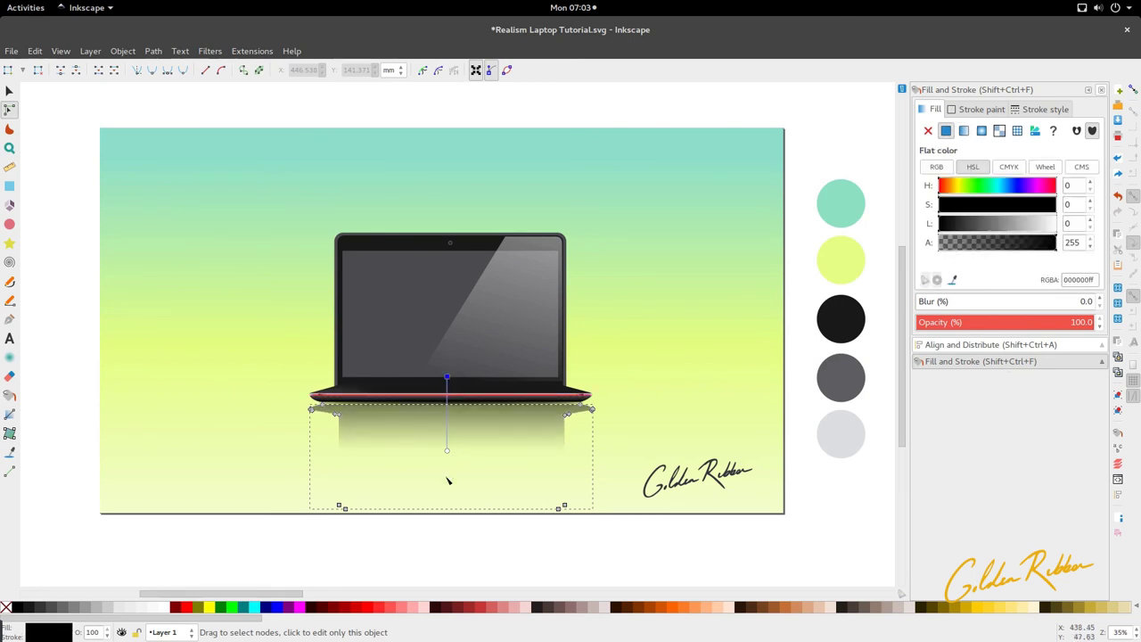
key("s")
left_click_drag(453, 518, 455, 557)
left_click(579, 545)
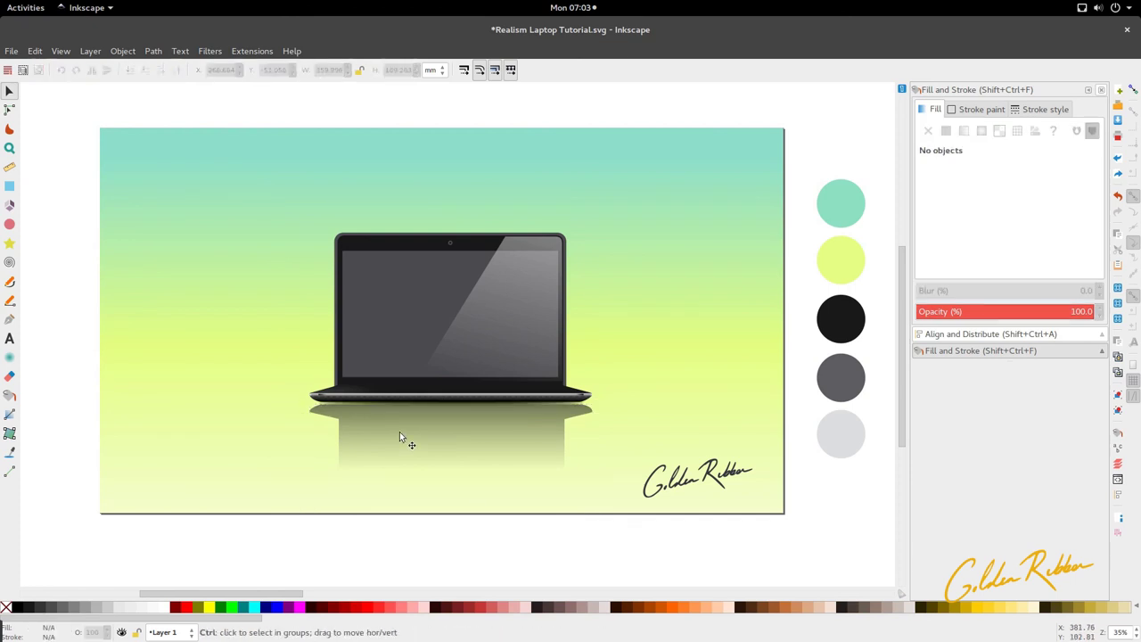
- Duplicate the base's light metallic strip, place the copy over the reflection at about Y 127.5 mm, and lower its opacity
scroll(399, 431, "up", 3)
left_click_drag(416, 399, 416, 385)
scroll(417, 390, "down", 2)
scroll(405, 367, "up", 3)
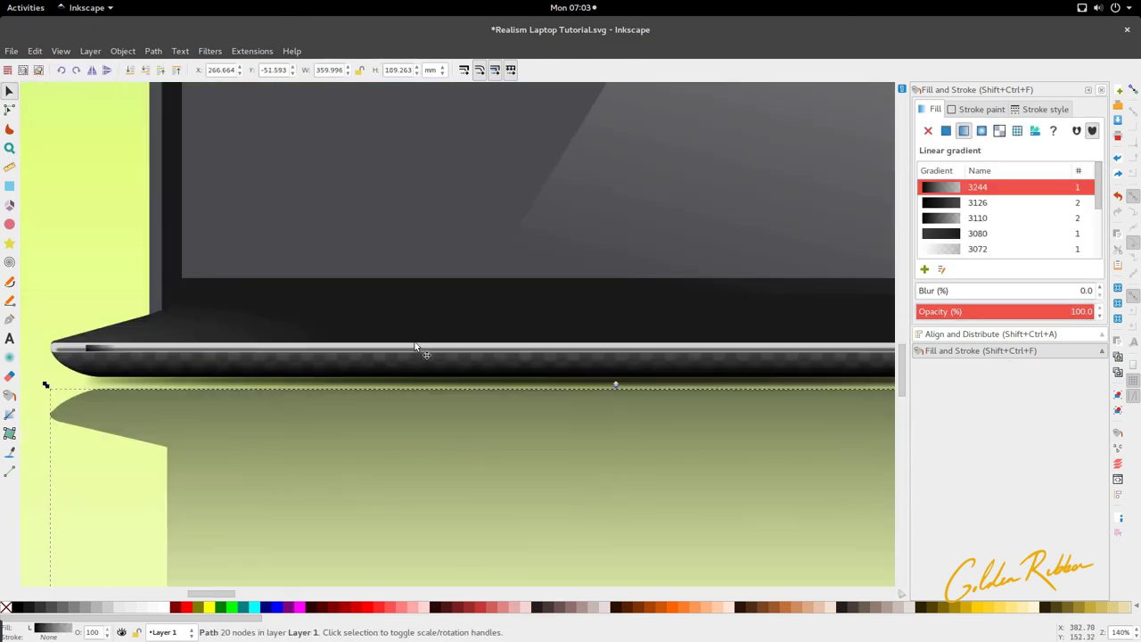
left_click(415, 346)
left_click_drag(416, 341, 427, 410)
scroll(437, 408, "down", 4)
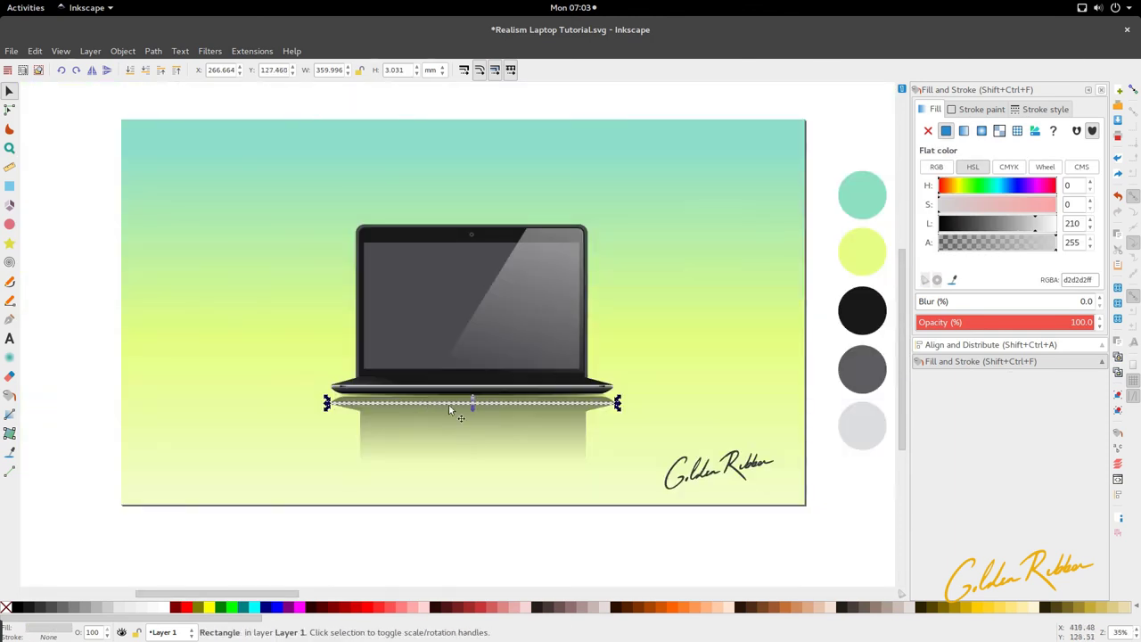
left_click(979, 323)
left_click(559, 529)
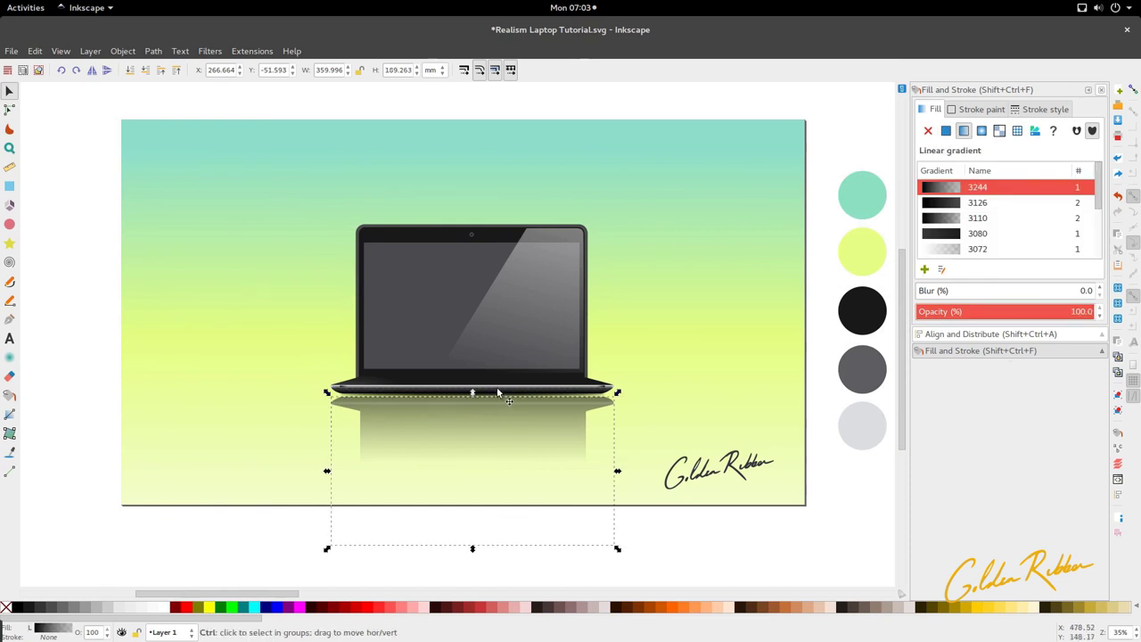
scroll(496, 387, "down", 1)
key("Escape")
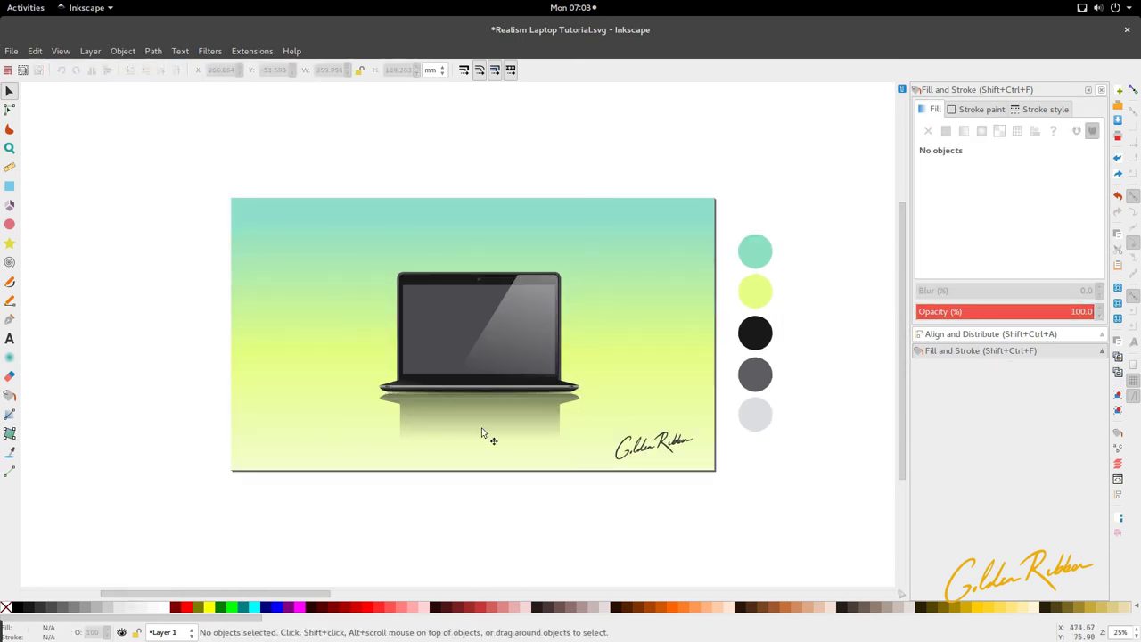
- Move the black start of the reflection's gradient straight up to about the middle of the laptop screen to lighten the reflection
scroll(474, 363, "up", 2)
scroll(446, 419, "down", 1)
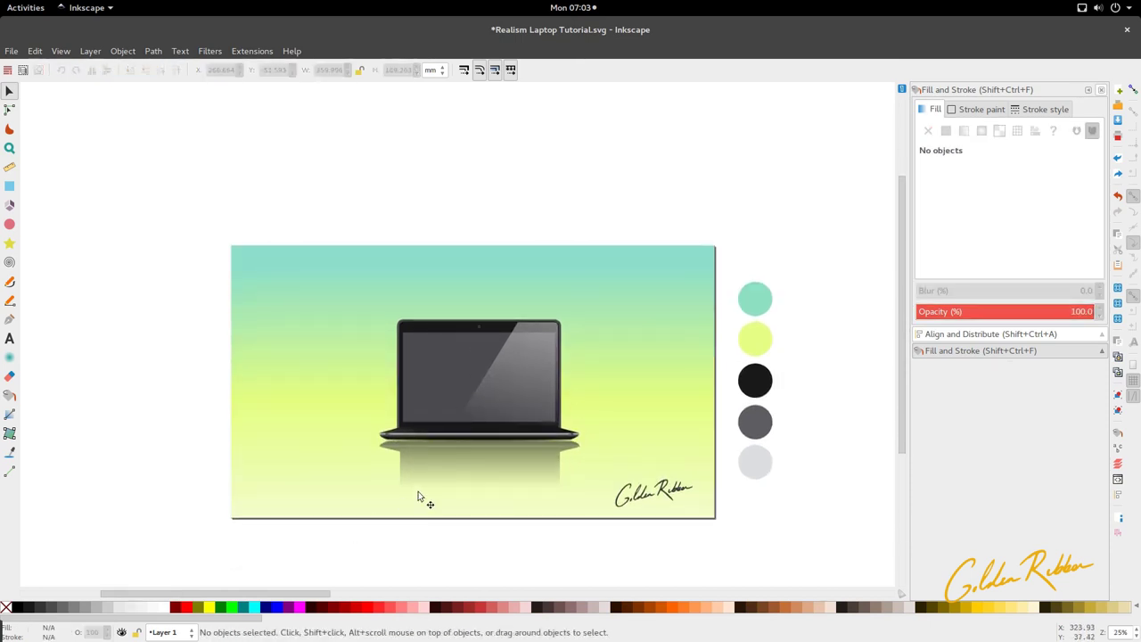
left_click(418, 496)
key("n")
left_click(477, 415)
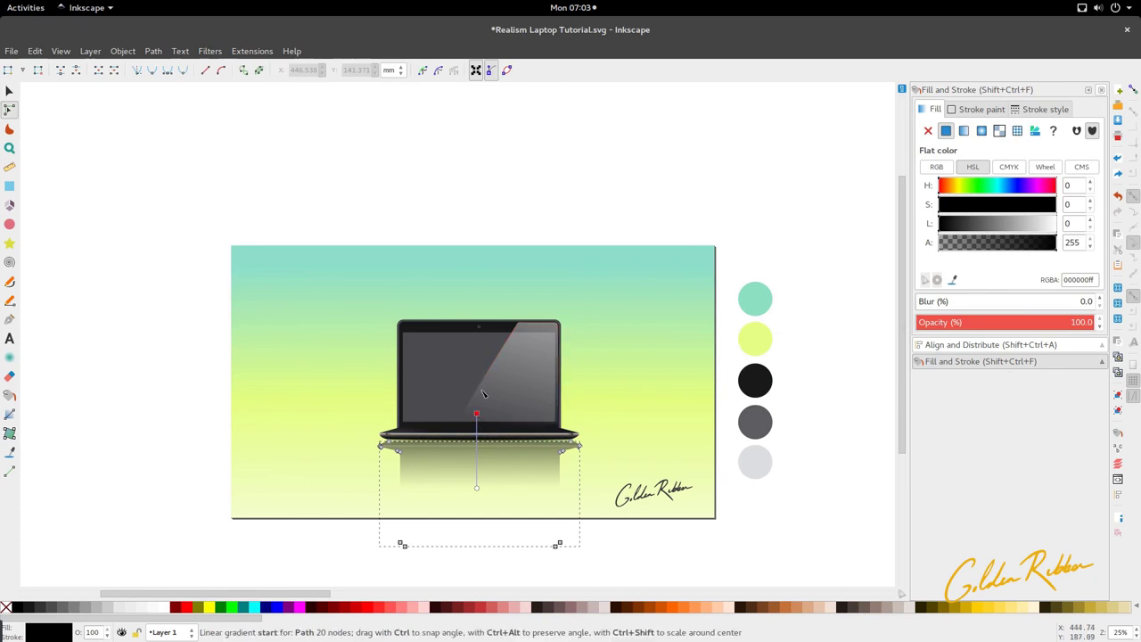
left_click_drag(484, 394, 483, 391)
key("s")
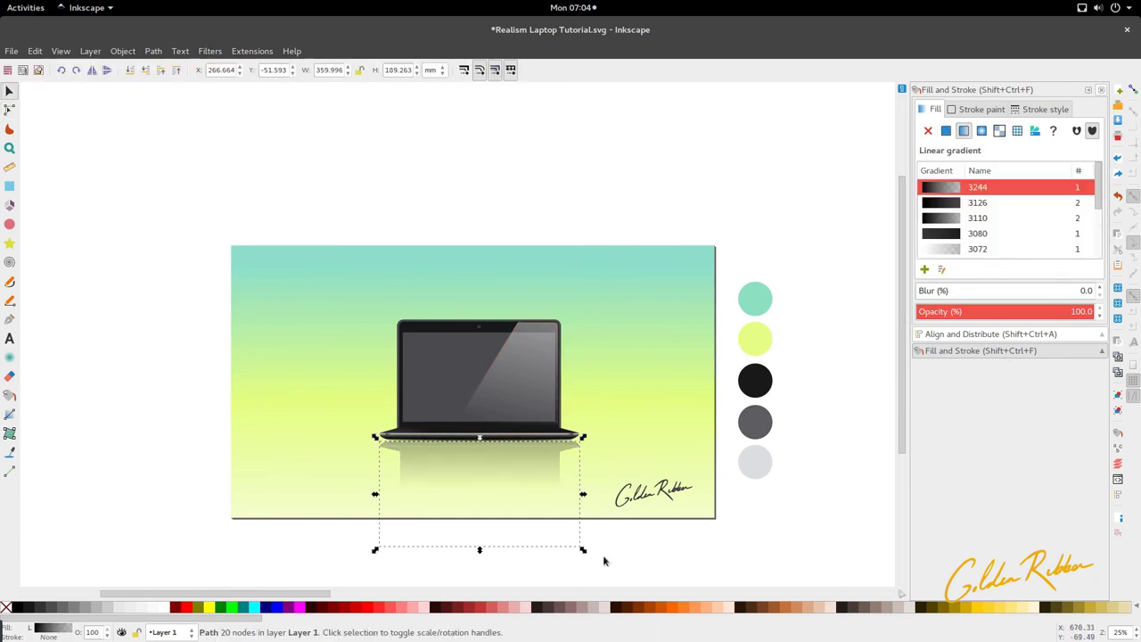
left_click(632, 564)
double_click(485, 443)
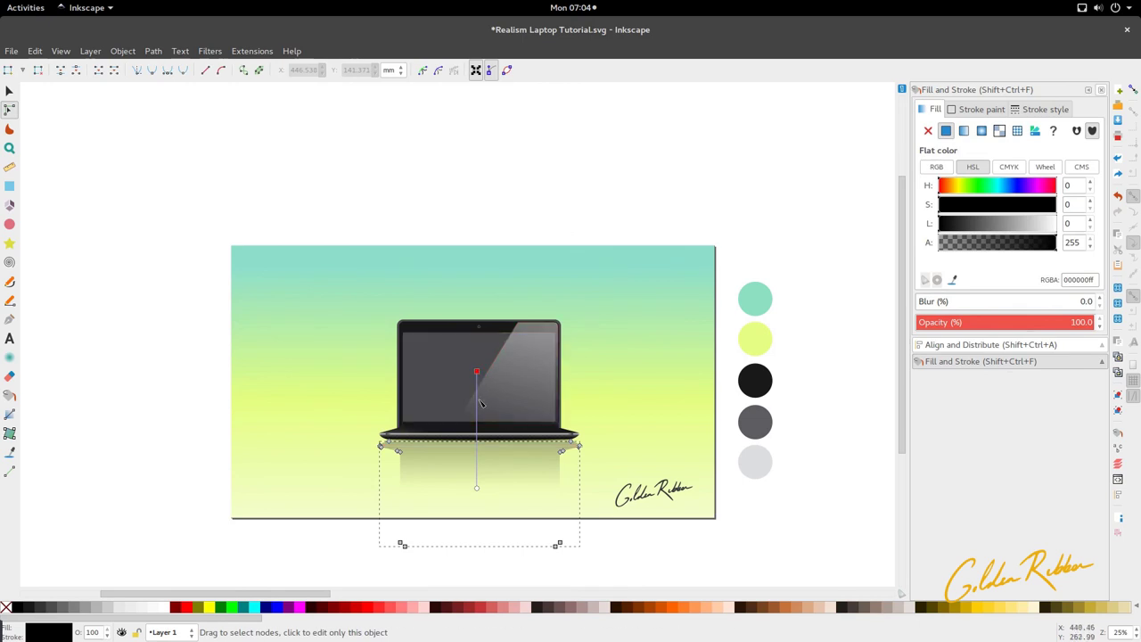
key("s")
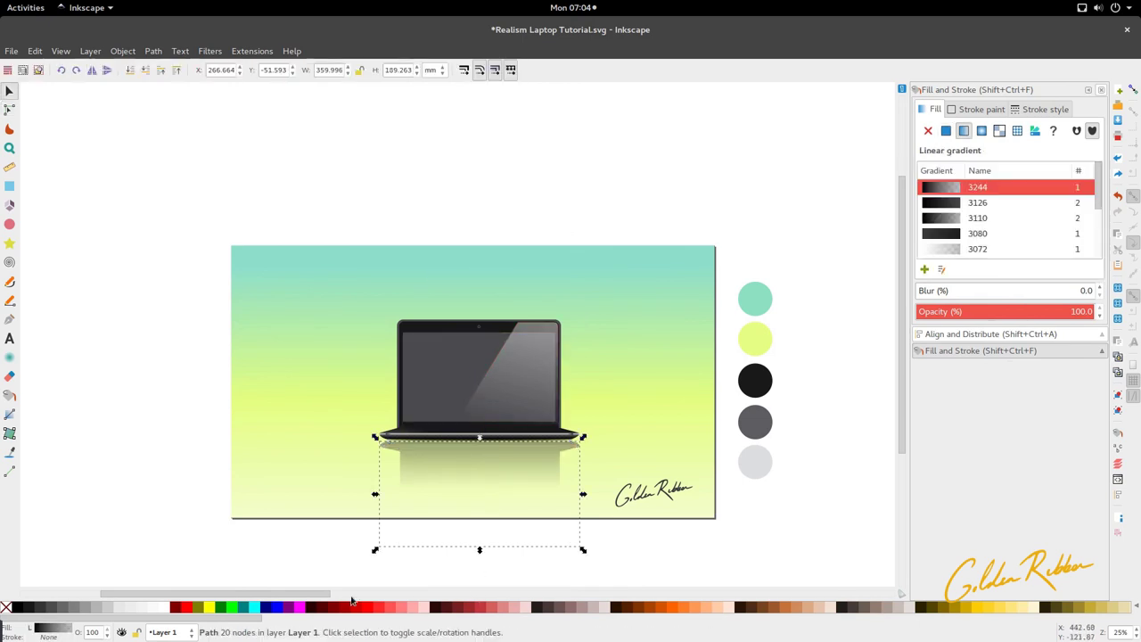
- Select the whole laptop with its reflection and move it straight up to about Y -7.8 mm
left_click(296, 566)
left_click_drag(295, 566, 622, 303)
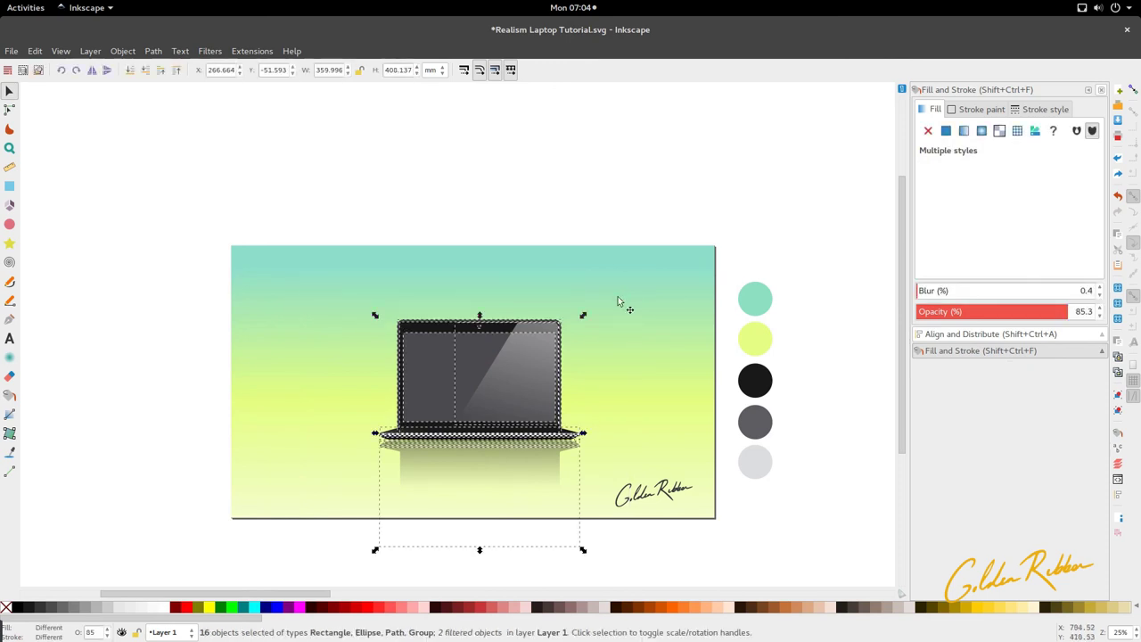
left_click_drag(531, 389, 531, 365)
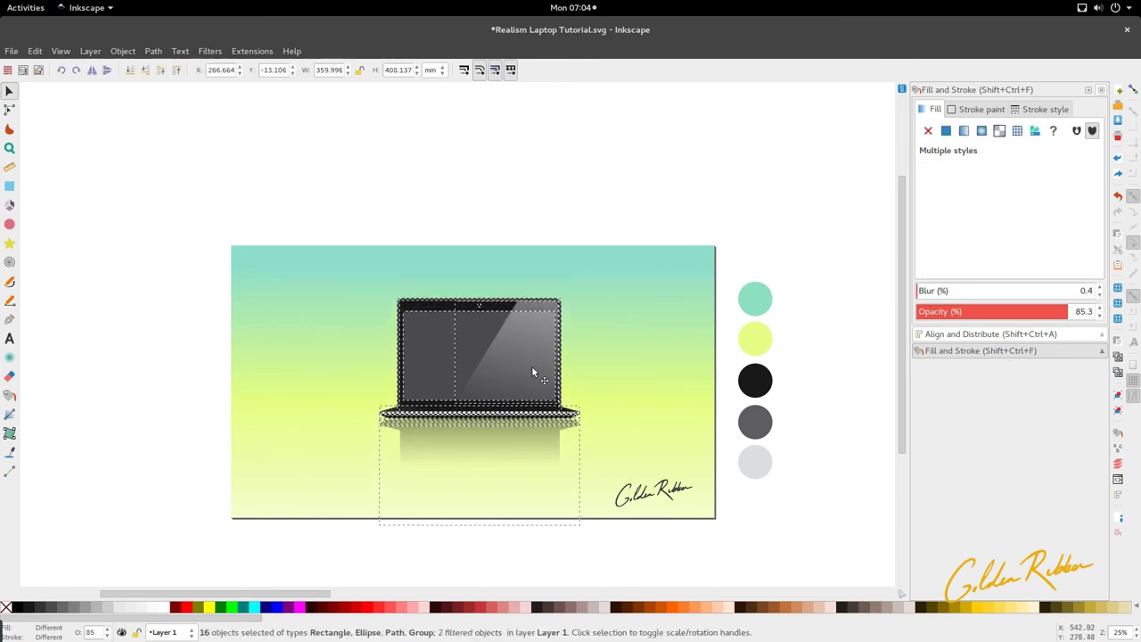
left_click(559, 544)
- Select the reflection together with its strip copy and nudge both down about 1 mm from the base
left_click(529, 459)
left_click(539, 426, "shift")
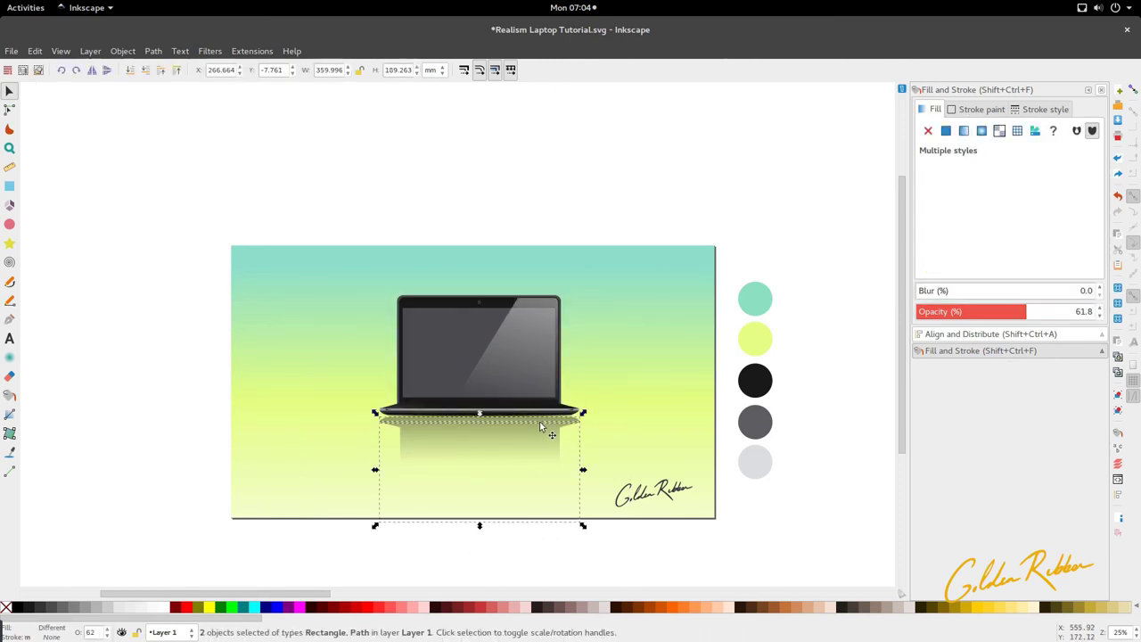
left_click(506, 532)
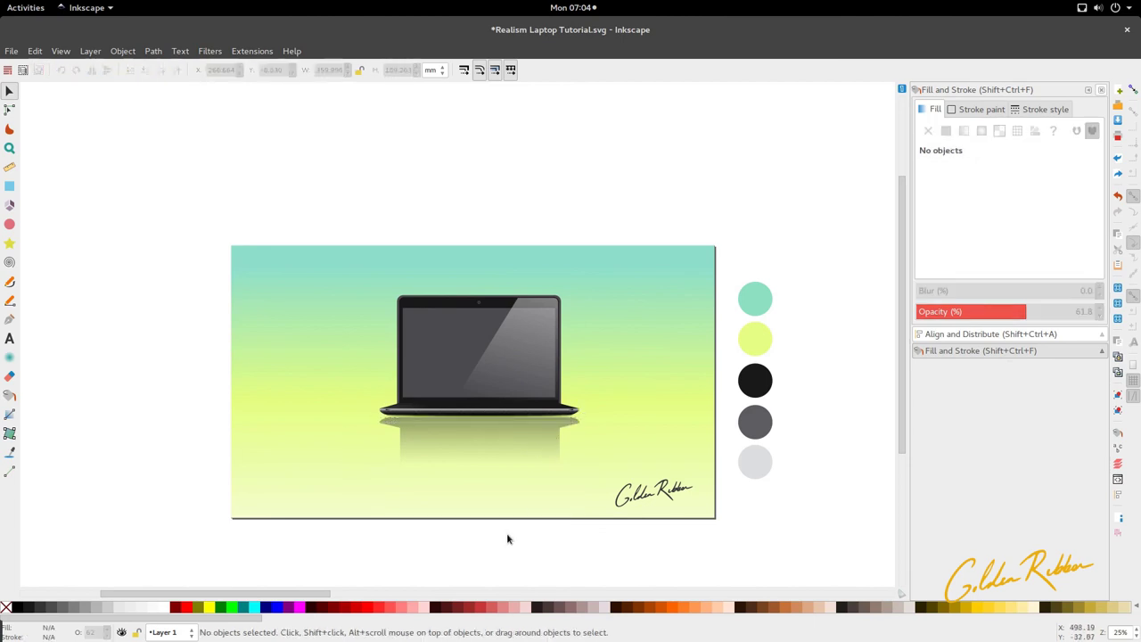
- Fade the reflection further by raising its gradient's black start to the upper edge of the laptop lid
scroll(506, 530, "up", 1)
scroll(504, 526, "down", 1)
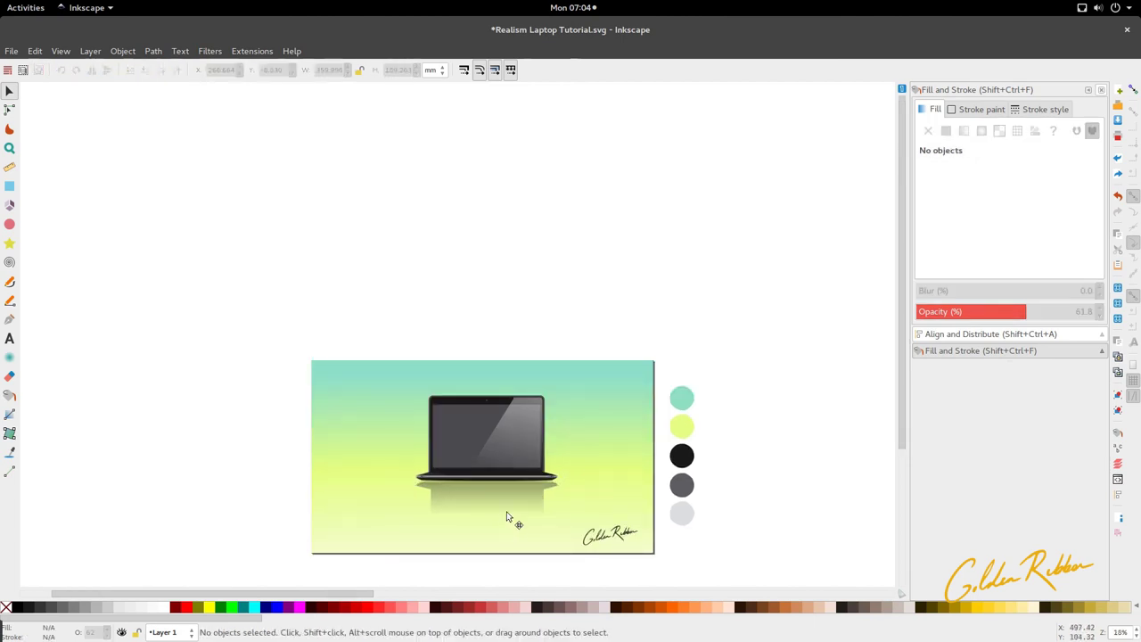
left_click(506, 515)
key("n")
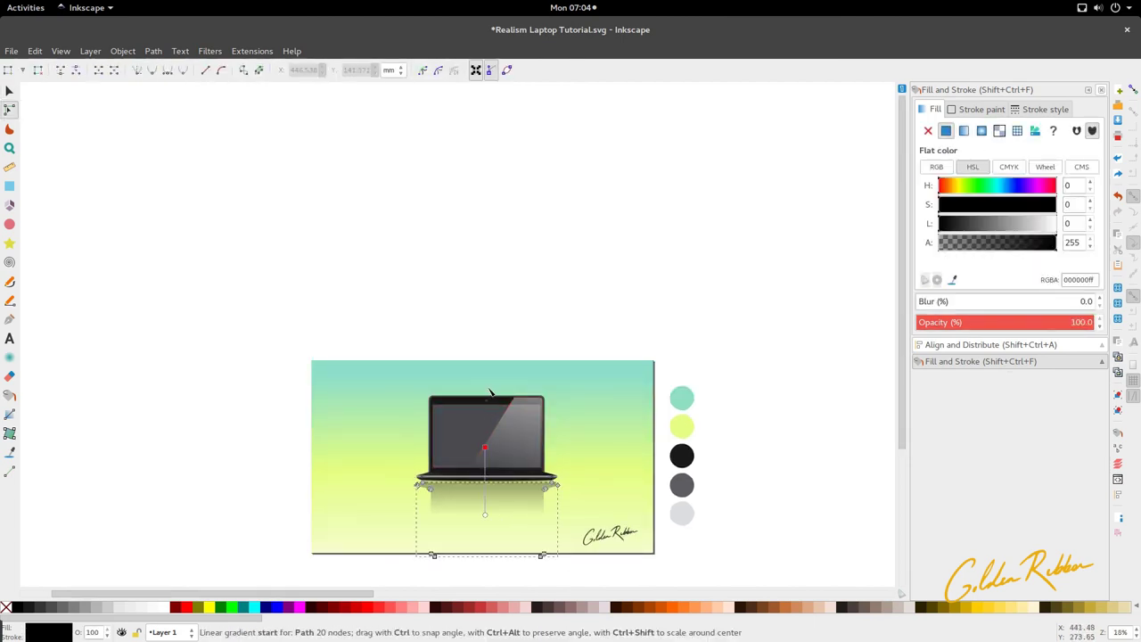
left_click_drag(484, 446, 488, 390)
left_click(459, 301)
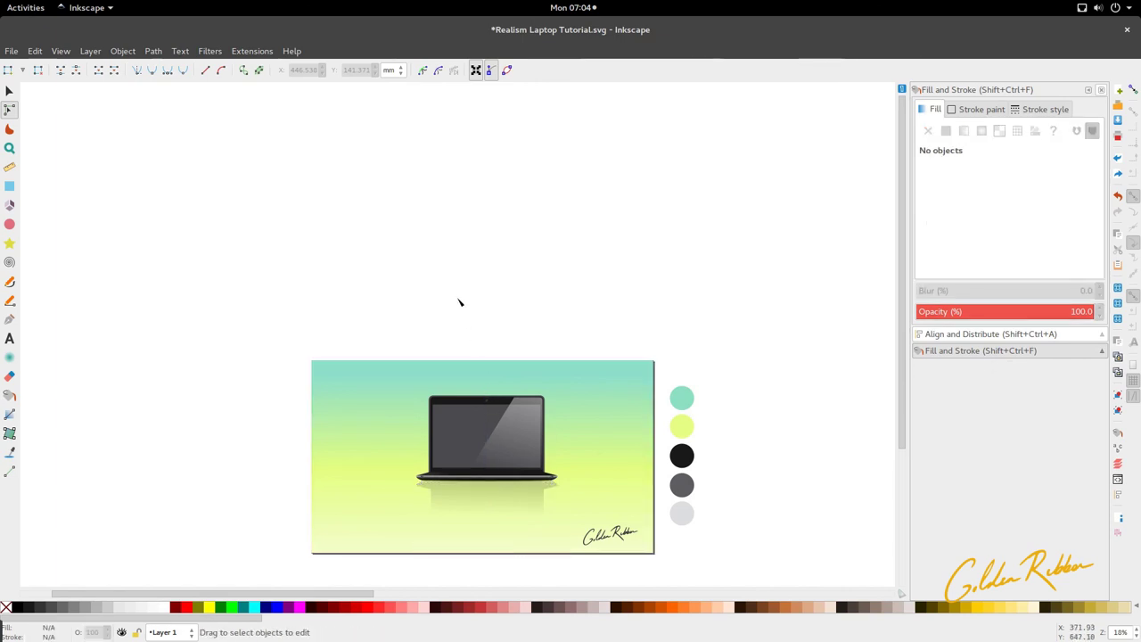
scroll(481, 335, "down", 2)
scroll(481, 334, "down", 1)
key("s")
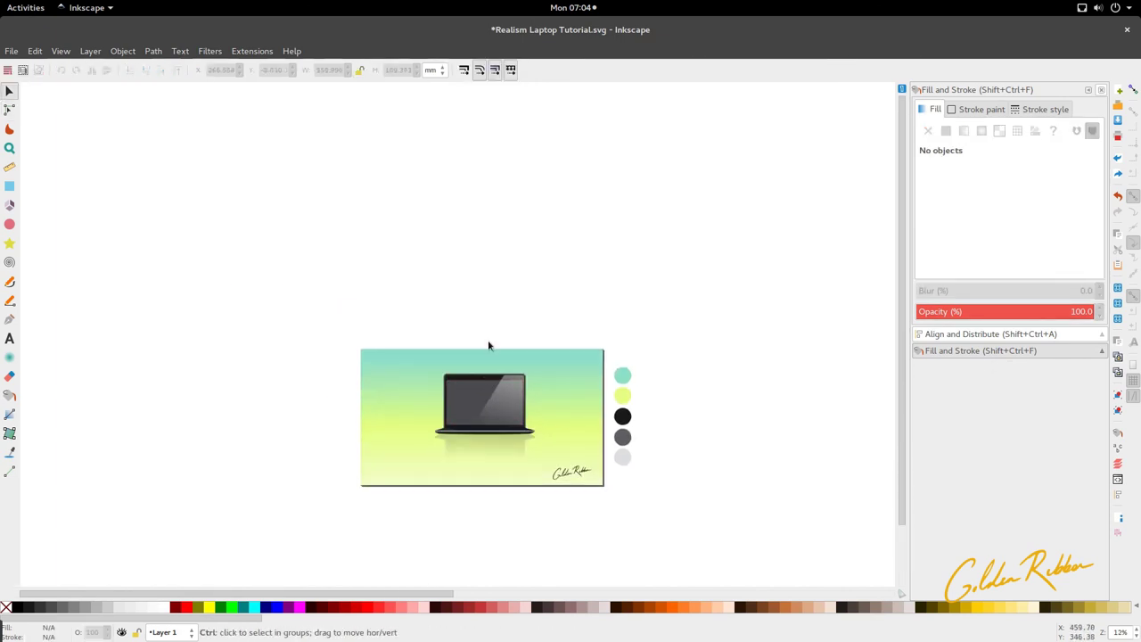
- Select the whole laptop with its reflection and move it straight down to about Y -18.7 mm
scroll(489, 344, "up", 5)
scroll(407, 354, "down", 1)
left_click_drag(384, 265, 727, 506)
scroll(644, 530, "down", 4)
left_click_drag(650, 350, 645, 369)
left_click(790, 573)
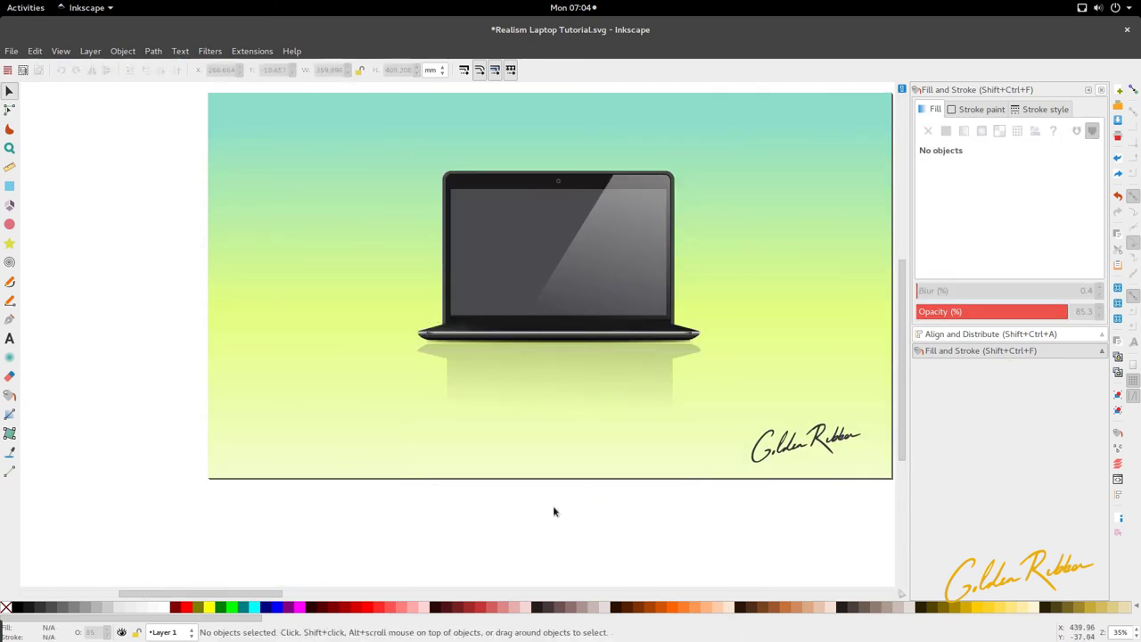
- Examine the laptop's screen, base edge and faded reflection up close and from a distance
scroll(553, 506, "up", 2)
scroll(525, 356, "up", 1)
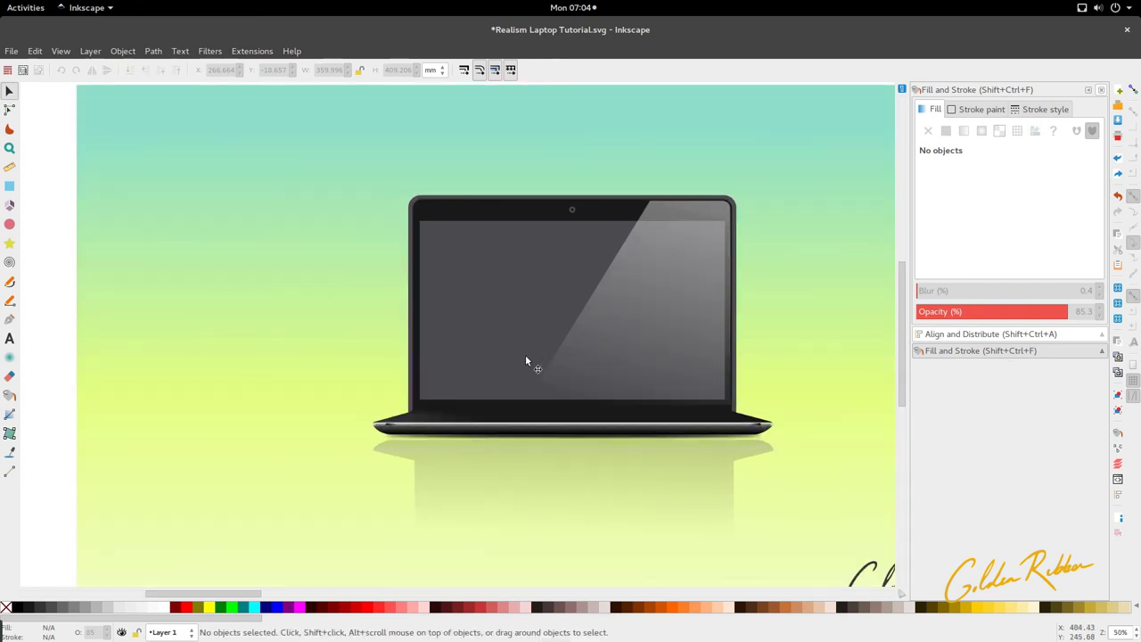
scroll(525, 355, "up", 3)
scroll(525, 354, "down", 2)
scroll(623, 419, "up", 4)
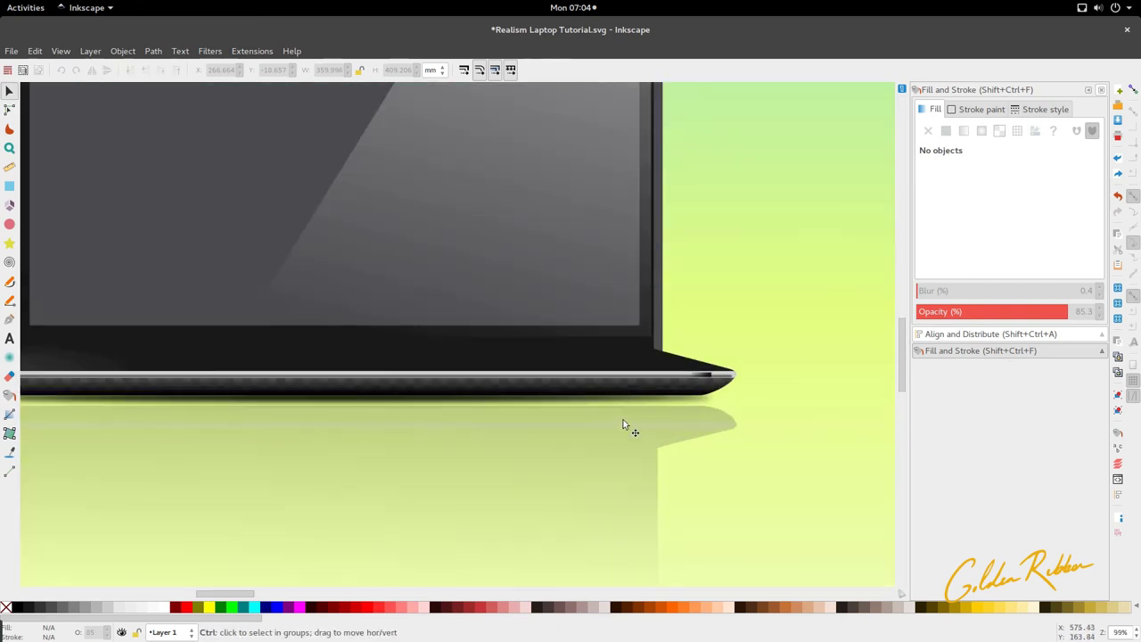
scroll(626, 400, "down", 2)
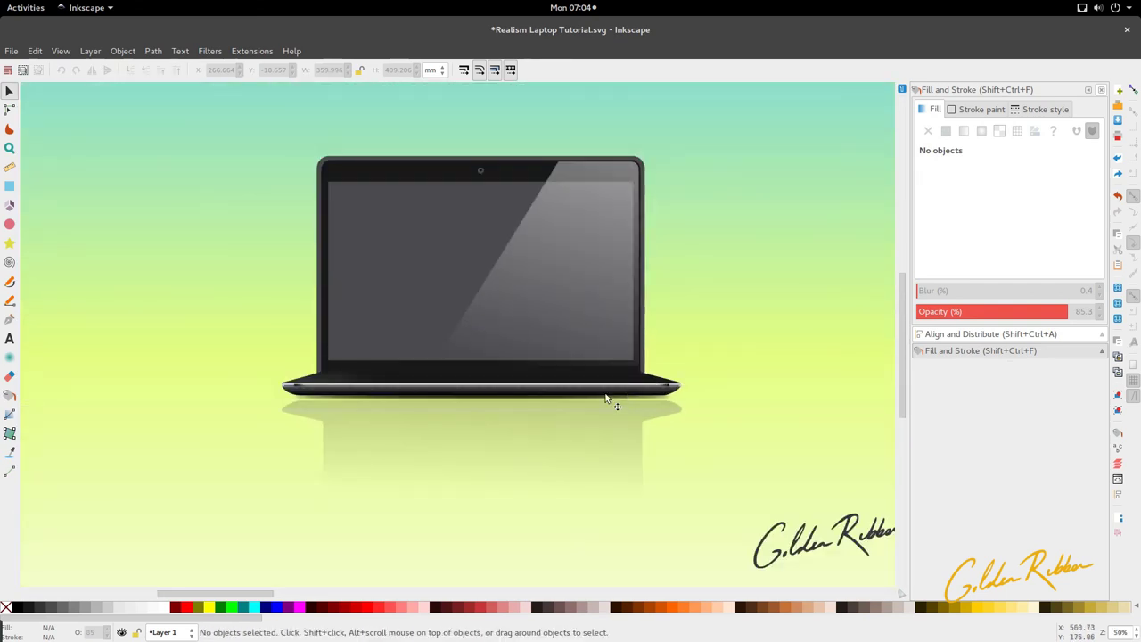
scroll(486, 358, "up", 3)
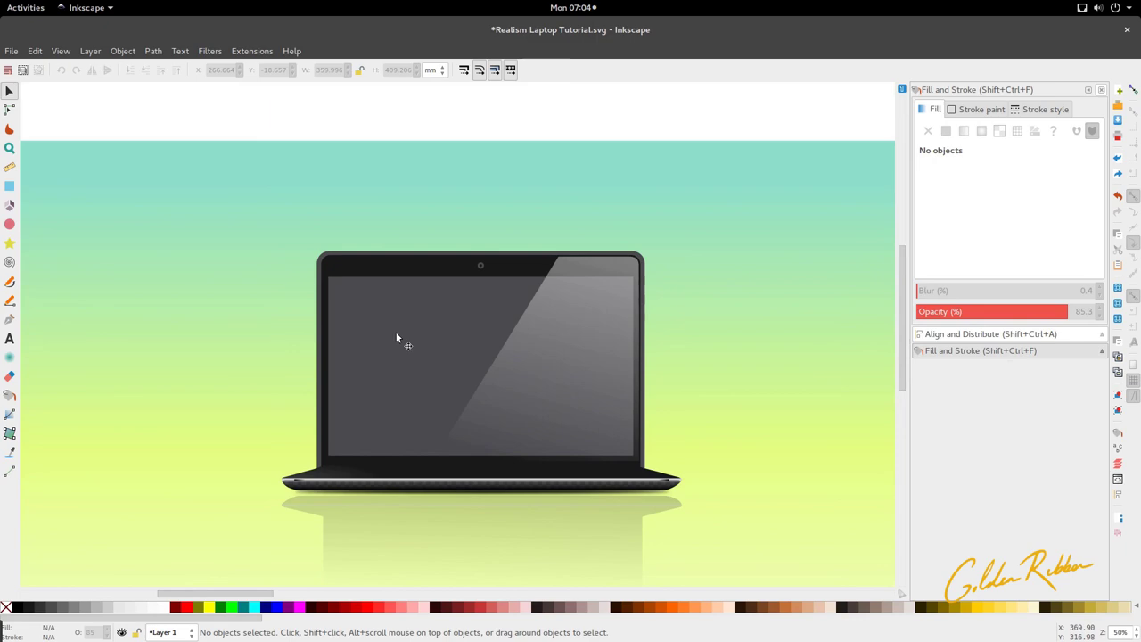
- Open the desktop's overview of all open windows
left_click(11, 51)
left_click(9, 52)
mouse_move(1, 0)
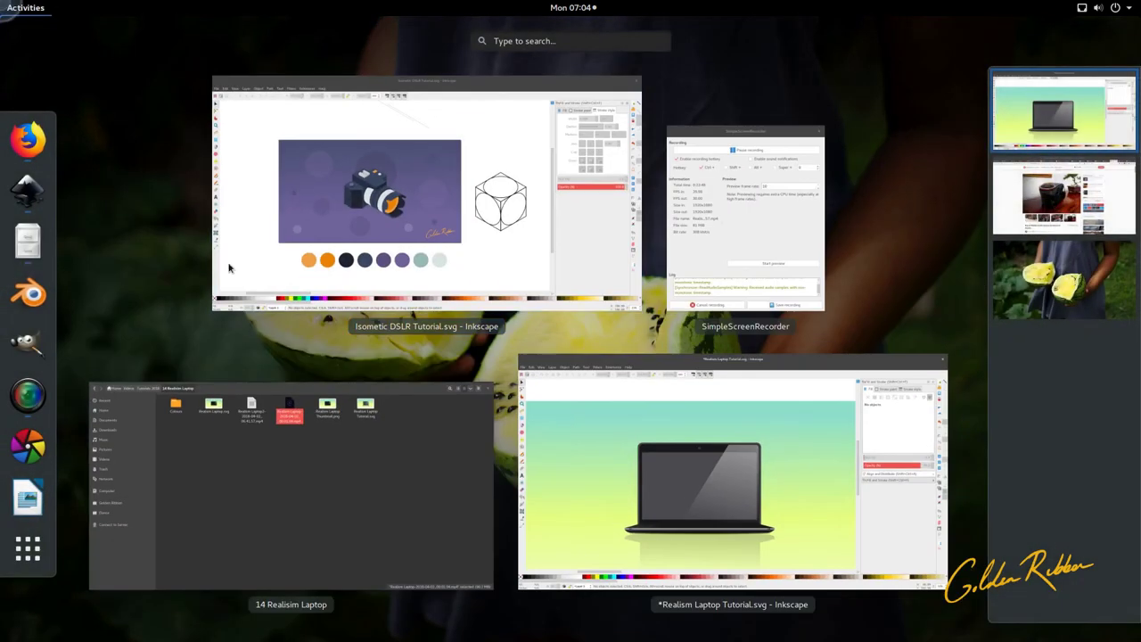